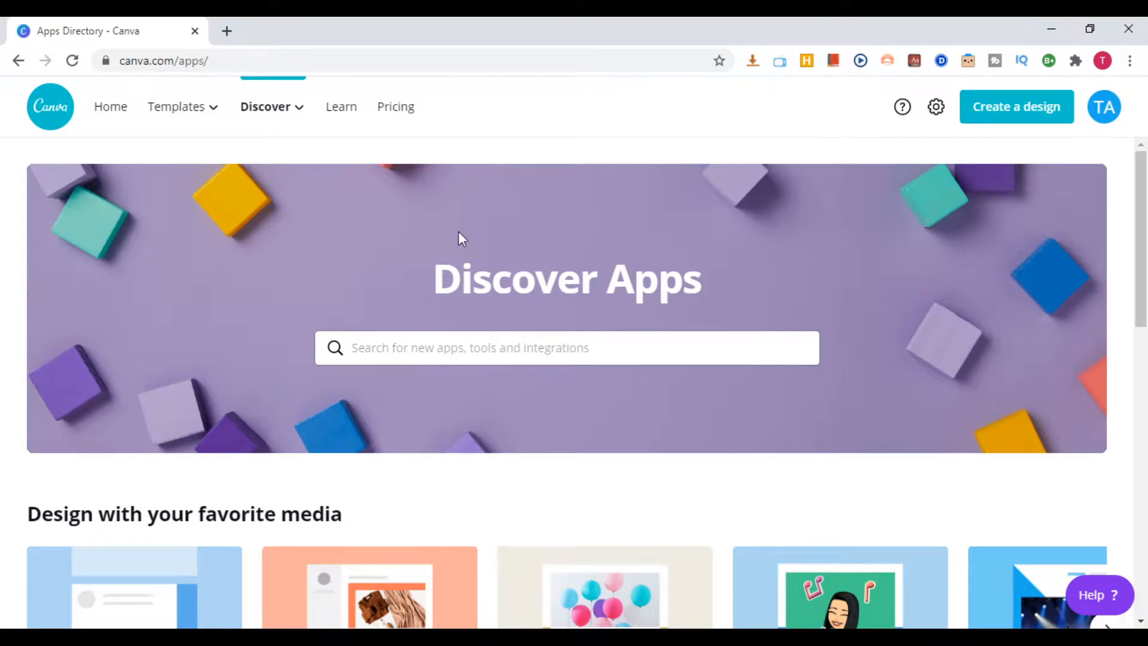
Sign out of the current account from the Apps Directory page
scroll(592, 293, "down", 3)
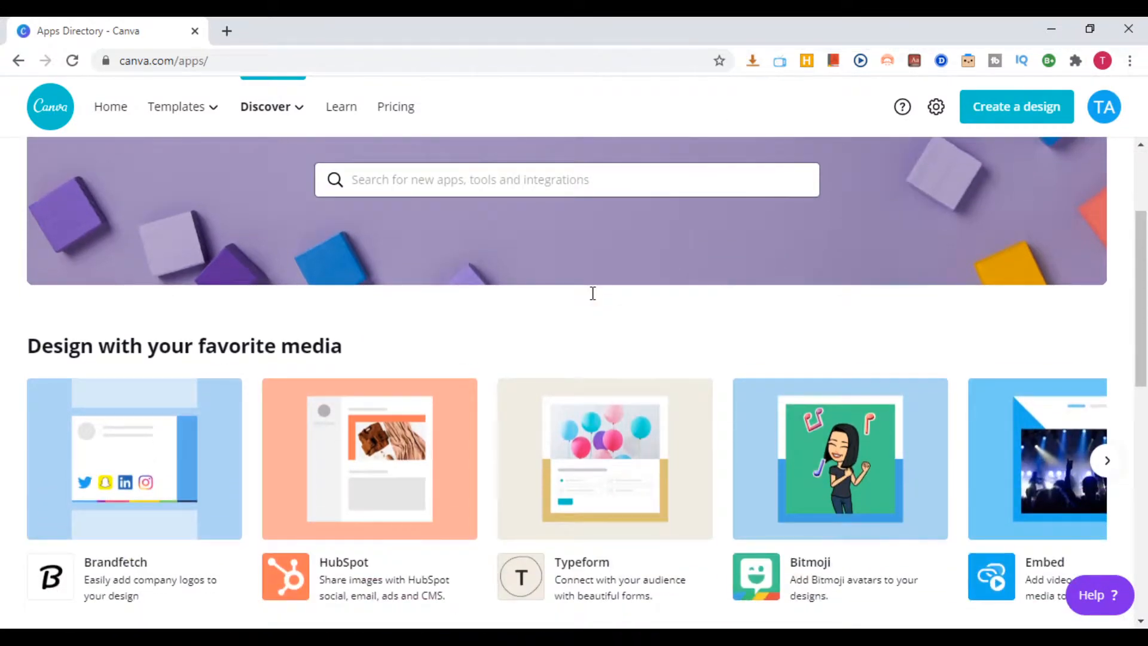
scroll(590, 289, "up", 3)
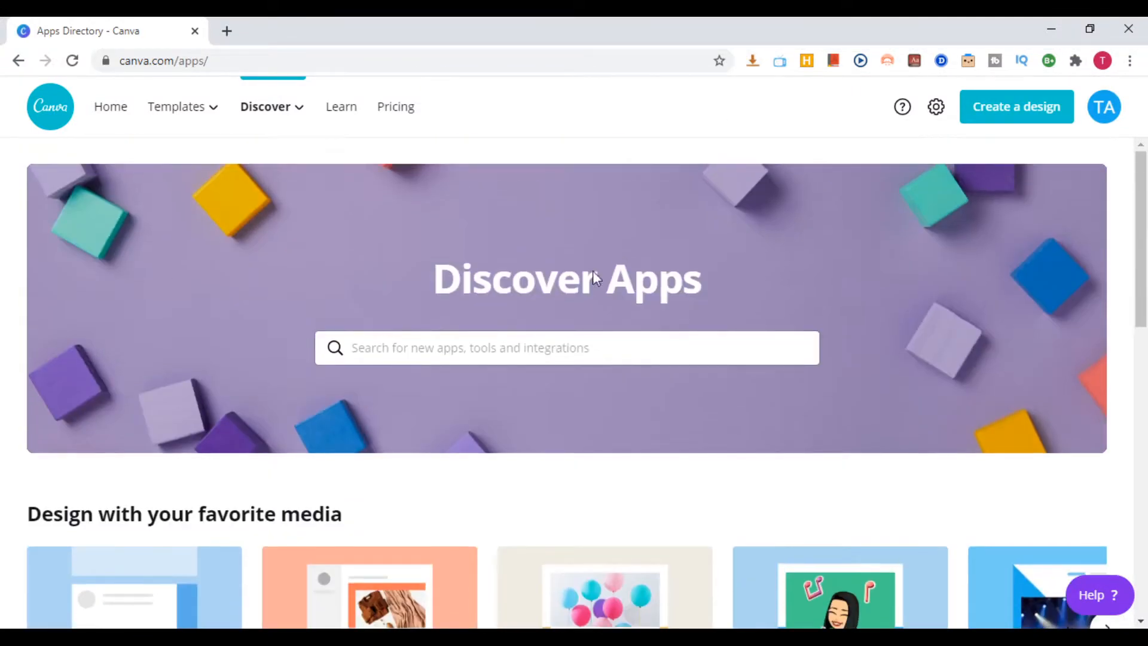
left_click(1107, 117)
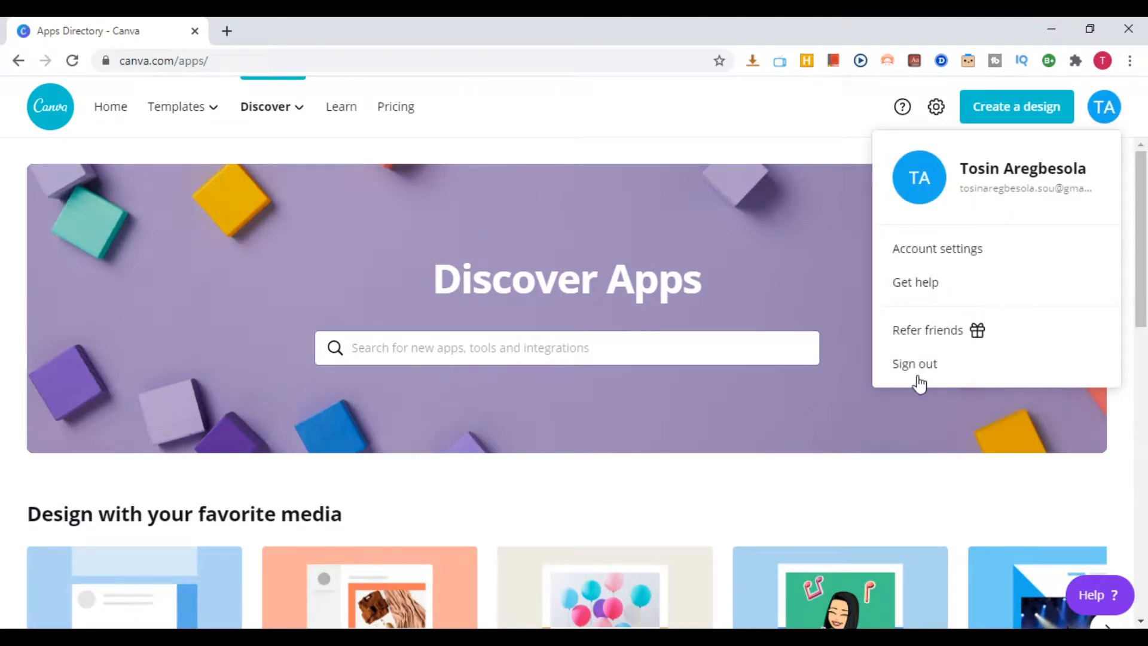
left_click(915, 364)
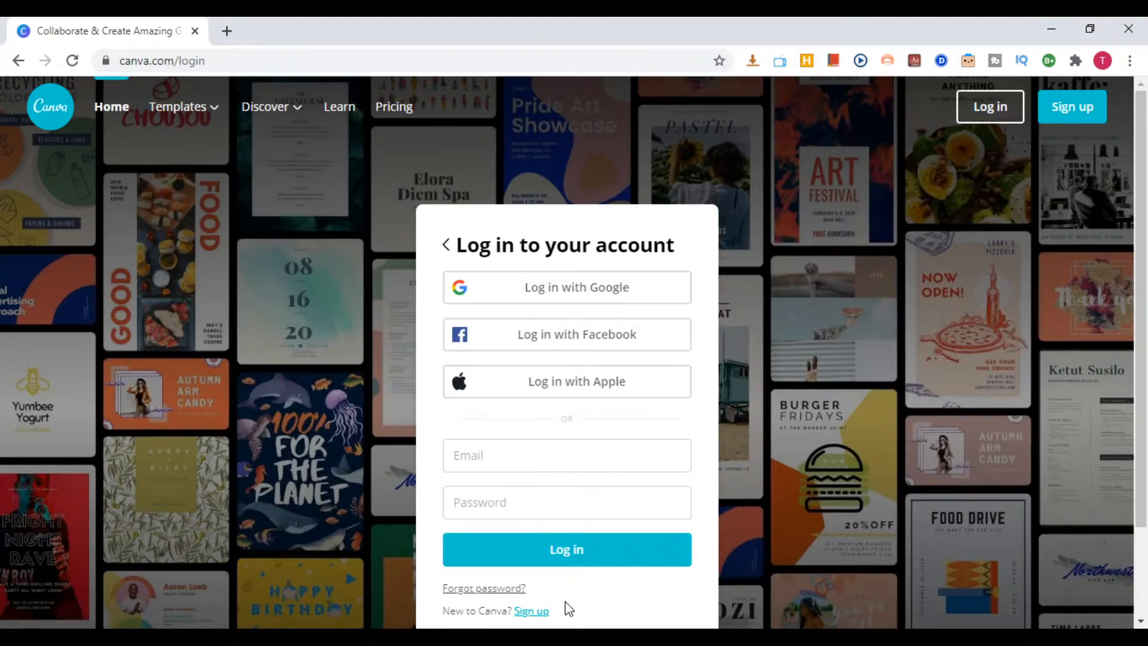
Check the sign-up options, return to the login form and log in with Google
scroll(553, 562, "down", 2)
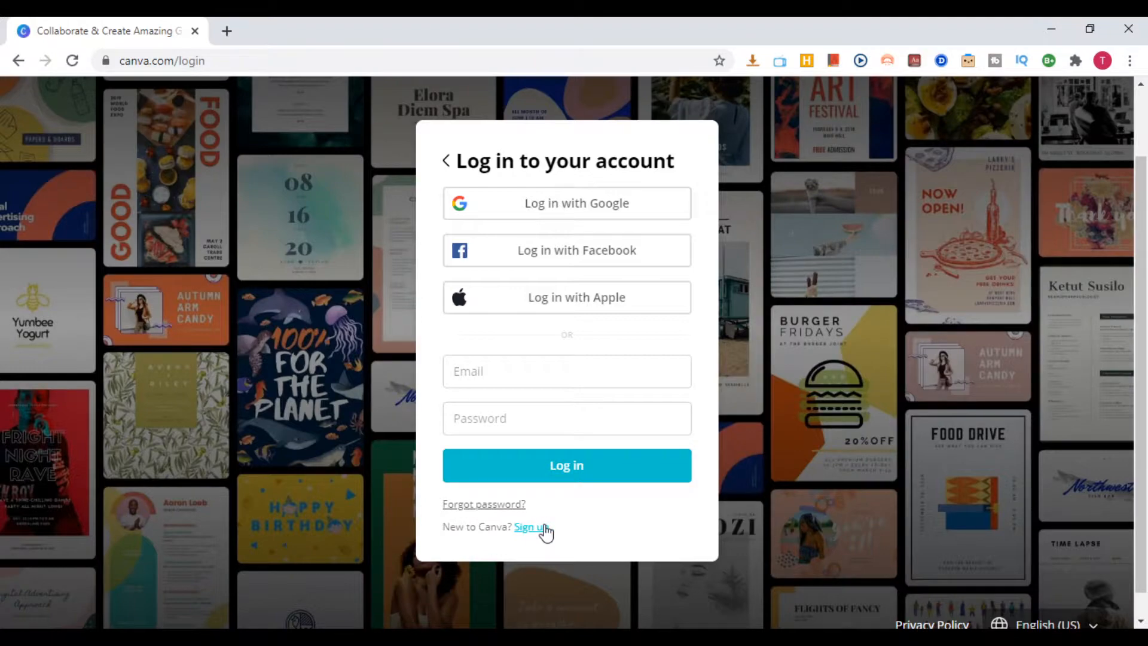
left_click(540, 528)
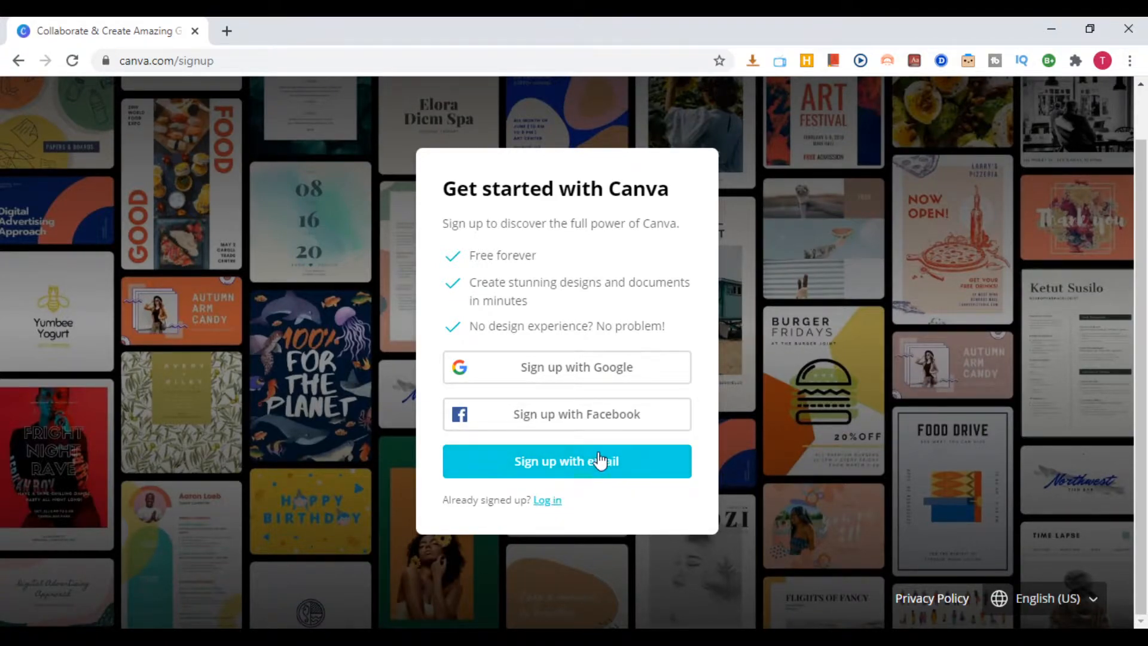
left_click(547, 500)
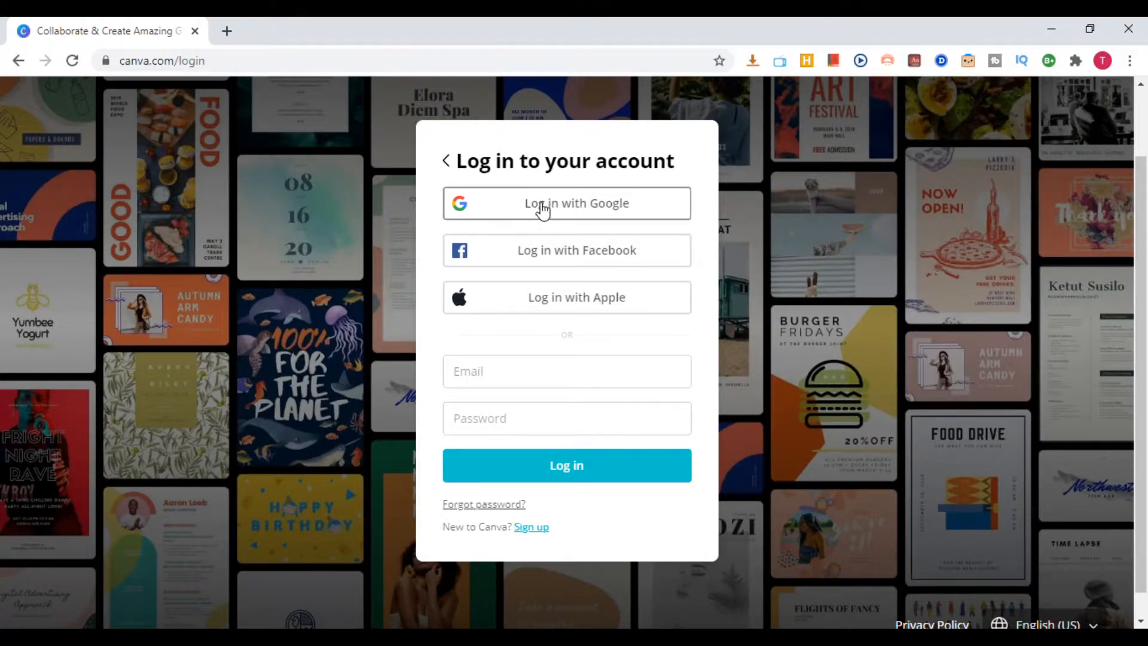
left_click(543, 210)
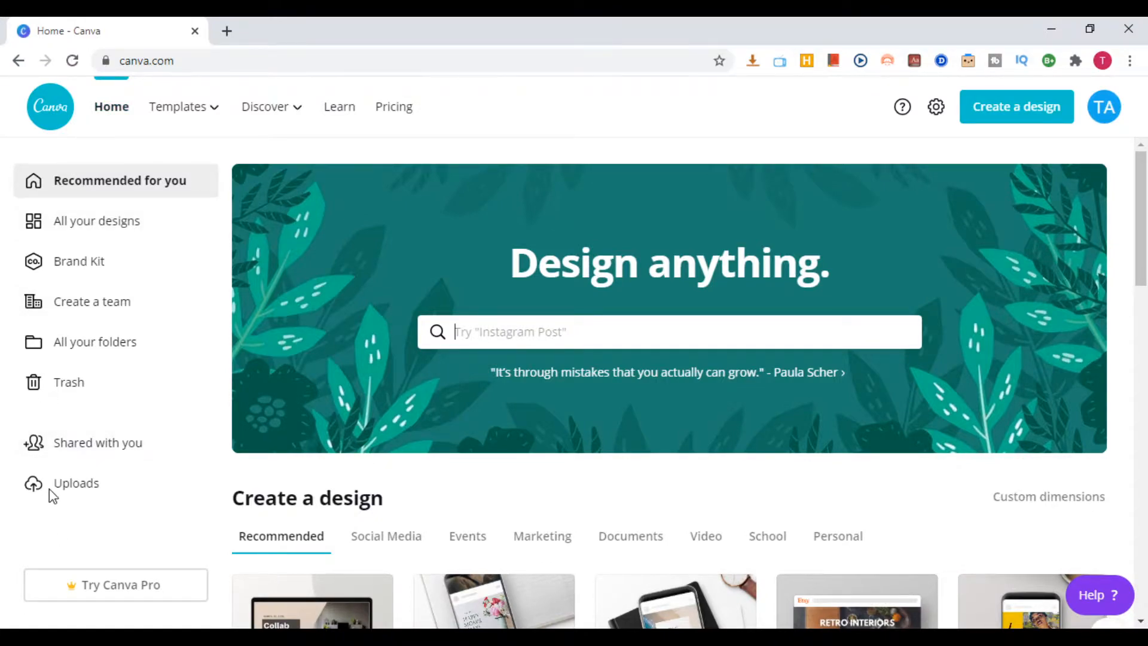
Look over the home page, including the design types, the Your designs section and the Instagram Posts section
mouse_move(162, 123)
mouse_move(203, 110)
scroll(237, 571, "down", 1)
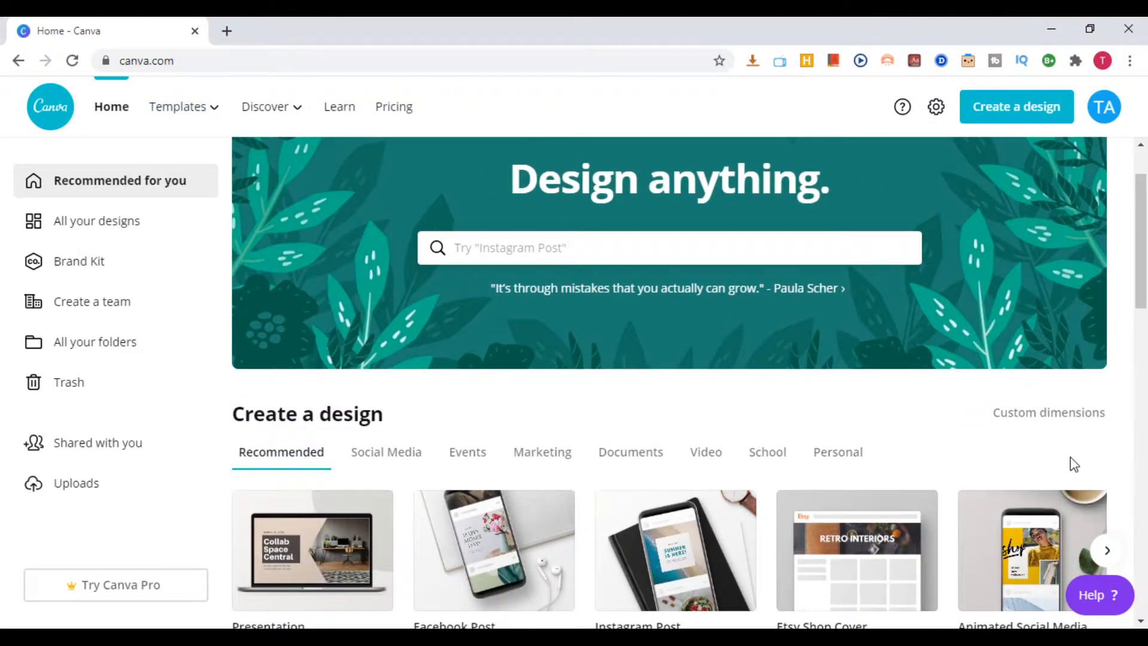
scroll(1084, 488, "down", 1)
scroll(1082, 481, "down", 5)
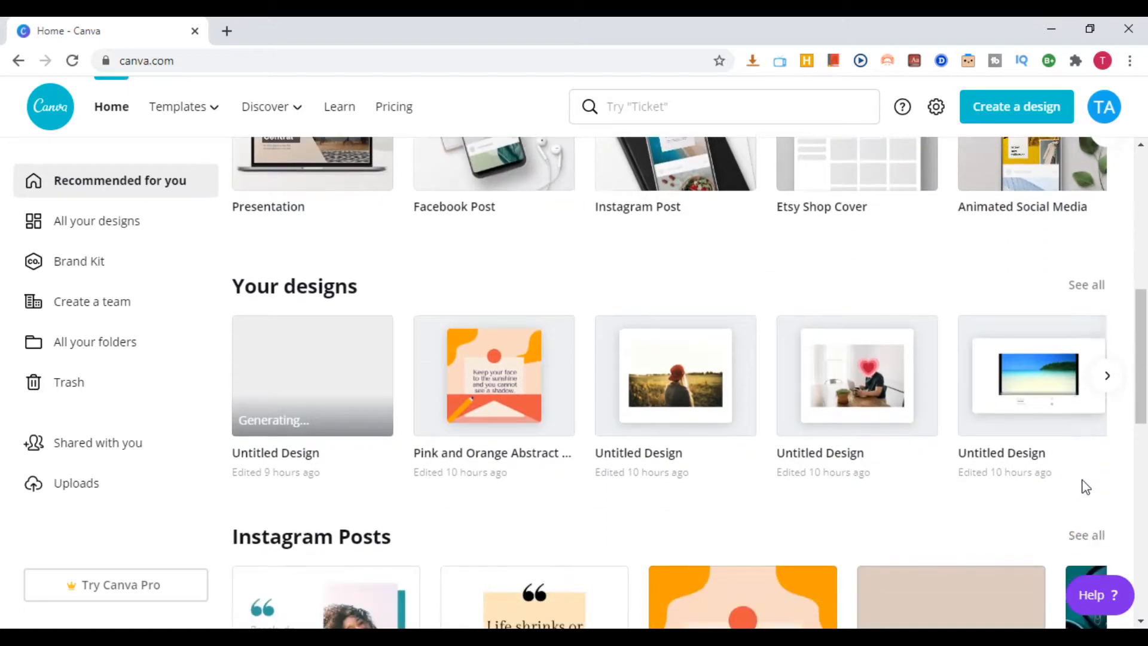
scroll(1081, 481, "down", 1)
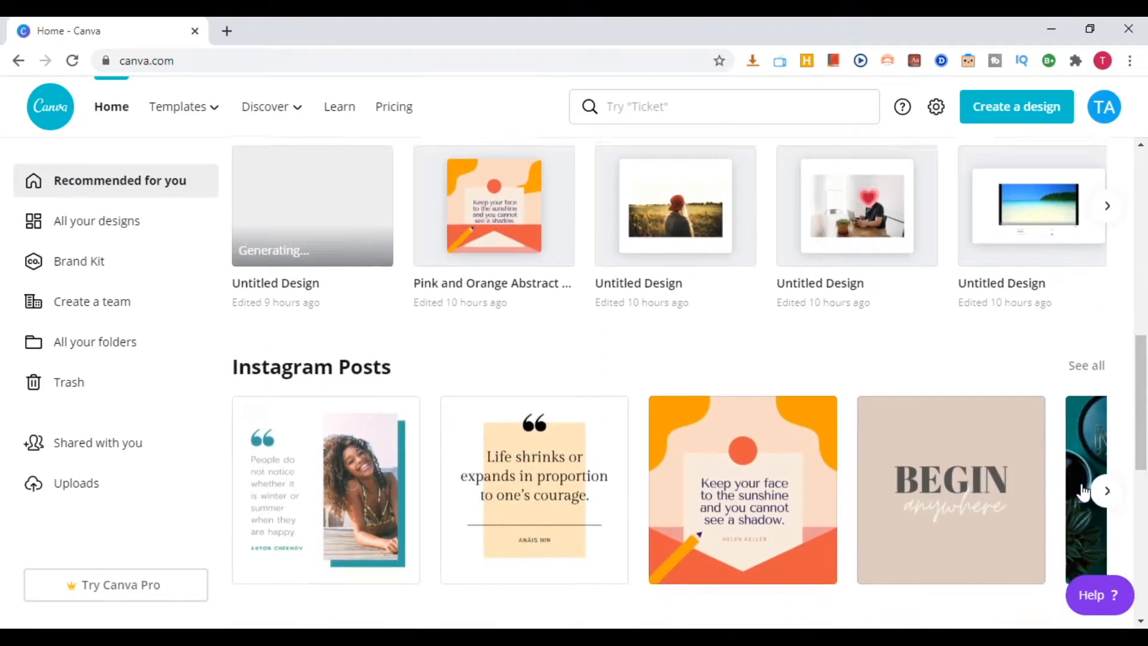
scroll(1083, 487, "down", 1)
scroll(1083, 490, "up", 10)
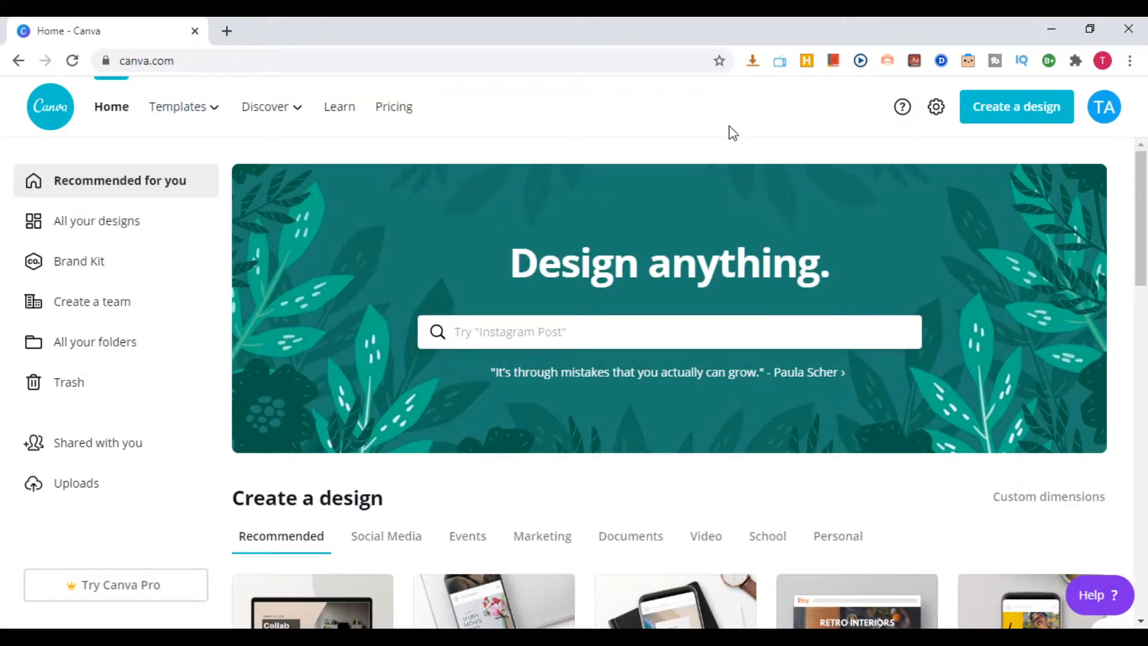
Browse the Social Media design types under Create a design, through to YouTube Channel Art and Facebook Ad
scroll(508, 352, "down", 4)
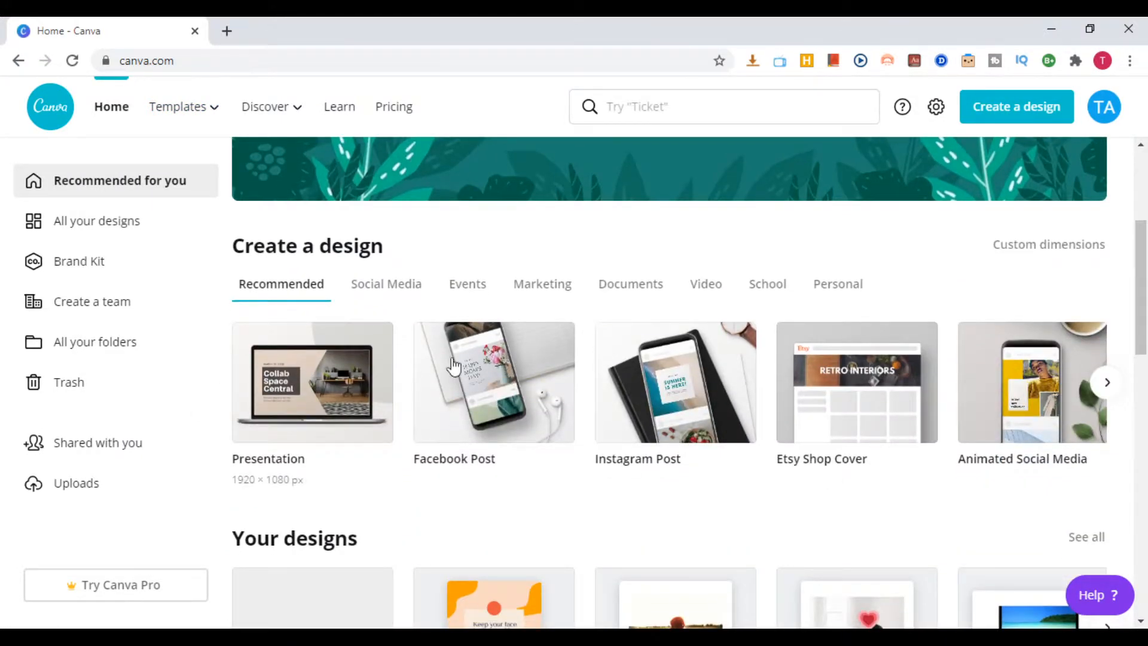
left_click(384, 288)
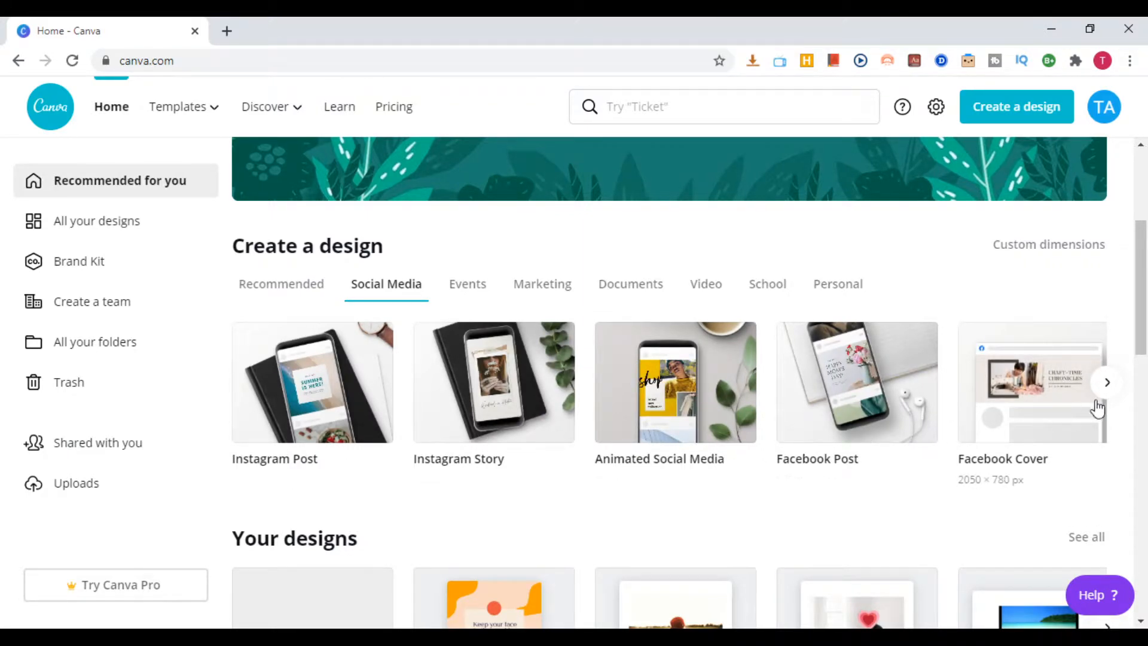
left_click(1107, 385)
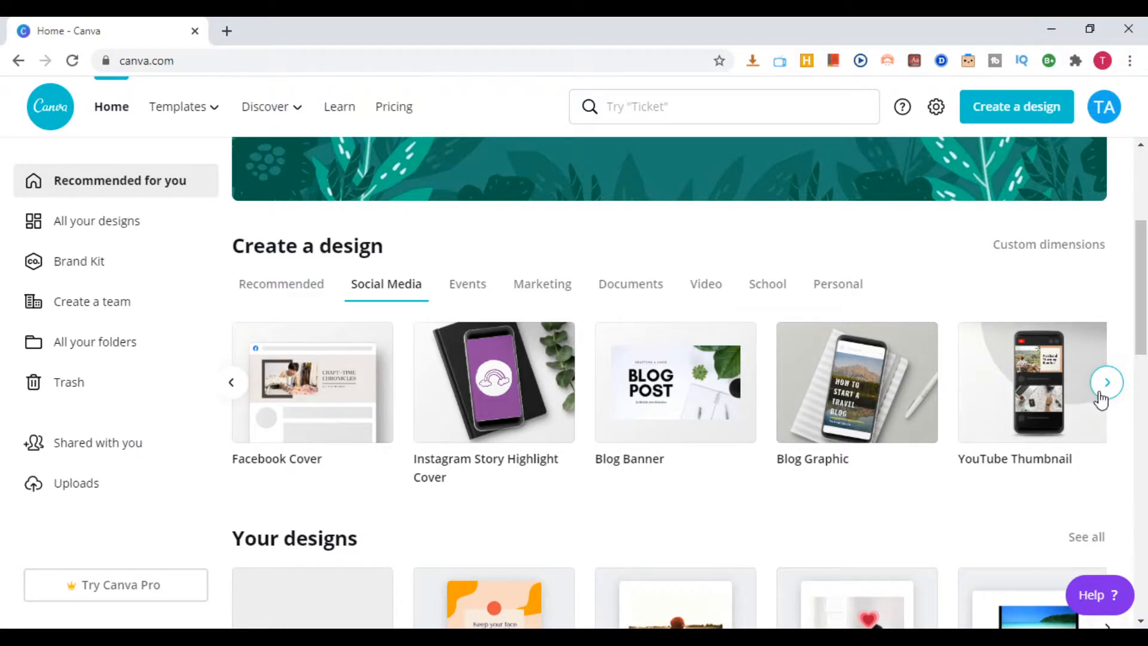
left_click(1106, 382)
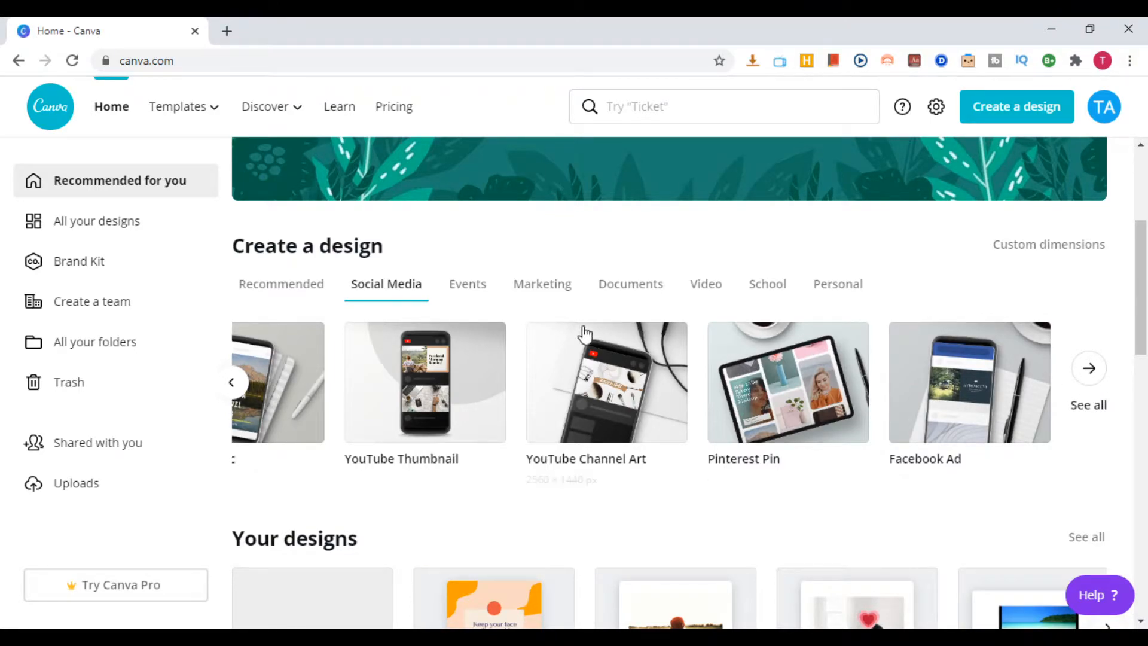
scroll(283, 232, "up", 4)
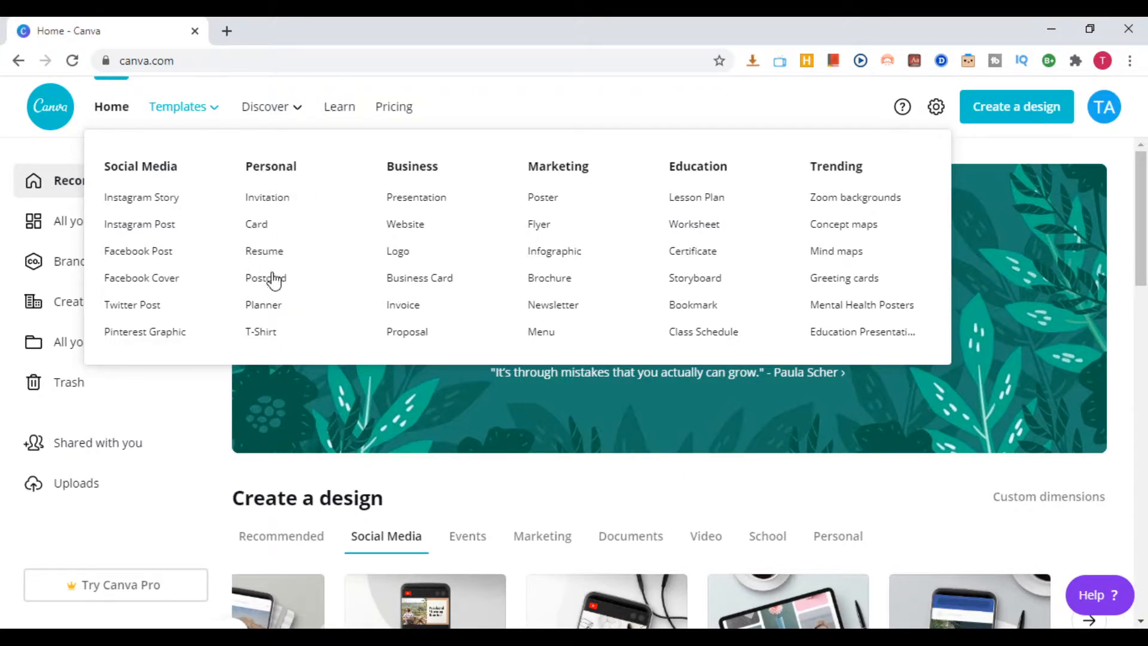
scroll(340, 443, "down", 5)
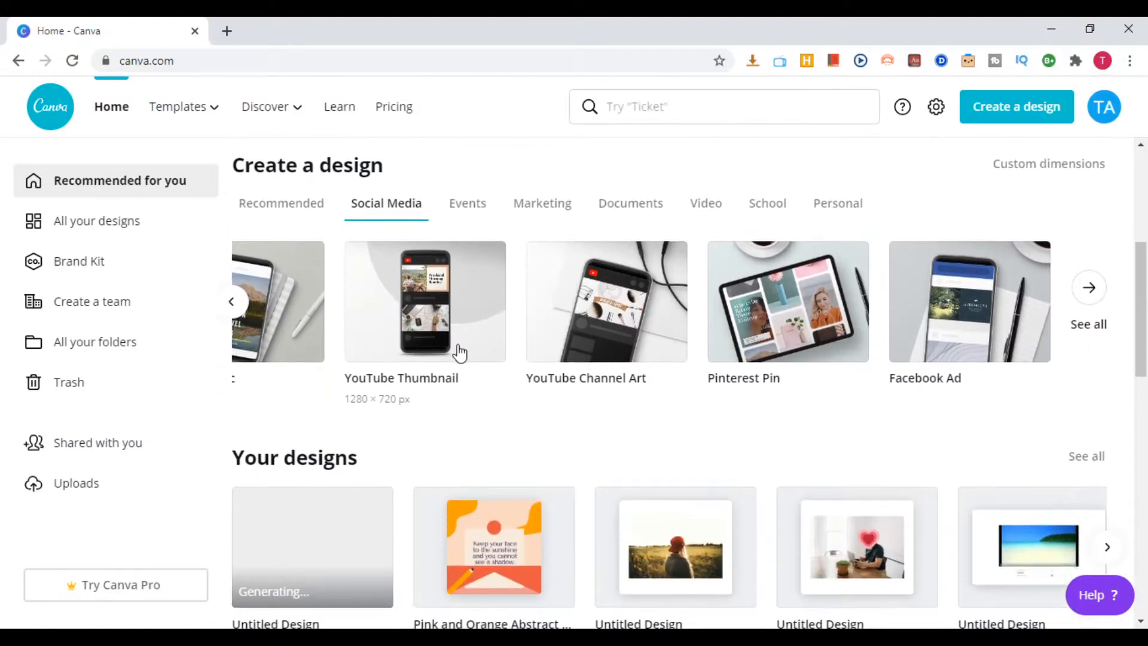
scroll(482, 305, "down", 3)
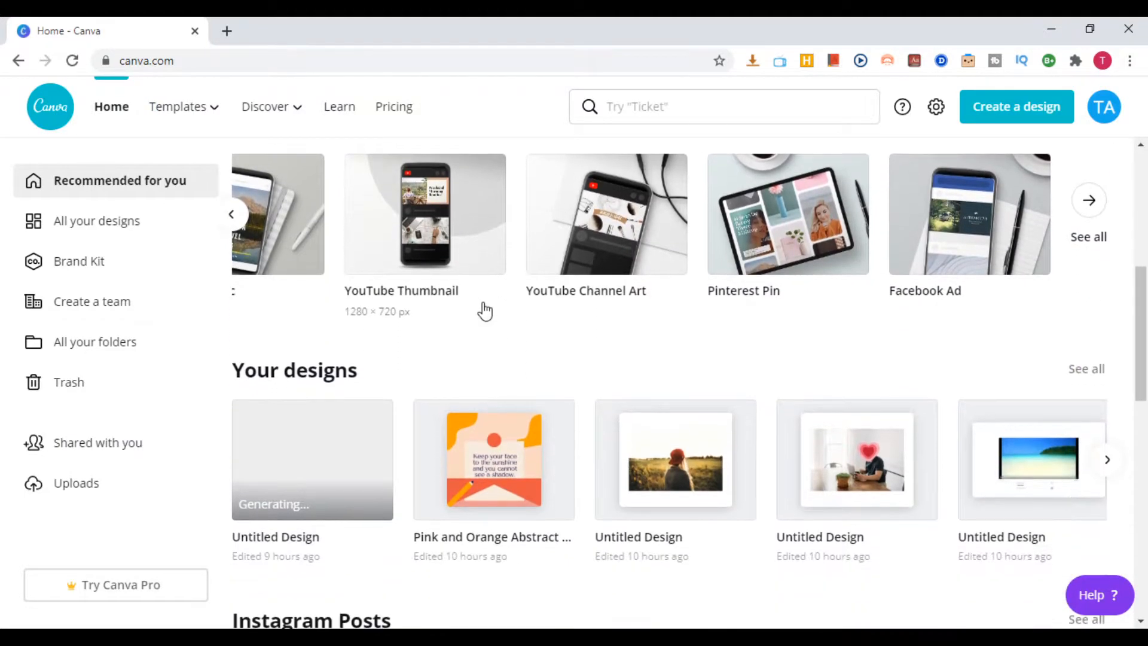
scroll(482, 293, "up", 6)
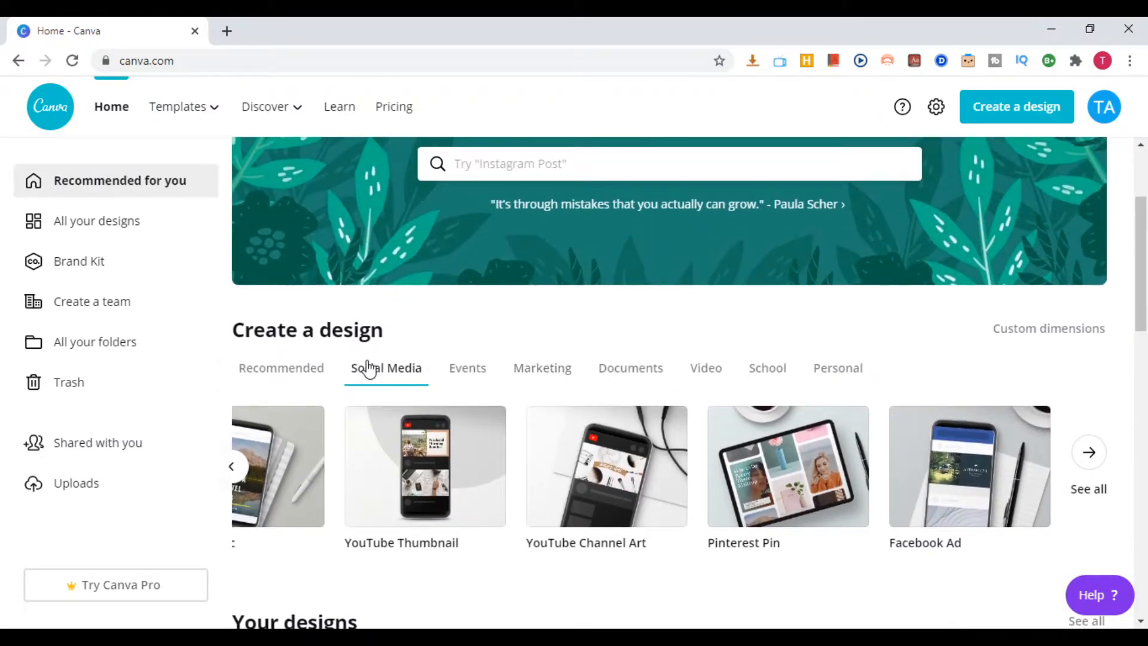
scroll(395, 372, "up", 2)
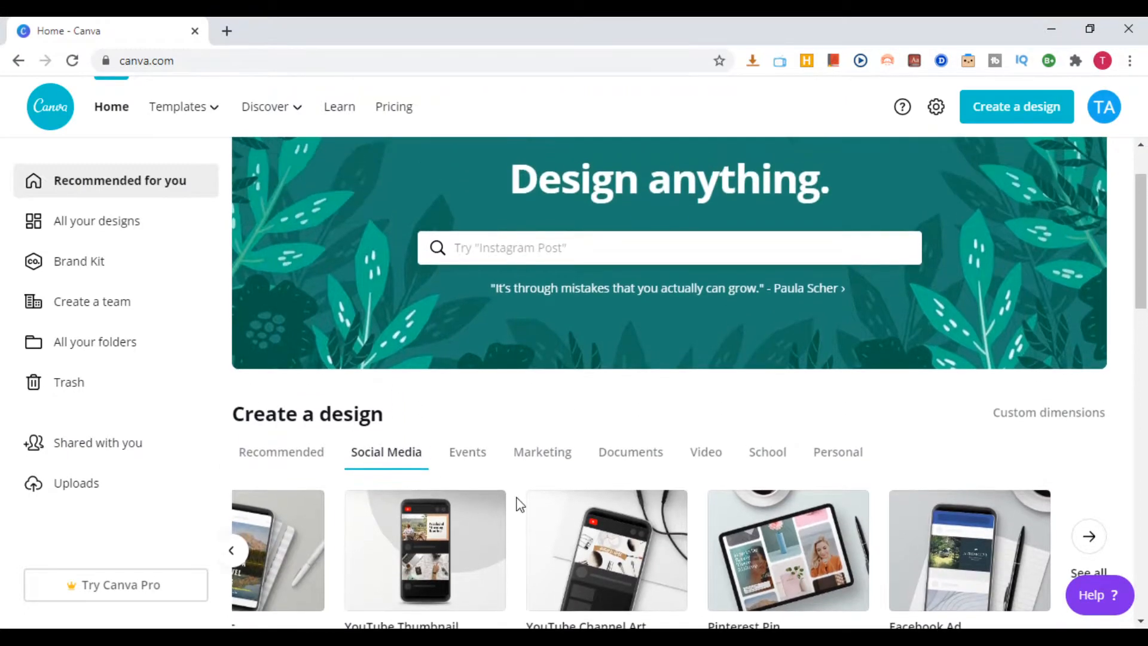
Open the Resume templates from the Personal category and browse the available designs
scroll(463, 356, "up", 2)
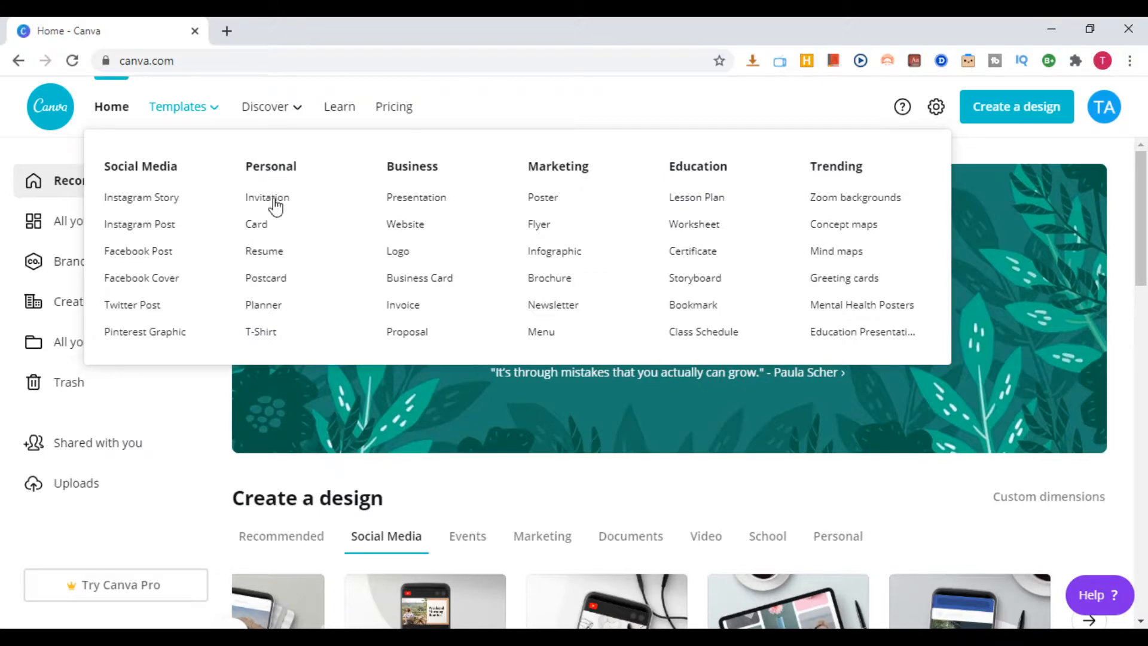
left_click(263, 255)
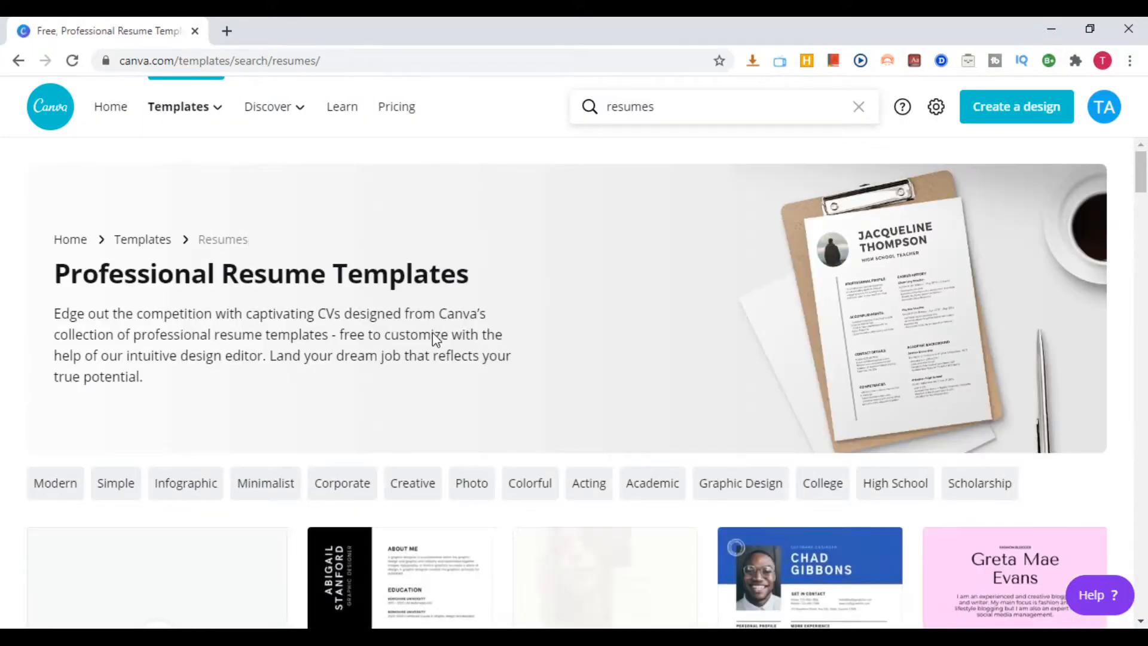
scroll(301, 352, "down", 3)
scroll(301, 351, "down", 9)
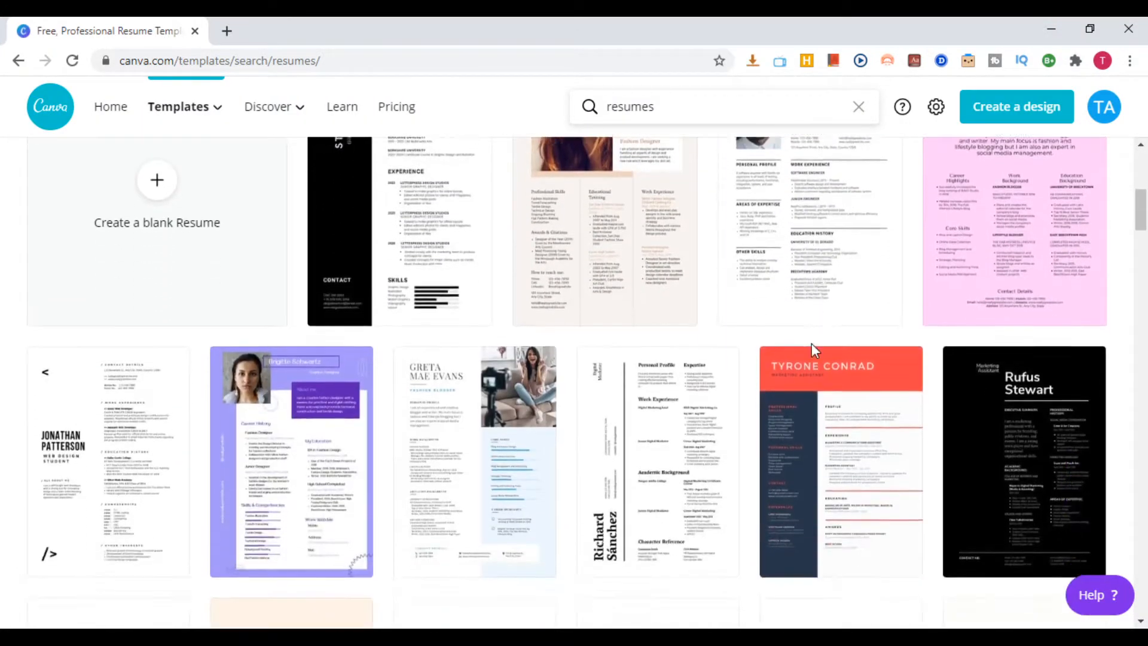
scroll(815, 358, "down", 4)
scroll(736, 329, "down", 2)
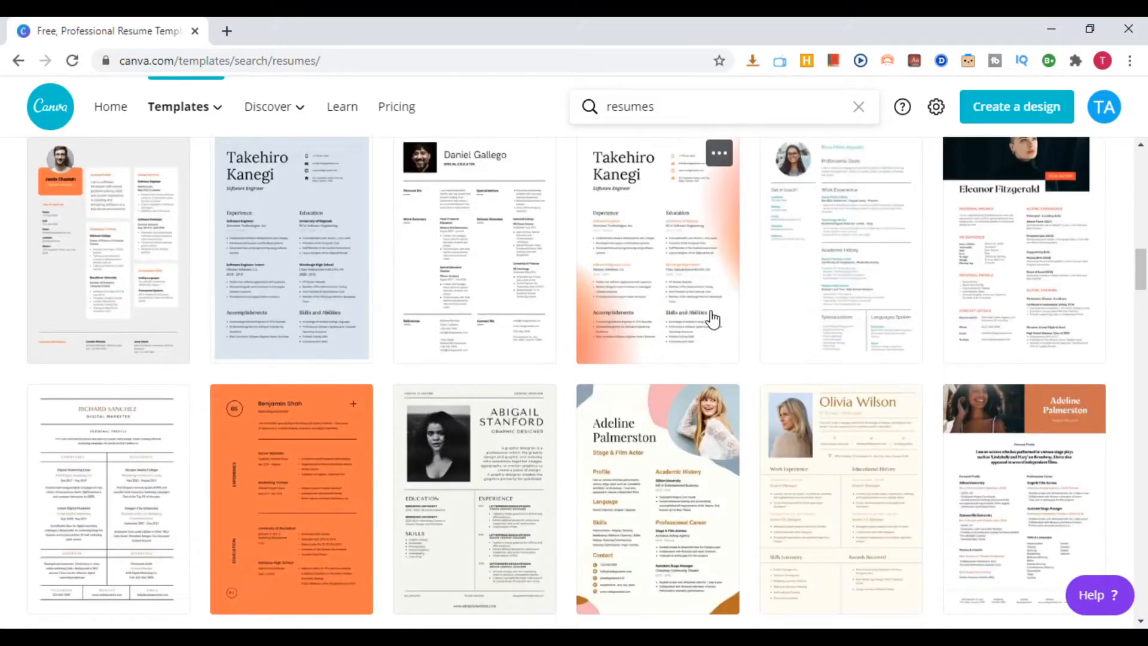
scroll(699, 310, "down", 4)
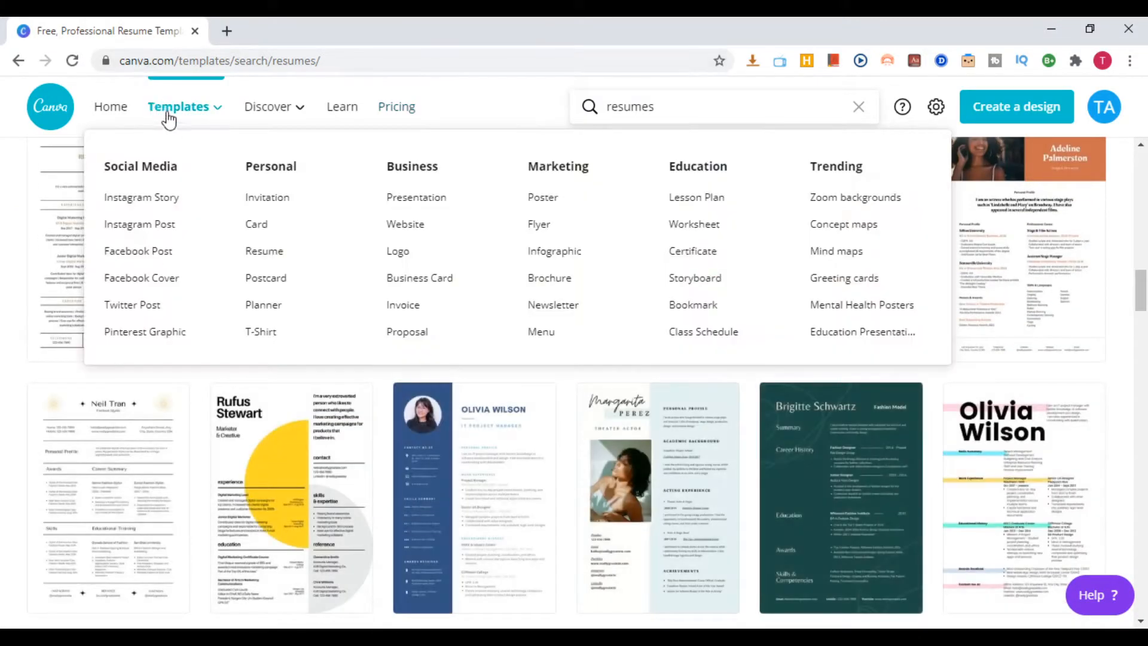
Open the Presentation templates from the Business category and browse the available designs
mouse_move(281, 108)
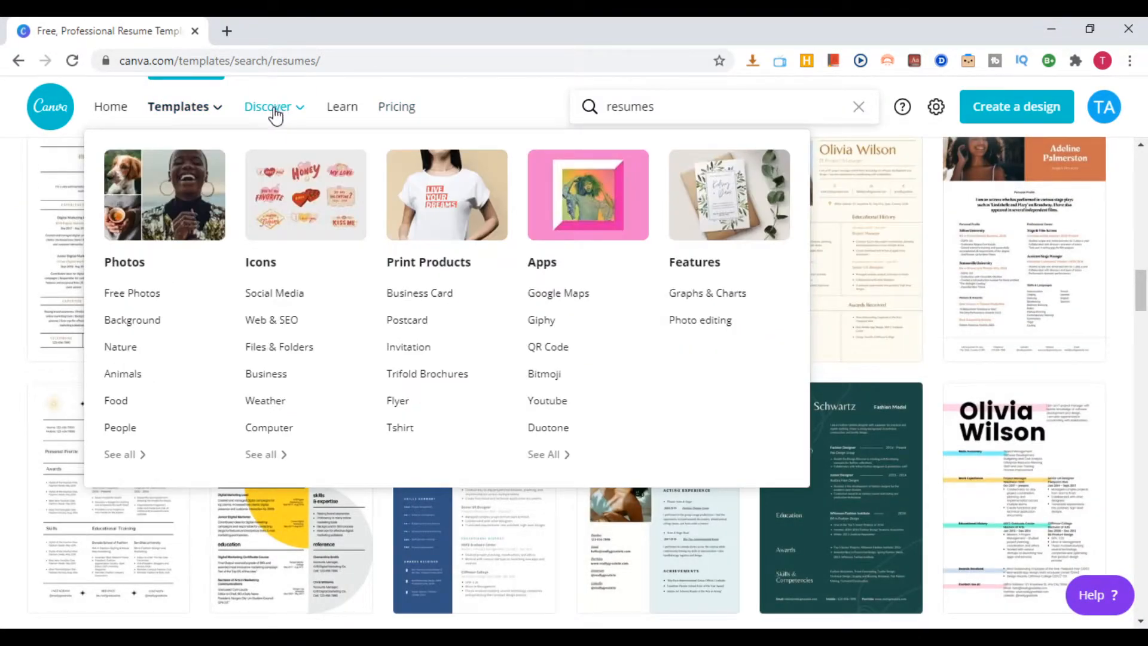
mouse_move(192, 107)
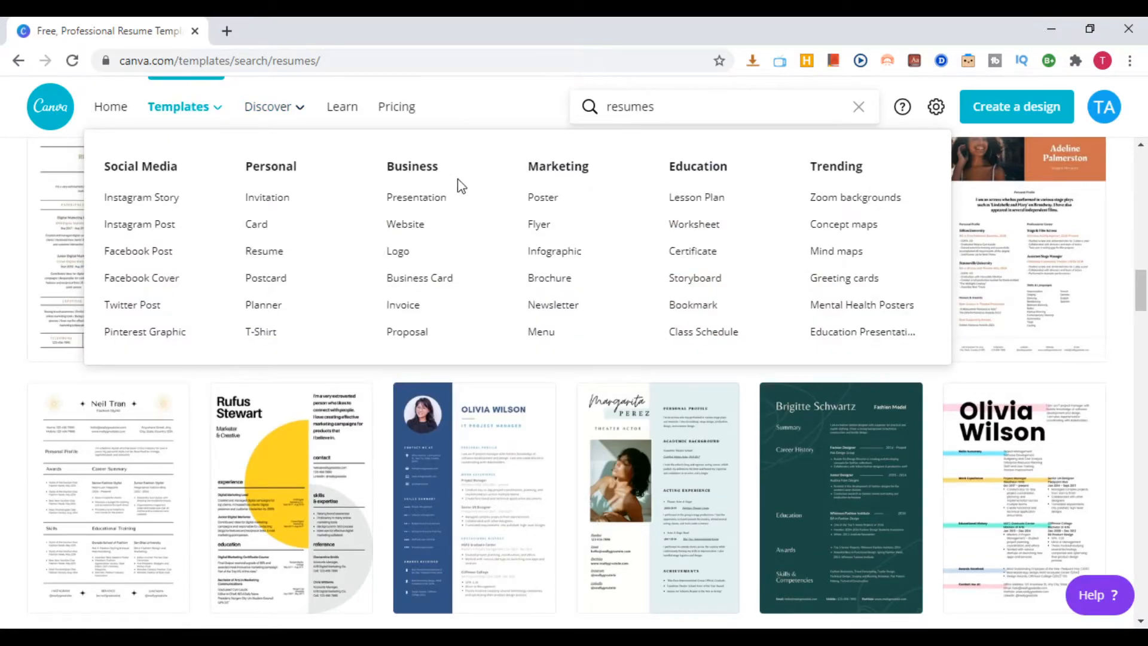
left_click(424, 202)
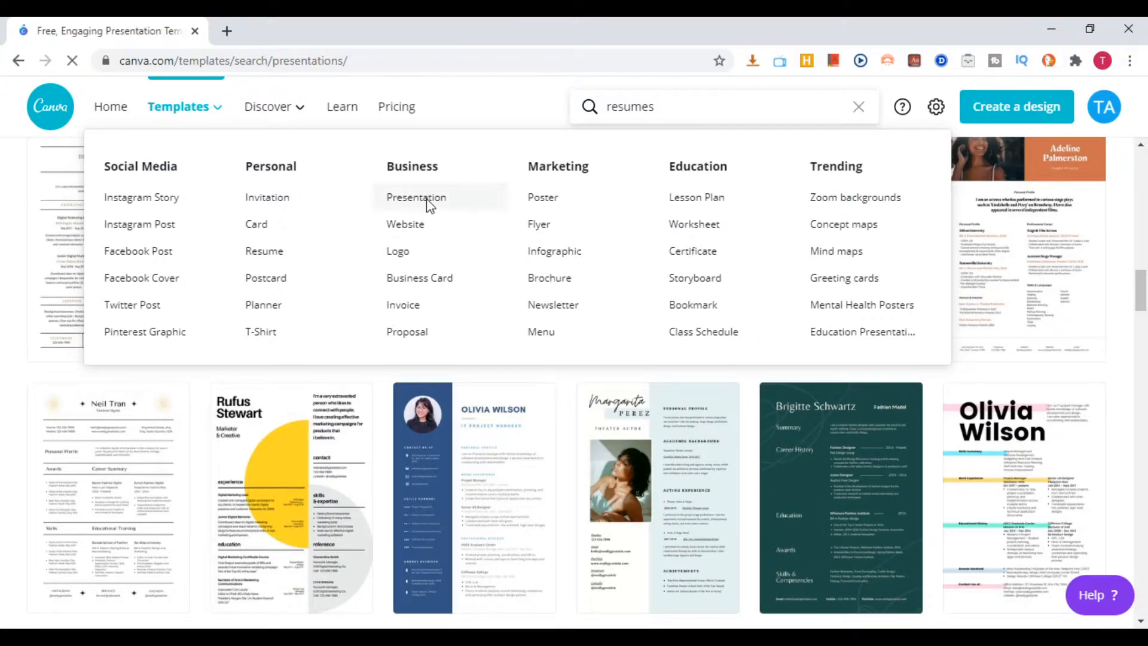
scroll(504, 302, "down", 3)
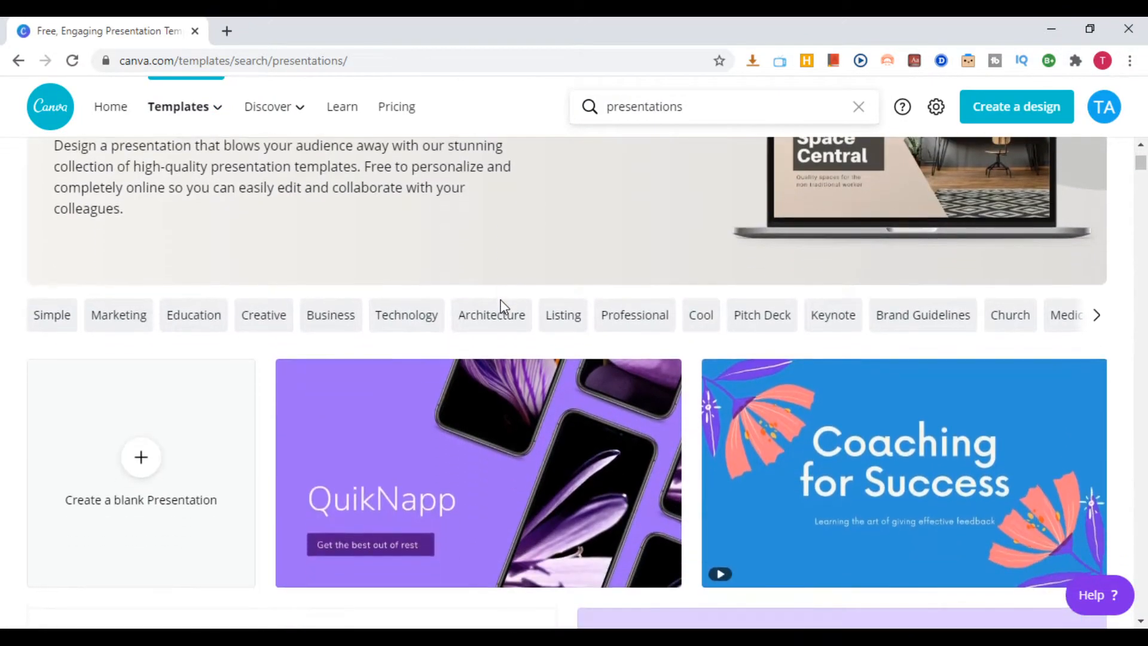
scroll(504, 306, "down", 3)
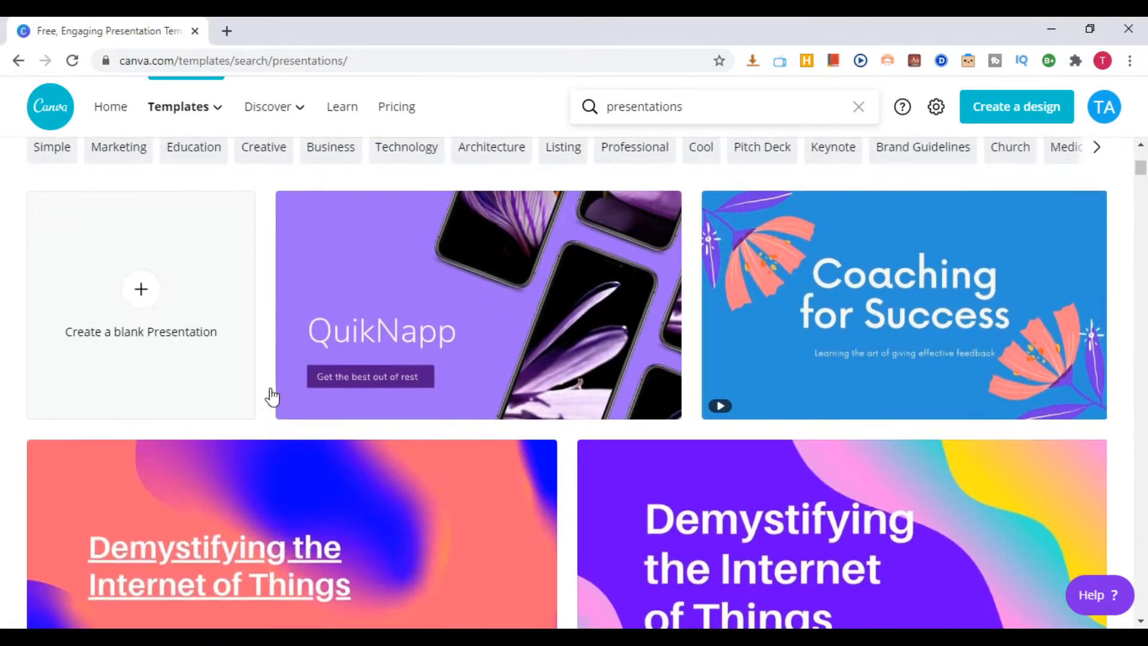
scroll(827, 379, "down", 5)
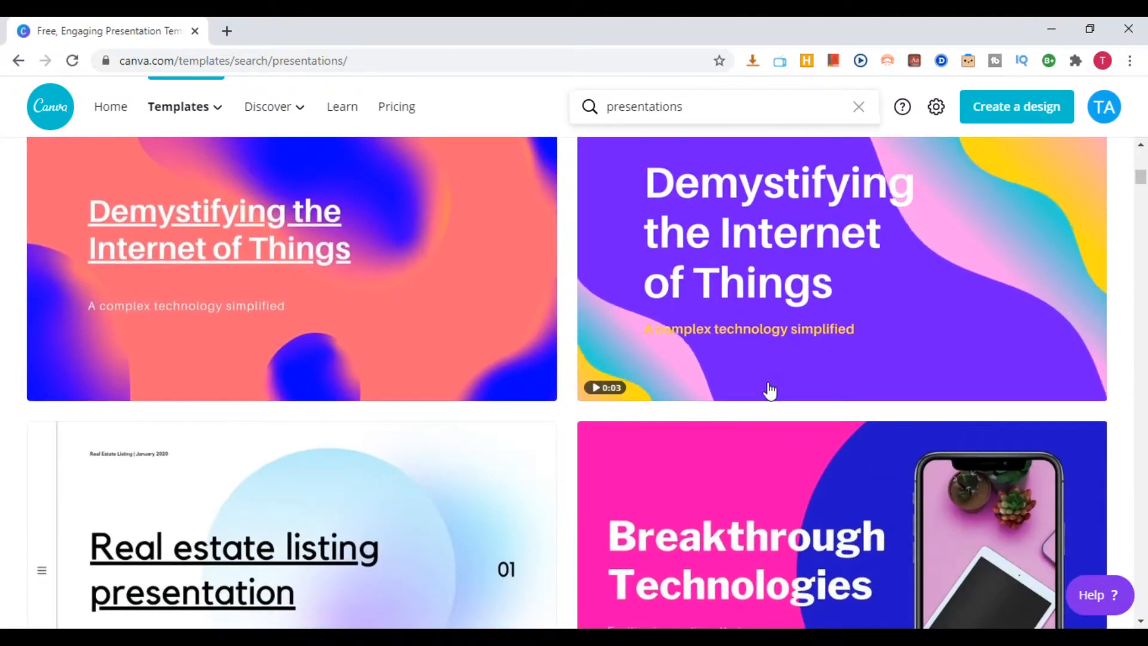
scroll(770, 390, "down", 3)
scroll(608, 367, "down", 2)
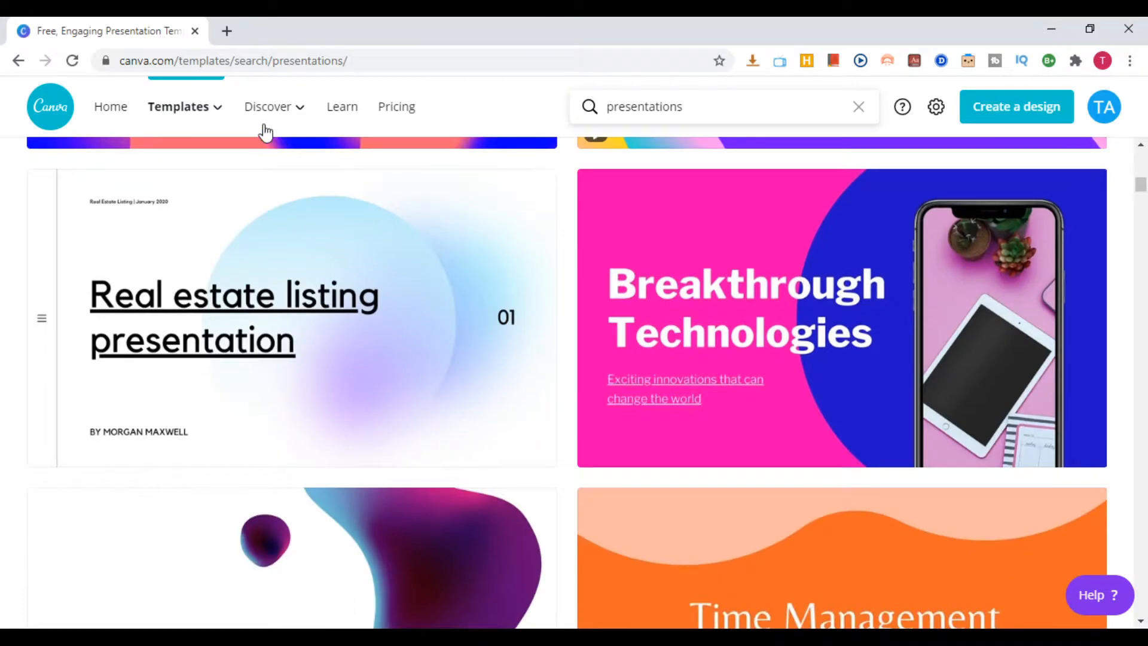
Open the Website templates from the Business category
mouse_move(171, 113)
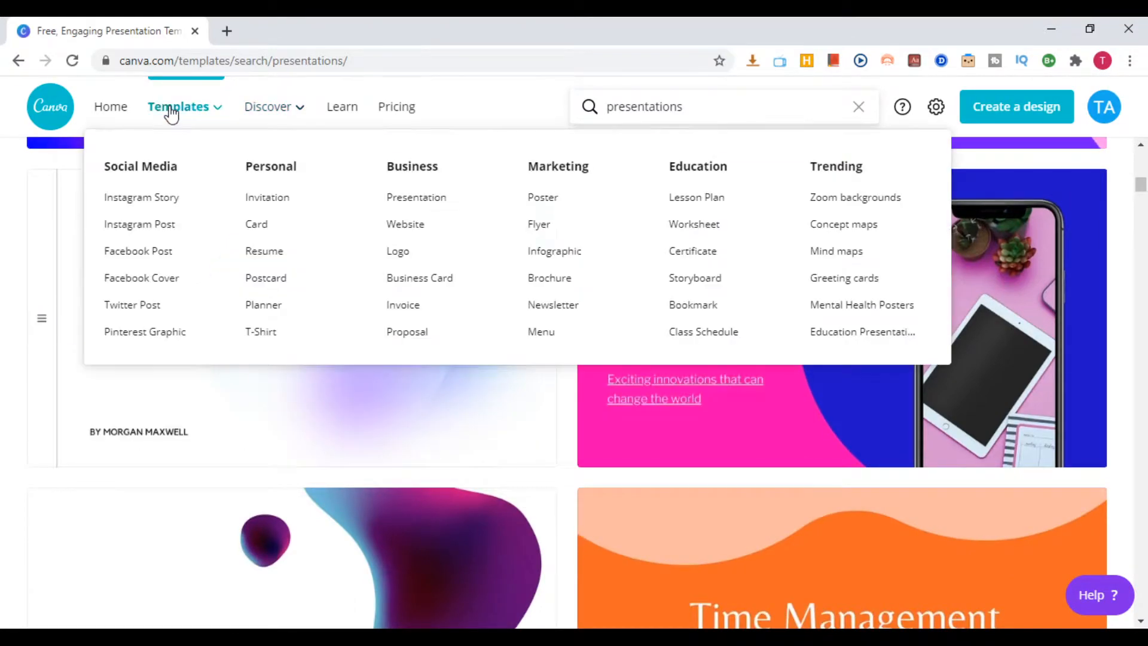
left_click(413, 227)
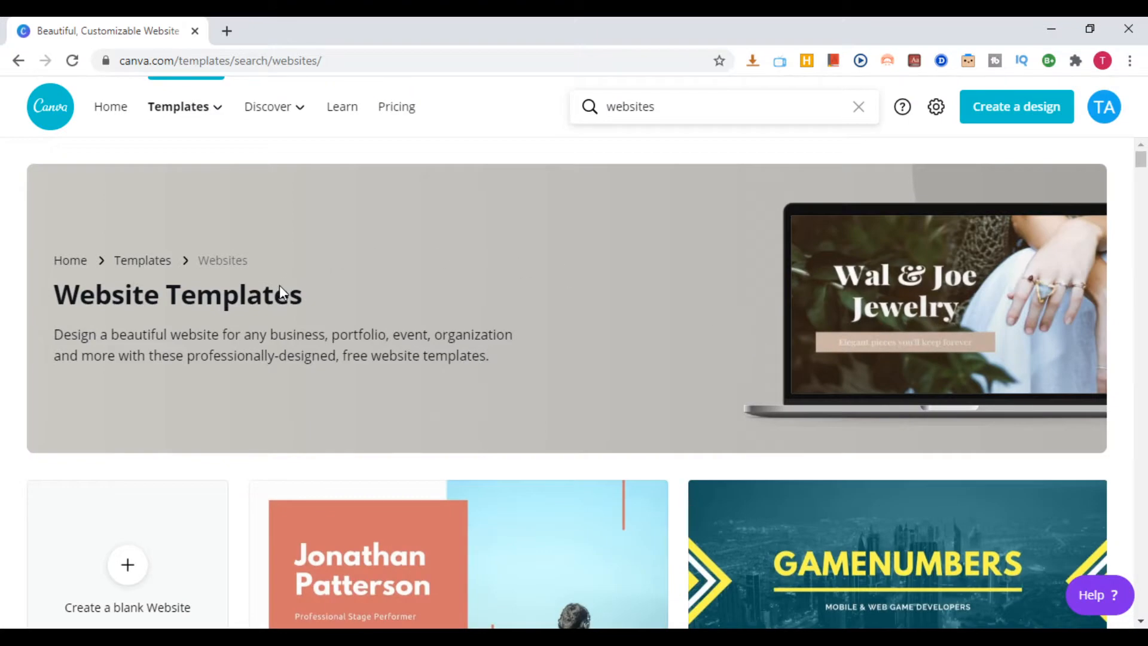
Browse the available designs on the Website templates page
scroll(484, 357, "down", 3)
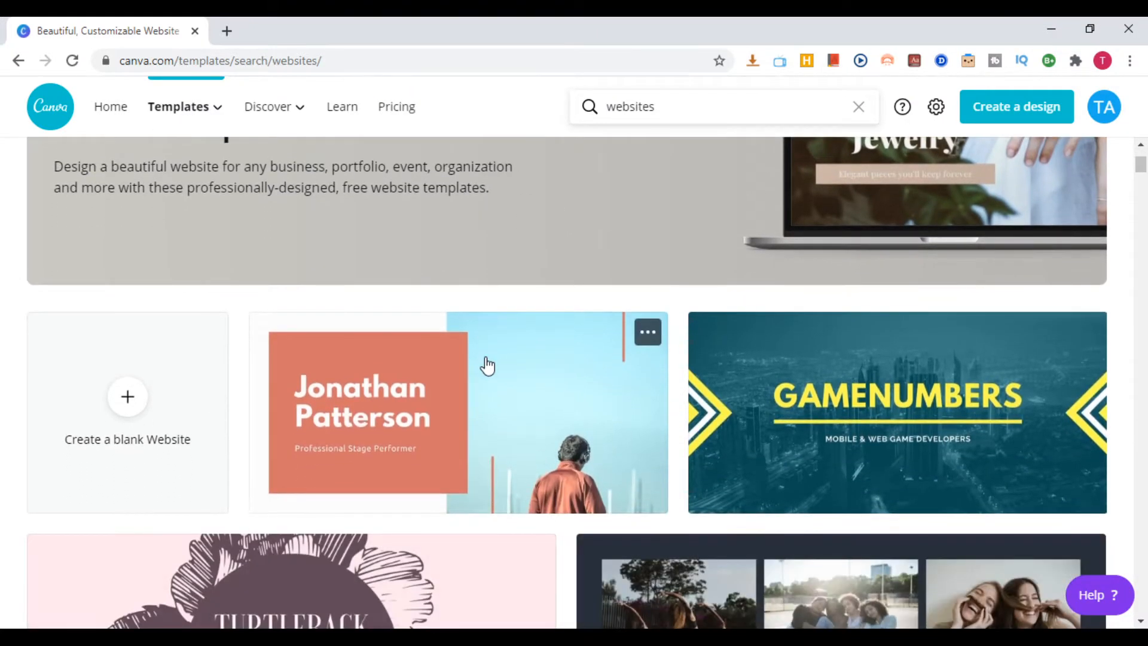
scroll(487, 365, "up", 3)
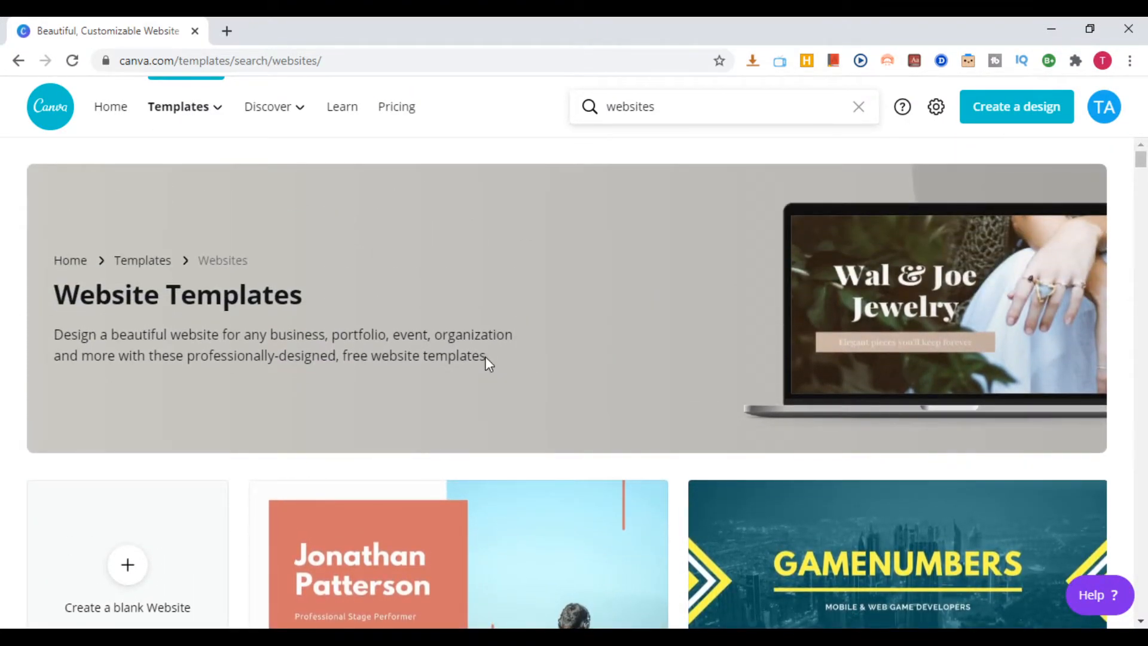
scroll(486, 357, "down", 10)
scroll(487, 364, "down", 1)
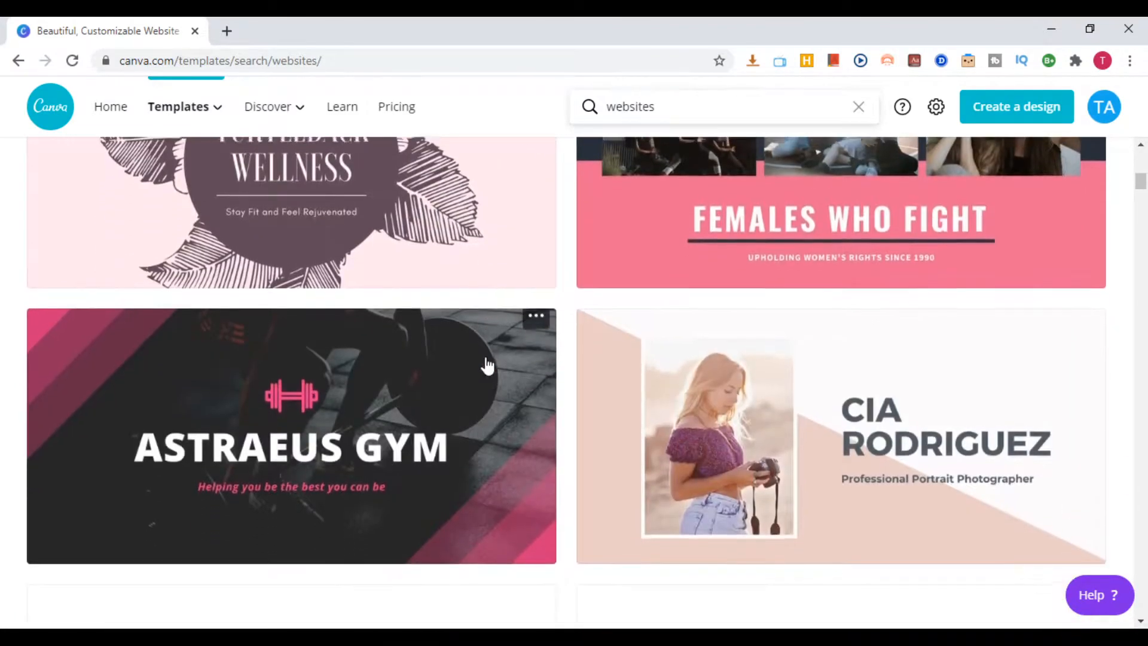
scroll(488, 365, "down", 1)
scroll(487, 365, "down", 5)
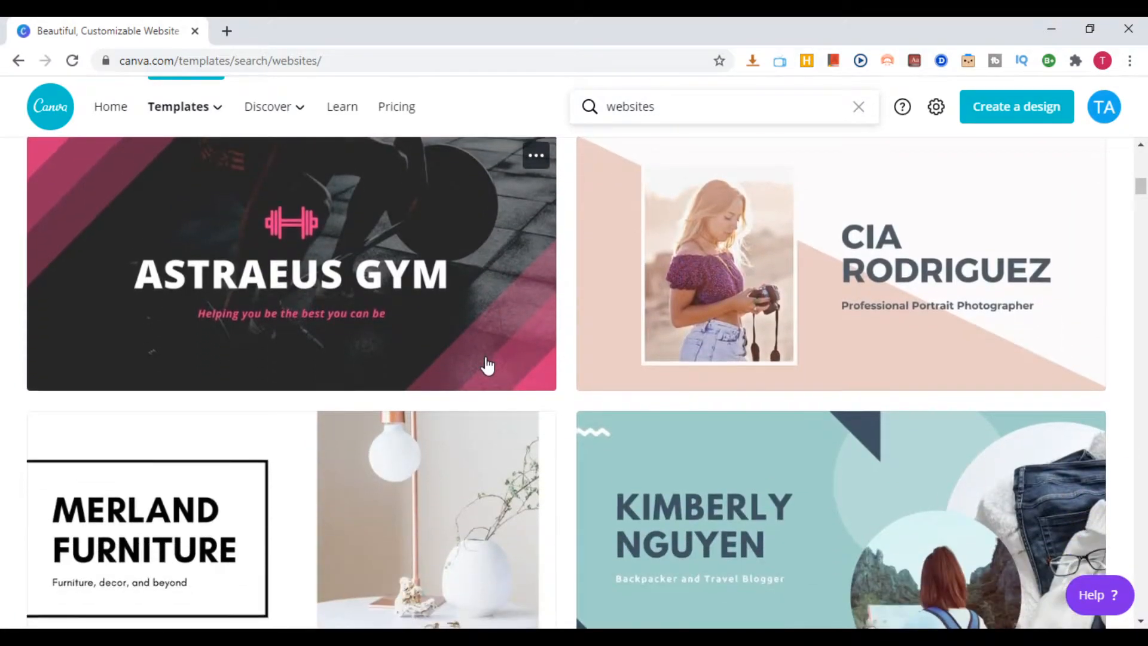
scroll(487, 364, "down", 7)
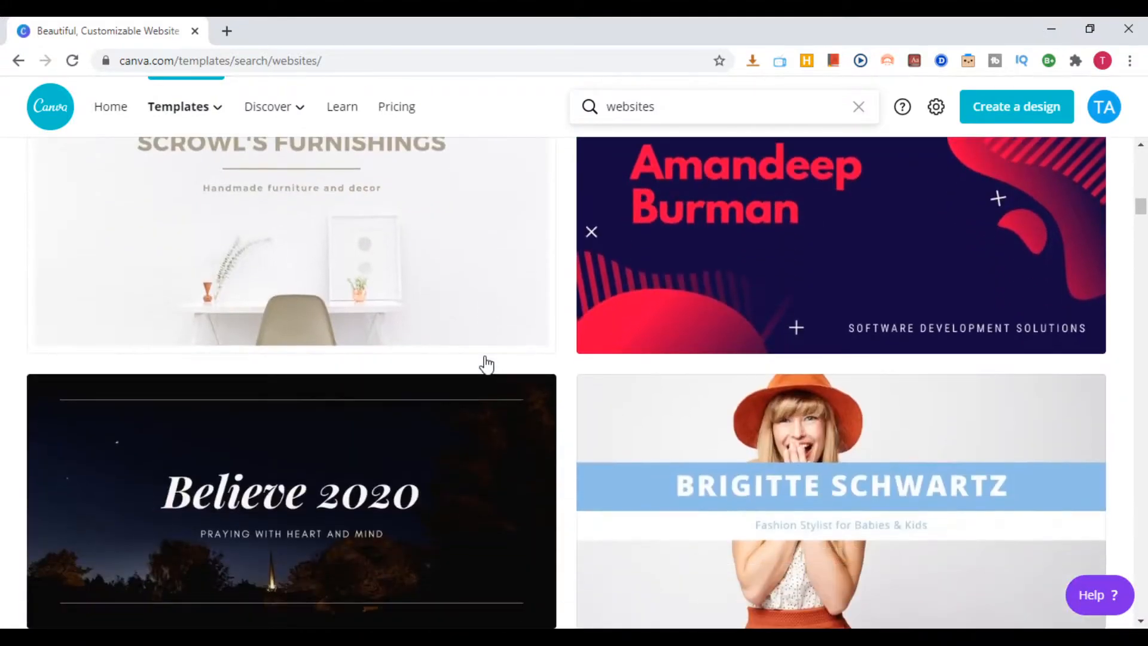
scroll(487, 365, "down", 3)
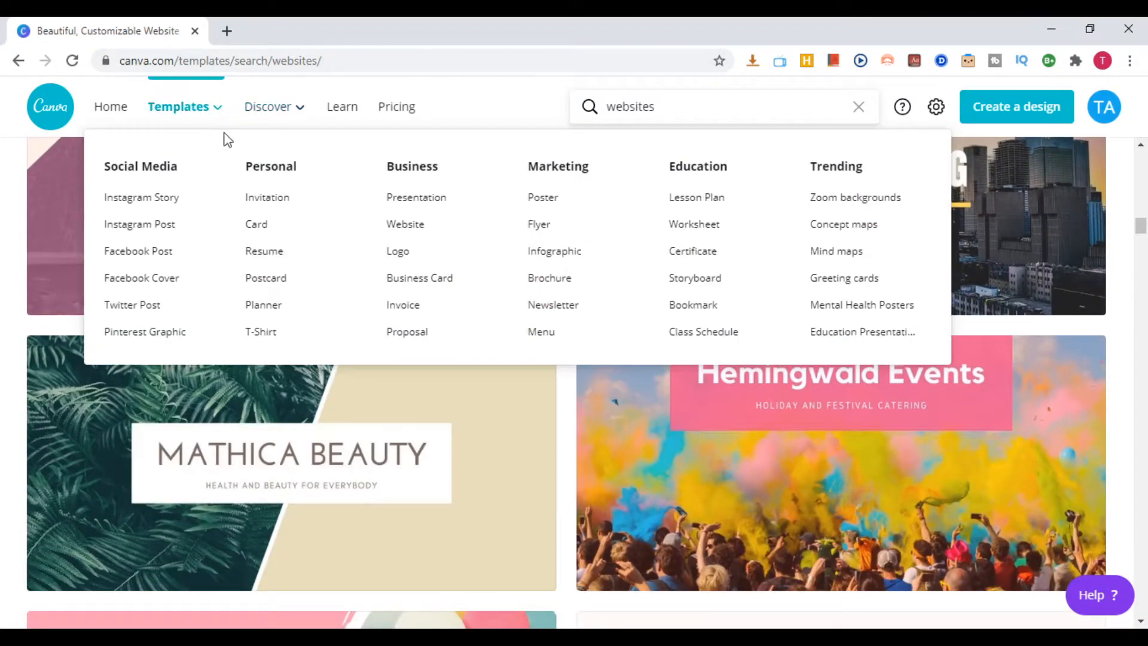
Open the Infographic templates from the Marketing category and browse the available designs
left_click(552, 256)
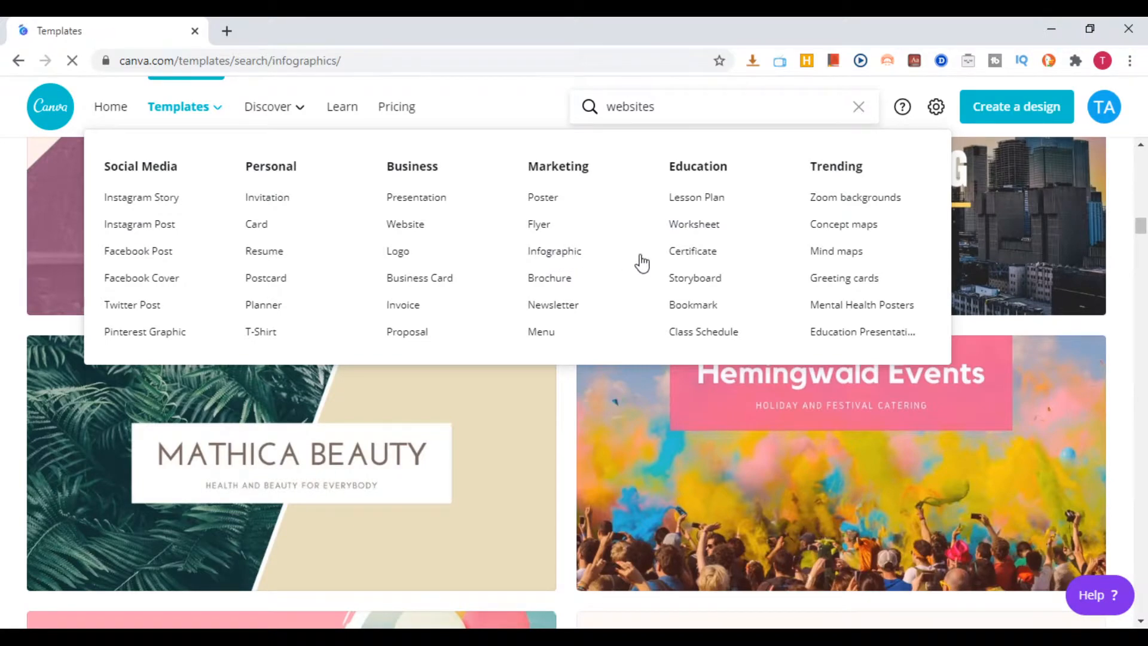
scroll(750, 377, "down", 3)
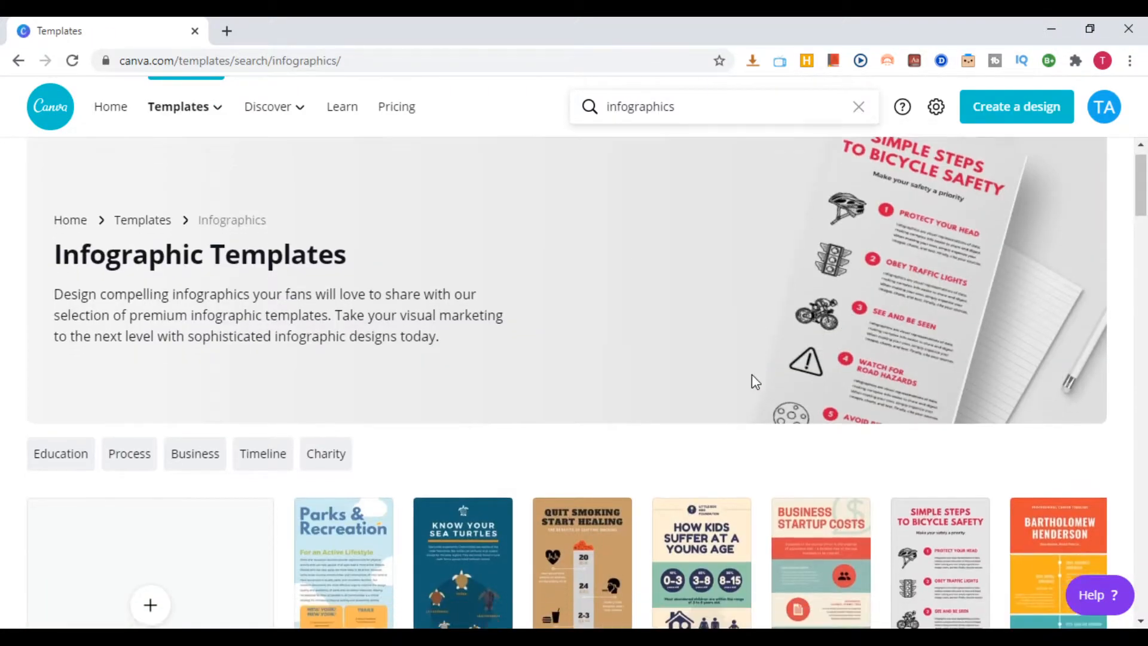
scroll(747, 370, "down", 3)
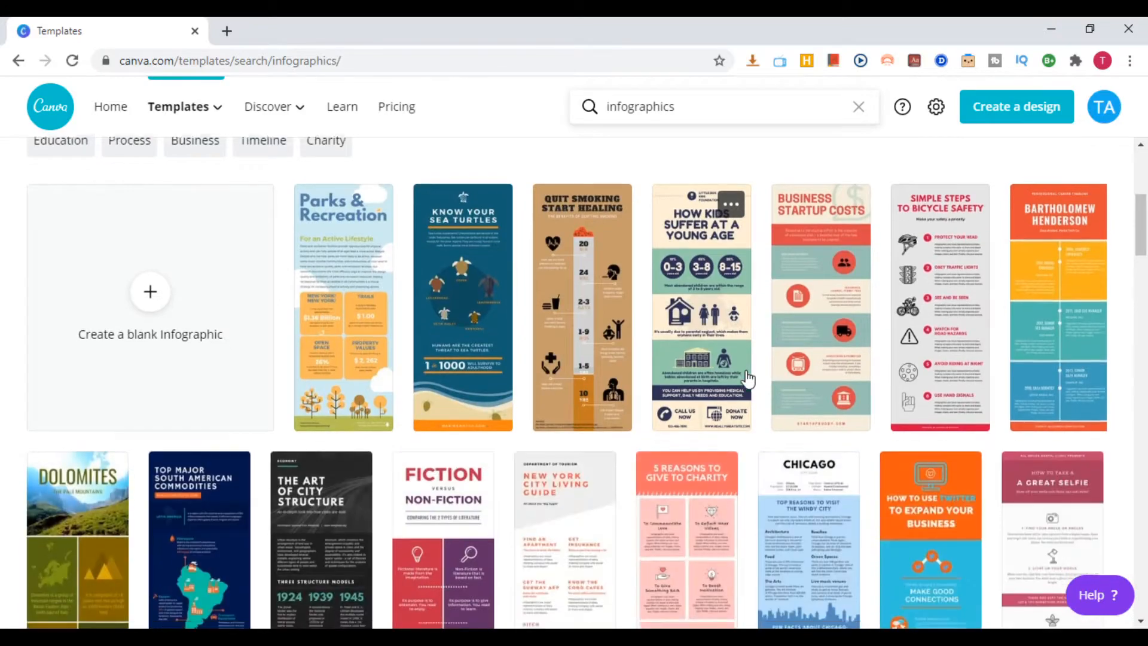
scroll(747, 377, "down", 2)
scroll(748, 377, "down", 3)
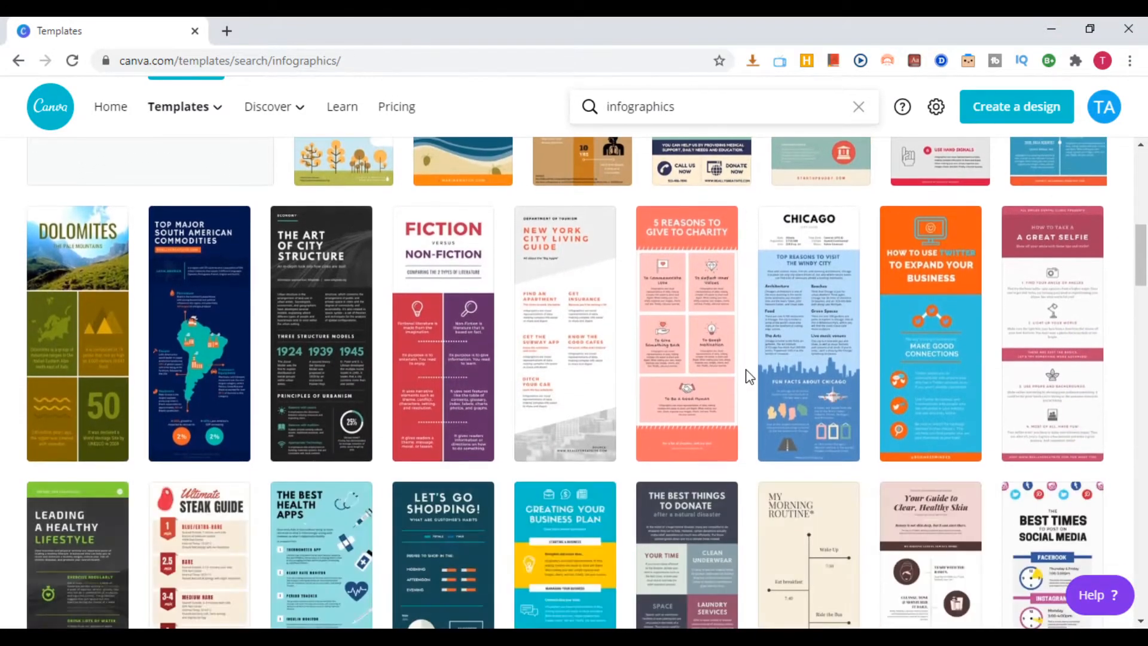
scroll(341, 198, "up", 4)
Open the Storyboard templates from the Education category and browse the available designs
mouse_move(193, 95)
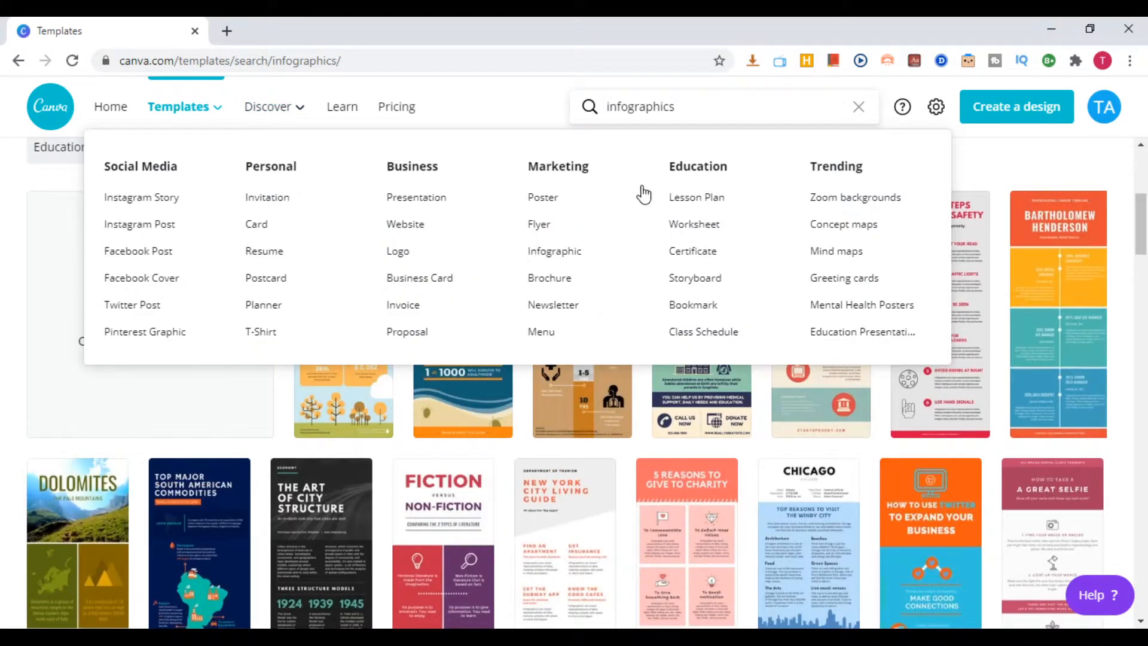
left_click(697, 279)
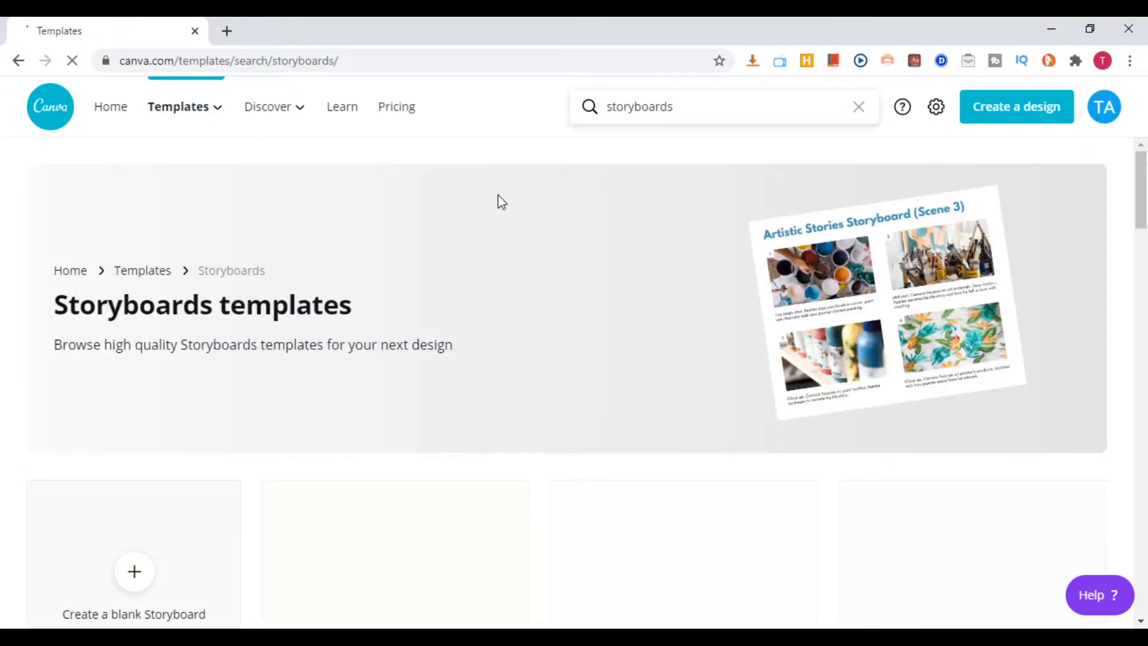
scroll(617, 282, "down", 3)
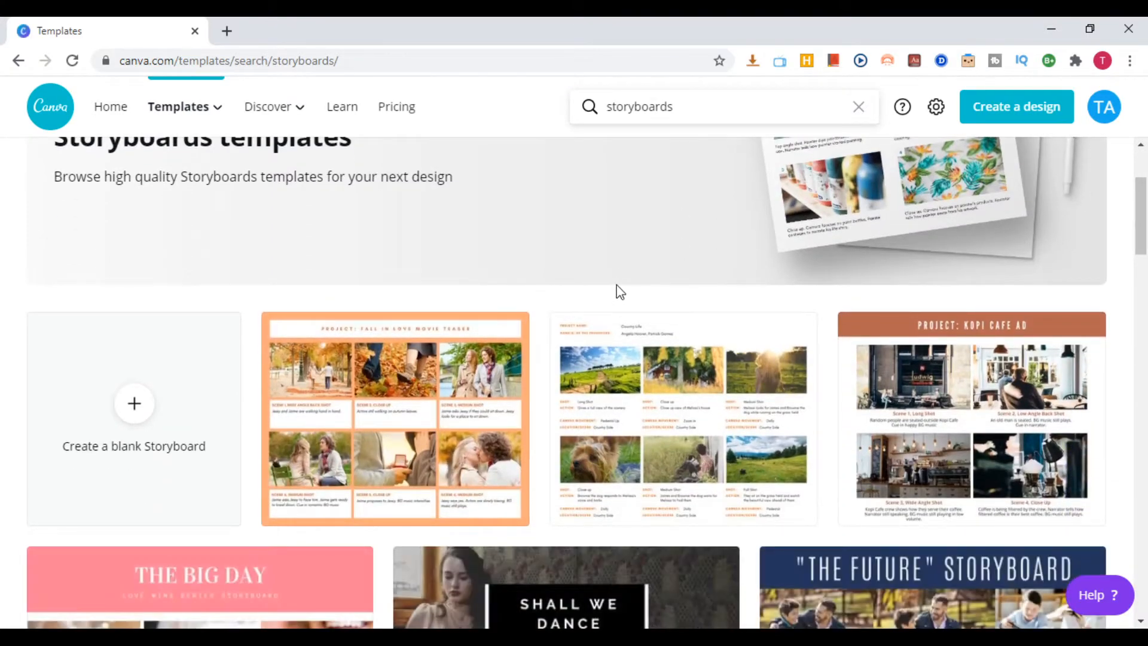
scroll(706, 317, "down", 4)
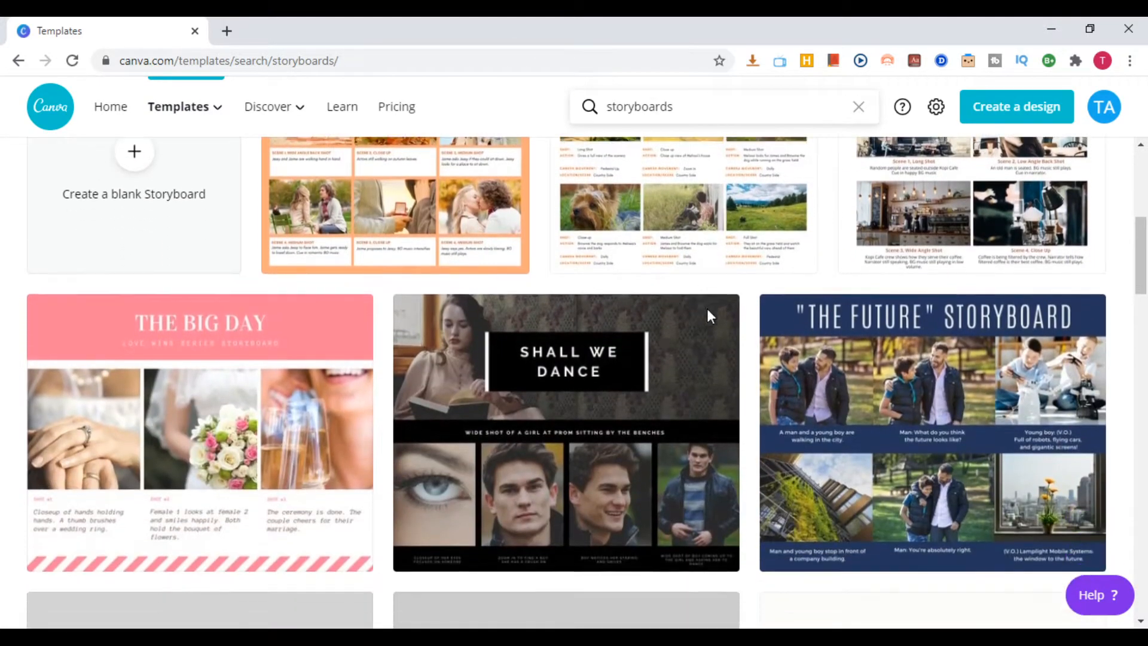
scroll(706, 308, "up", 1)
scroll(776, 397, "down", 3)
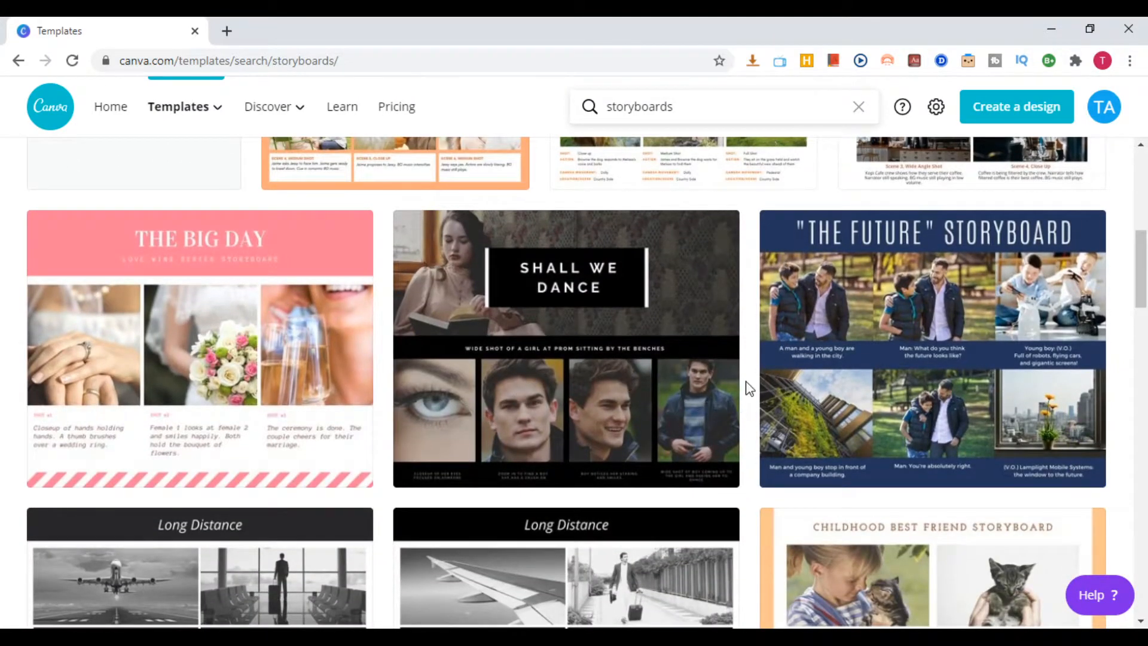
scroll(749, 388, "down", 3)
scroll(749, 388, "down", 1)
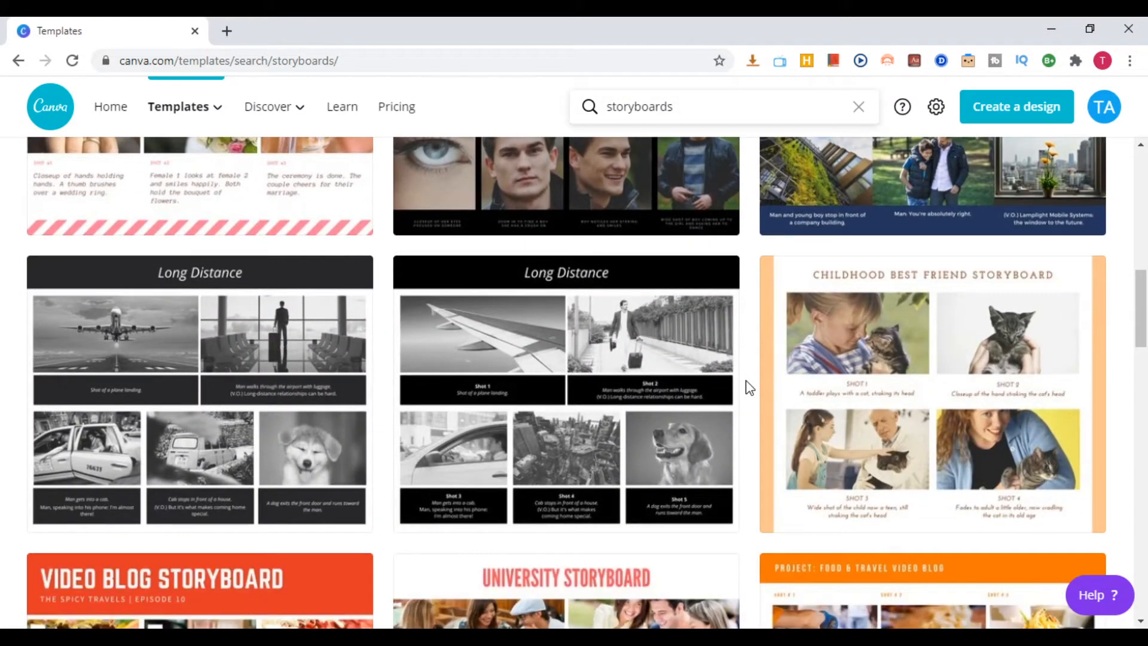
scroll(749, 388, "down", 3)
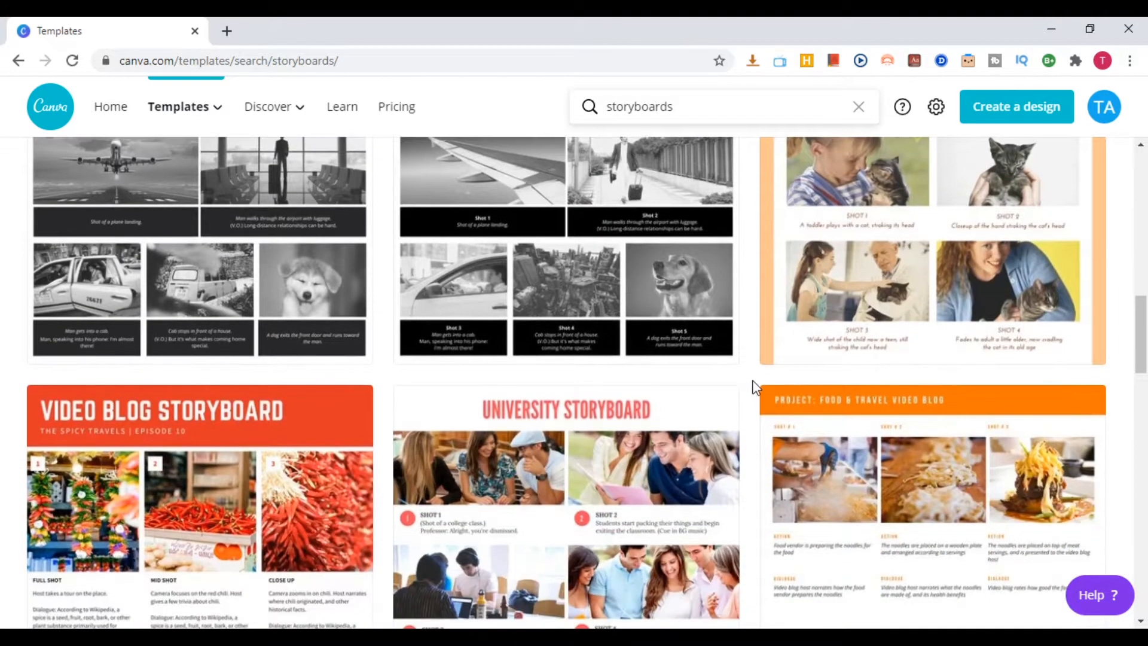
scroll(753, 387, "up", 10)
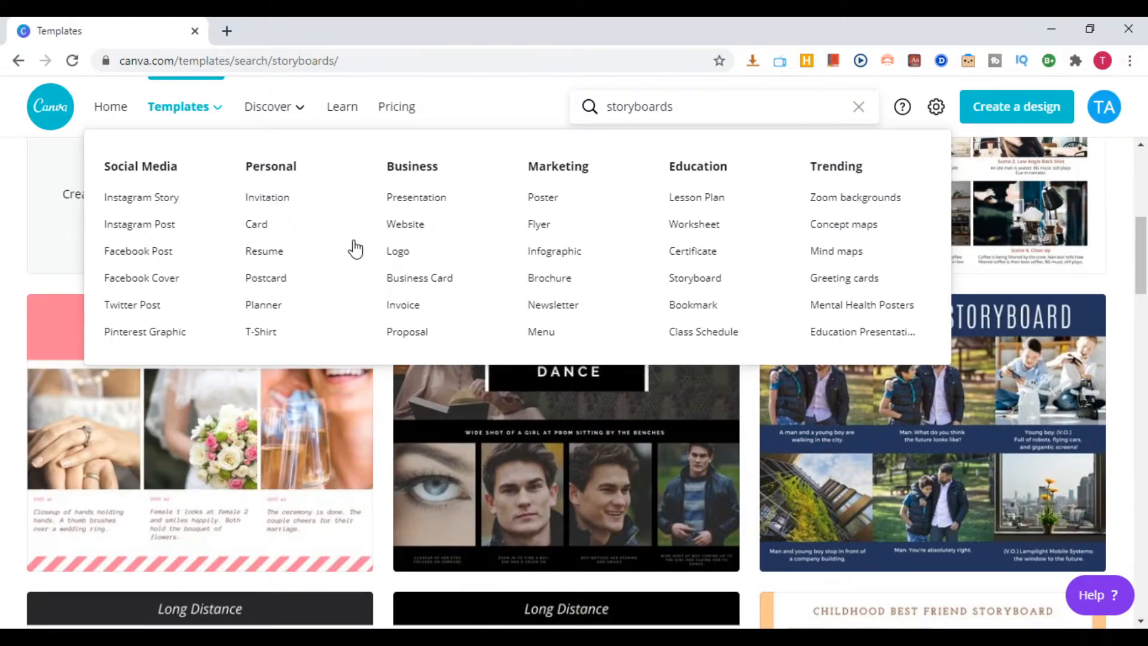
Return to the Canva home page by shortening the web address to canva.com
mouse_move(276, 112)
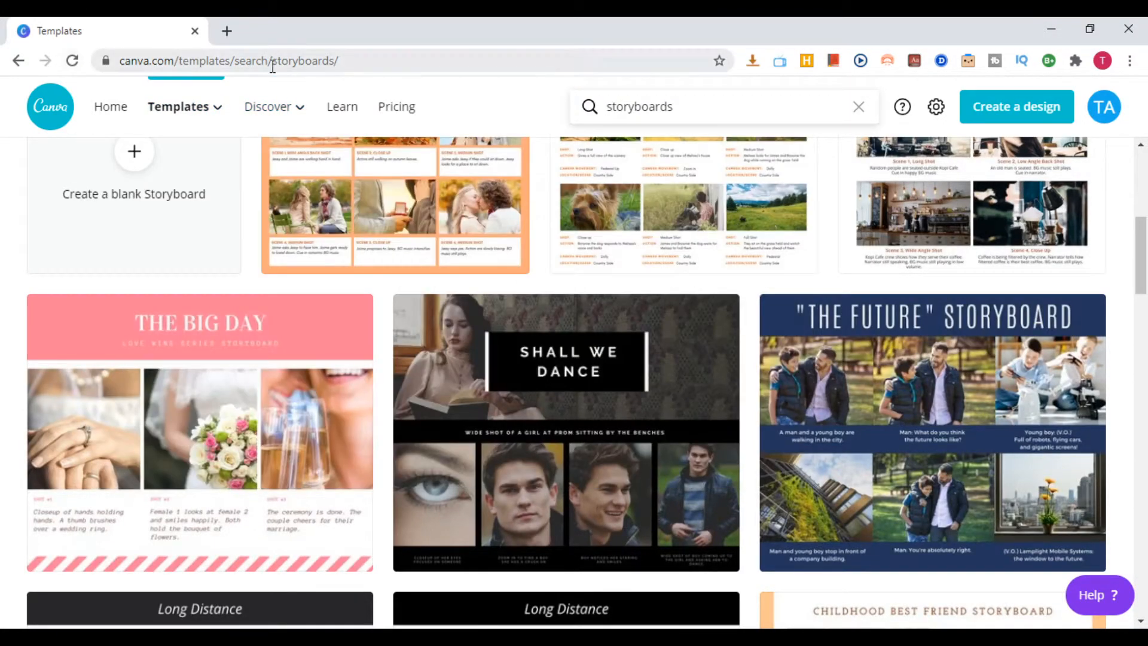
left_click_drag(373, 64, 177, 52)
key("BackSpace")
key("Return")
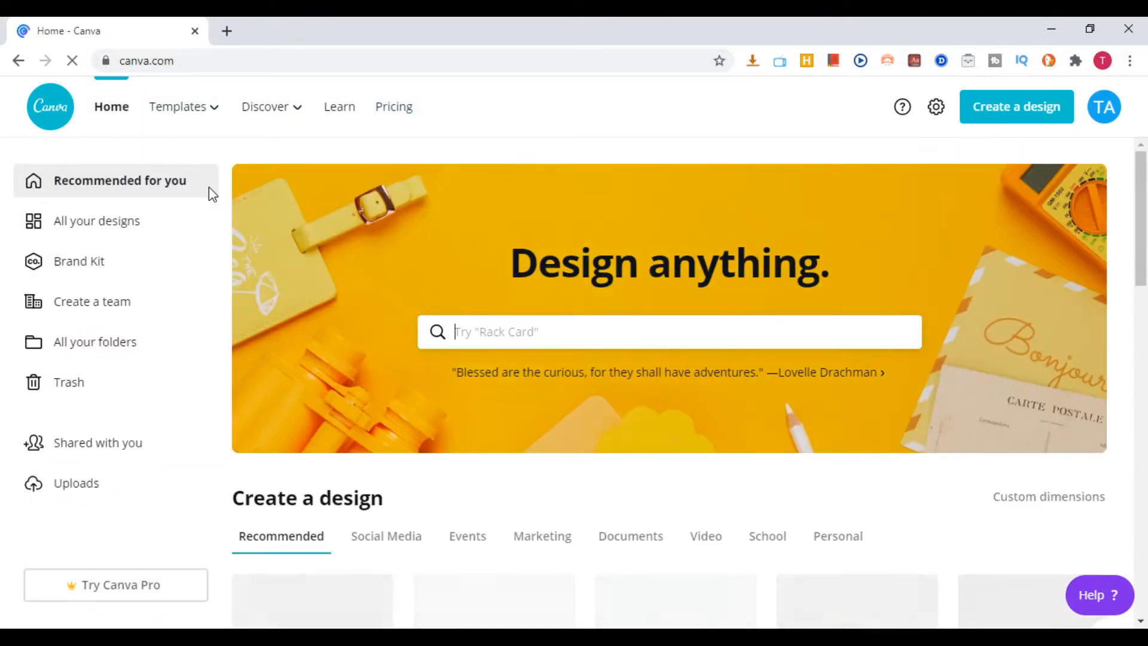
Open the full Photos collection from Discover and go to its Trending photos section
mouse_move(167, 110)
mouse_move(278, 111)
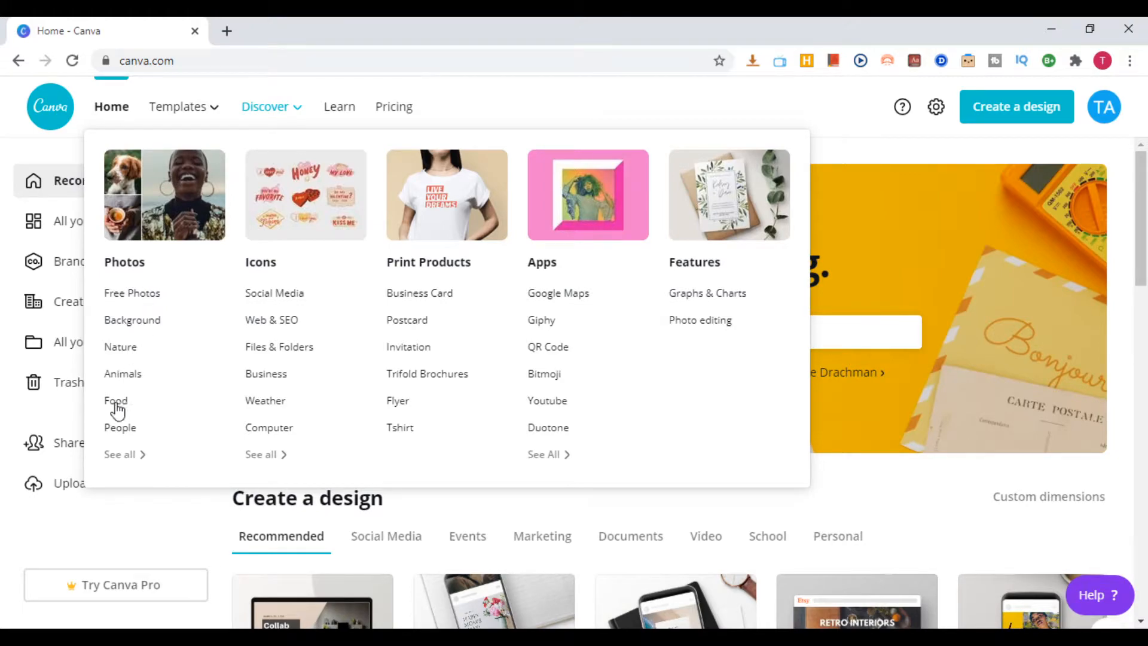
left_click(128, 459)
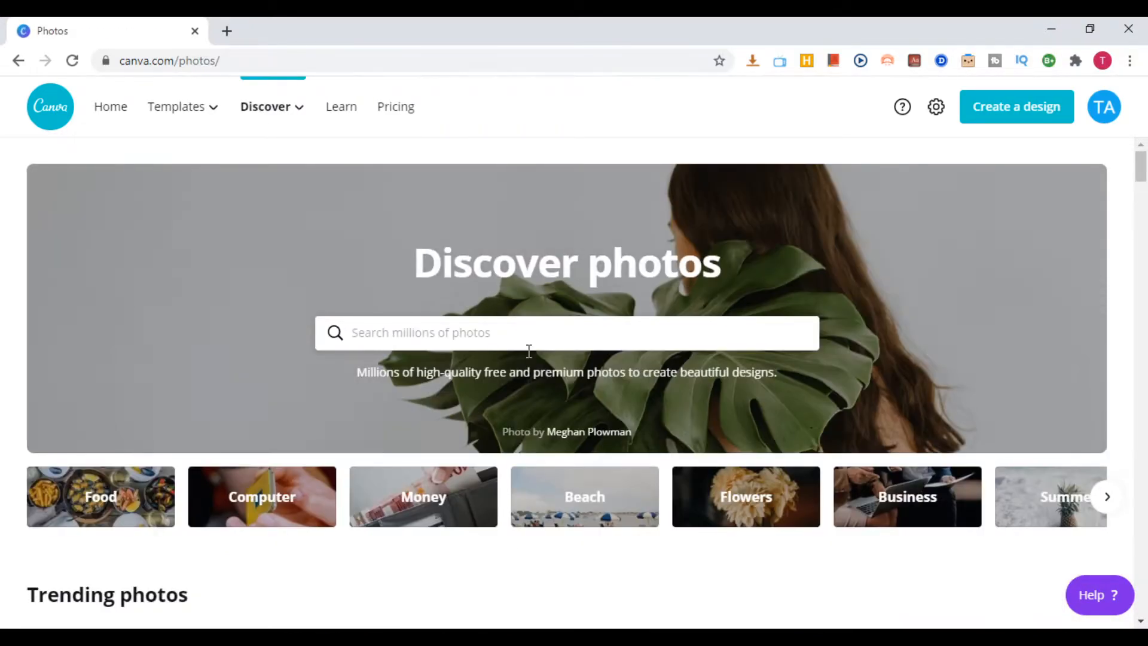
scroll(528, 353, "down", 3)
scroll(197, 380, "down", 2)
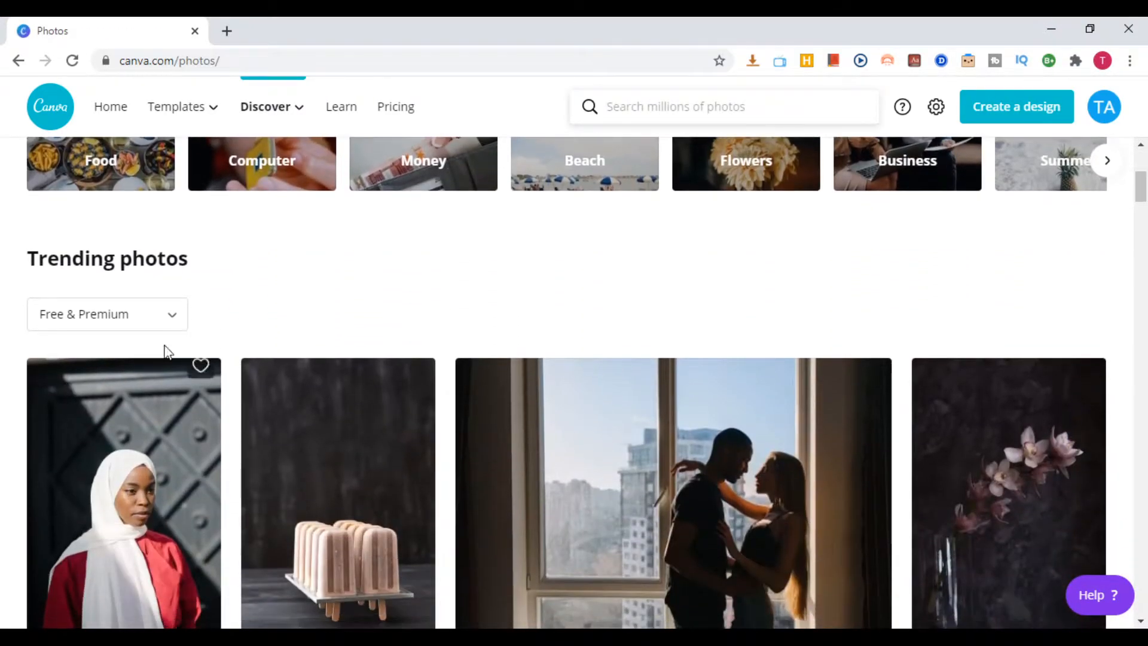
Examine the Free & Premium filter options for trending photos and look through the photo categories as far as Books, School and Black
left_click(170, 327)
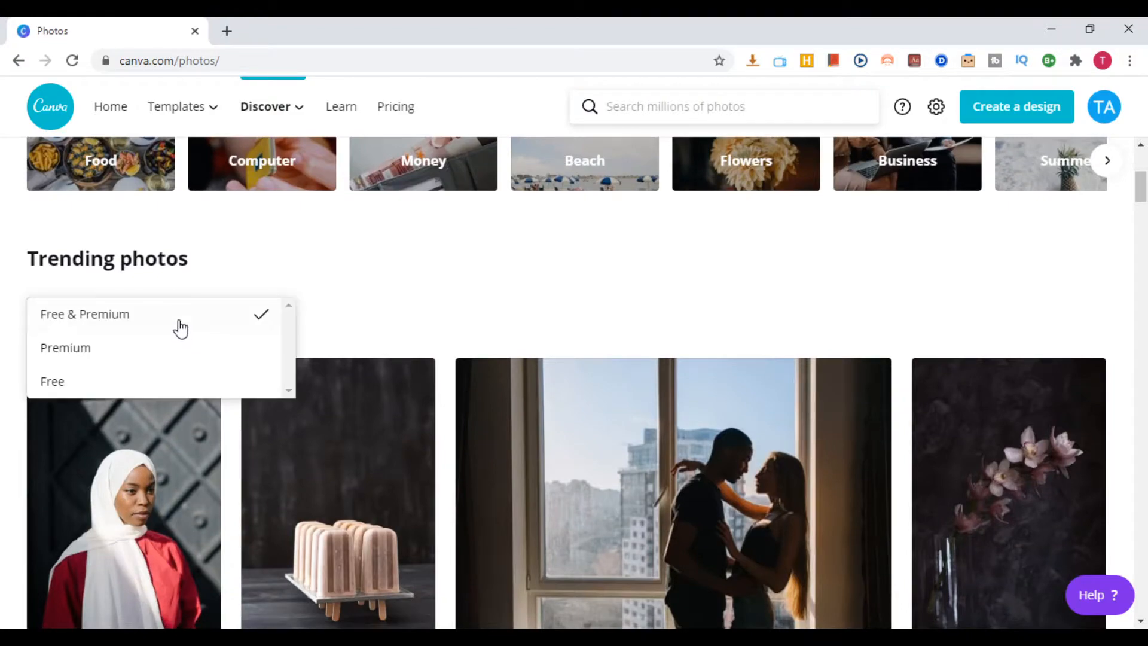
left_click(626, 251)
left_click(1105, 162)
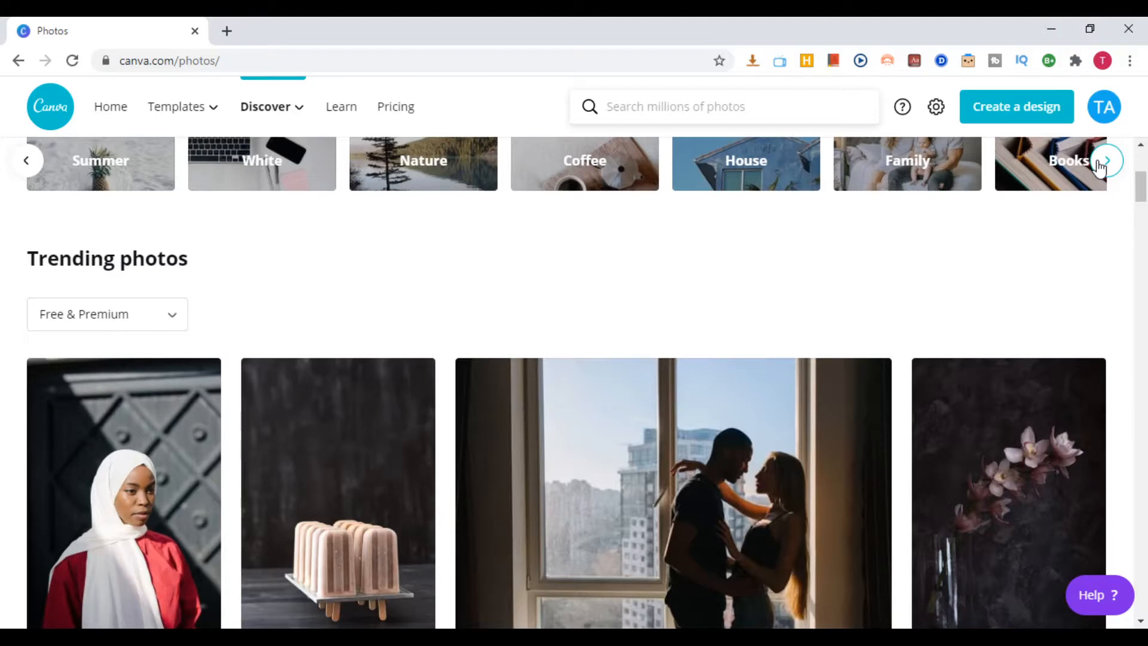
left_click(1100, 165)
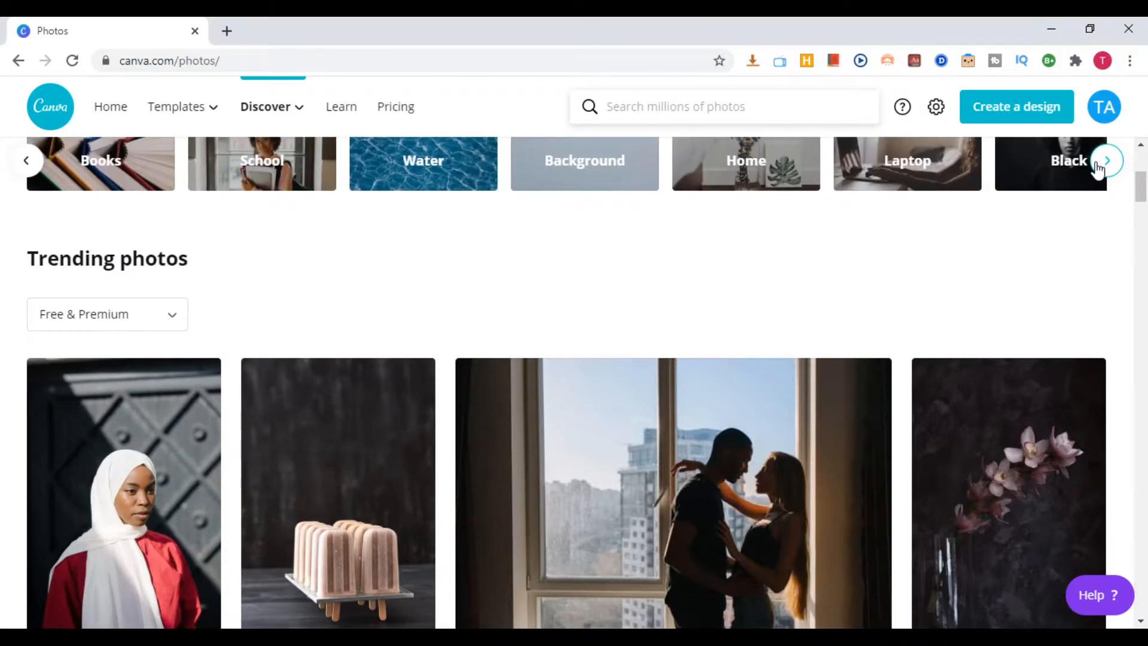
Go back to the home page, open Discover's Icons page in a new tab and browse the popular icons
left_click(17, 62)
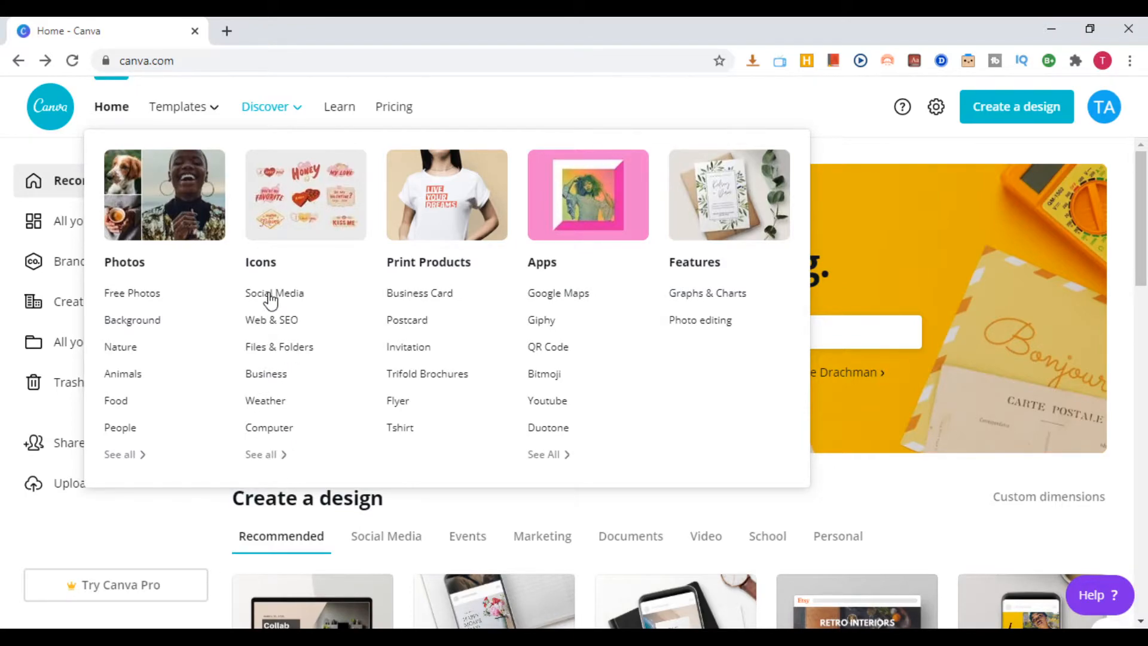
middle_click(272, 262)
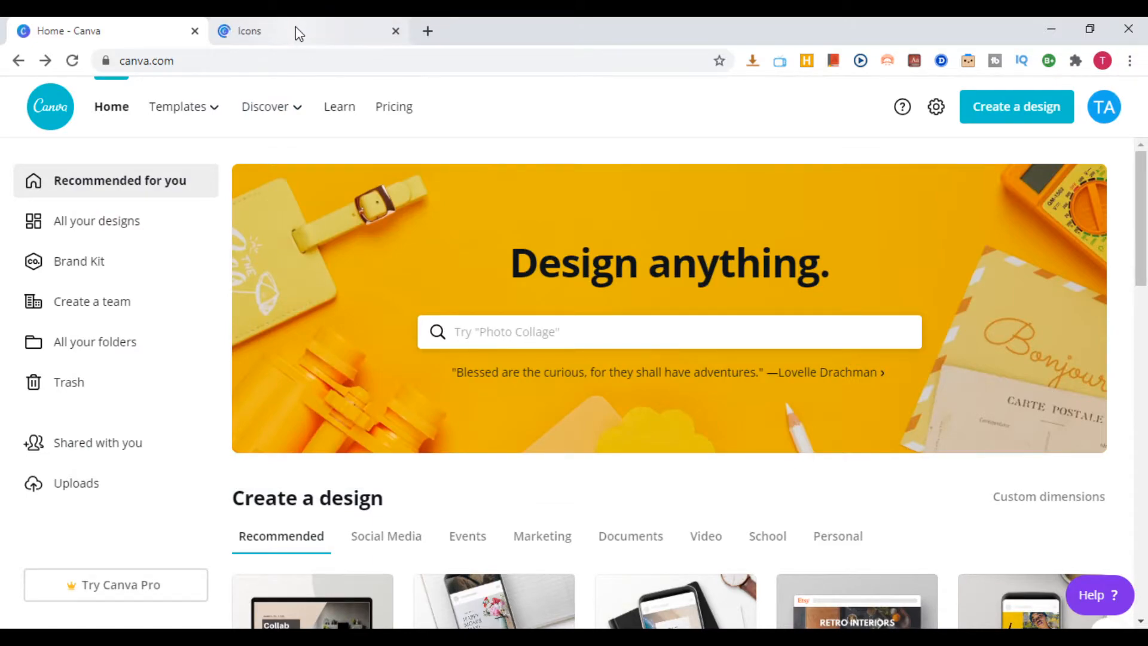
left_click(296, 27)
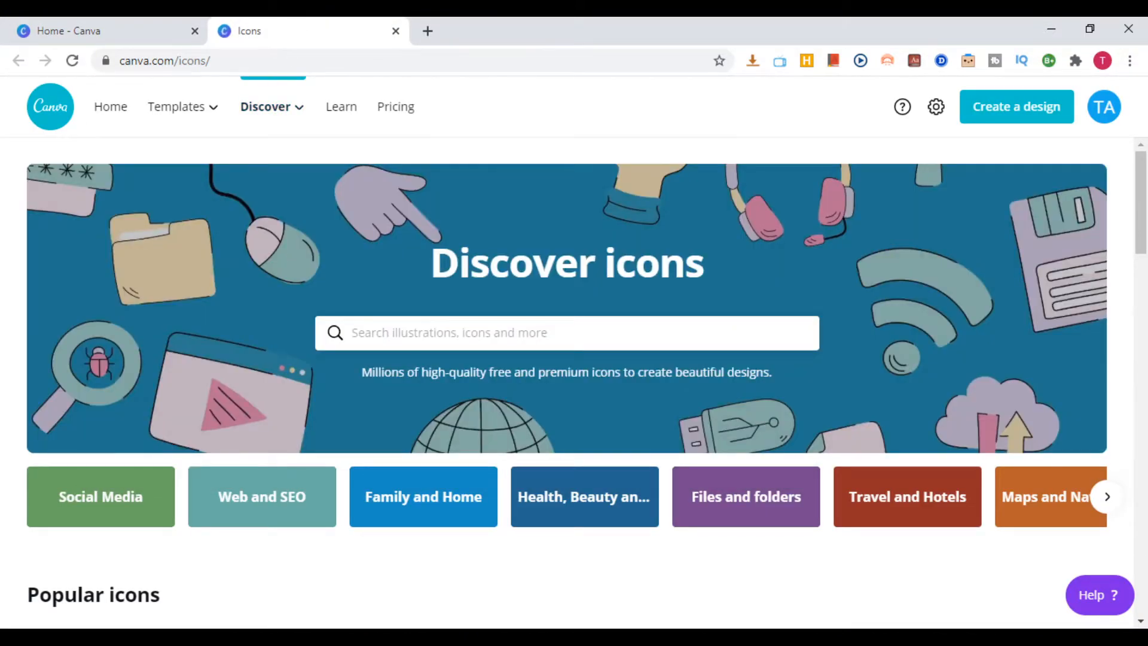
scroll(502, 544, "down", 5)
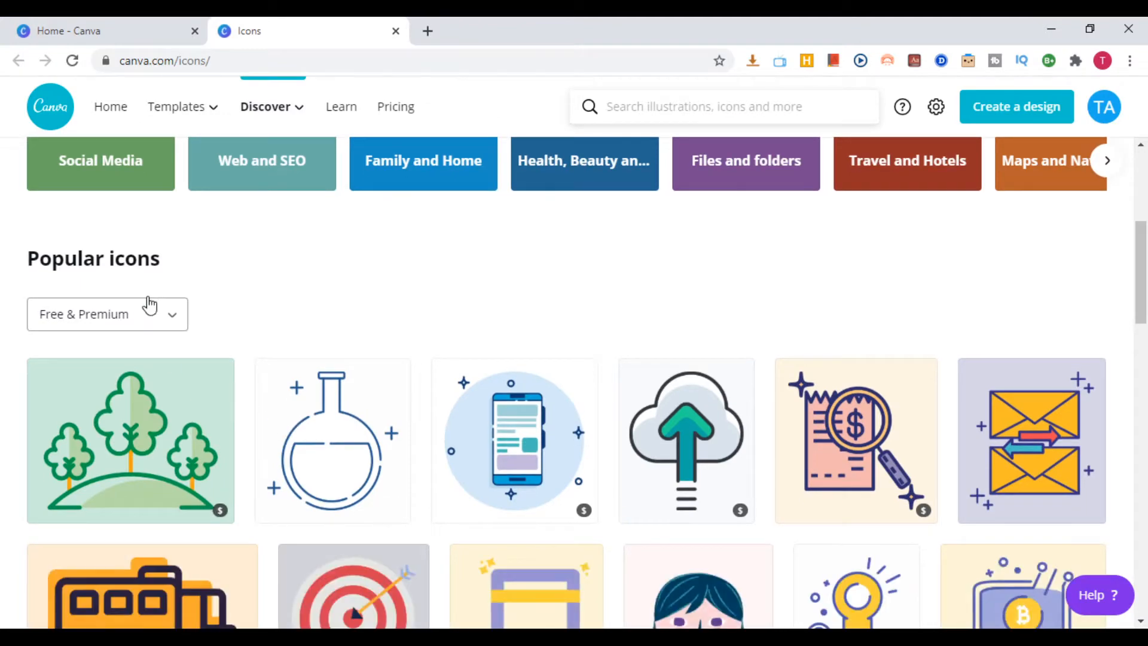
scroll(421, 397, "down", 6)
scroll(422, 413, "down", 10)
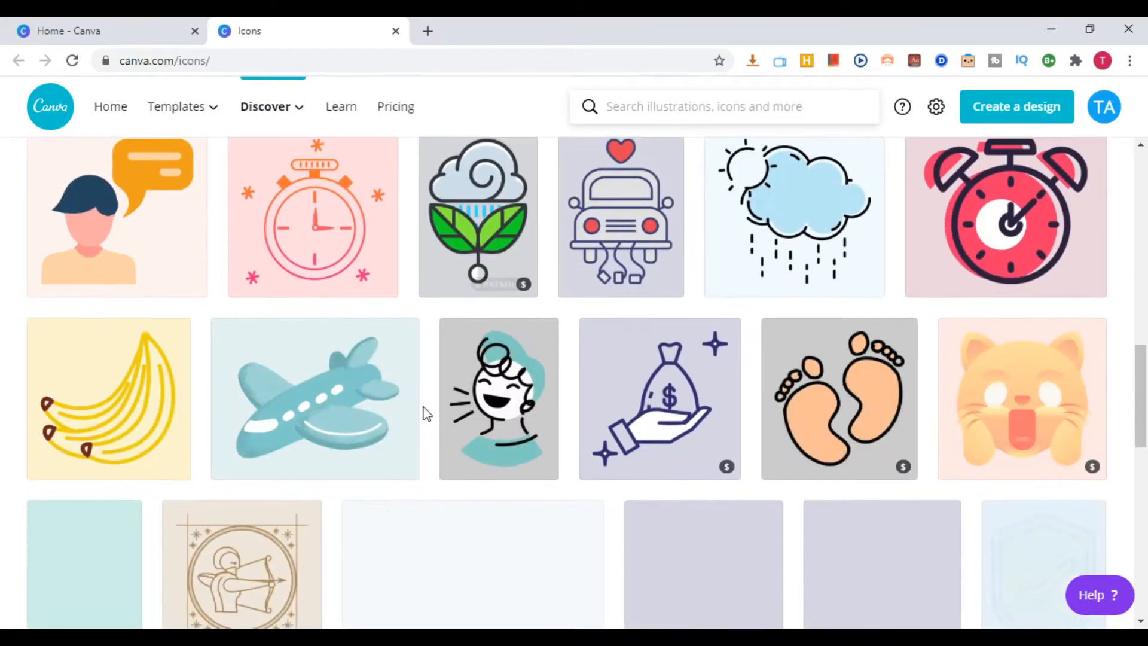
Go back to the home page, look over the template and Discover categories, and close the Icons page
left_click(134, 35)
mouse_move(180, 107)
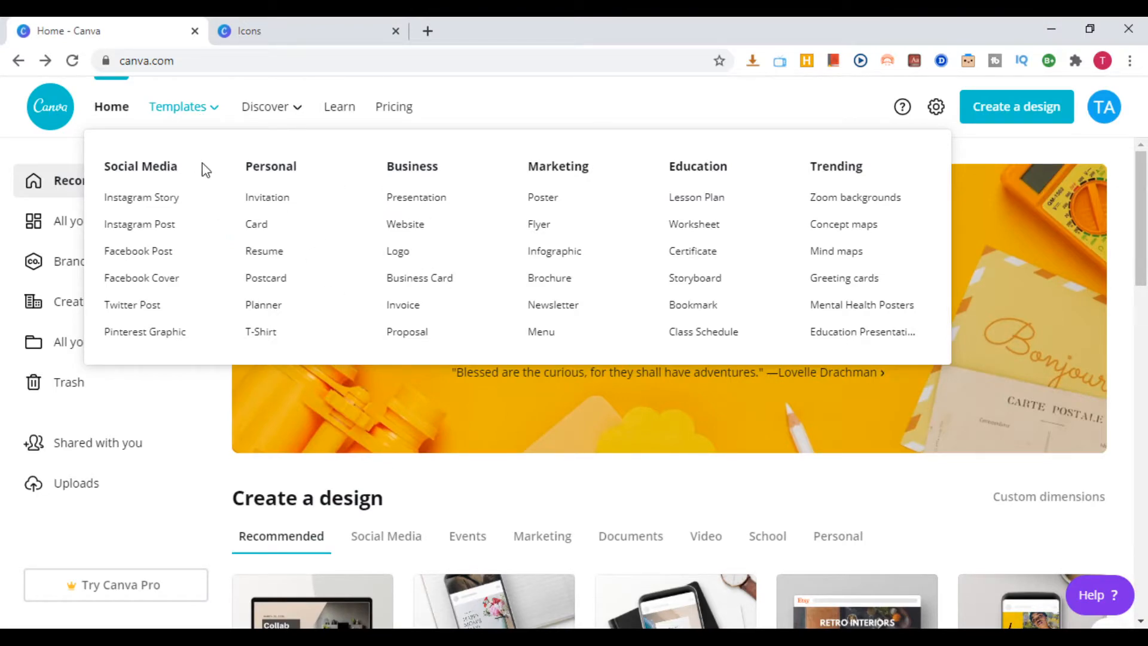
mouse_move(274, 104)
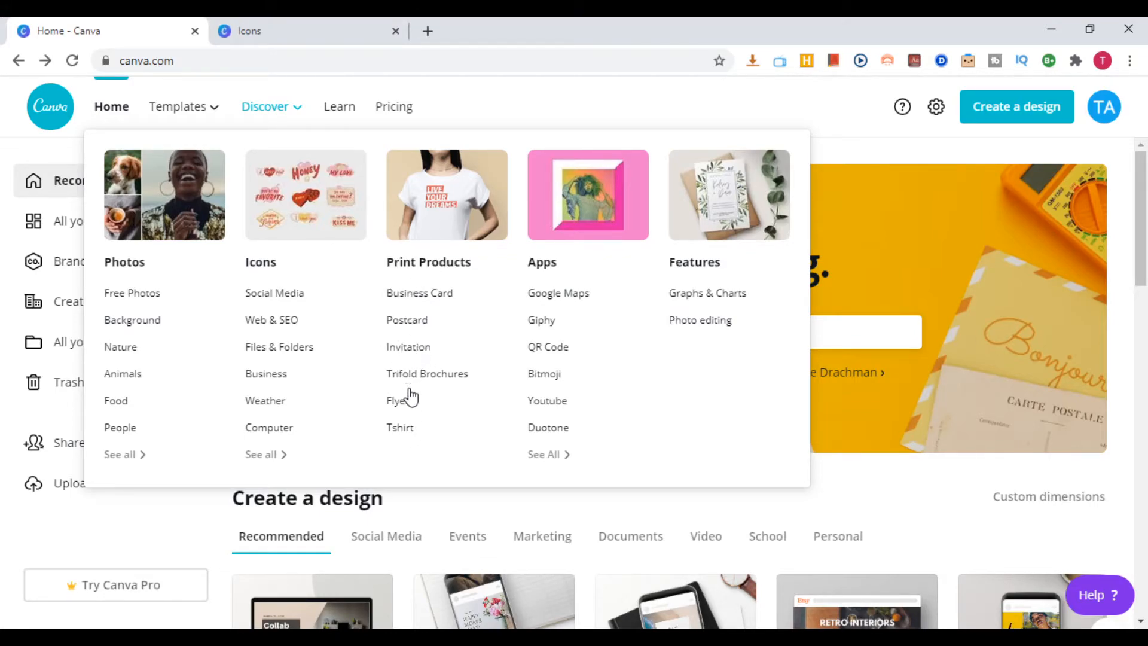
middle_click(400, 427)
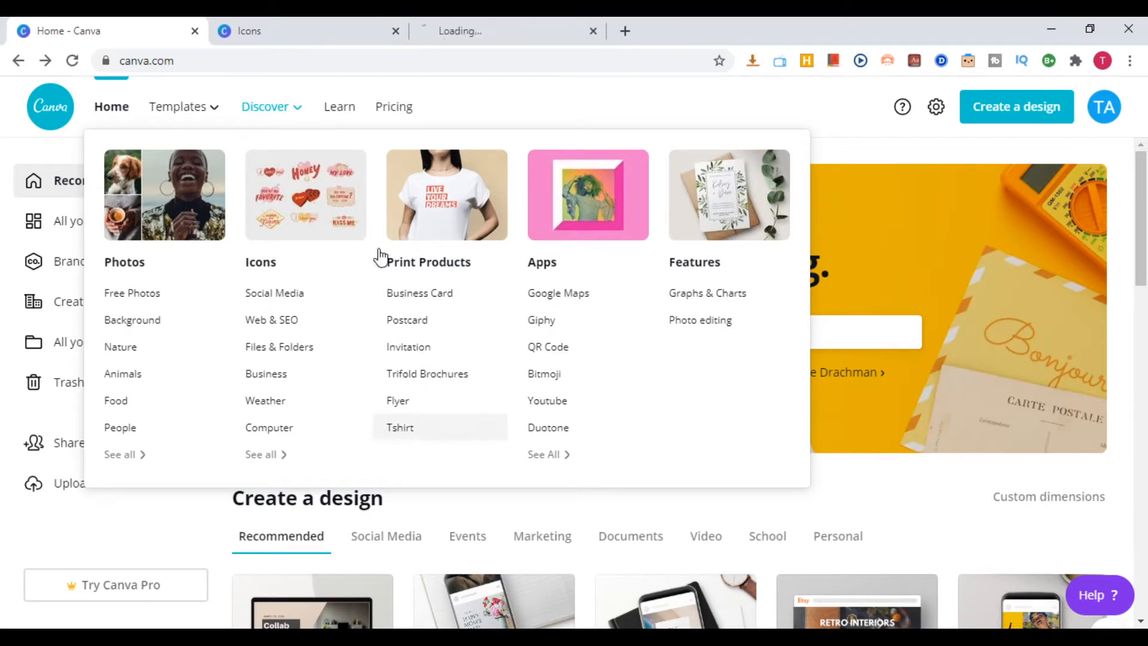
left_click(374, 30)
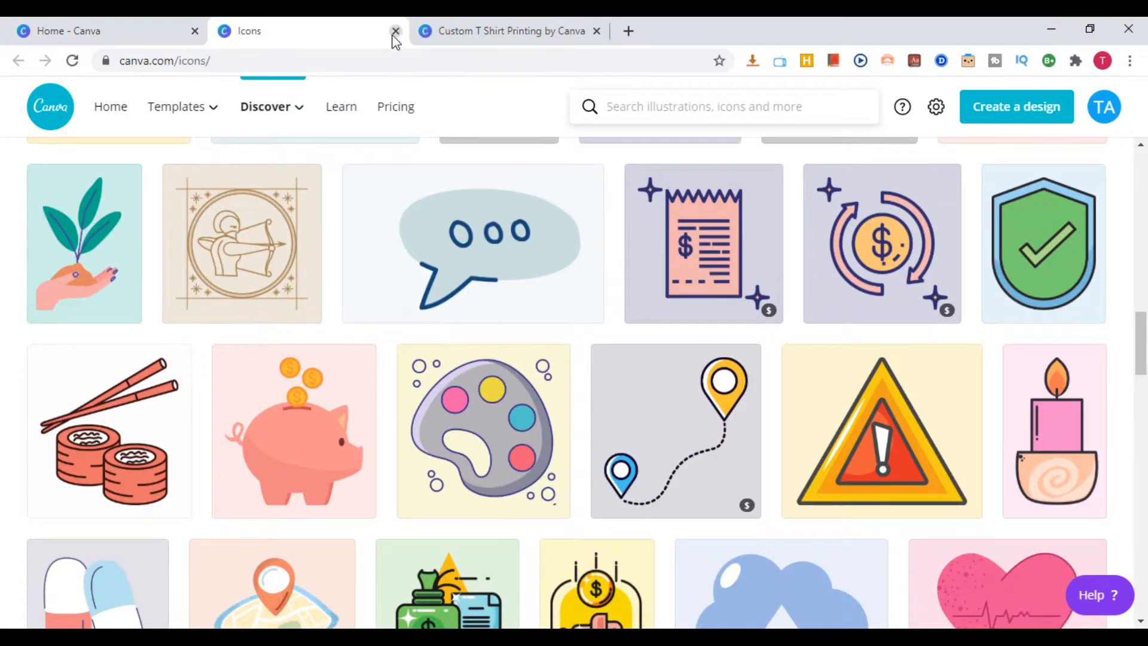
left_click(396, 31)
left_click(397, 30)
scroll(424, 472, "down", 2)
scroll(424, 472, "down", 1)
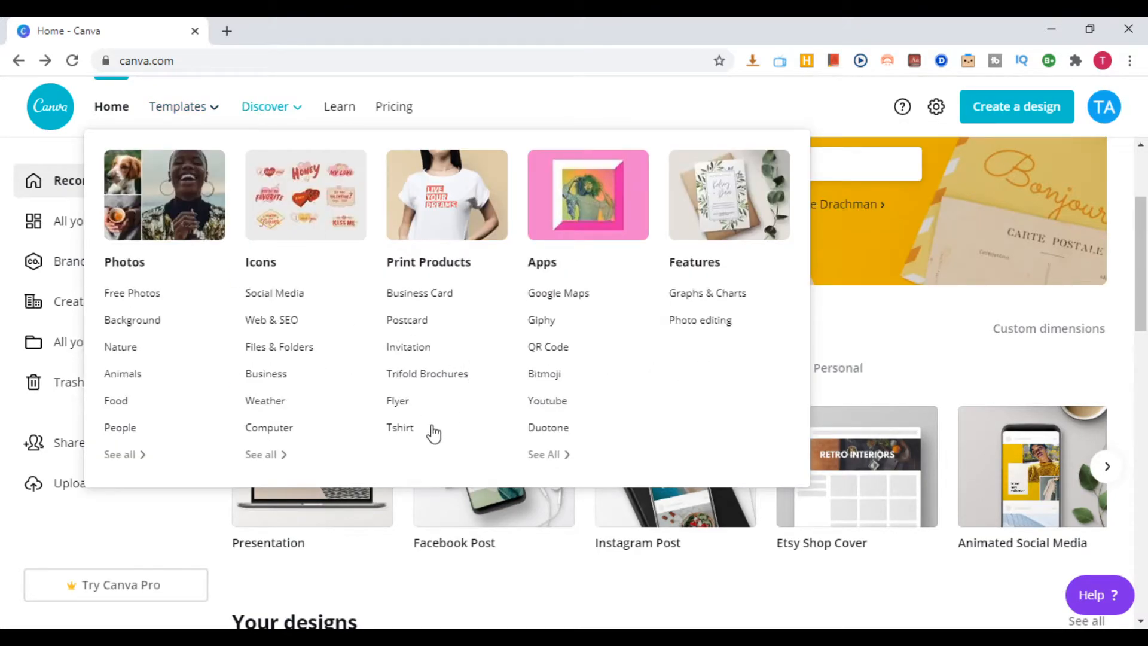
Open Discover's T-shirt print page in a new tab and browse its style examples as far as Florist logo
middle_click(454, 441)
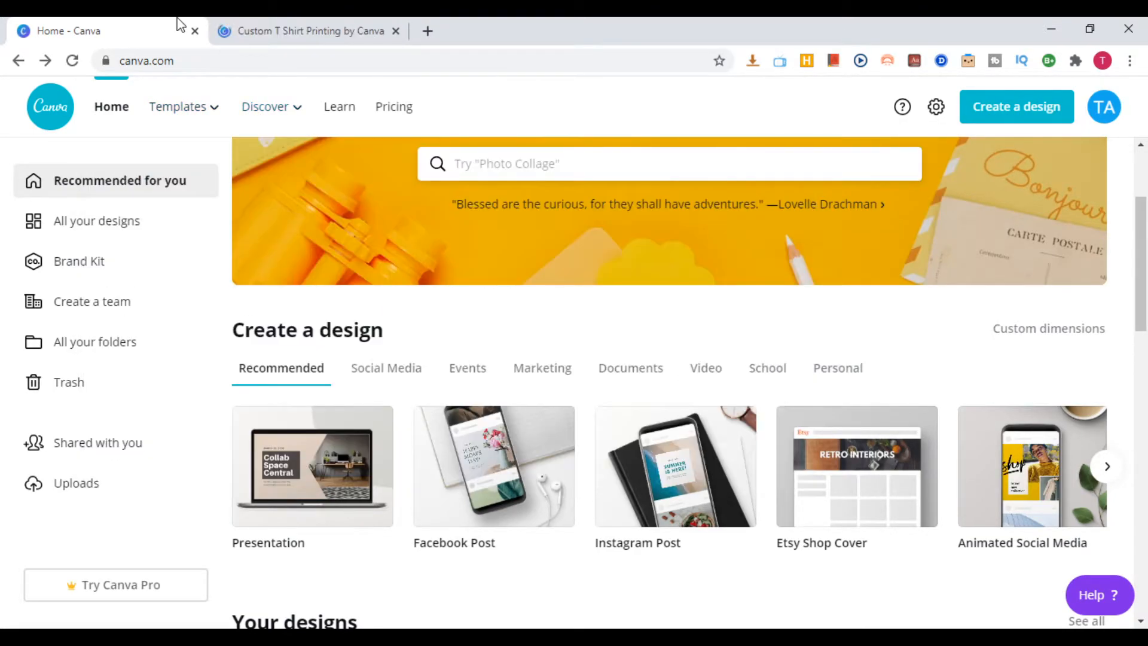
left_click(275, 32)
scroll(656, 358, "down", 7)
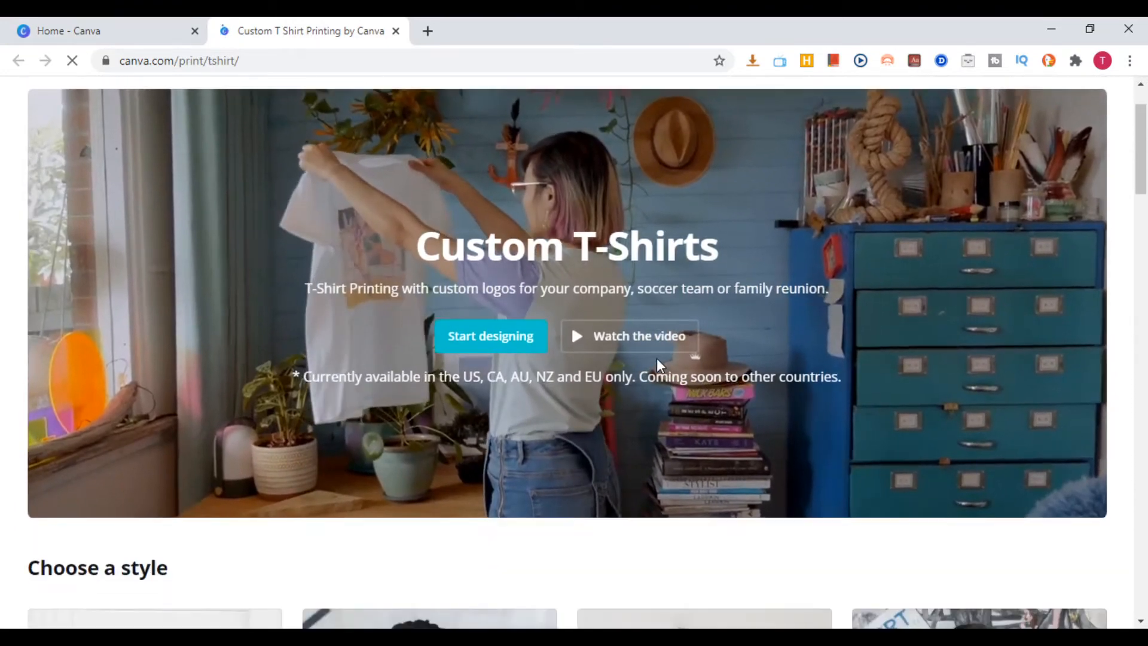
scroll(266, 413, "down", 3)
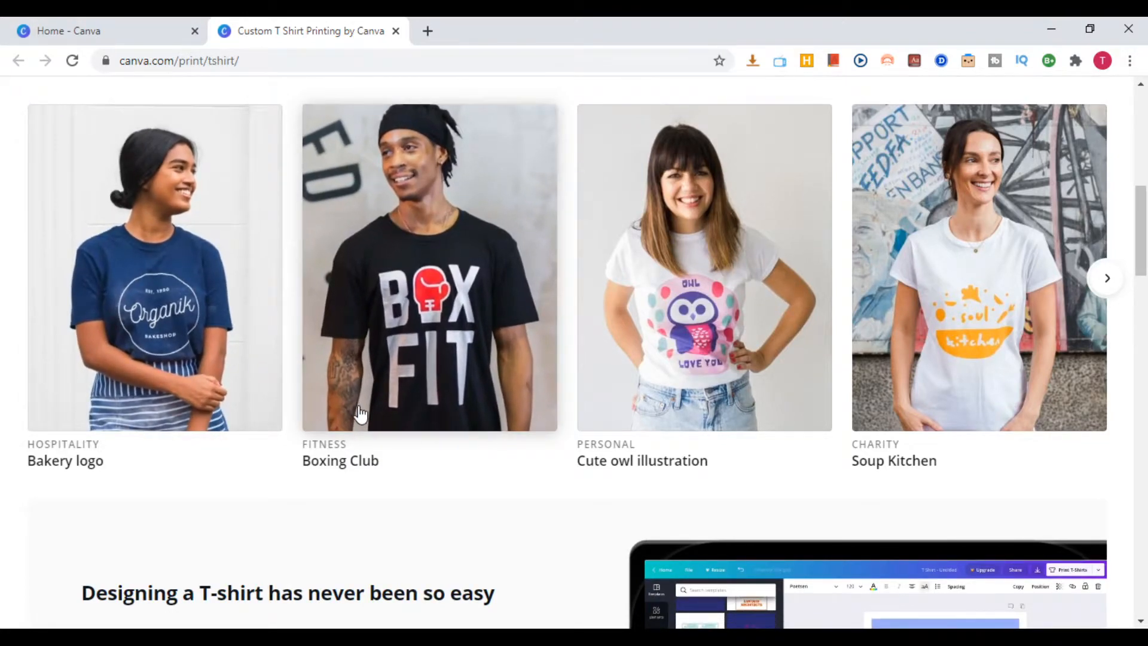
left_click(1105, 281)
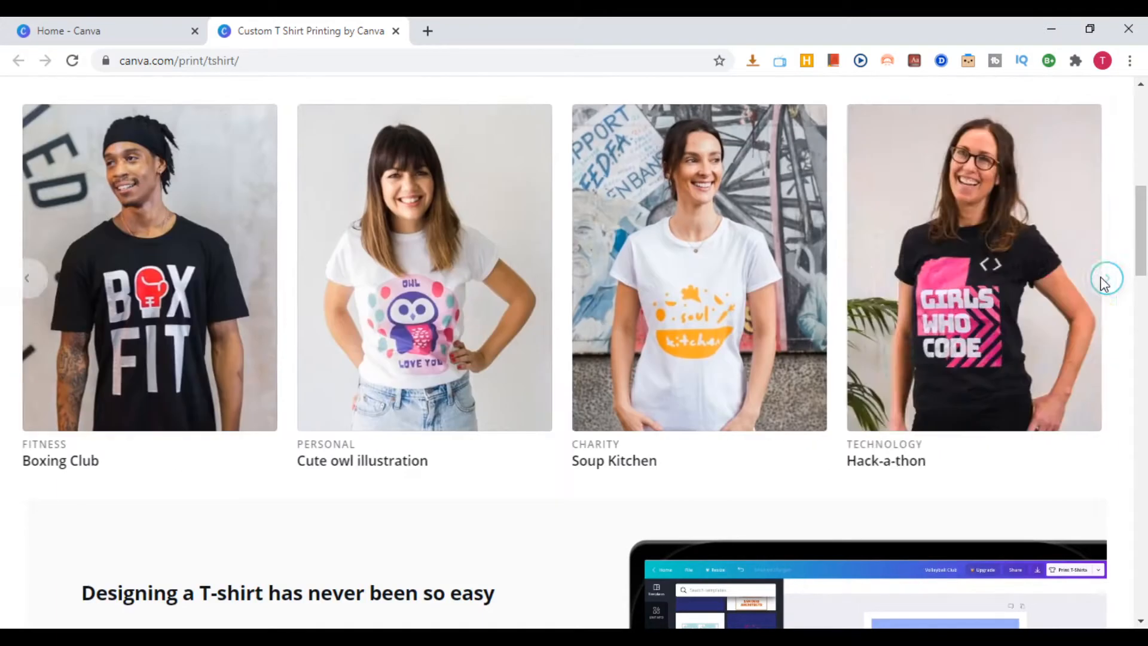
left_click(1105, 281)
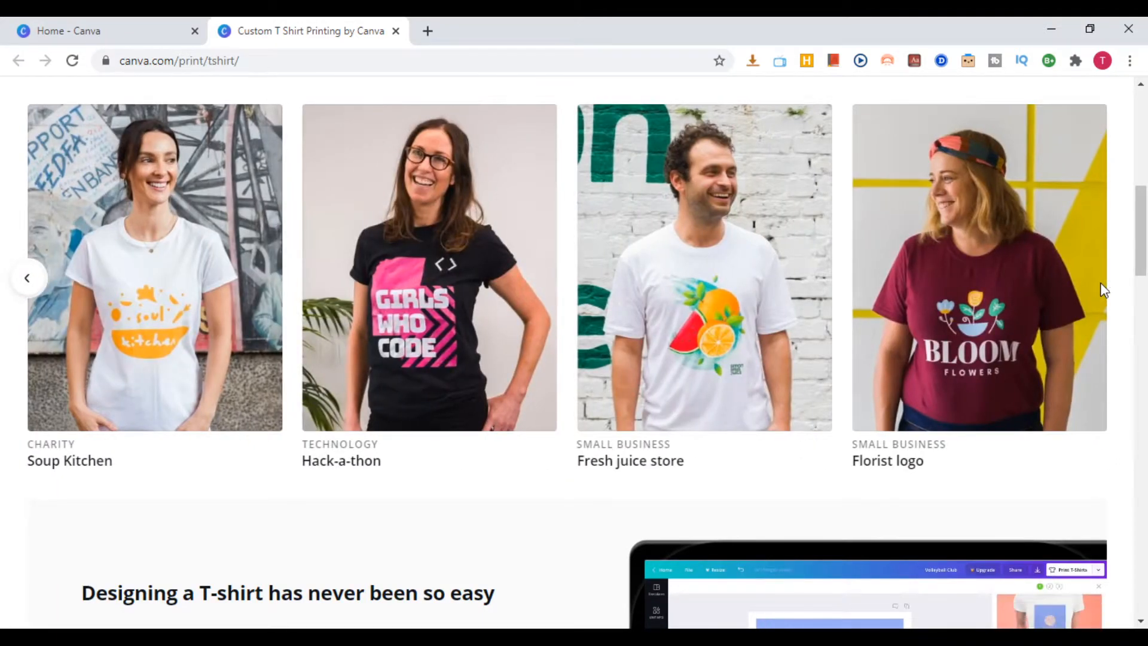
Examine the steps for designing and ordering a T-shirt and the shipping information, and close the T-shirt page
scroll(768, 423, "down", 2)
scroll(768, 423, "down", 5)
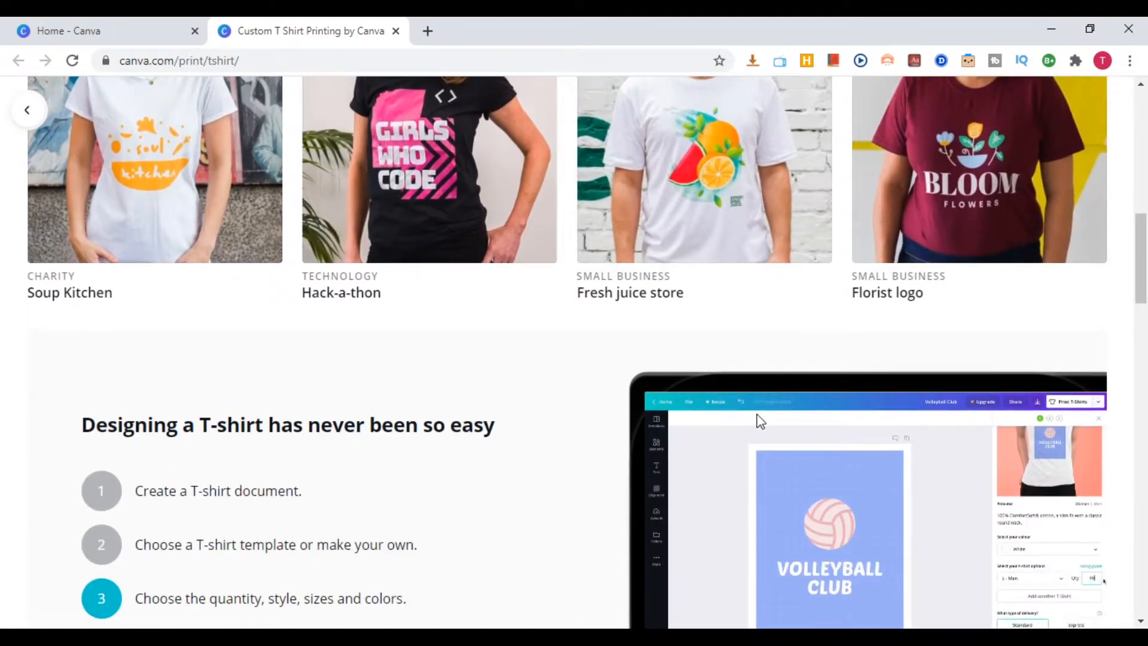
scroll(417, 413, "down", 1)
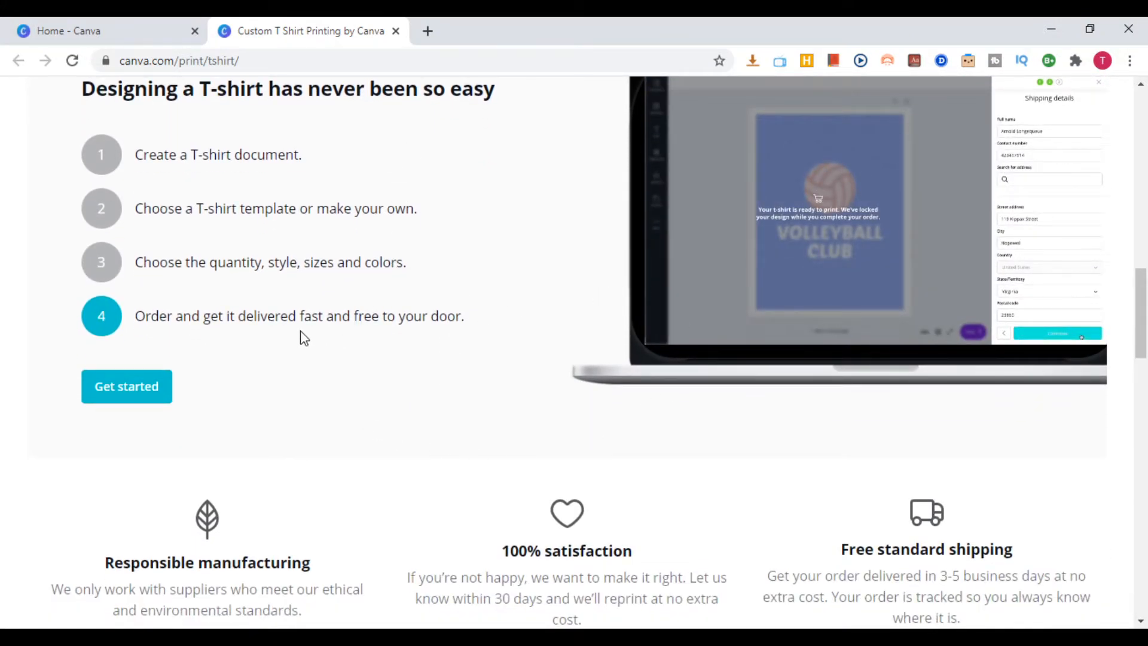
scroll(303, 333, "up", 7)
left_click(396, 31)
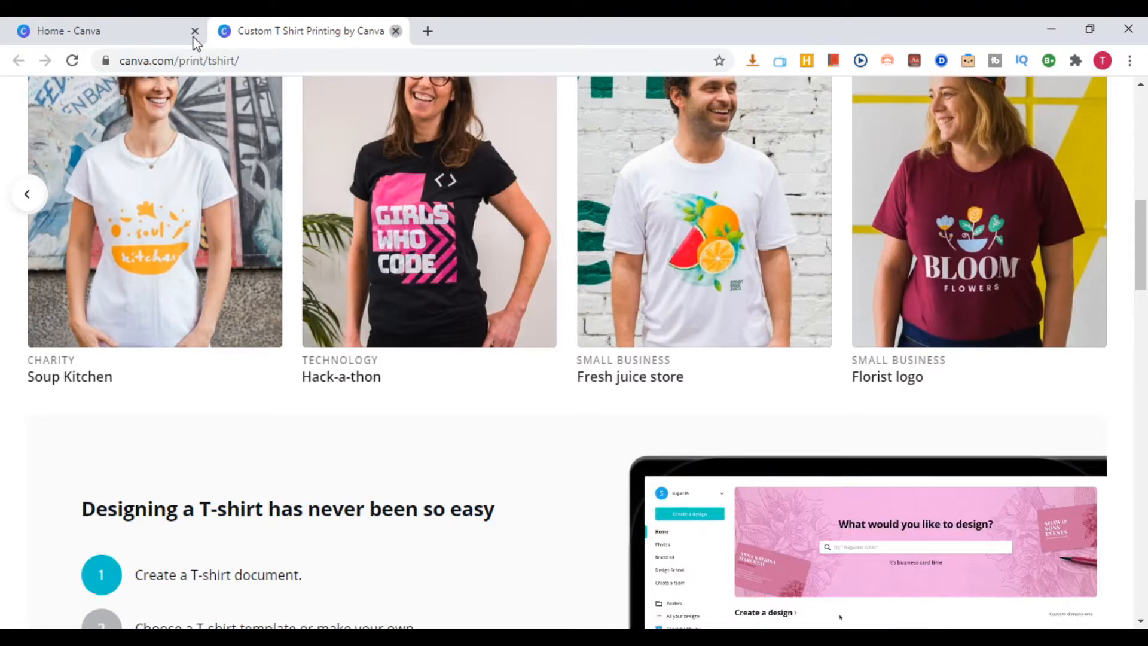
Open the full Apps directory from Discover and browse its image effects and favorite media apps as far as Giphy, Instagram and Pixabay
mouse_move(261, 126)
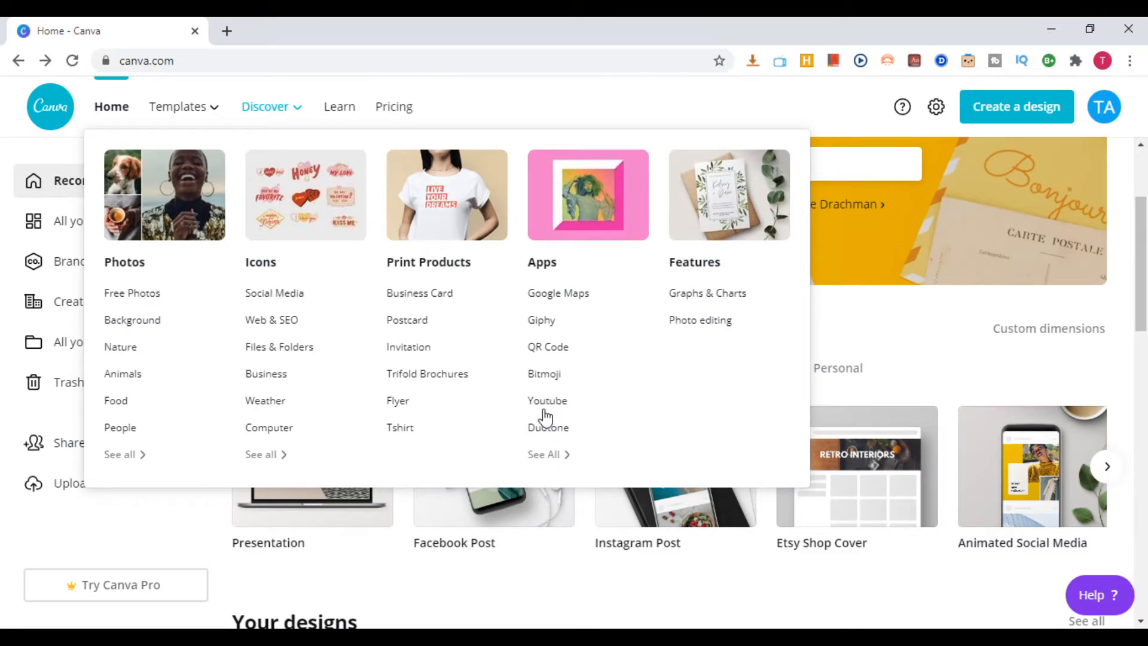
left_click(546, 456)
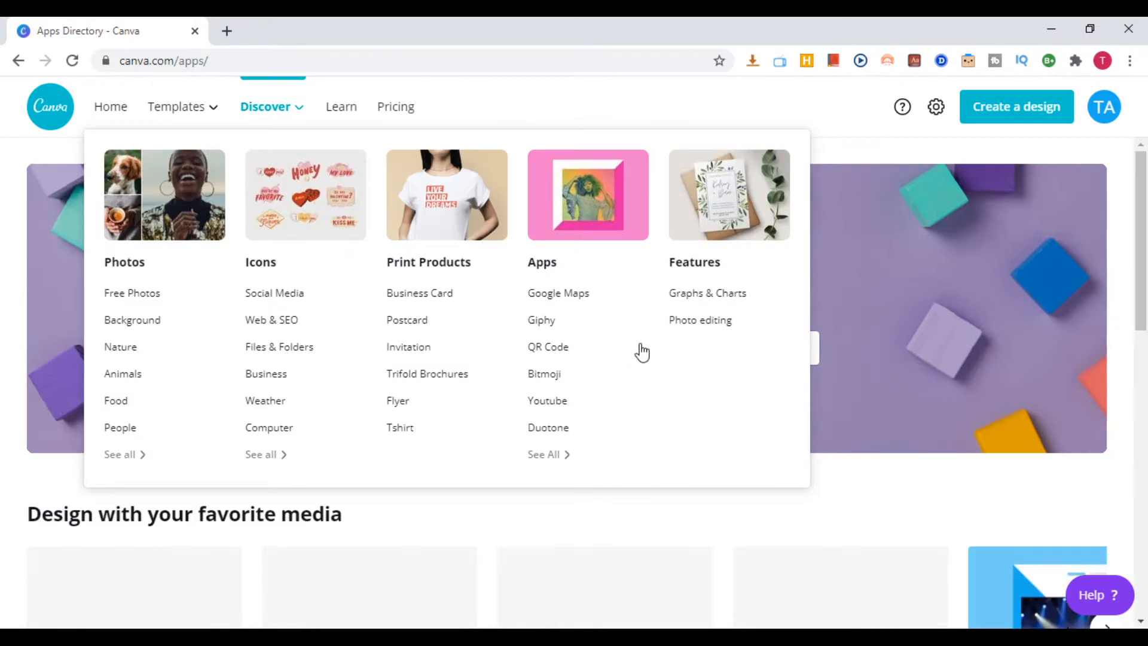
scroll(77, 530, "down", 5)
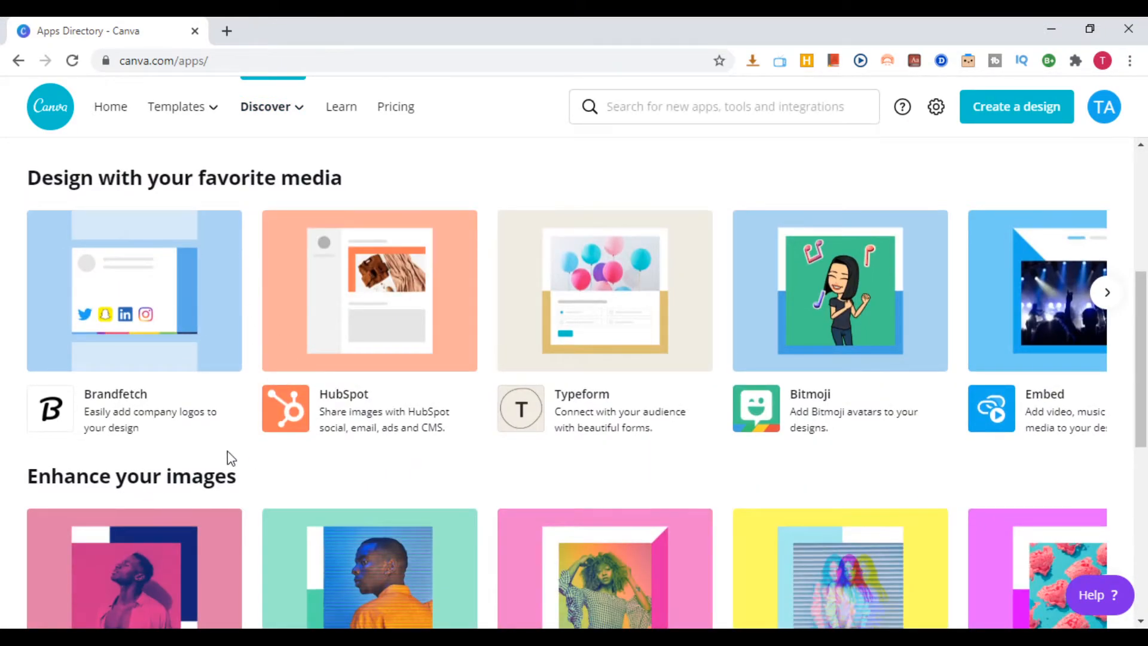
scroll(230, 458, "down", 4)
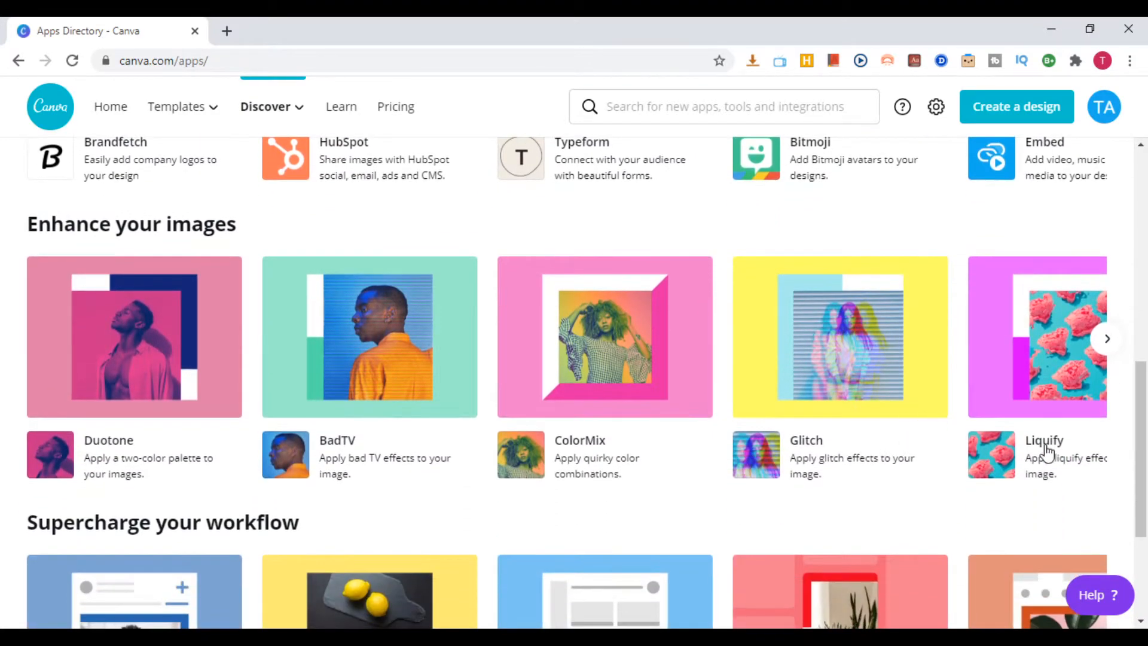
scroll(1137, 259, "up", 4)
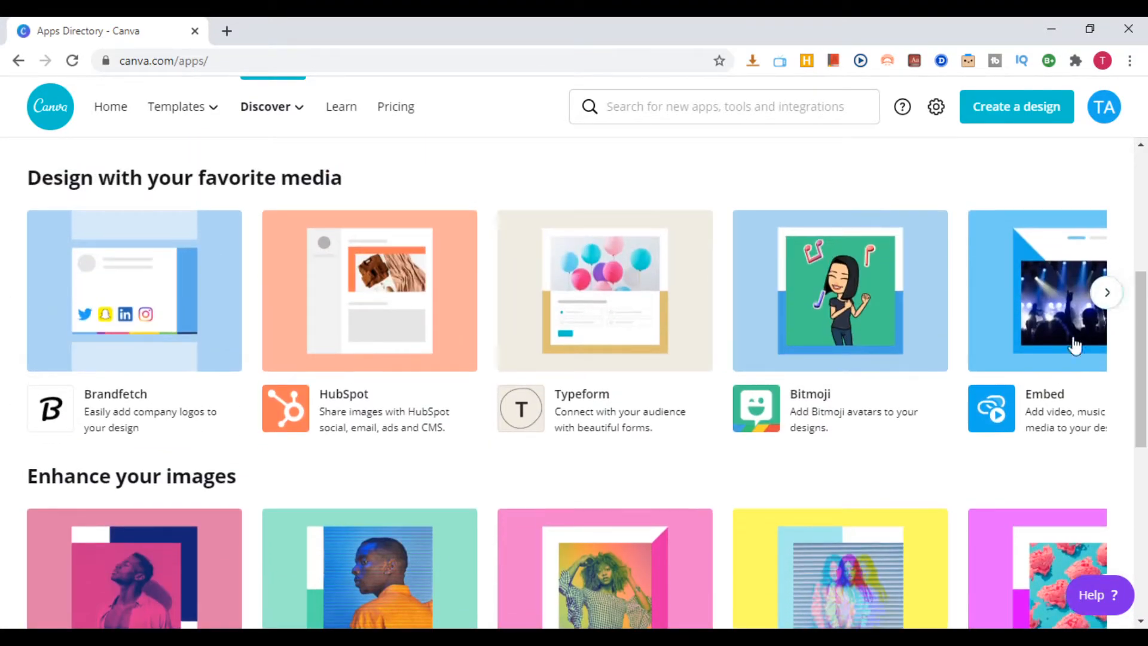
left_click(1110, 292)
left_click(1109, 292)
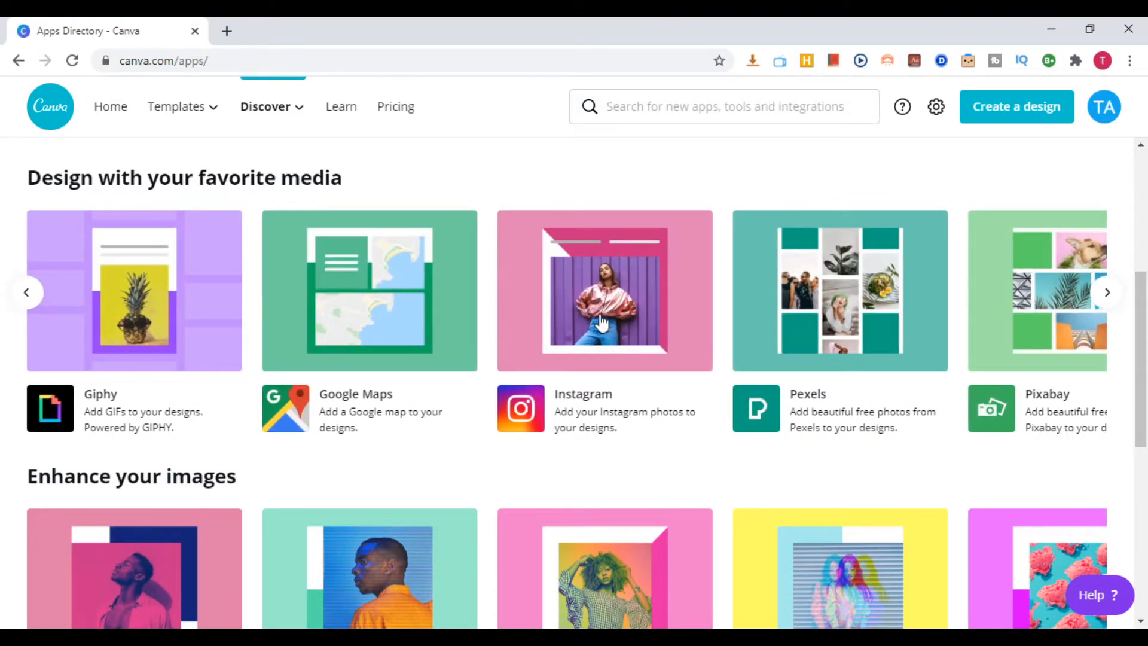
Open the Instagram app's details in a new tab and use the app in a new Facebook Post design
middle_click(666, 332)
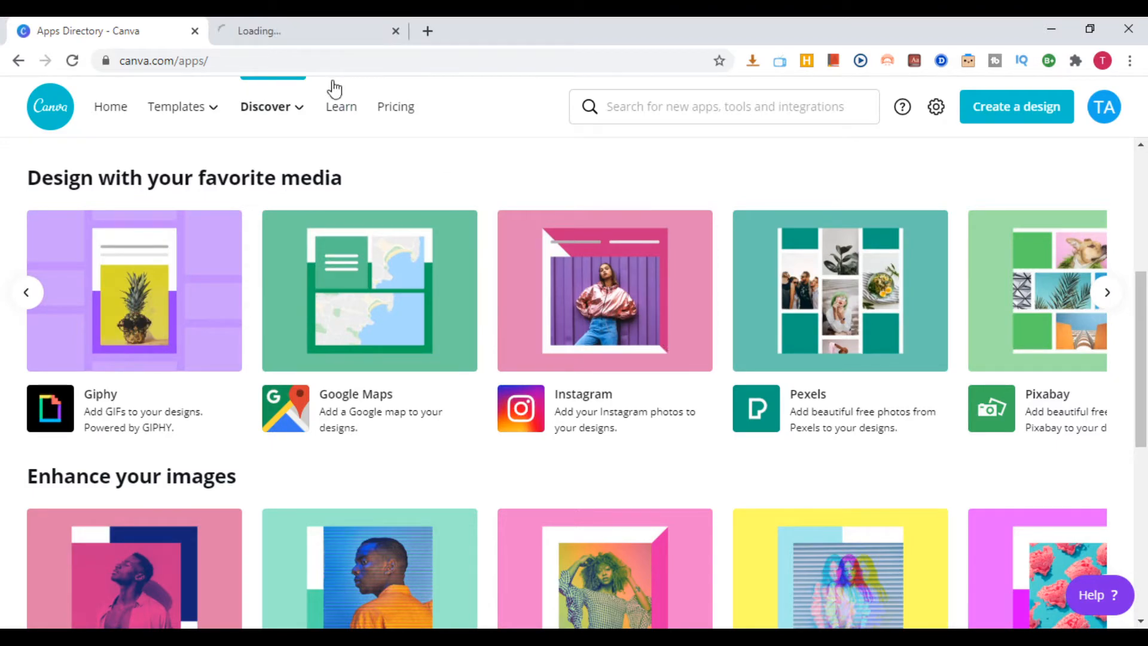
left_click(277, 27)
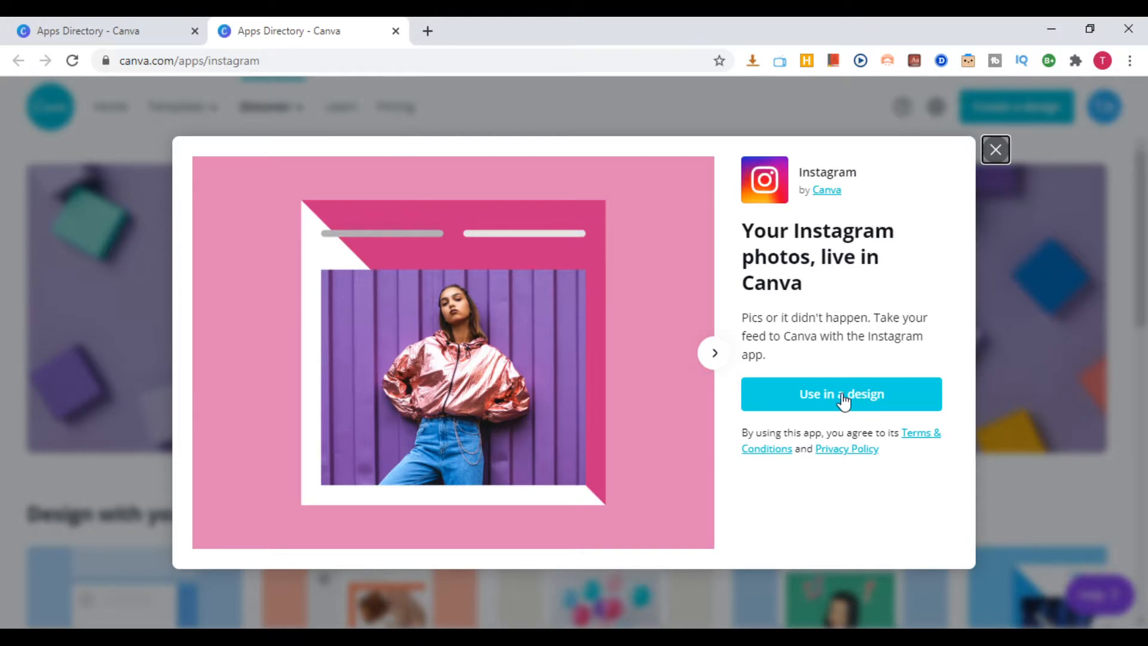
left_click(840, 398)
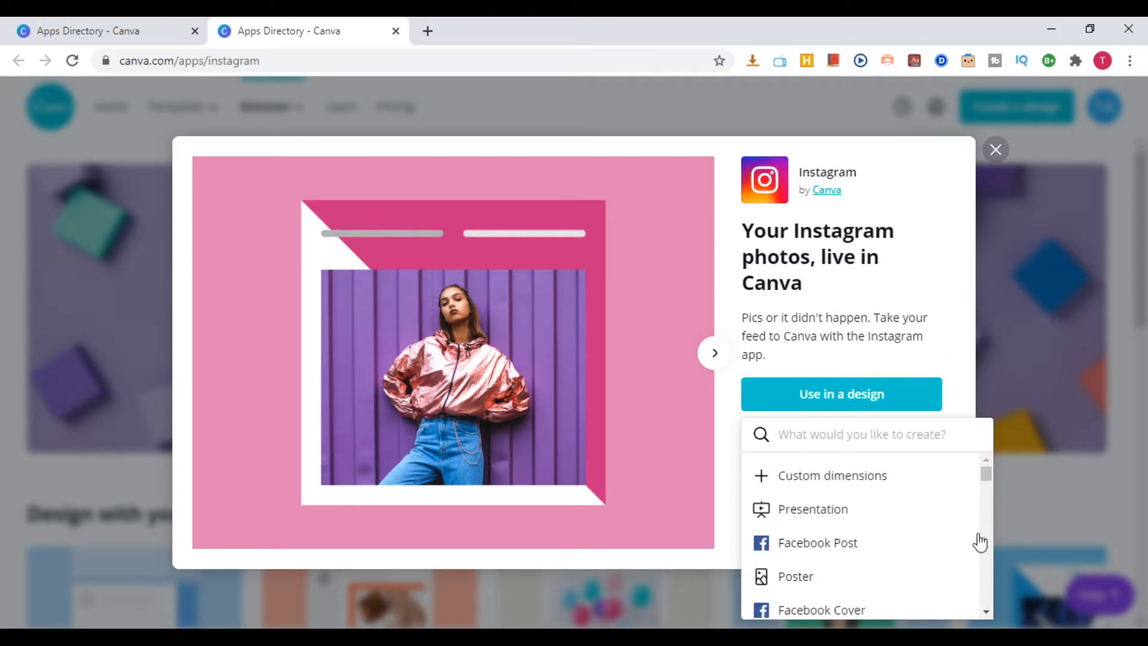
left_click(825, 542)
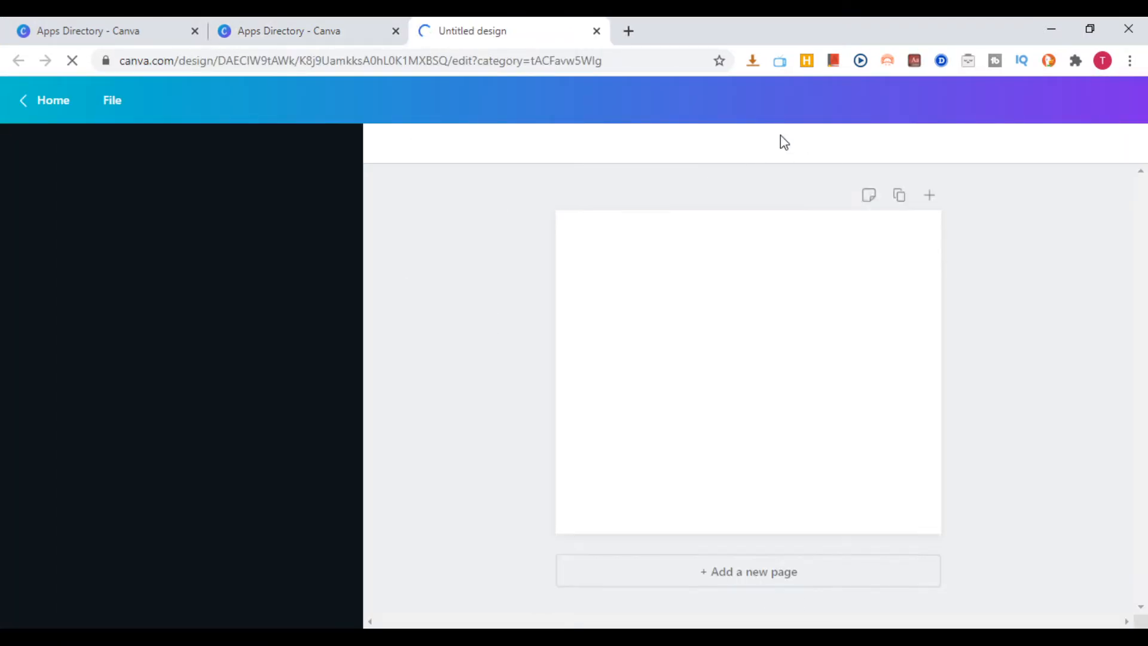
Show the connected Instagram images in the editor, look through them and add the first DIY Hack image to the page
scroll(138, 354, "down", 5)
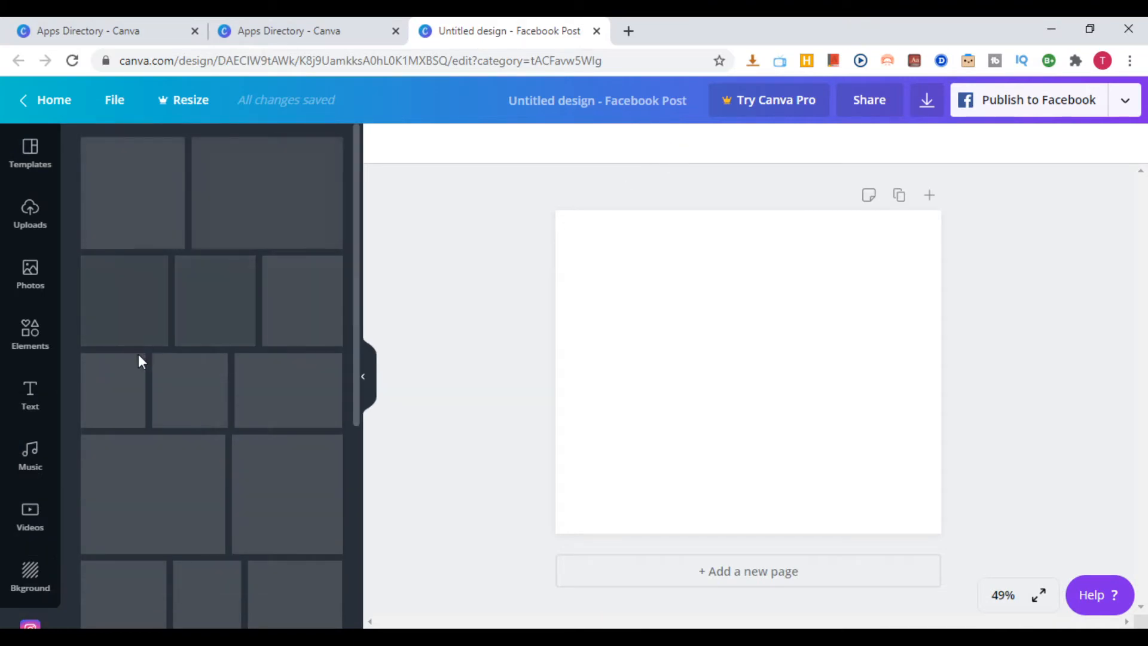
left_click(30, 625)
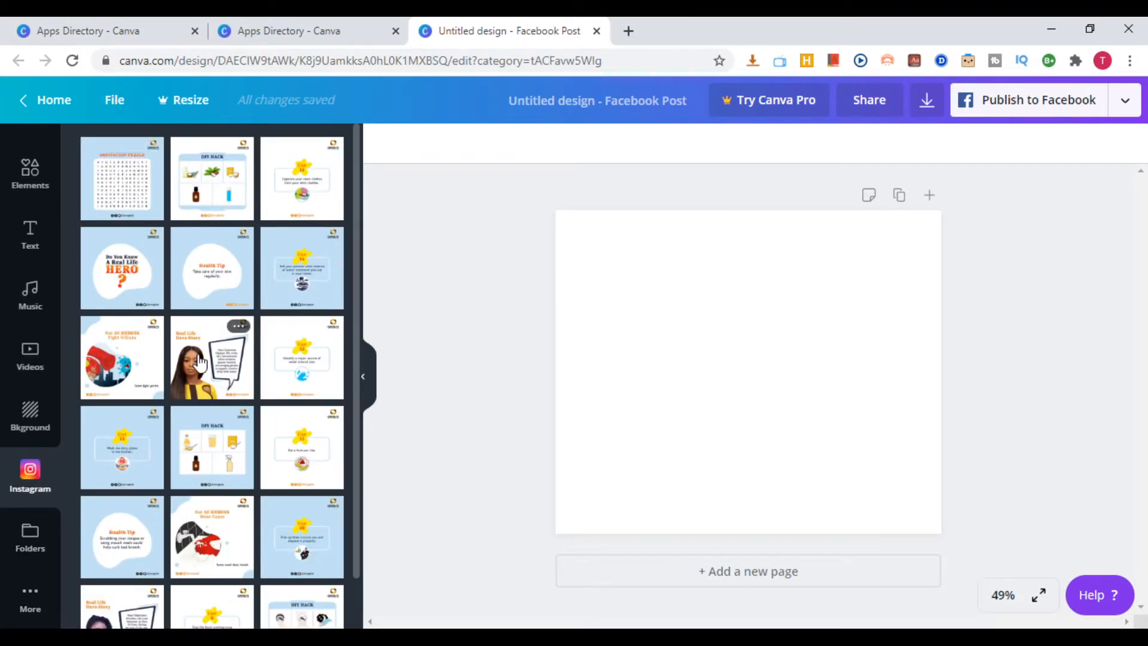
scroll(272, 359, "down", 6)
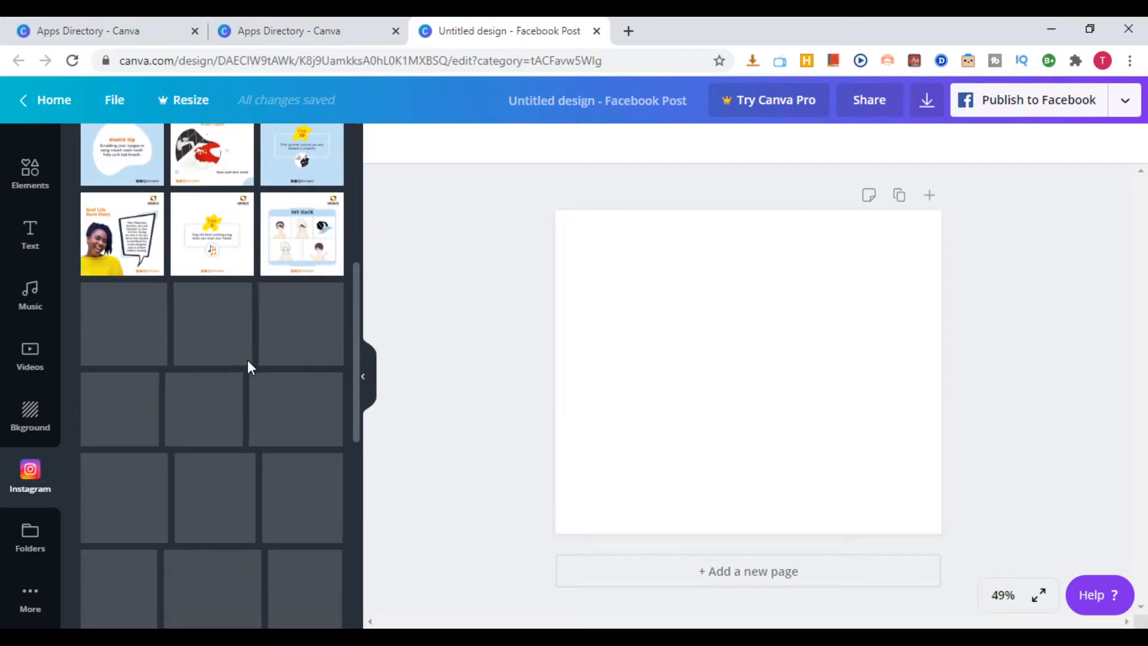
scroll(254, 357, "down", 3)
scroll(261, 356, "up", 6)
scroll(267, 359, "up", 2)
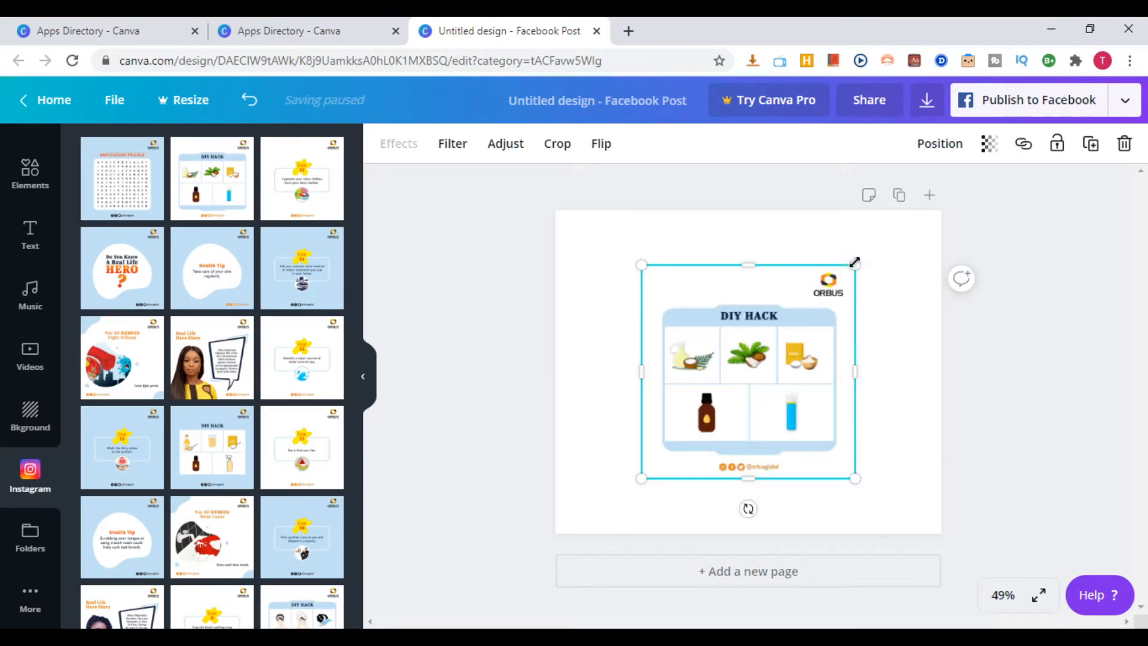
Enlarge the DIY Hack image at two opposite corners until it fills most of the page height, and close the design
left_click_drag(855, 262, 885, 234)
left_click_drag(639, 476, 607, 512)
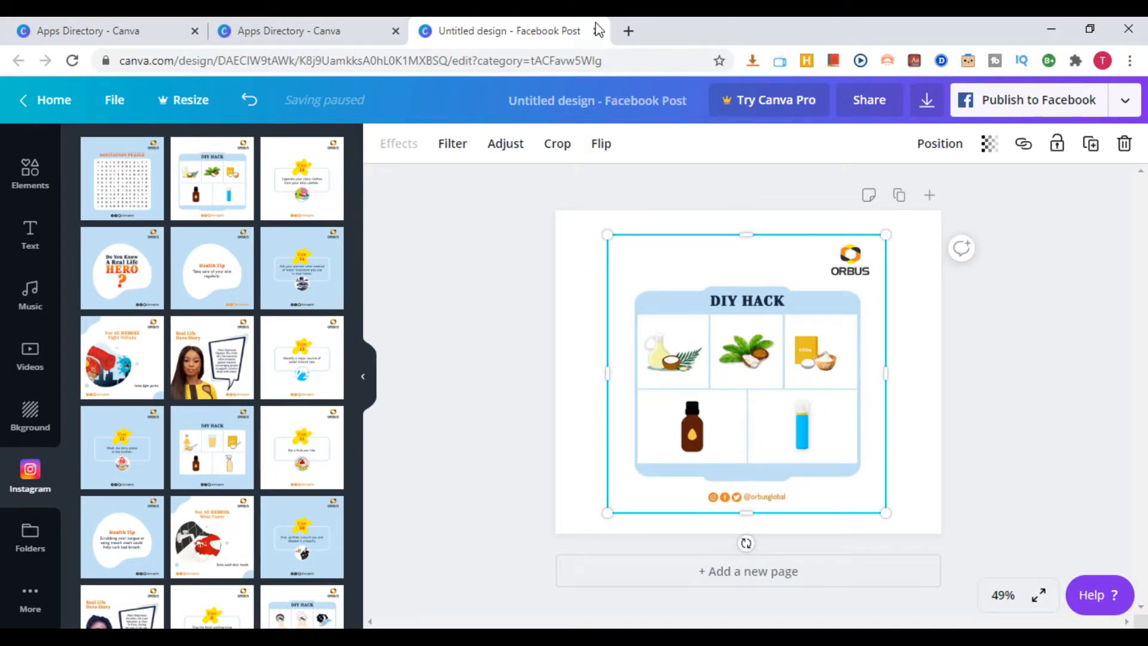
left_click(651, 160)
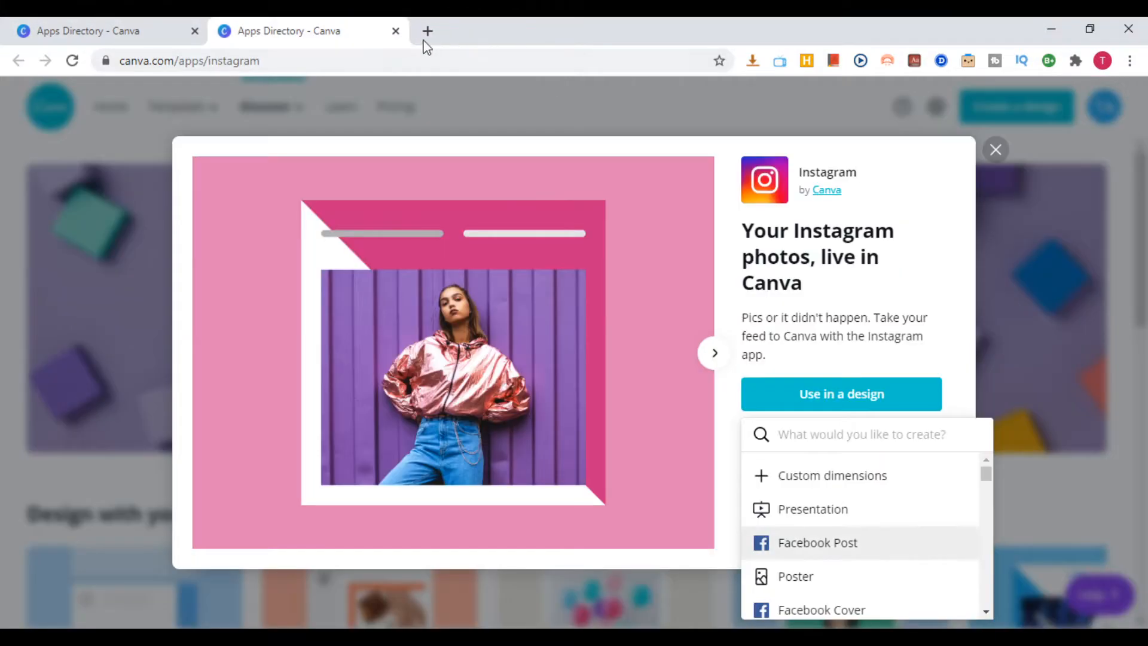
Close the Instagram app's details and go back from the Apps directory to the Storyboards templates page
left_click(995, 149)
left_click(140, 34)
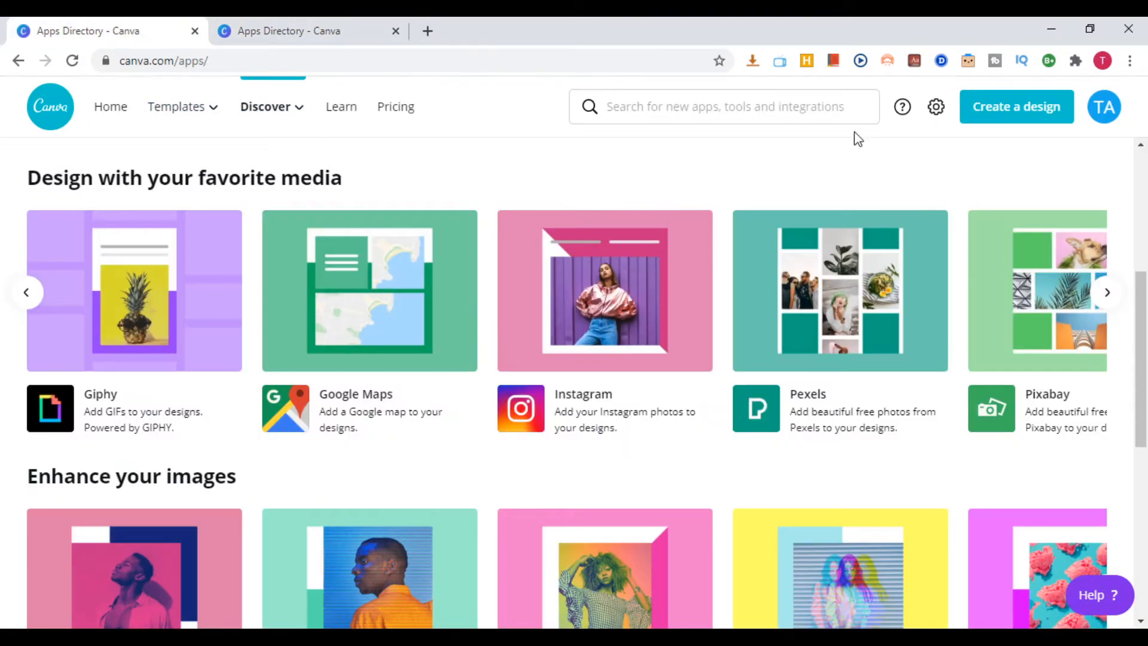
scroll(456, 173, "up", 1)
left_click(20, 62)
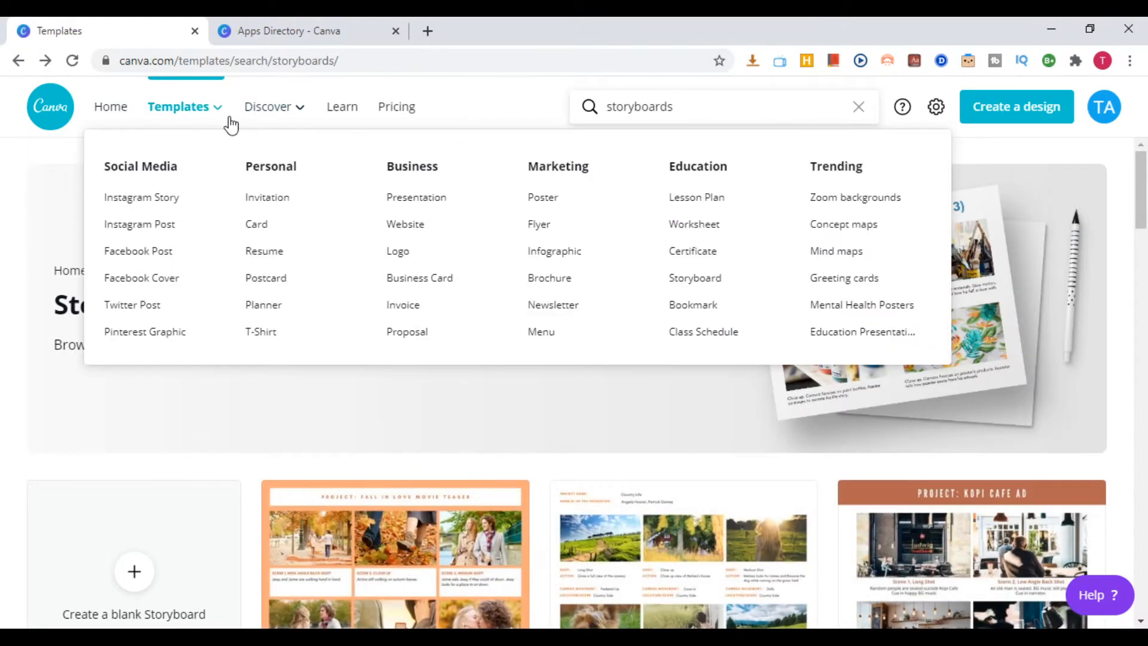
Look over the Discover and Templates categories once more and create a new Facebook Post design of 940 × 788 px
mouse_move(254, 119)
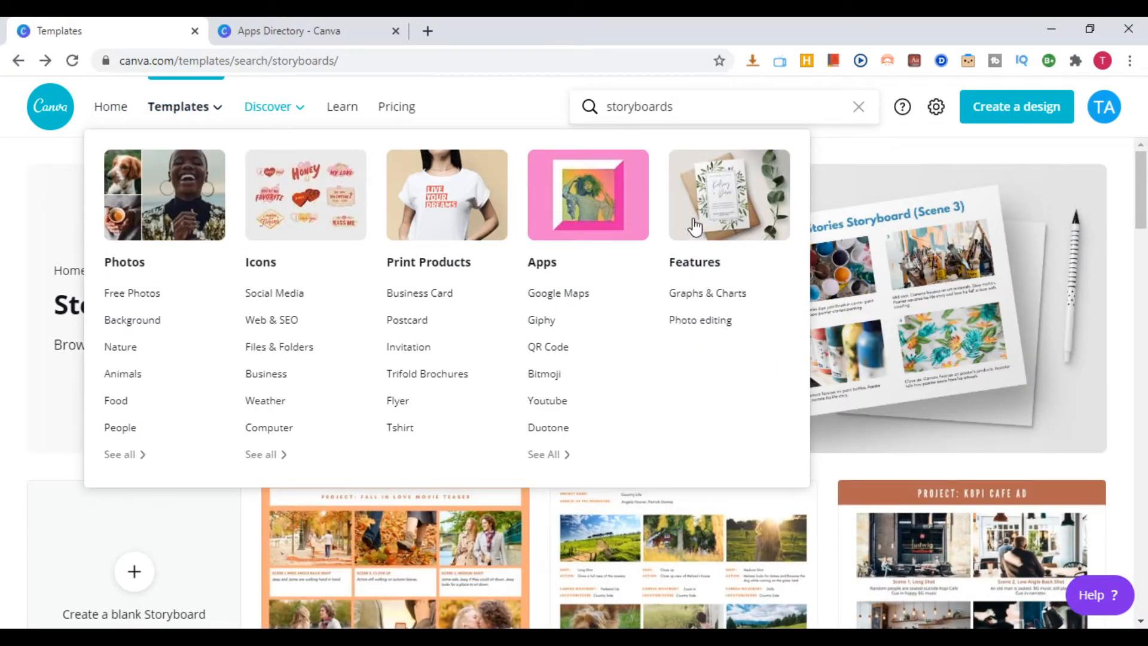
mouse_move(217, 128)
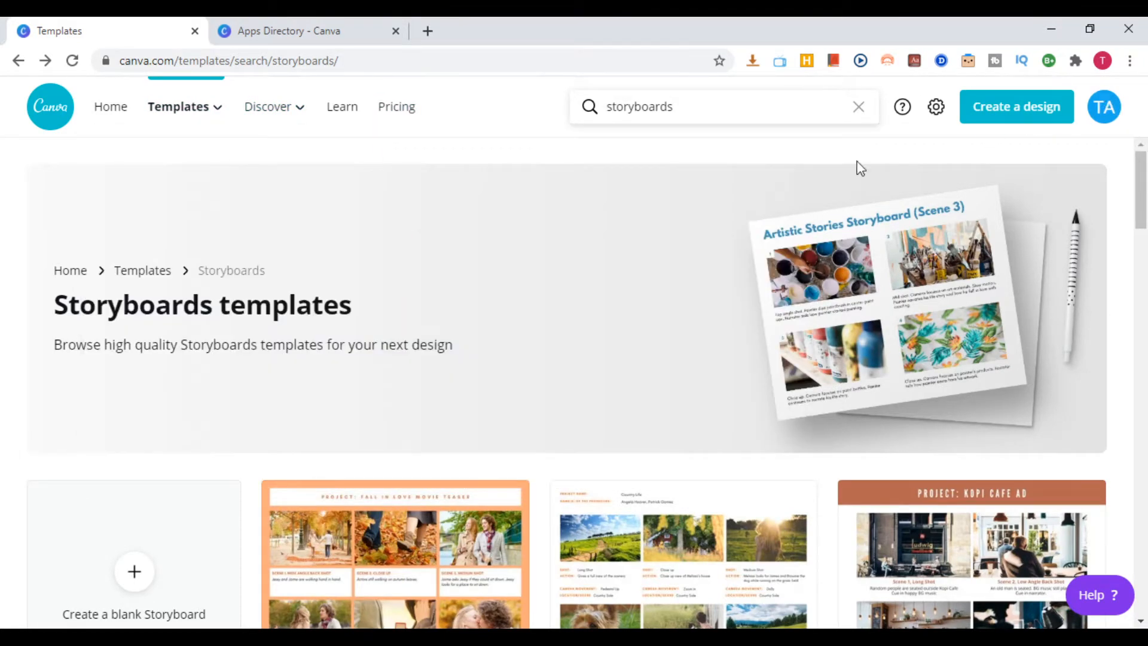
left_click(1024, 115)
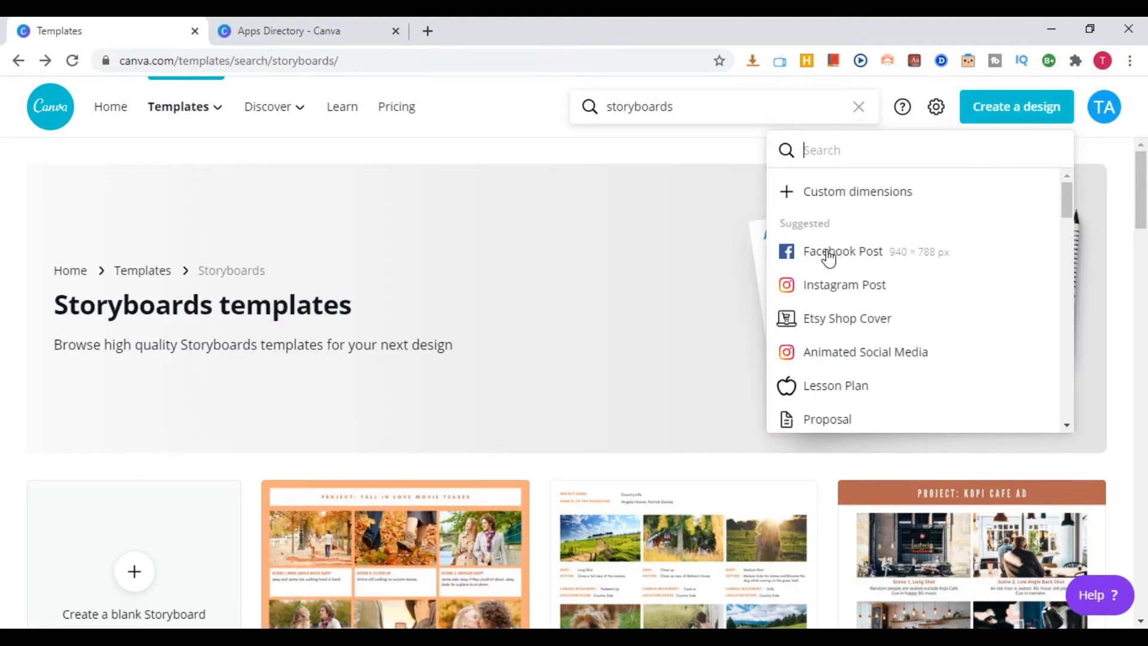
left_click(863, 259)
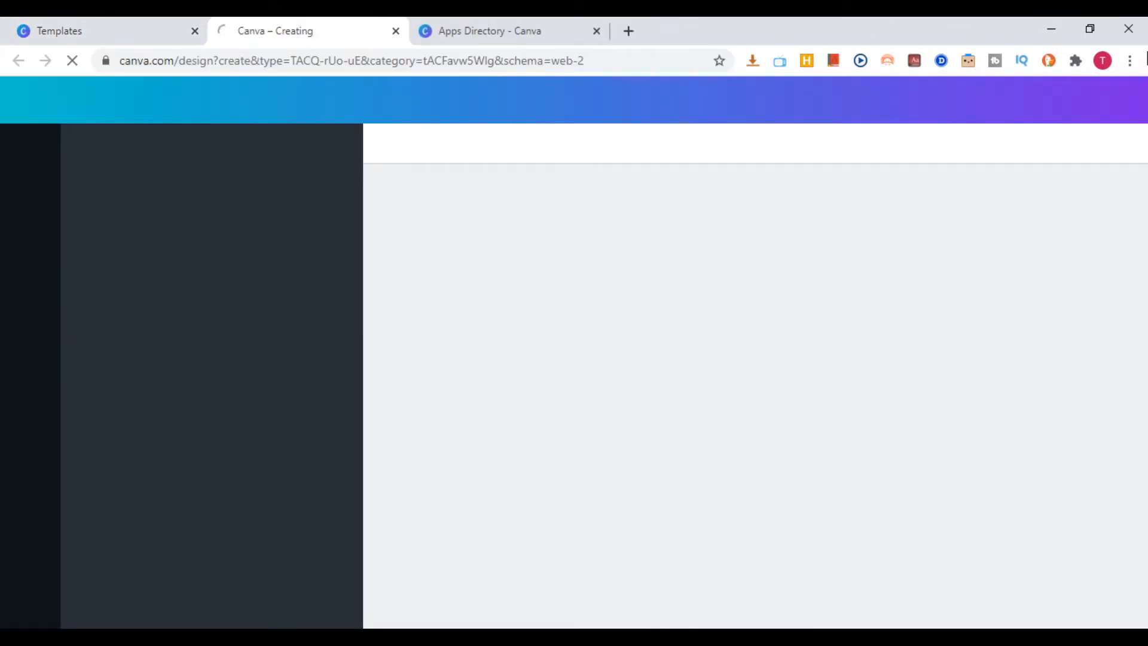
Close the Apps Directory browser tab and look over the template categories offered for the blank Facebook Post
left_click(567, 36)
left_click(596, 31)
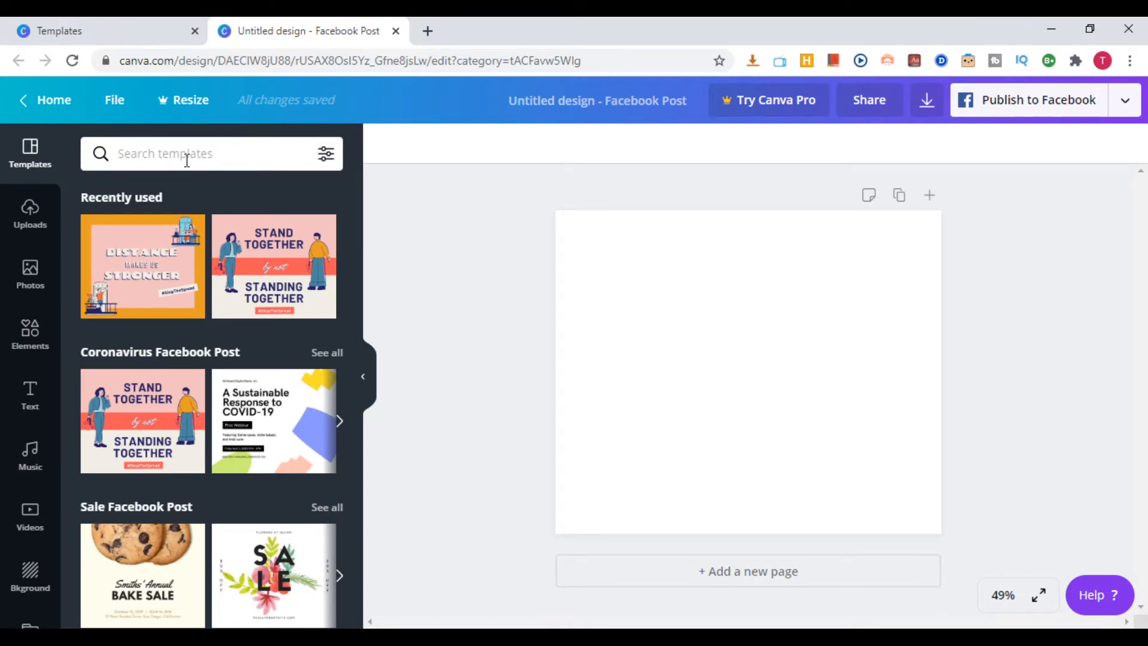
scroll(302, 366, "down", 8)
scroll(295, 420, "up", 8)
Search the templates for "friendship" and apply the blue "Our friendship is forever" template to the page
type("friendship")
key("Return")
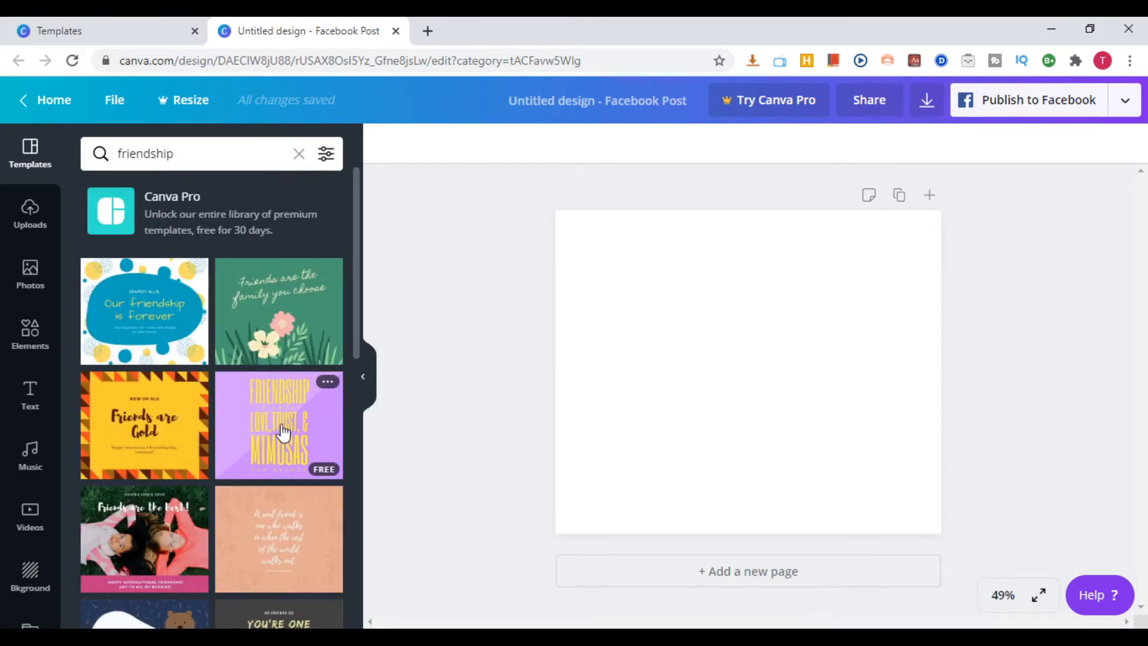
left_click(130, 310)
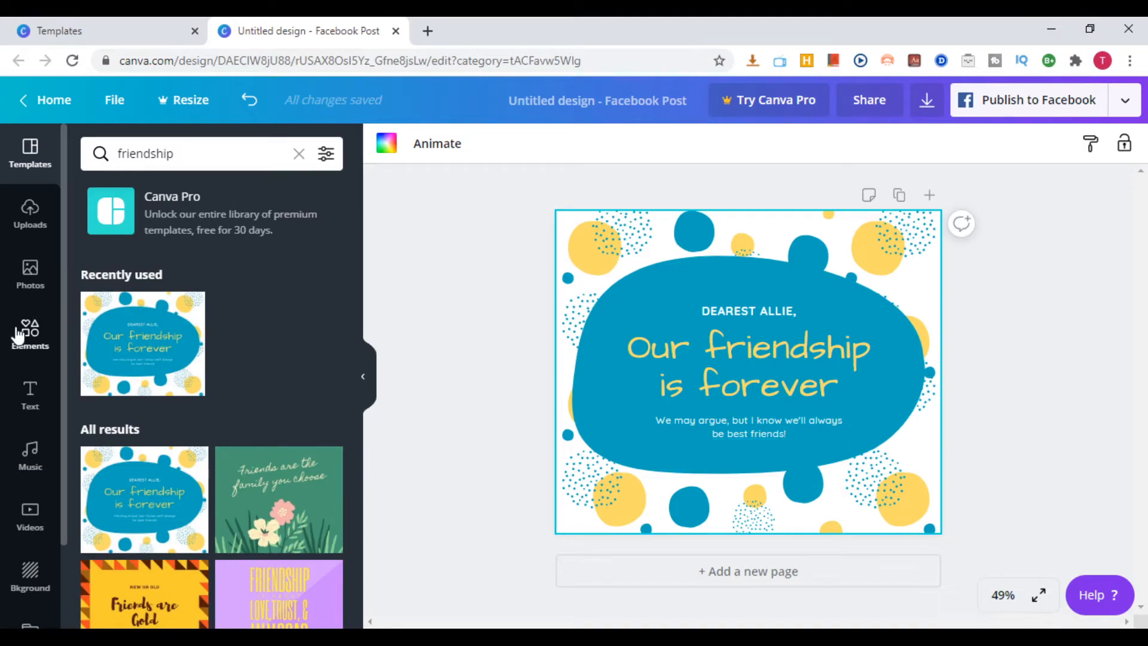
Look through the uploaded images, add the picture of two clasped hands to the page and deselect it
left_click(28, 215)
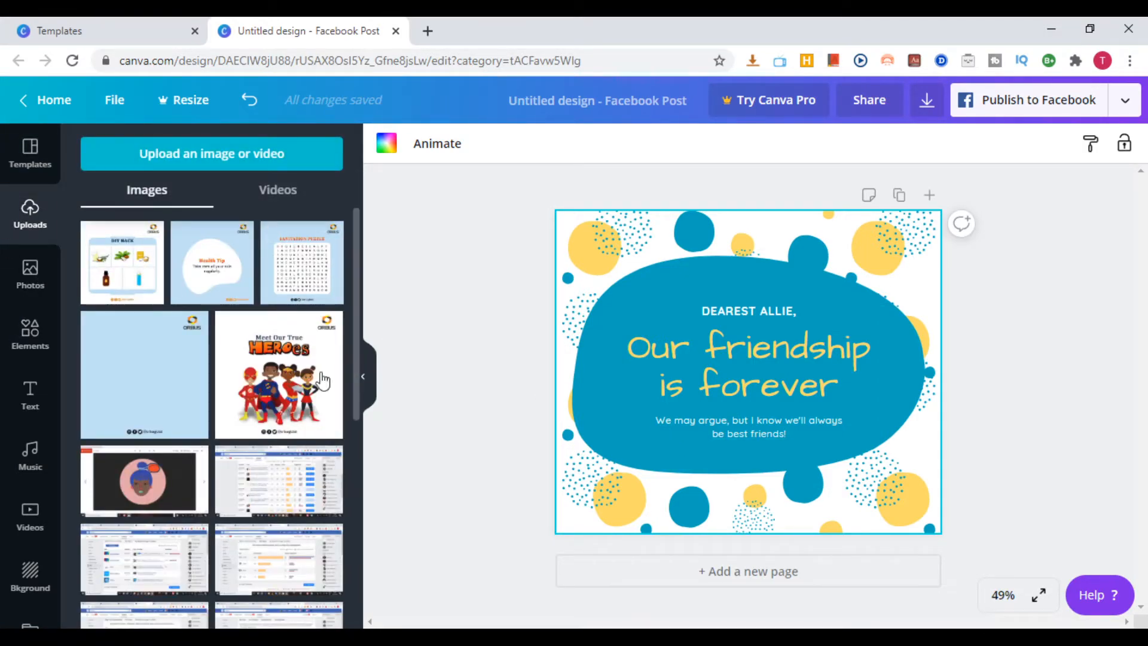
scroll(281, 391, "down", 3)
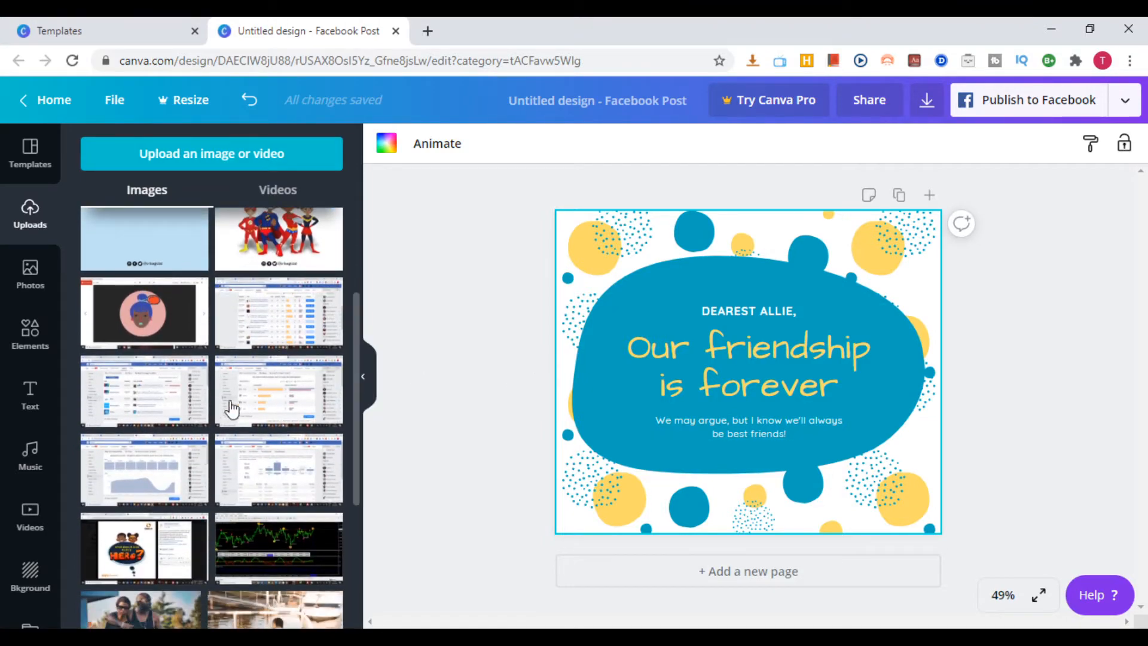
scroll(232, 410, "down", 10)
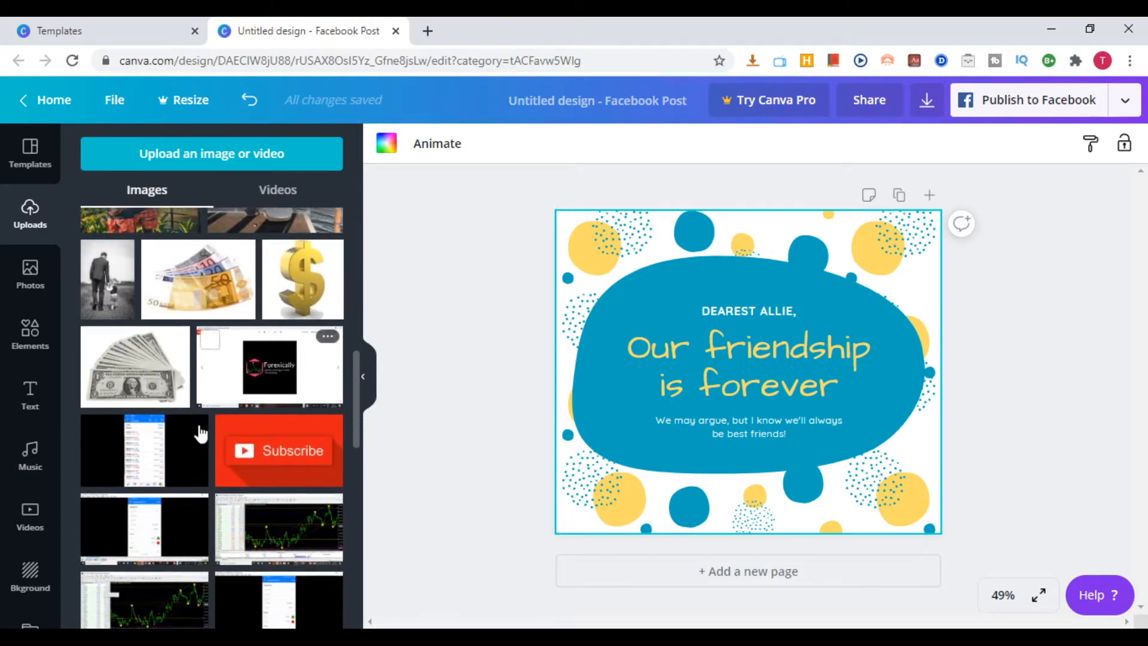
scroll(200, 432, "down", 15)
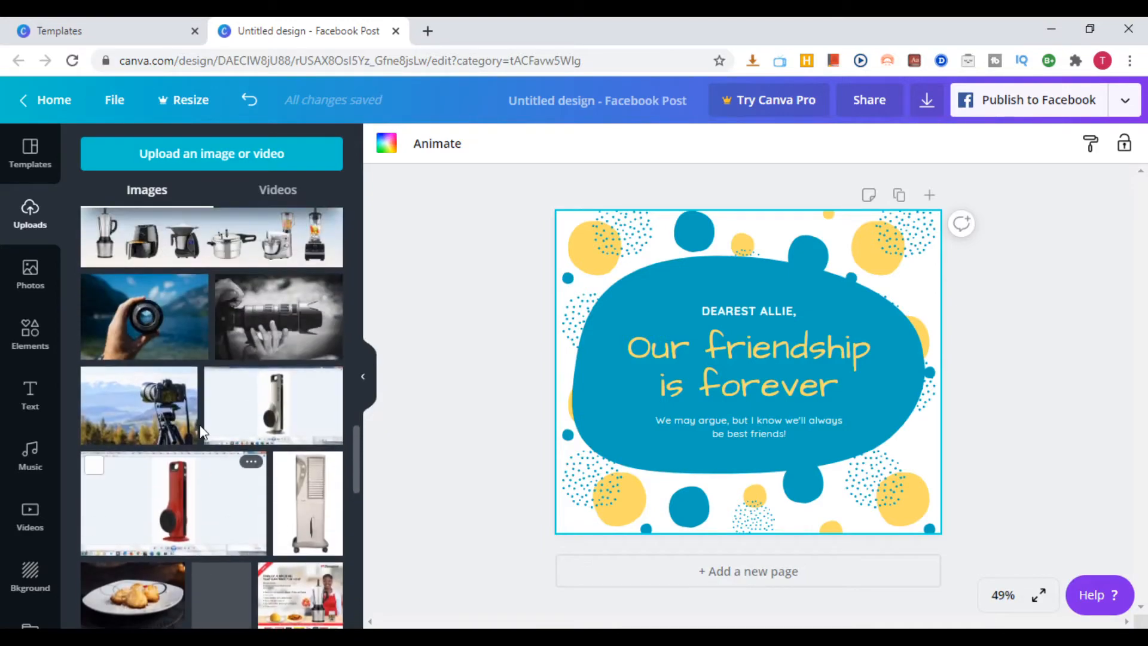
scroll(192, 416, "up", 1)
scroll(193, 417, "down", 1)
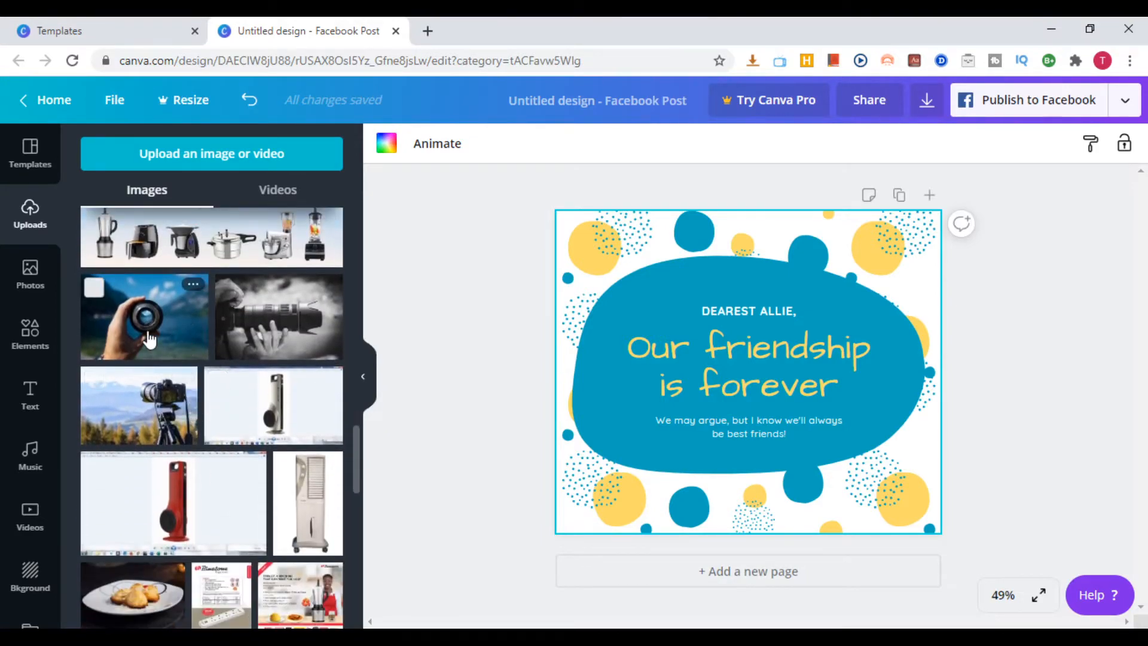
scroll(180, 382, "down", 6)
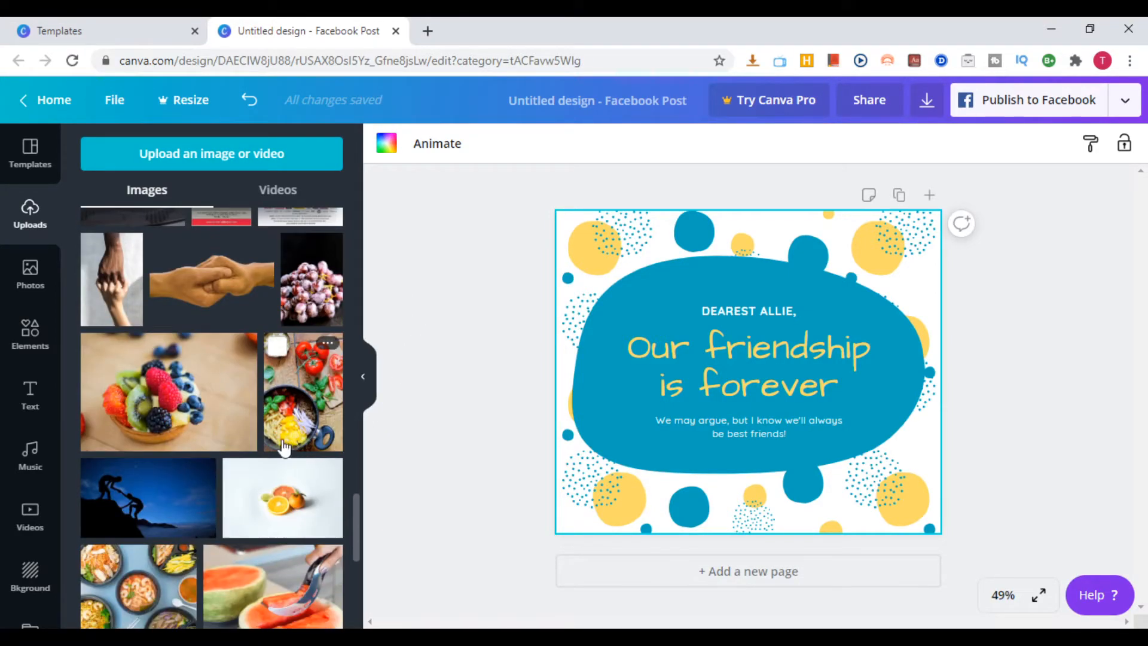
left_click(203, 279)
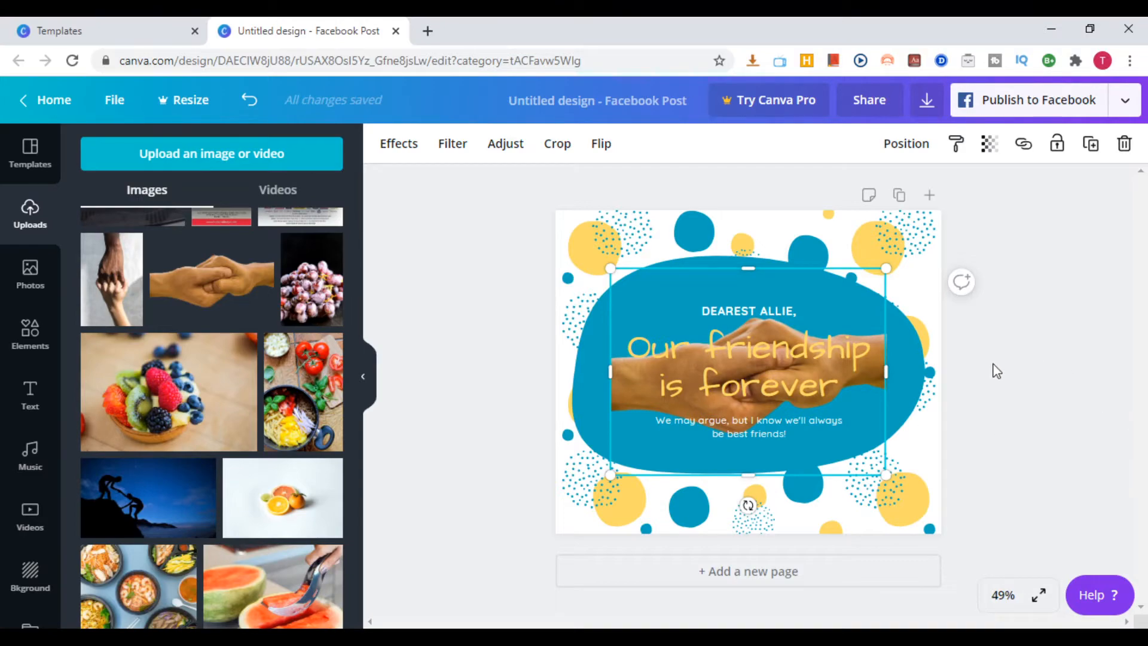
left_click(1058, 421)
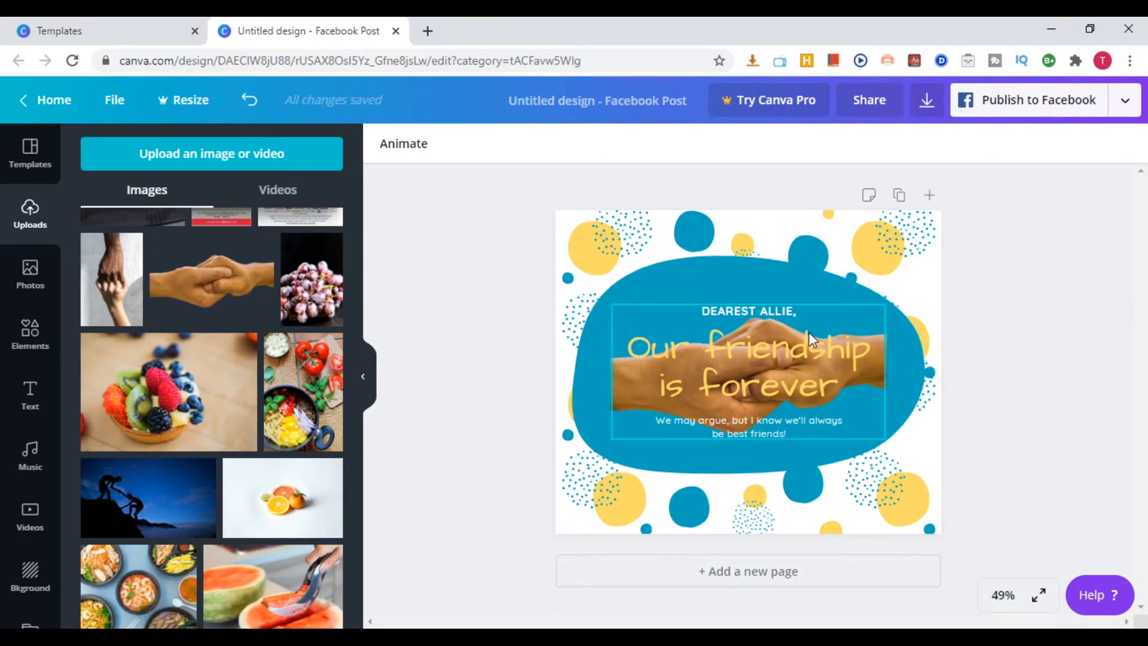
Shrink the grouped friendship text proportionally until its headline is about font size 54.2, and deselect it
left_click(872, 353)
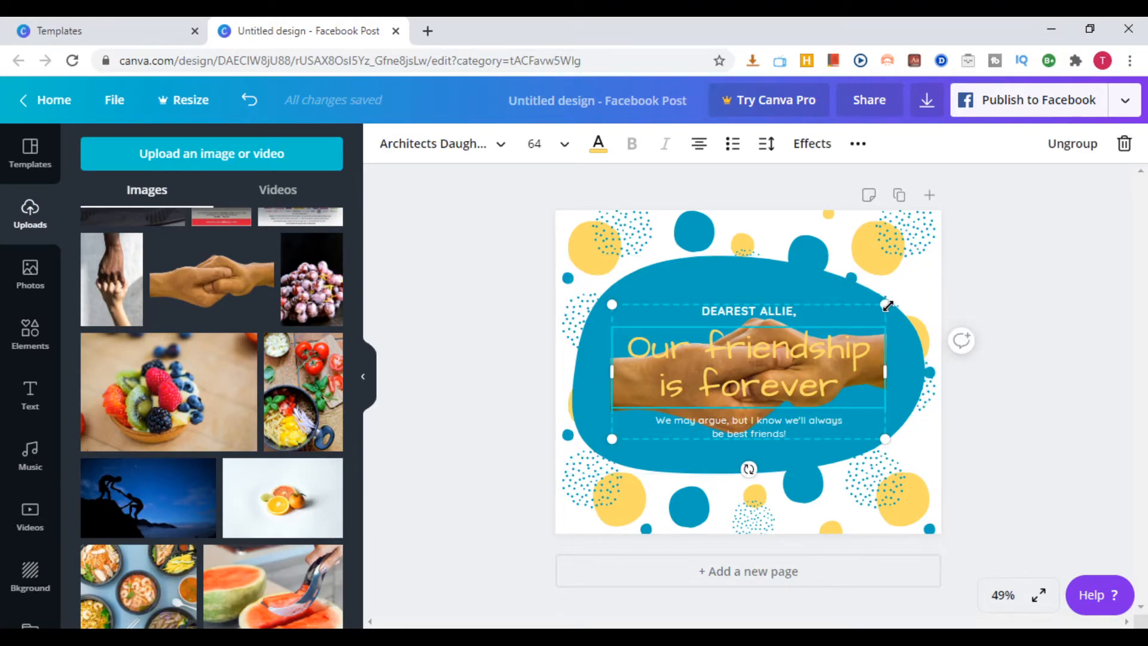
left_click_drag(886, 305, 848, 336)
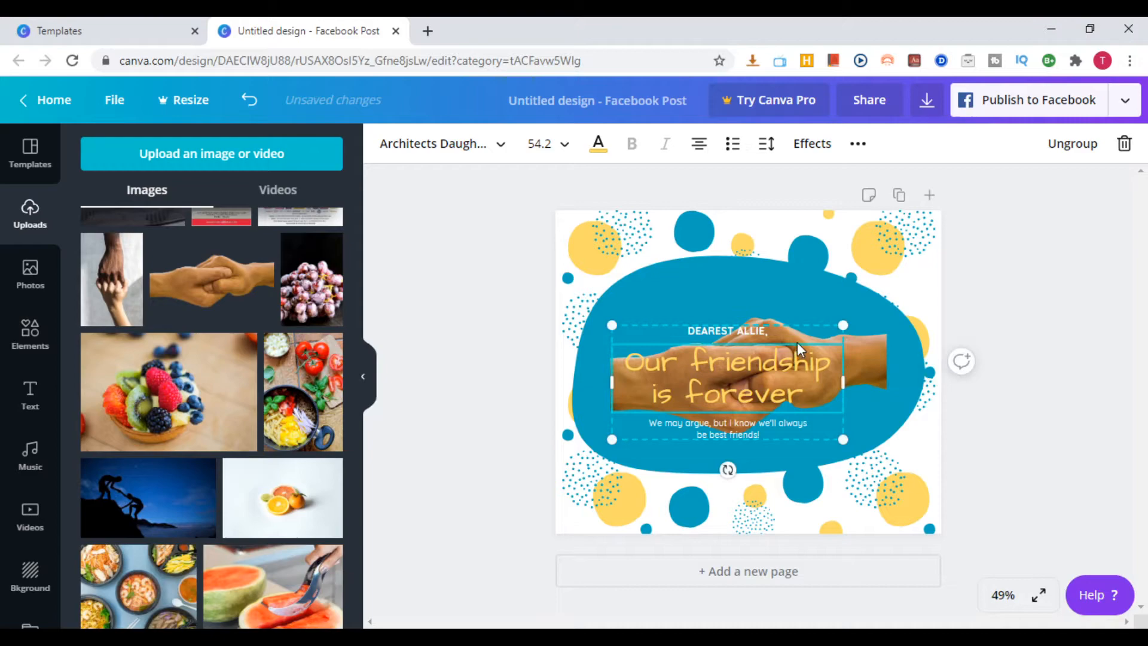
left_click(1073, 287)
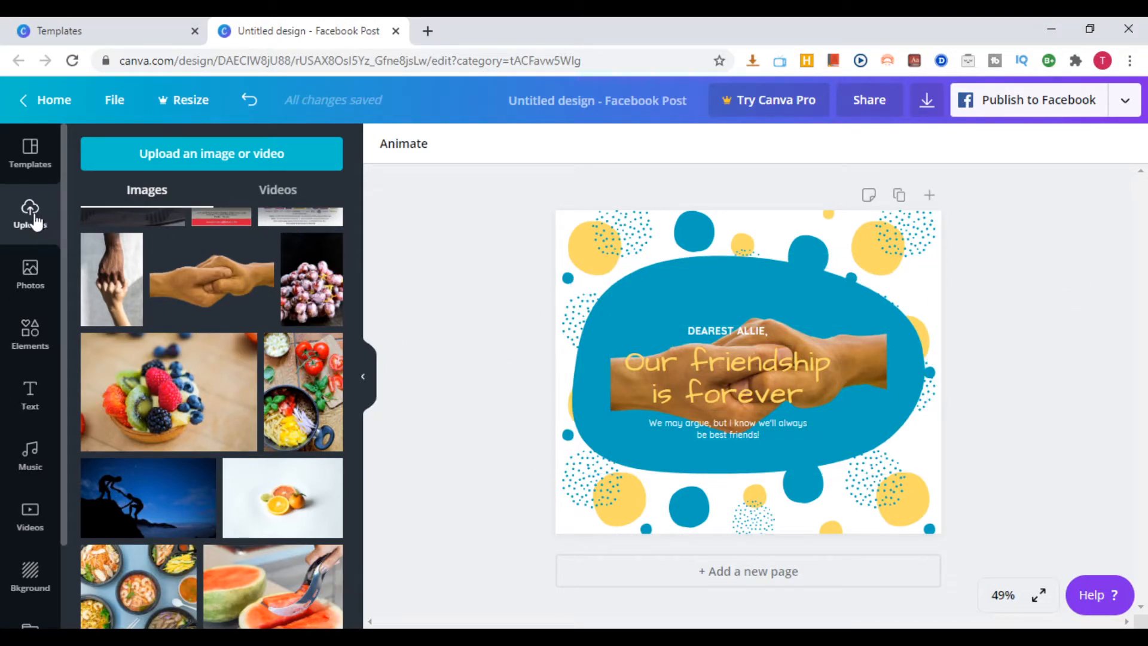
Look through the remaining uploaded images and examine the photo library's recently used and trending photos
scroll(182, 394, "down", 4)
scroll(183, 375, "down", 4)
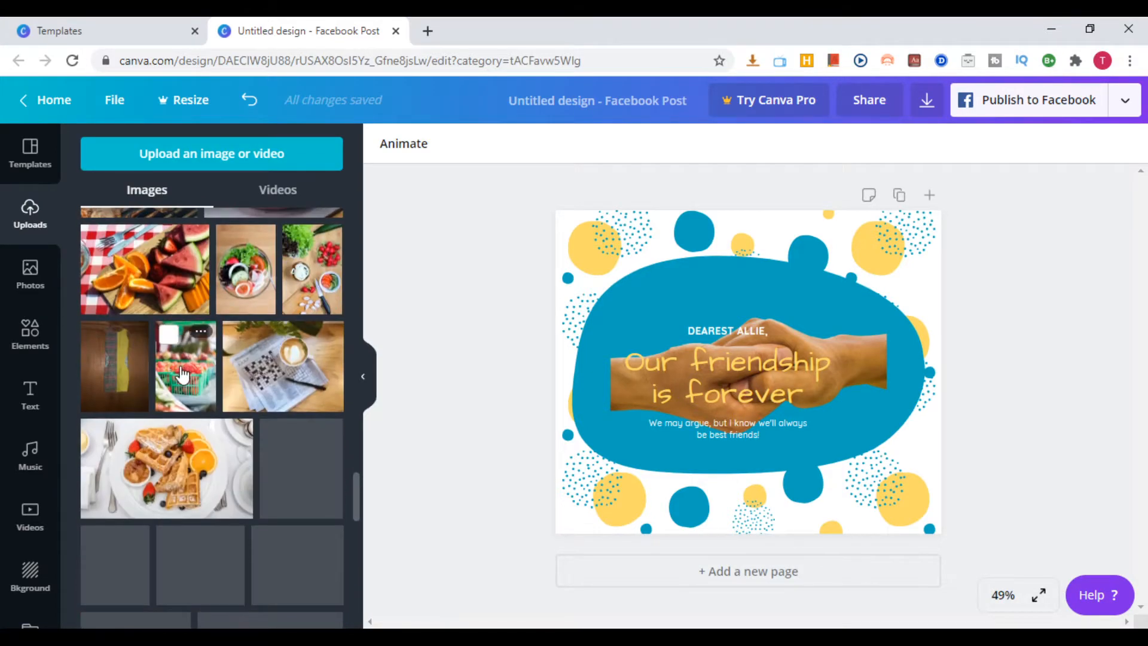
scroll(182, 375, "down", 4)
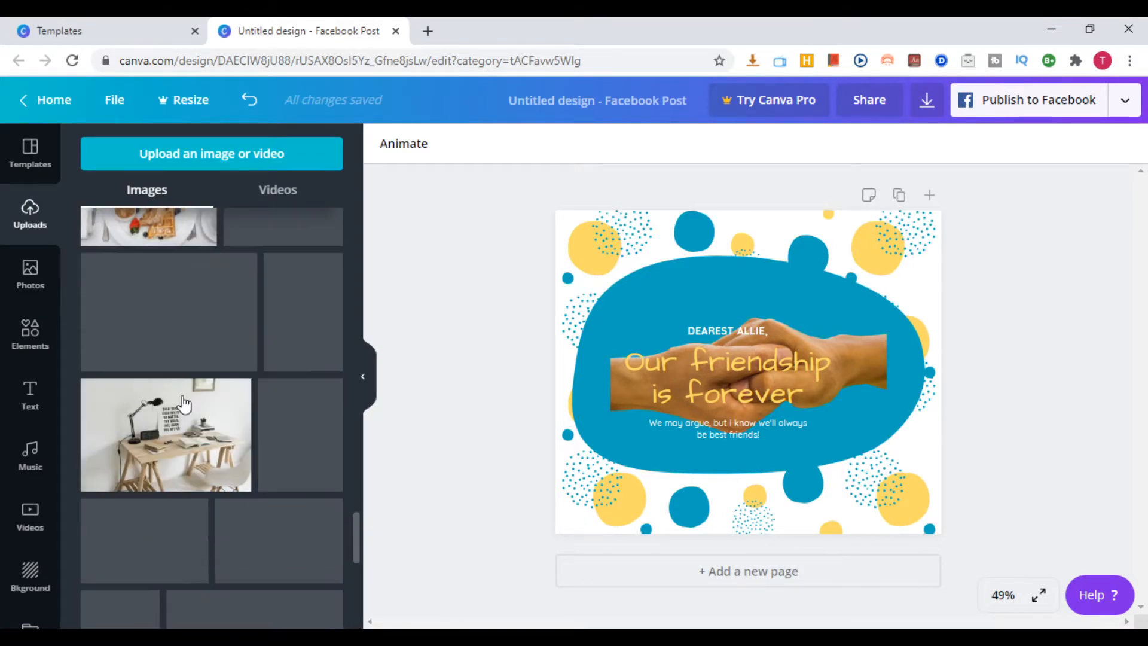
left_click(29, 274)
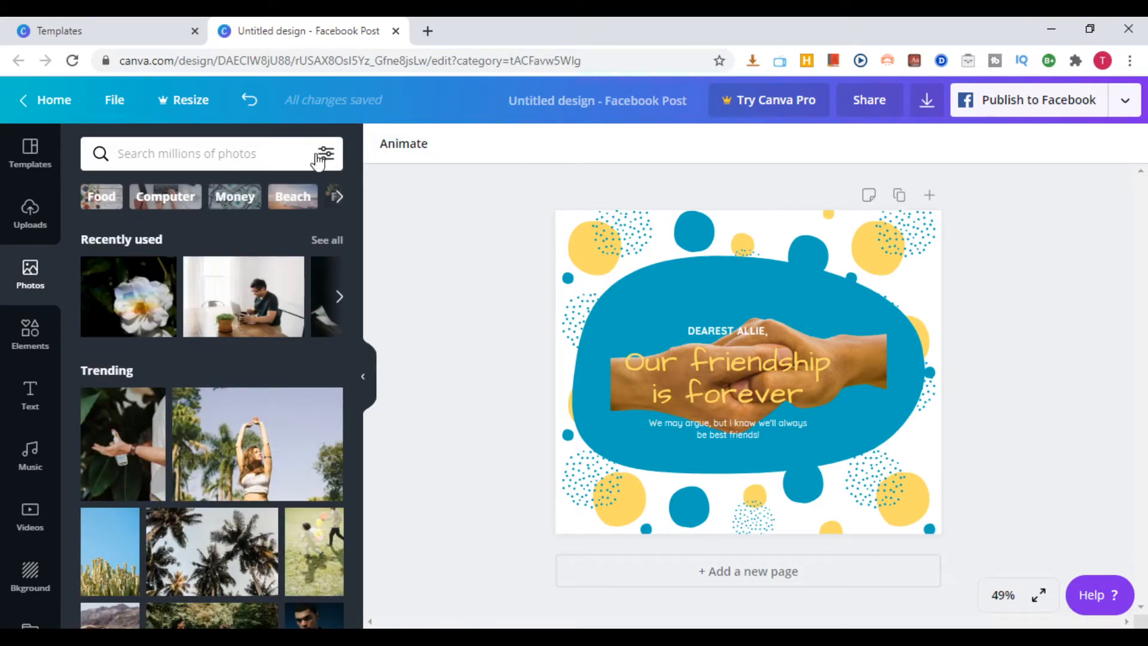
scroll(326, 272, "down", 5)
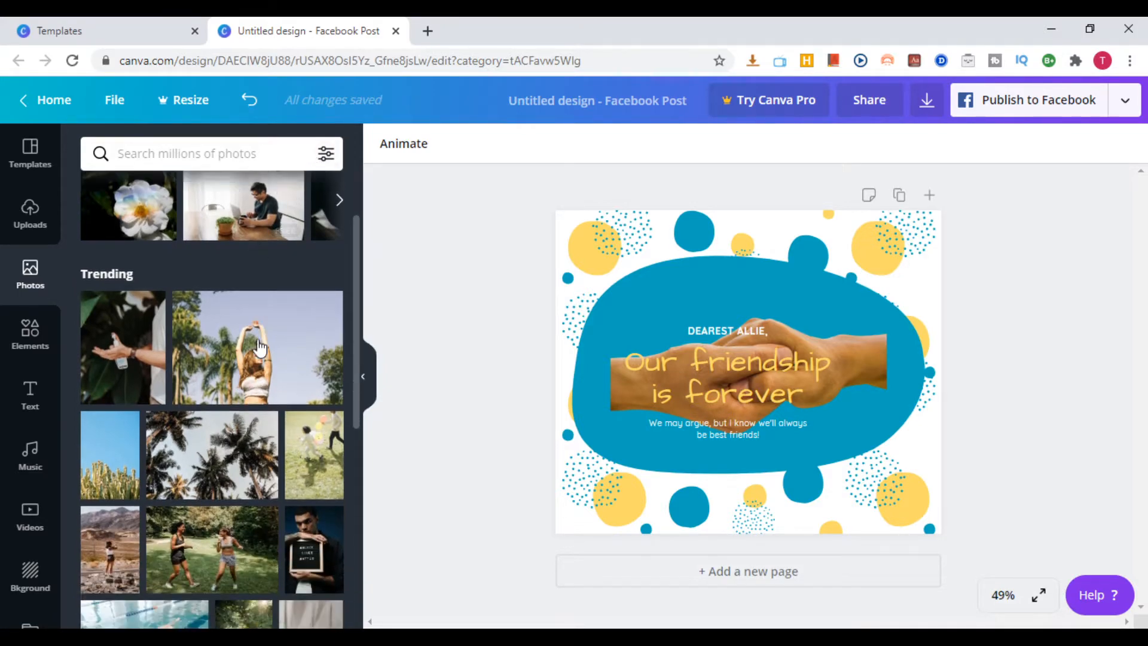
scroll(271, 347, "down", 2)
scroll(262, 251, "up", 8)
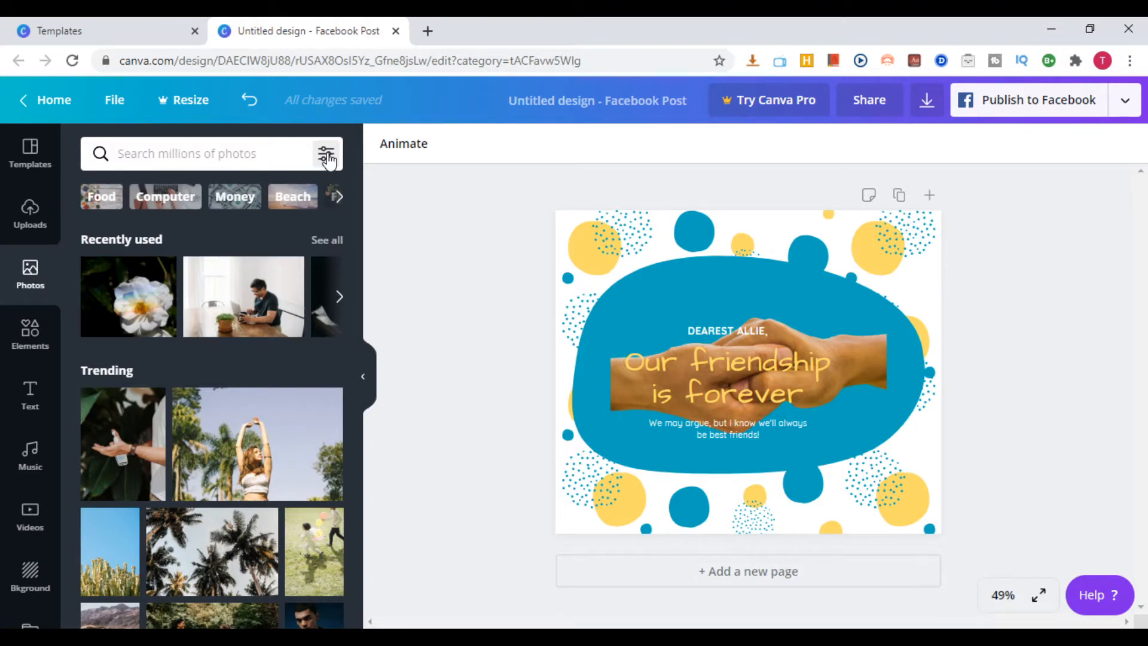
Filter the photo library by availability to show only Free photos
left_click(326, 155)
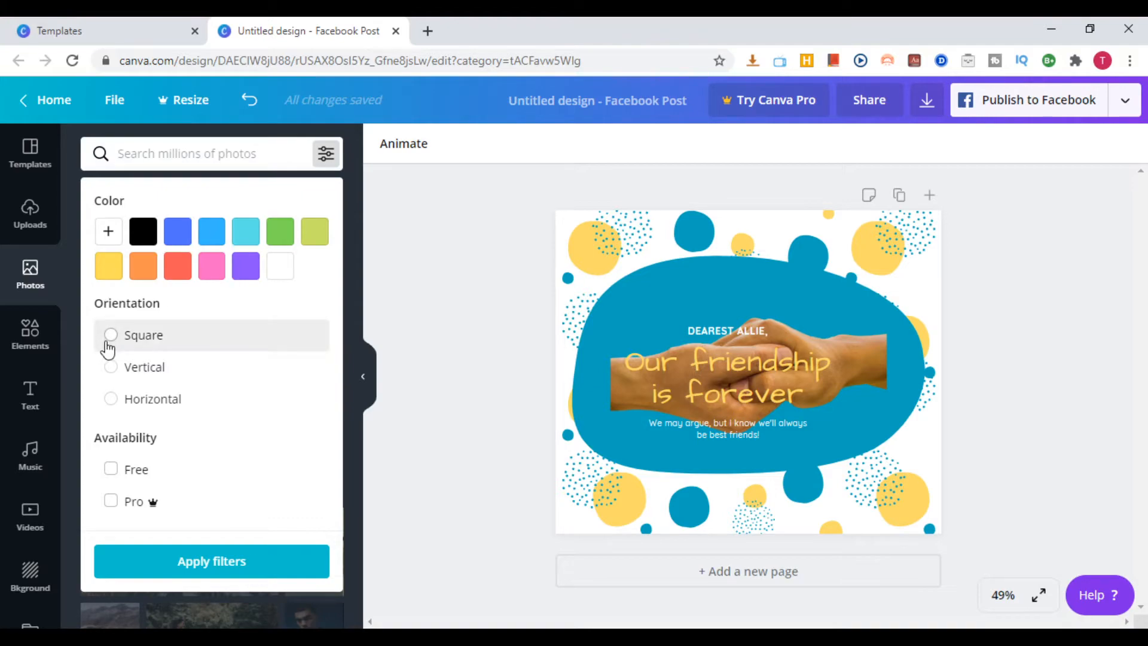
left_click(112, 471)
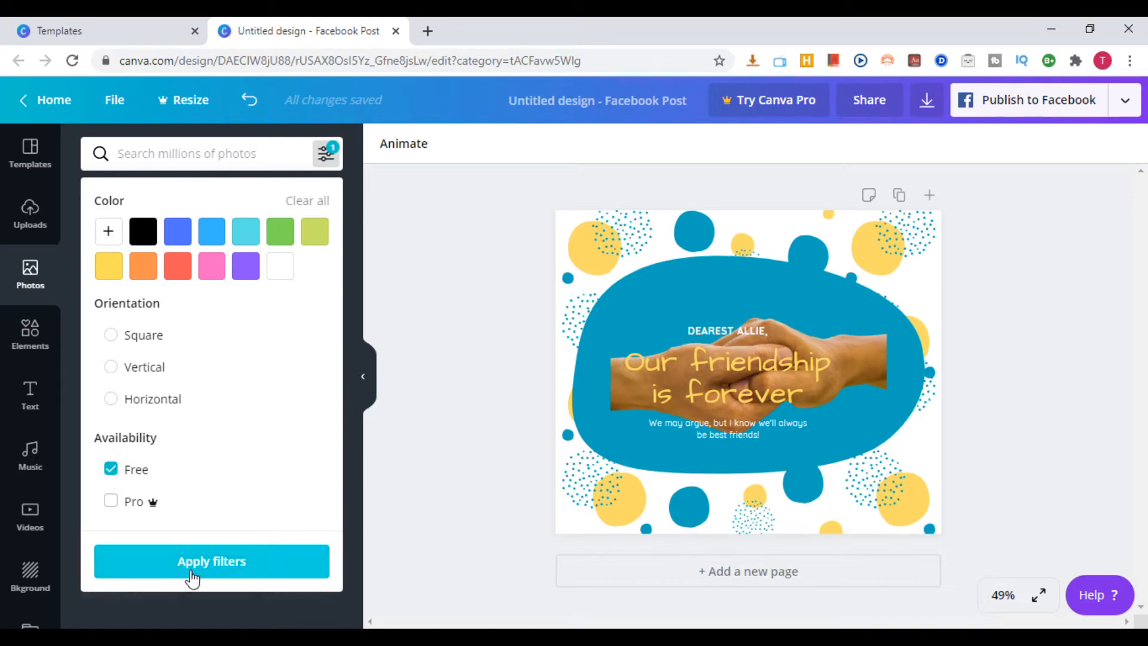
left_click(224, 565)
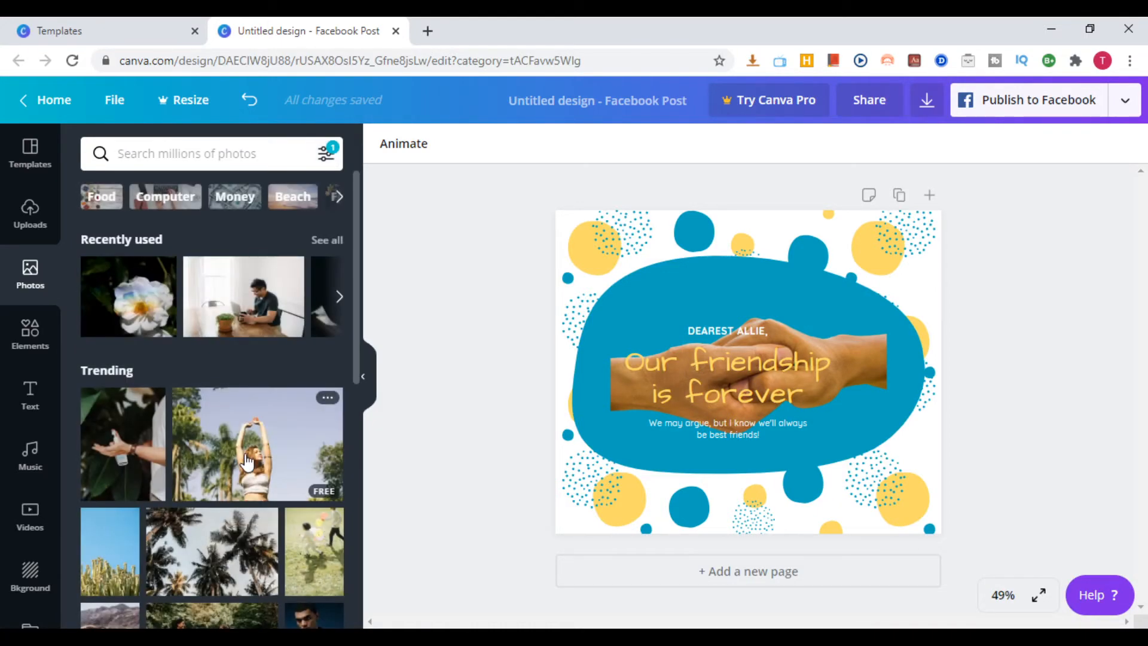
Try the photo of hands holding a rainbow heart on the page, shrink it from two corners and delete it
scroll(257, 452, "down", 5)
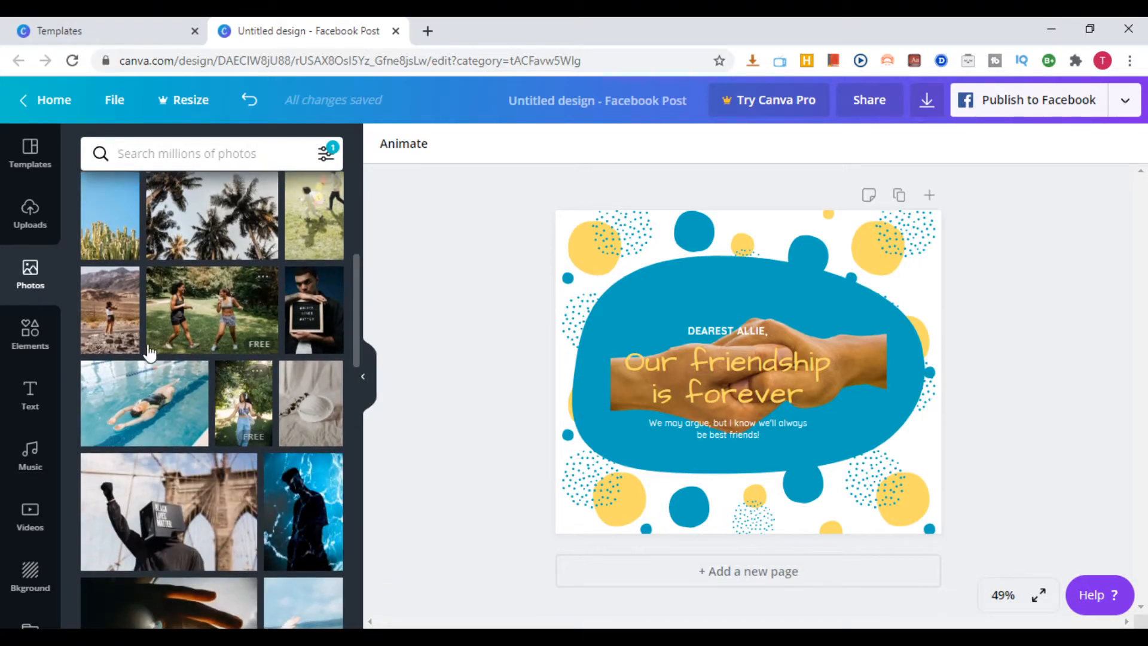
scroll(195, 440, "down", 4)
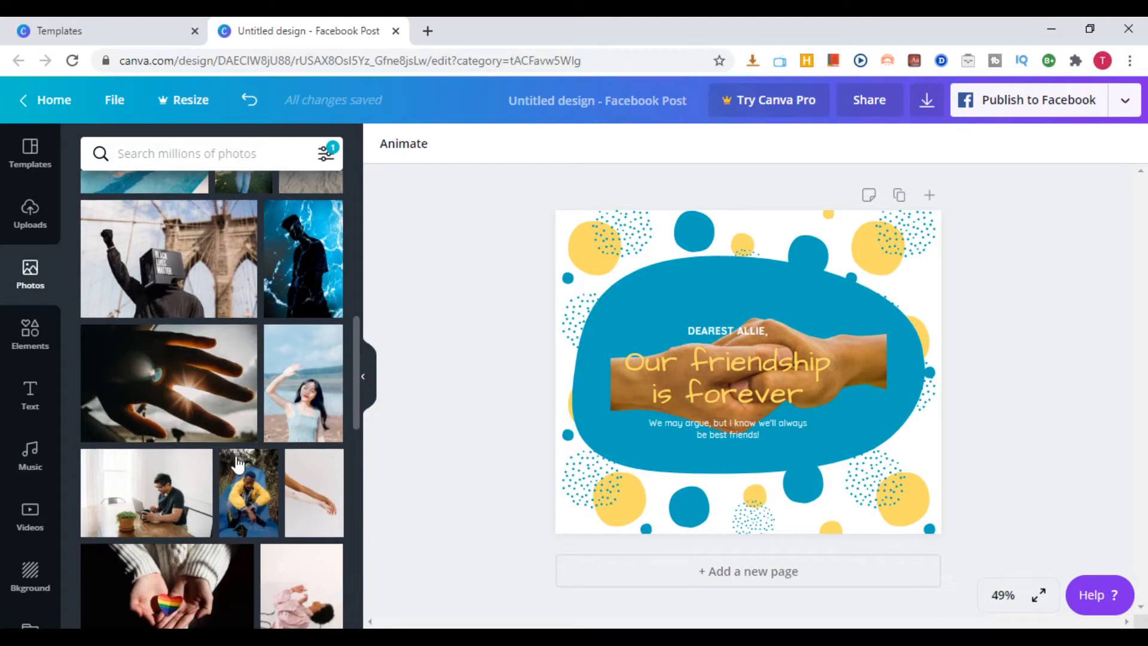
scroll(173, 418, "down", 3)
left_click(179, 445)
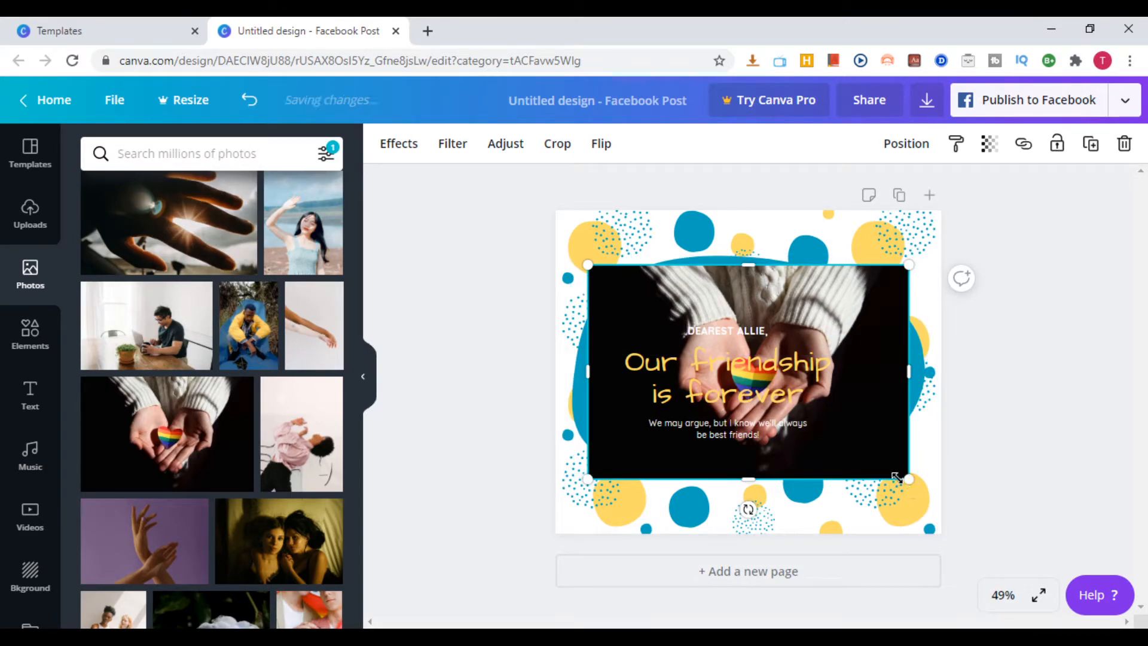
left_click_drag(896, 477, 849, 440)
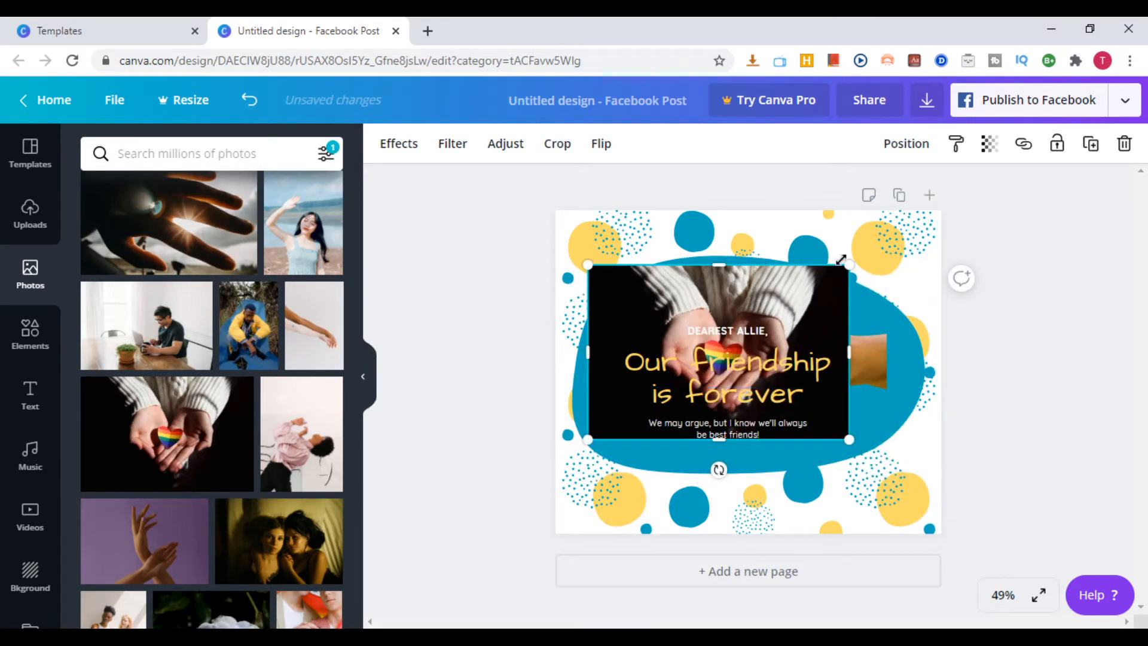
left_click_drag(848, 263, 800, 297)
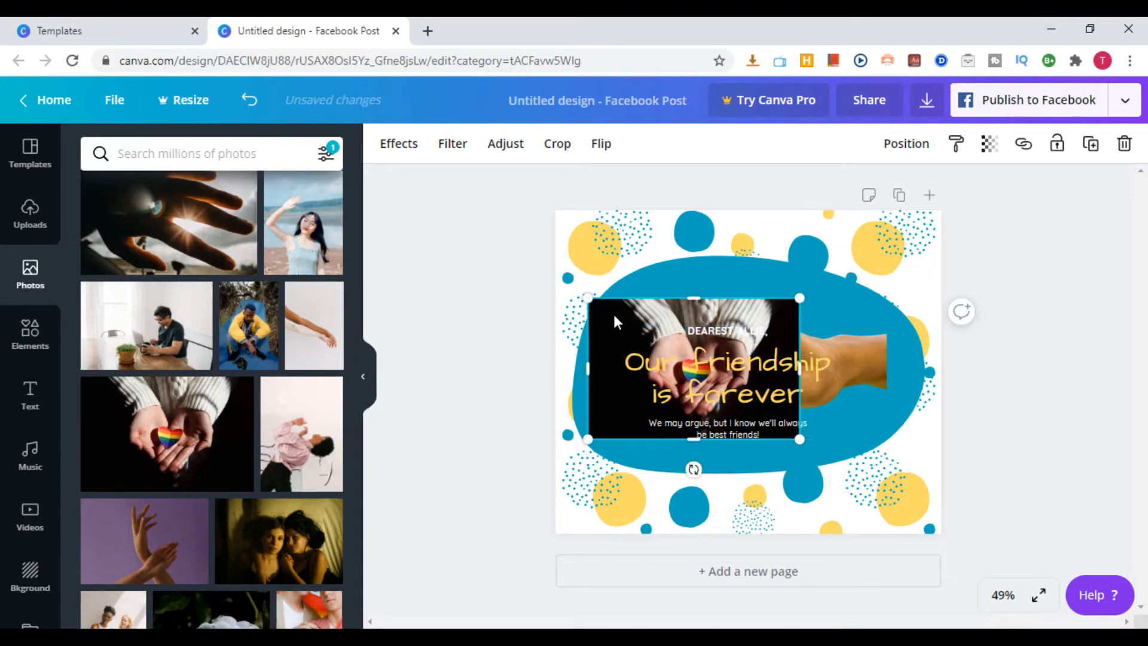
key("Delete")
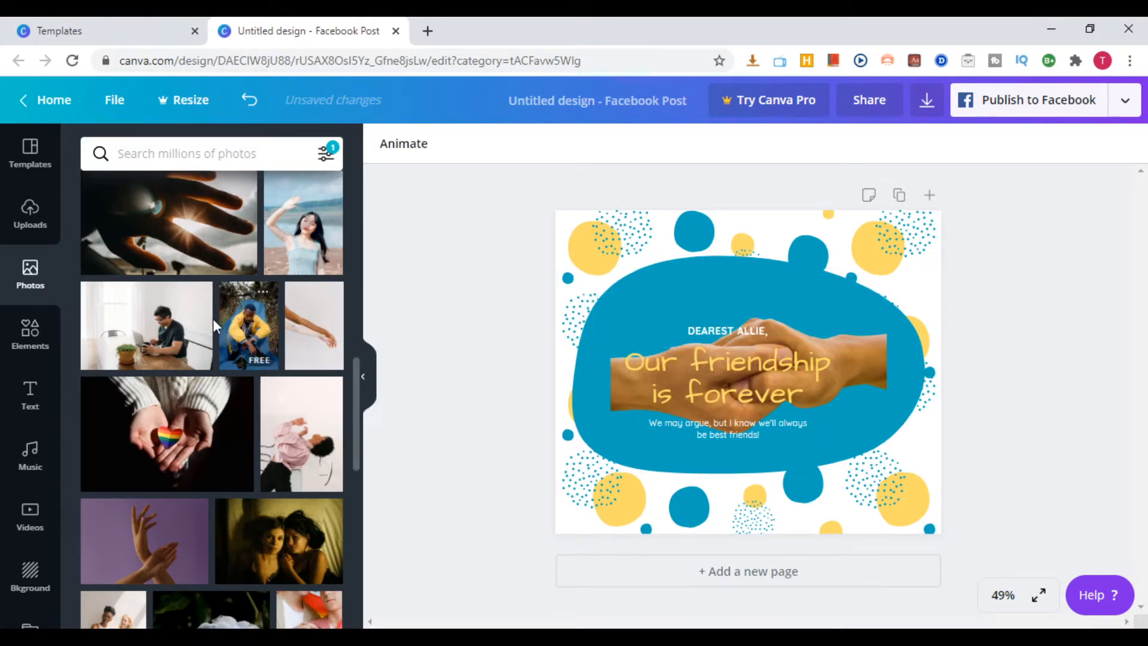
Add a blank second page and look through the elements library, from Grids, Shapes and Frames to Stickers, Charts and Gradients
left_click(34, 336)
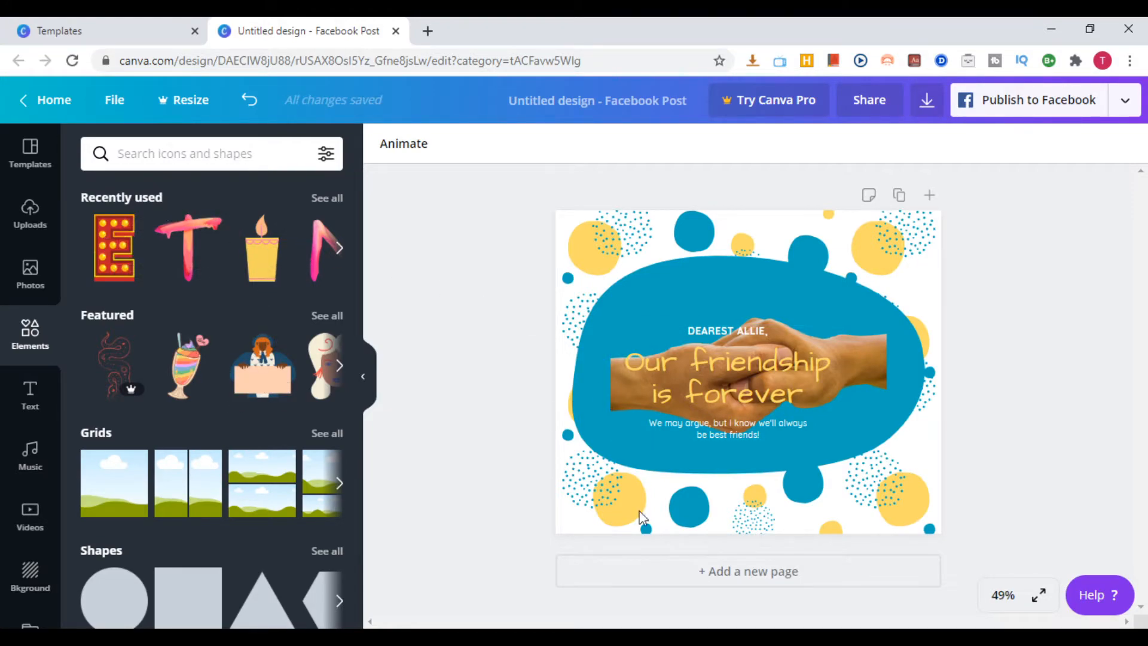
left_click(726, 573)
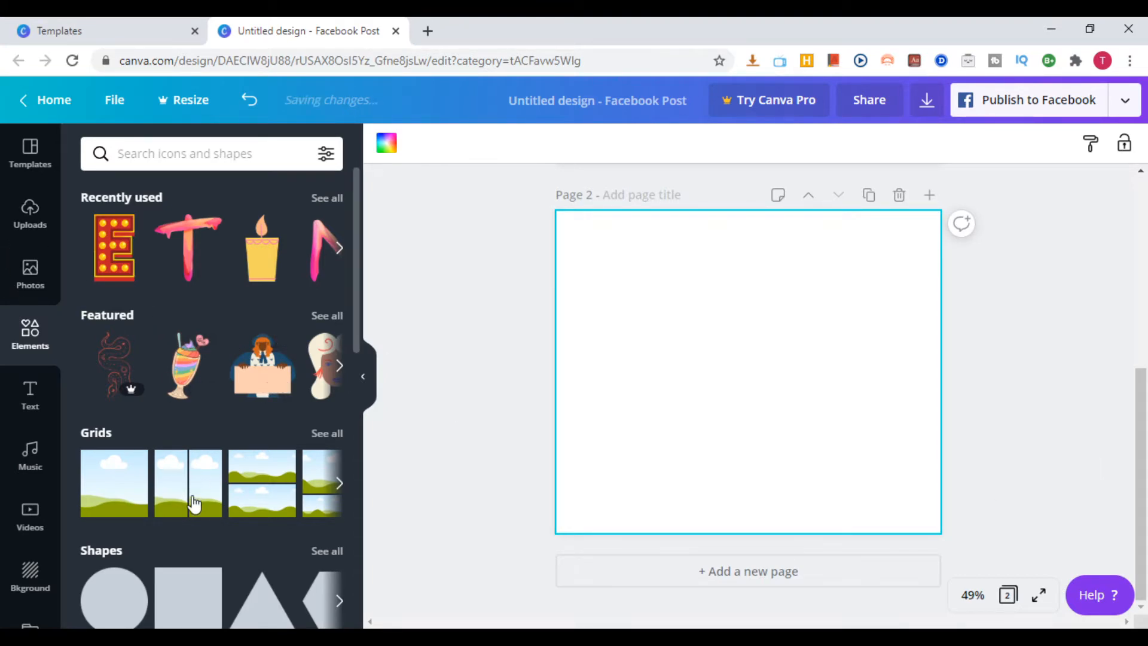
scroll(180, 496, "down", 2)
scroll(171, 515, "down", 3)
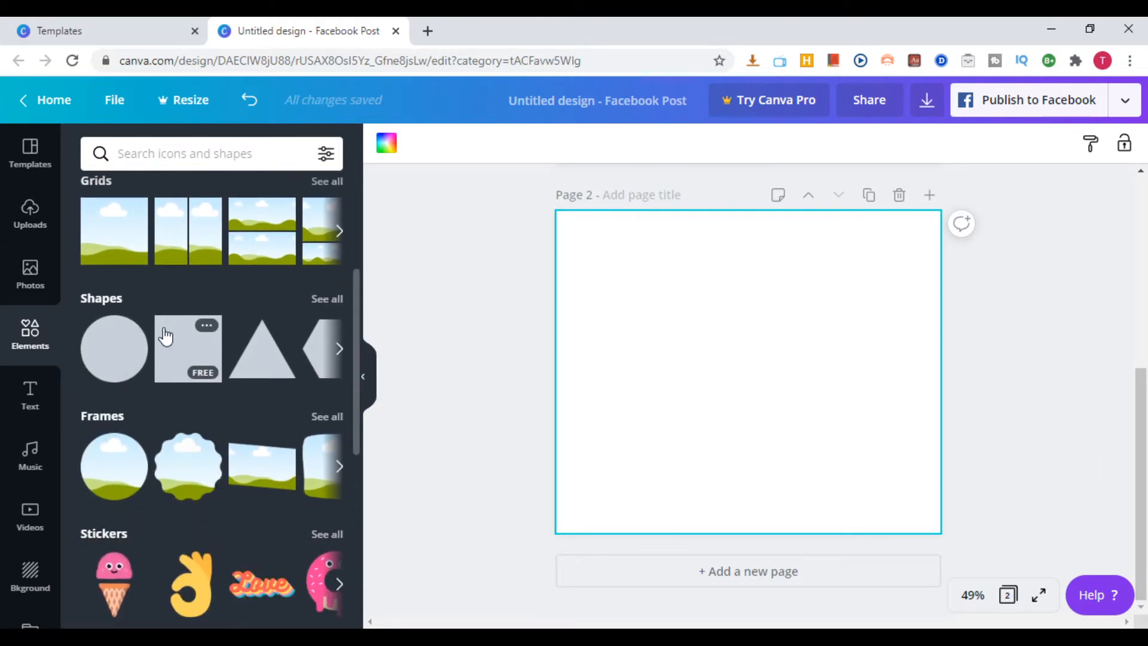
scroll(179, 472, "down", 4)
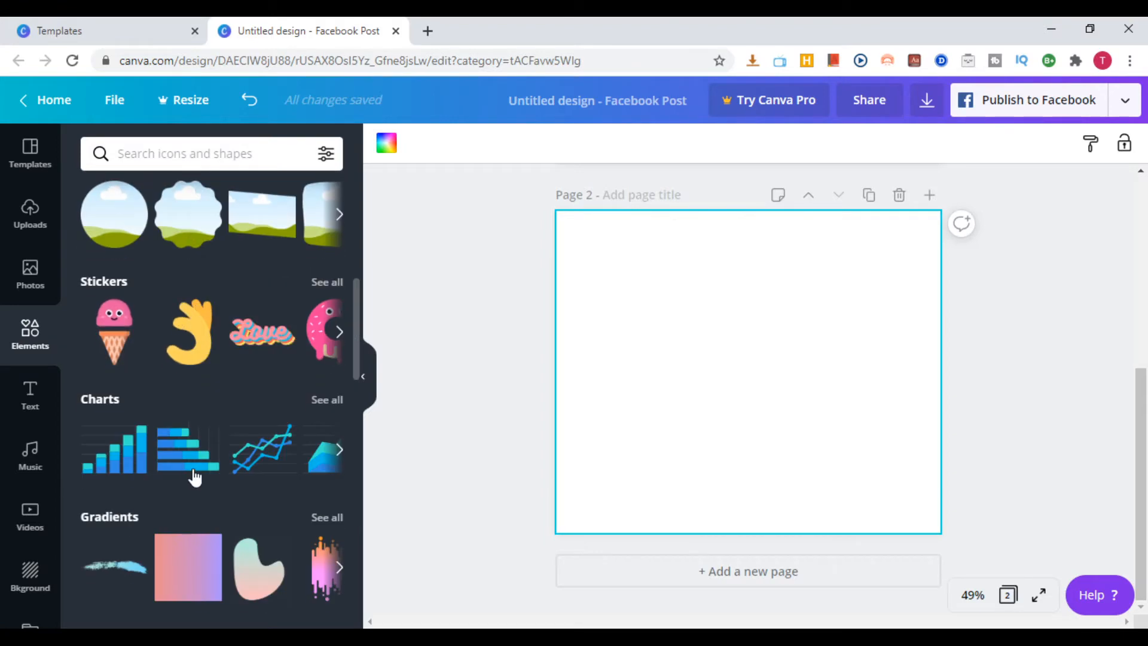
scroll(269, 455, "up", 9)
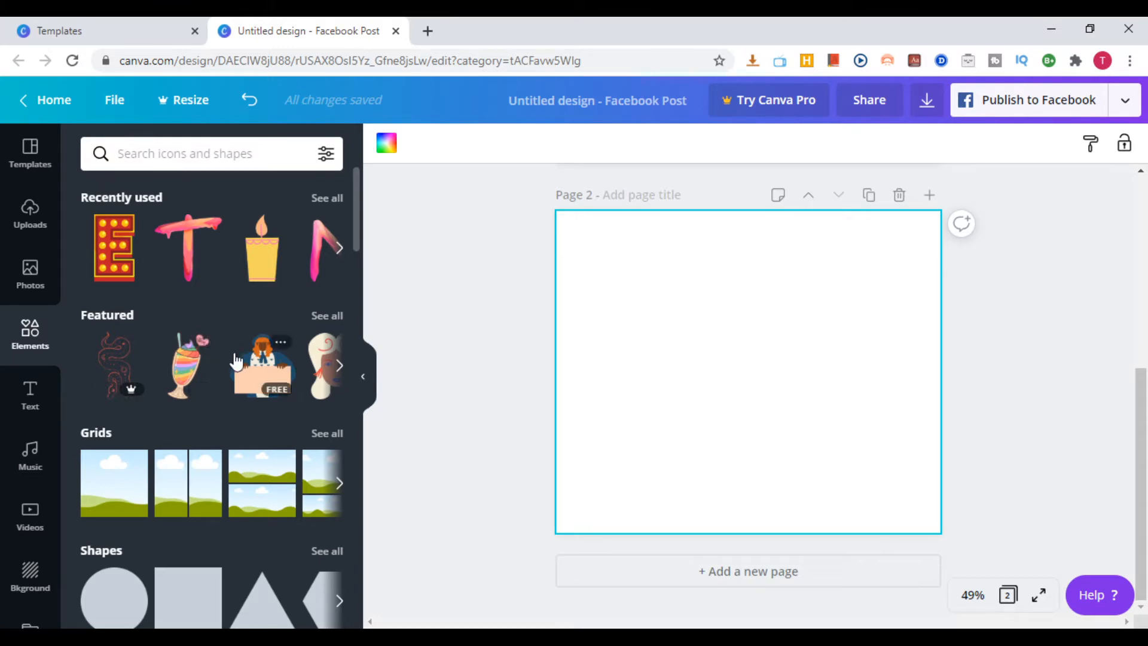
scroll(241, 405, "down", 4)
scroll(216, 361, "up", 4)
Search the elements library for the letter "a"
left_click(33, 396)
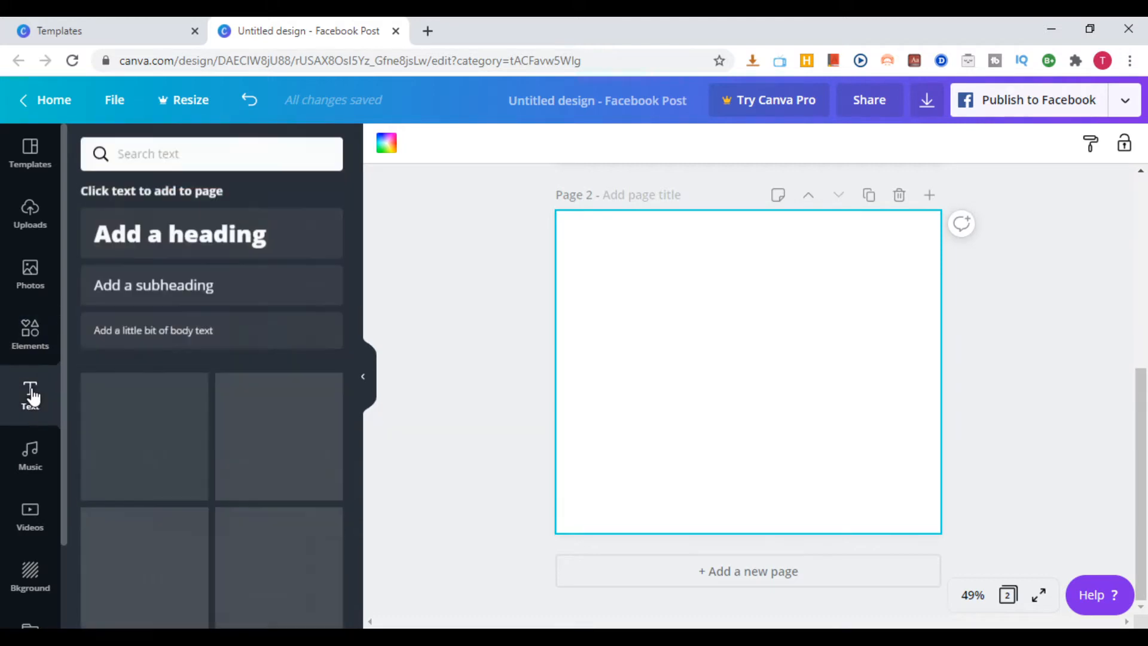
left_click(36, 338)
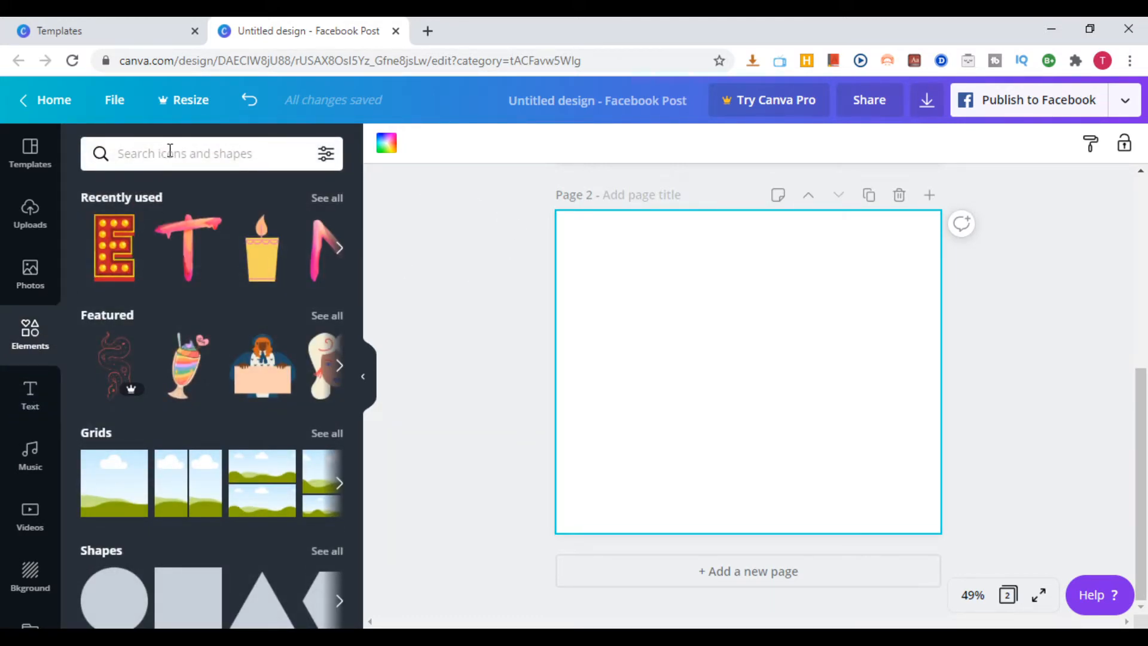
left_click(169, 151)
type("a")
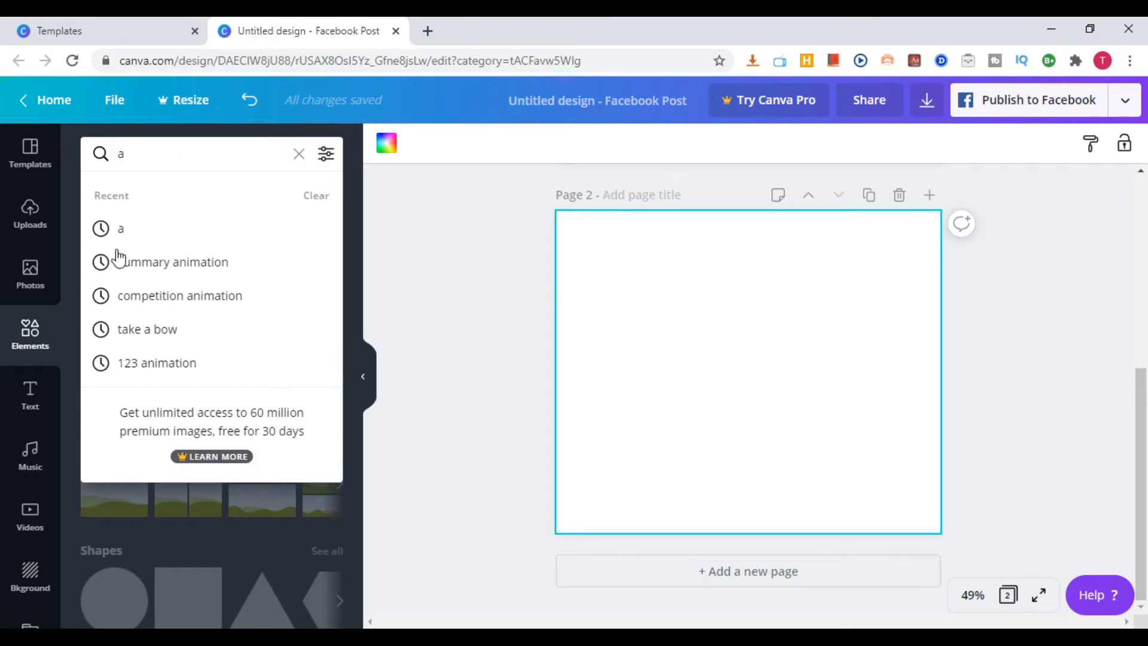
left_click(148, 242)
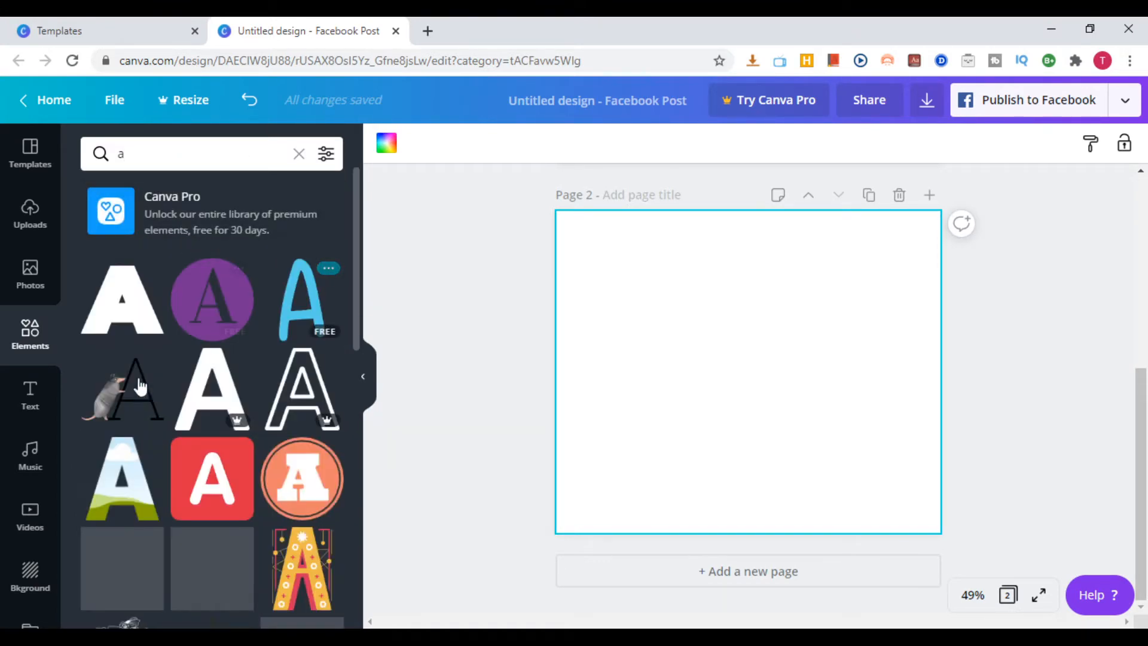
Try the red Pro letter A with the yellow outline on page 2 and delete it
scroll(299, 496, "down", 3)
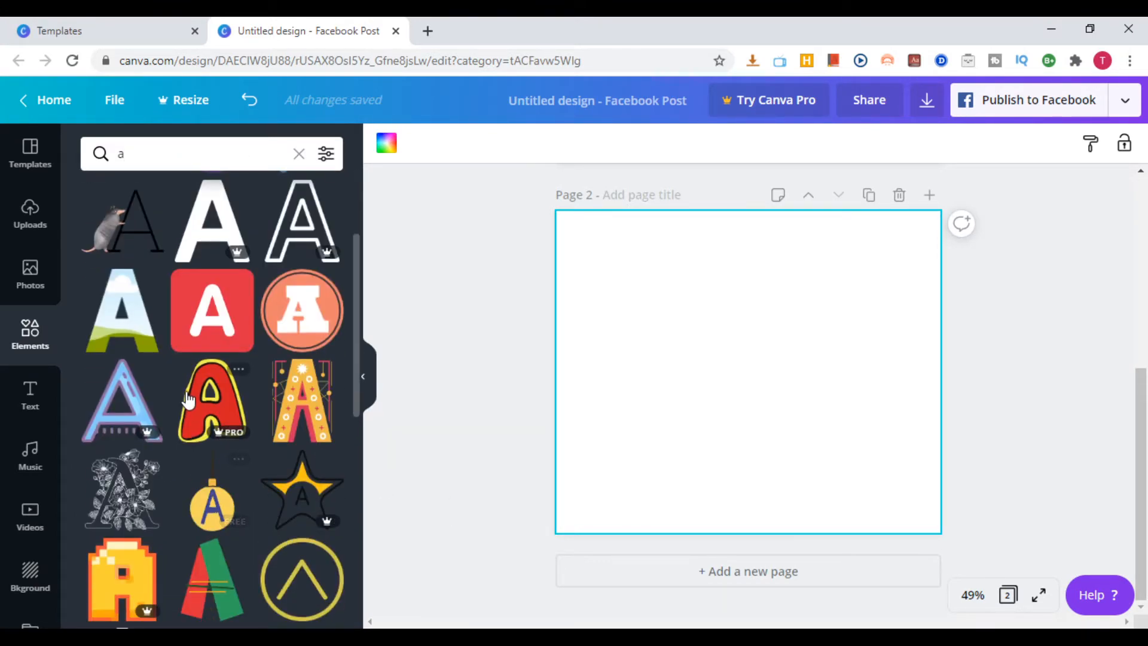
left_click(213, 399)
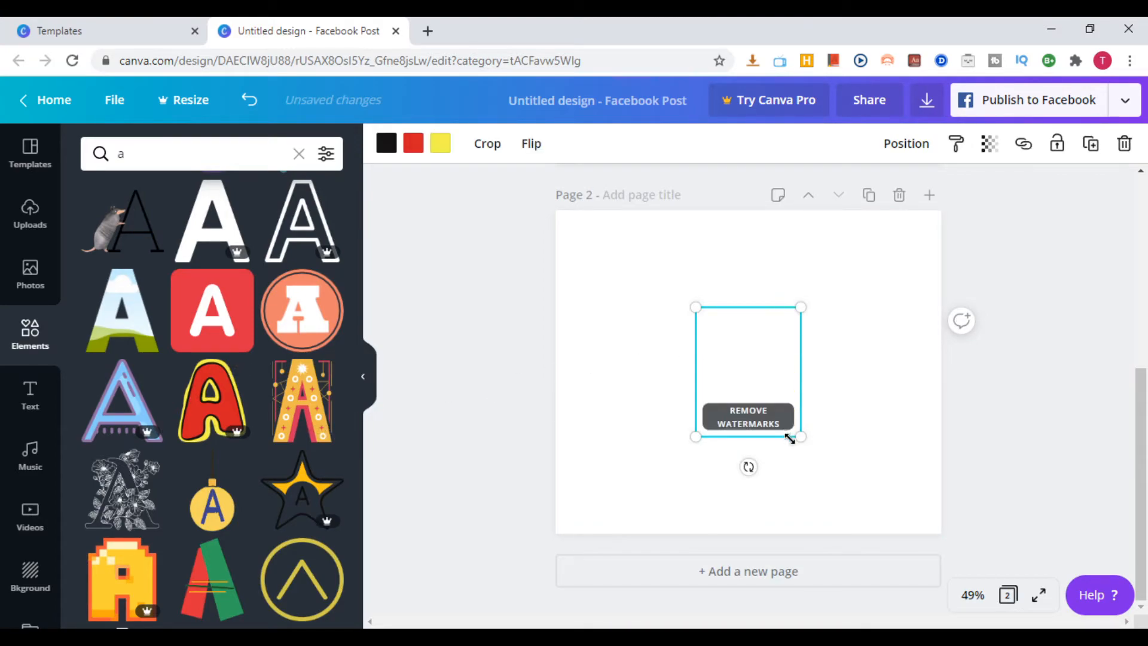
key("Delete")
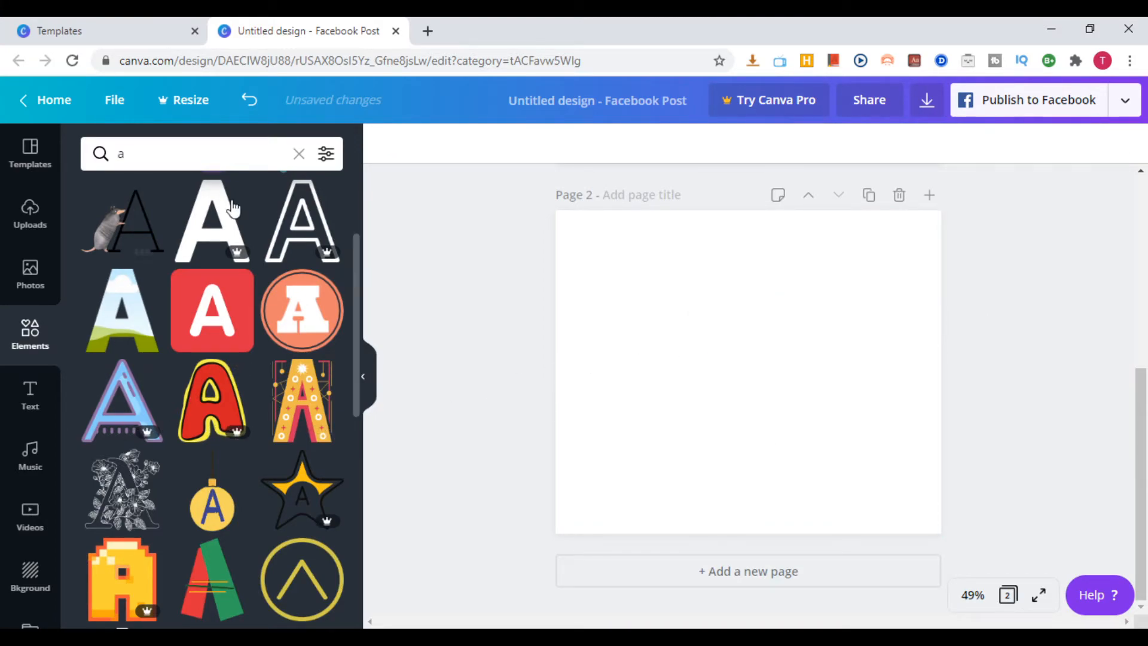
Filter the results to Free elements and place the yellow patterned letter A, shrunk, near the left edge of page 2
left_click(330, 160)
left_click(112, 437)
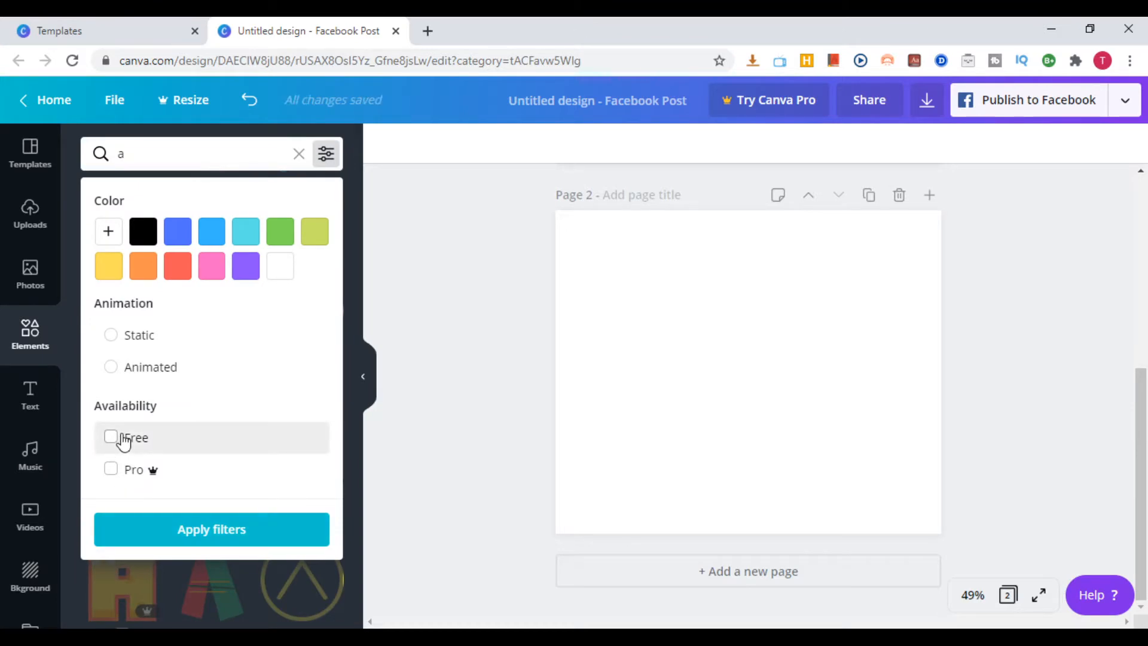
left_click(192, 535)
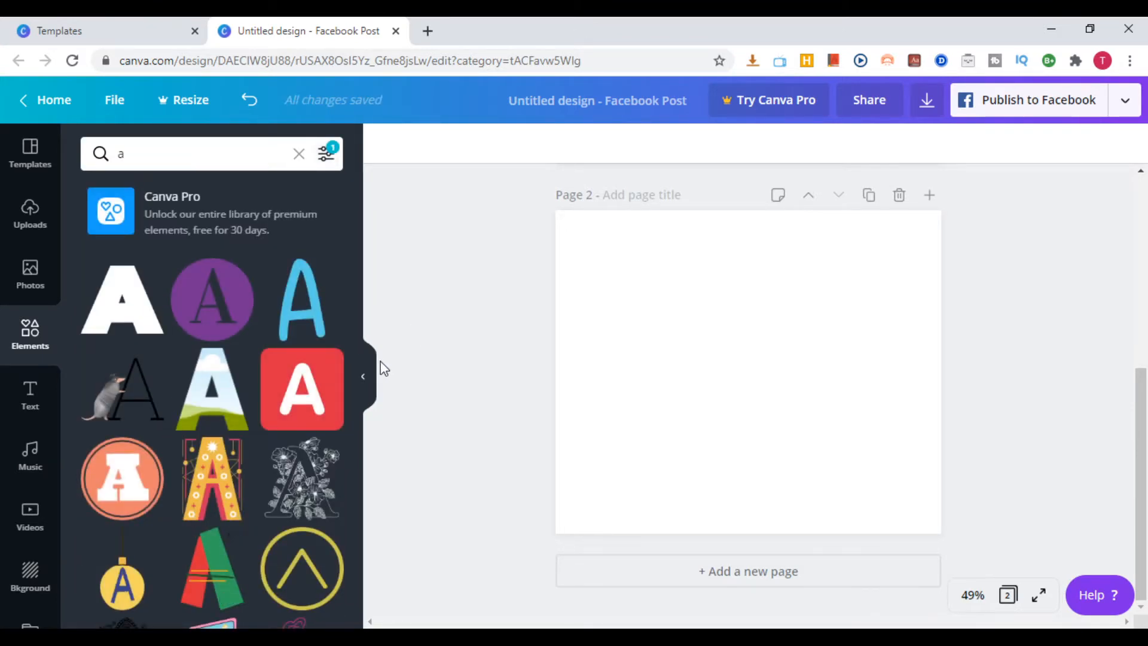
left_click(216, 481)
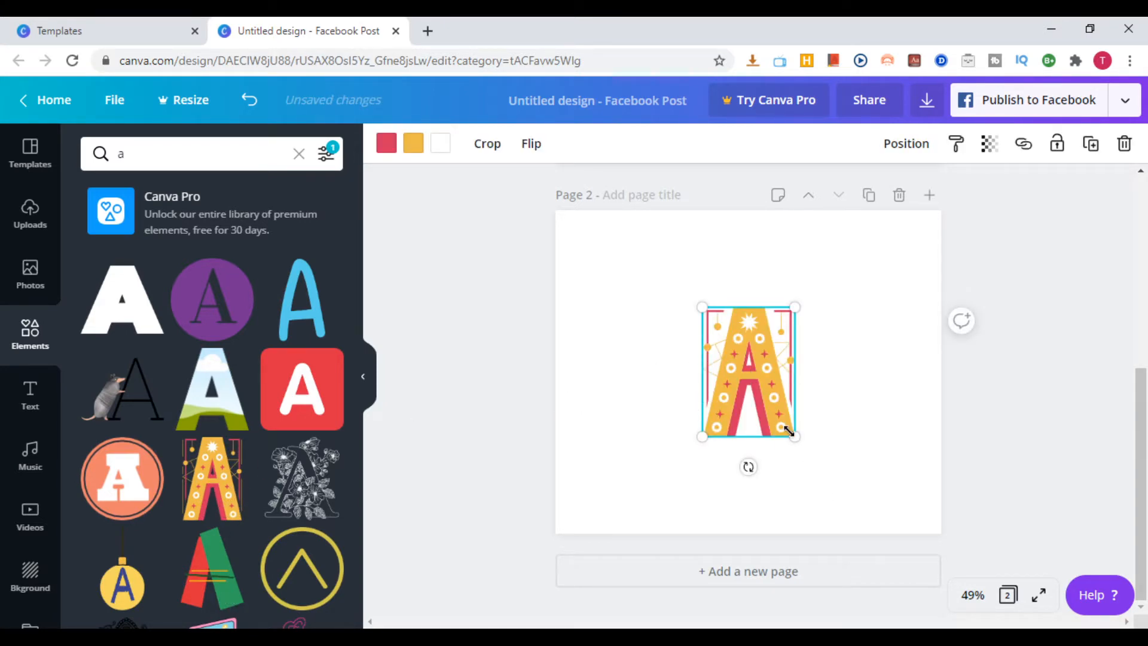
left_click_drag(794, 439, 576, 349)
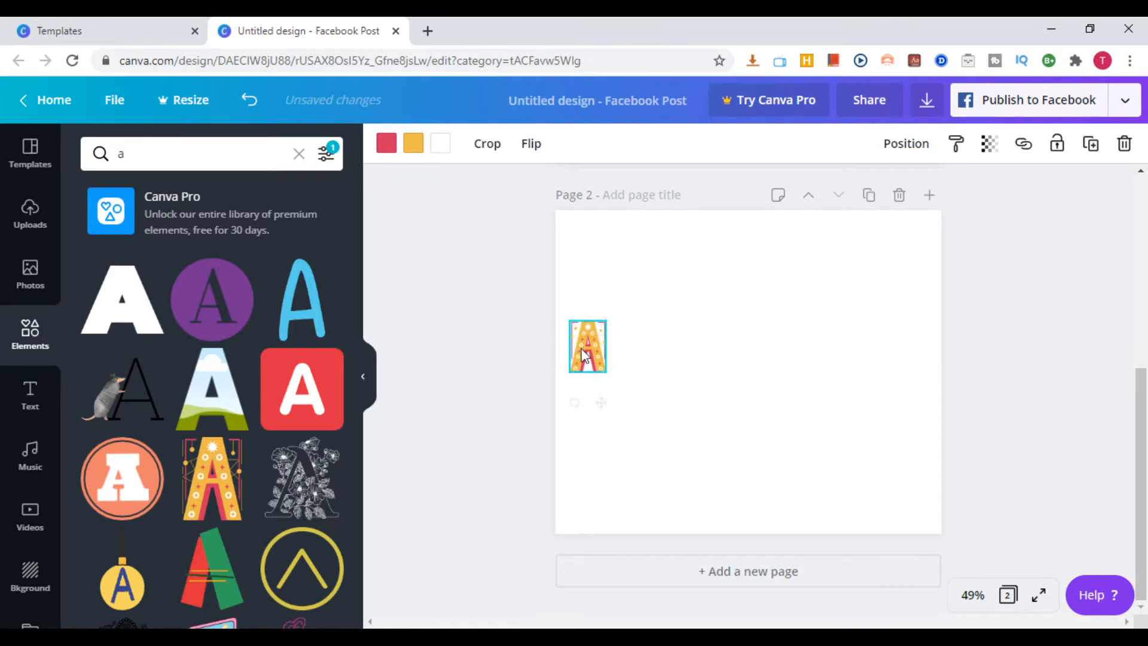
Search the elements for "n" and check the availability filter
left_click(173, 161)
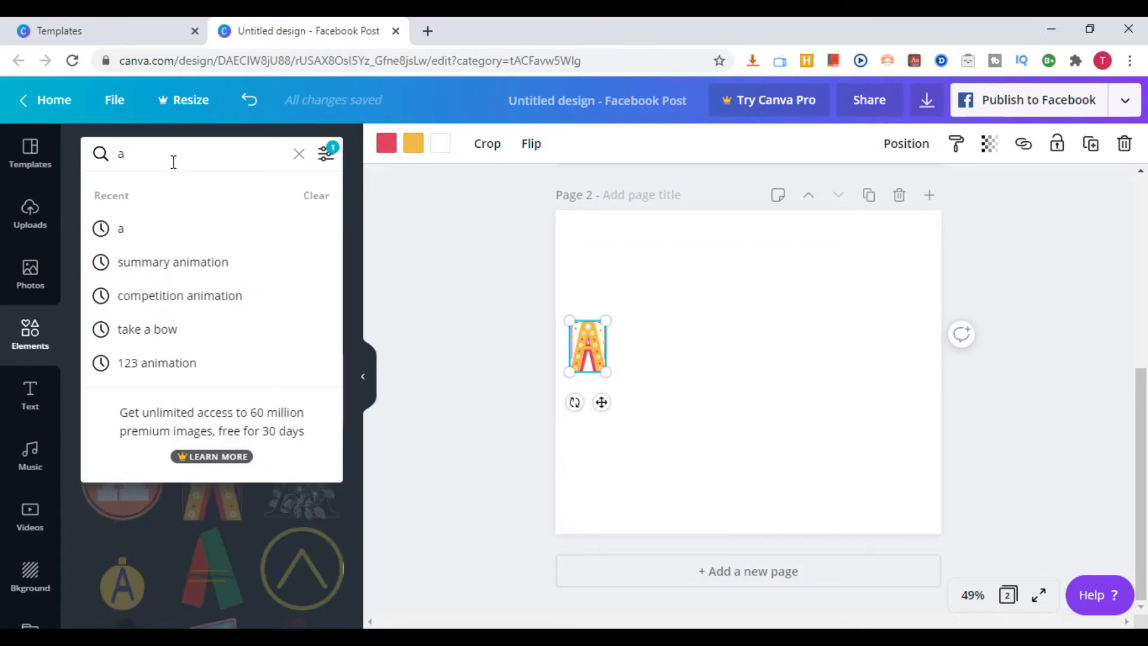
key("BackSpace")
type("n")
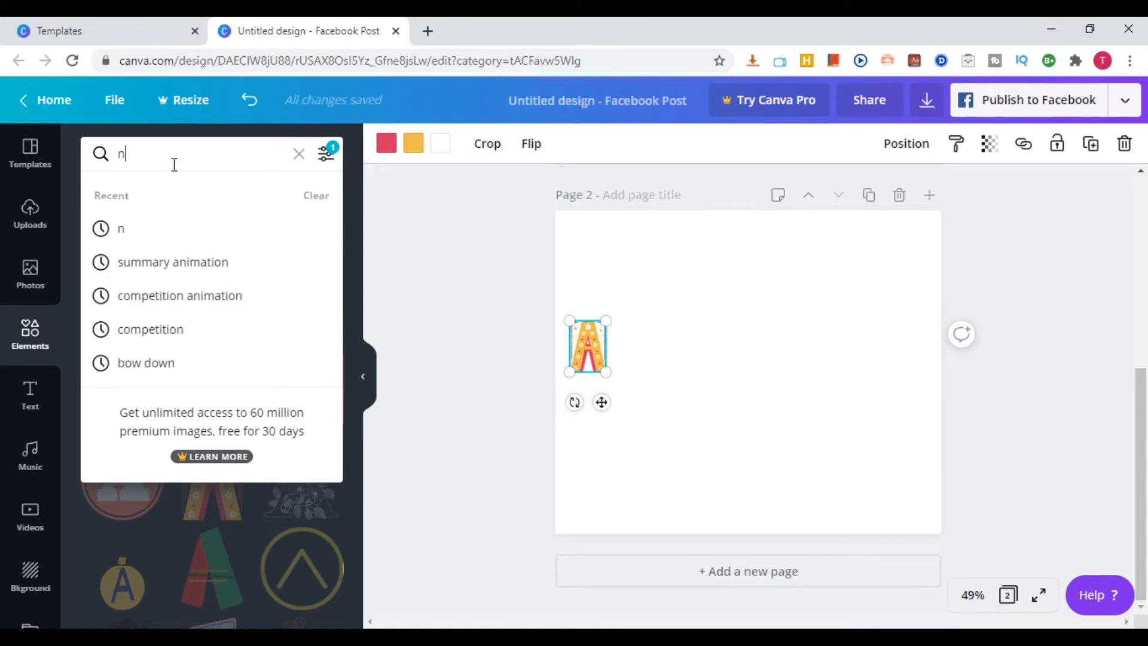
left_click(137, 233)
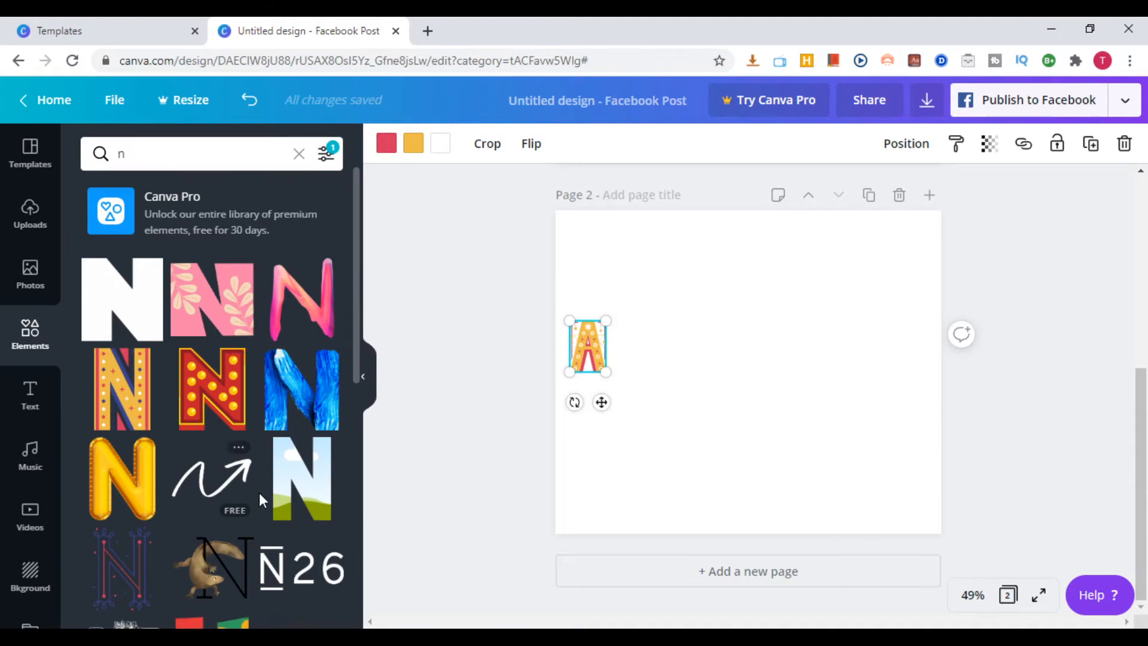
left_click(324, 155)
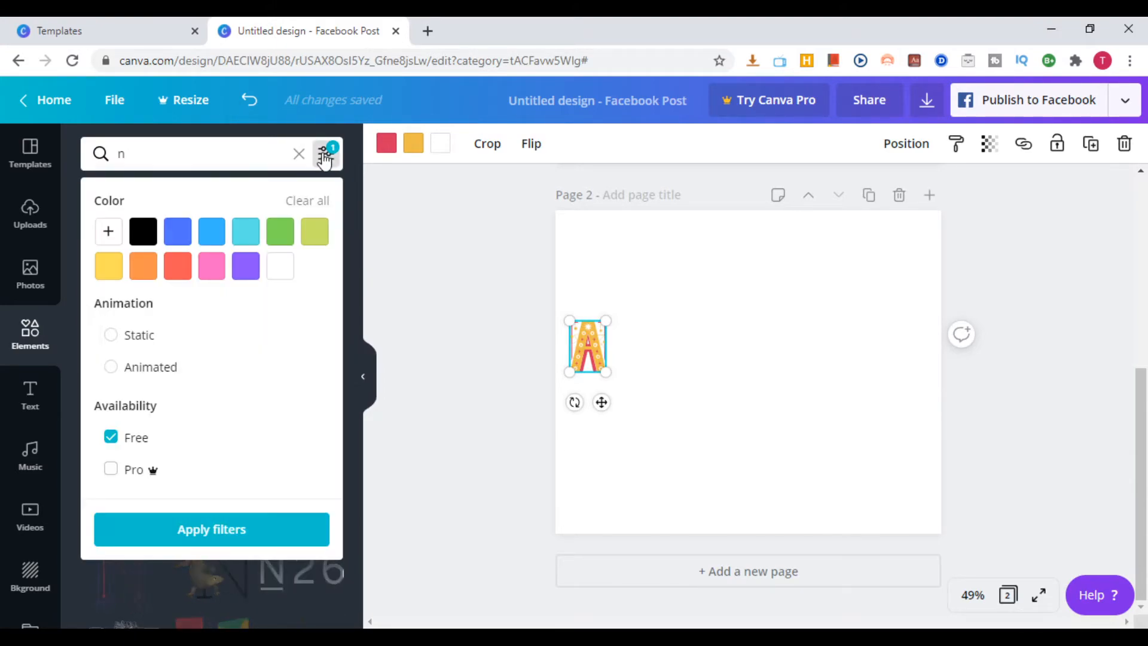
left_click(325, 155)
Add the dotted letter N with the teal edge, shrunk to about the A's size and placed just below and right of it
scroll(238, 478, "down", 5)
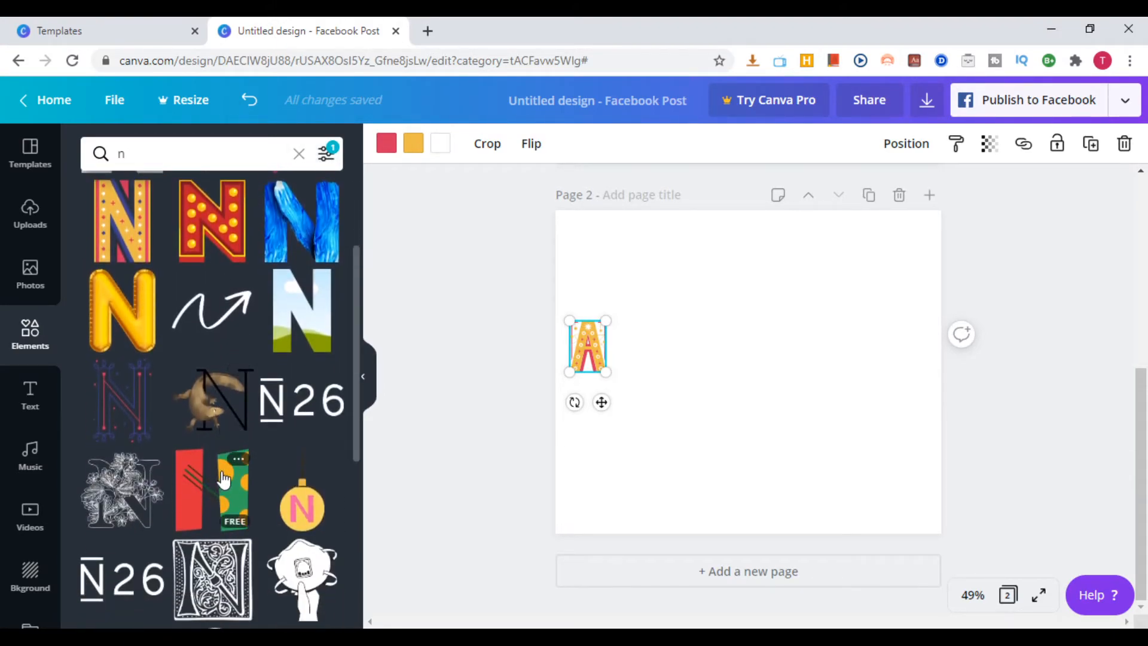
scroll(237, 478, "down", 3)
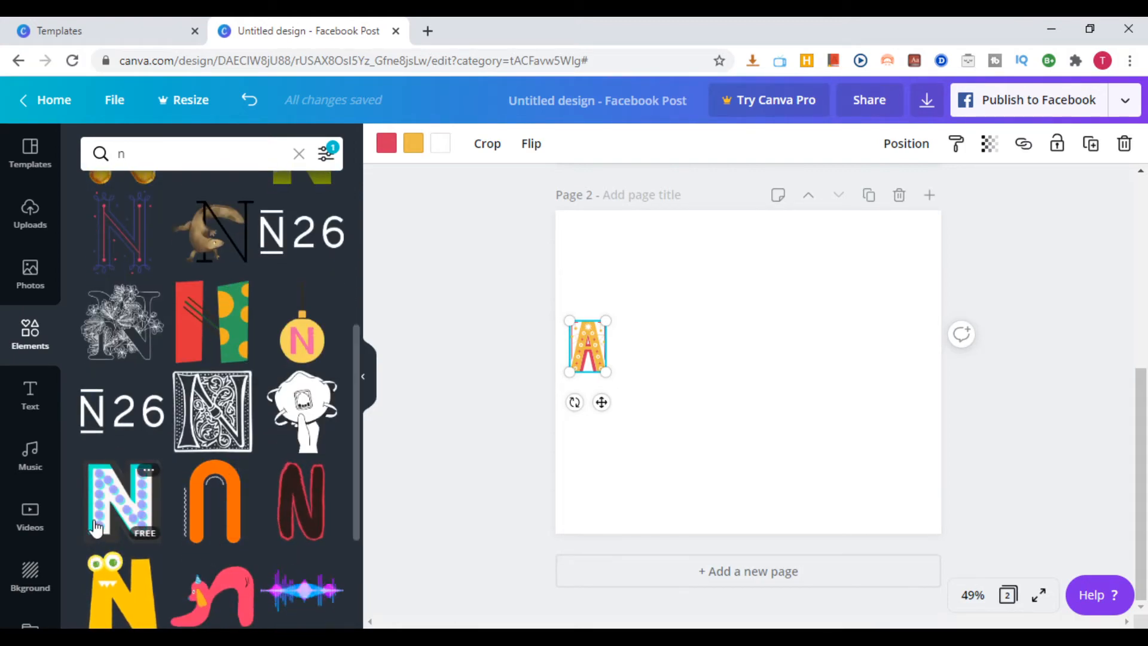
left_click(120, 499)
left_click_drag(868, 501, 691, 300)
left_click_drag(673, 276, 626, 386)
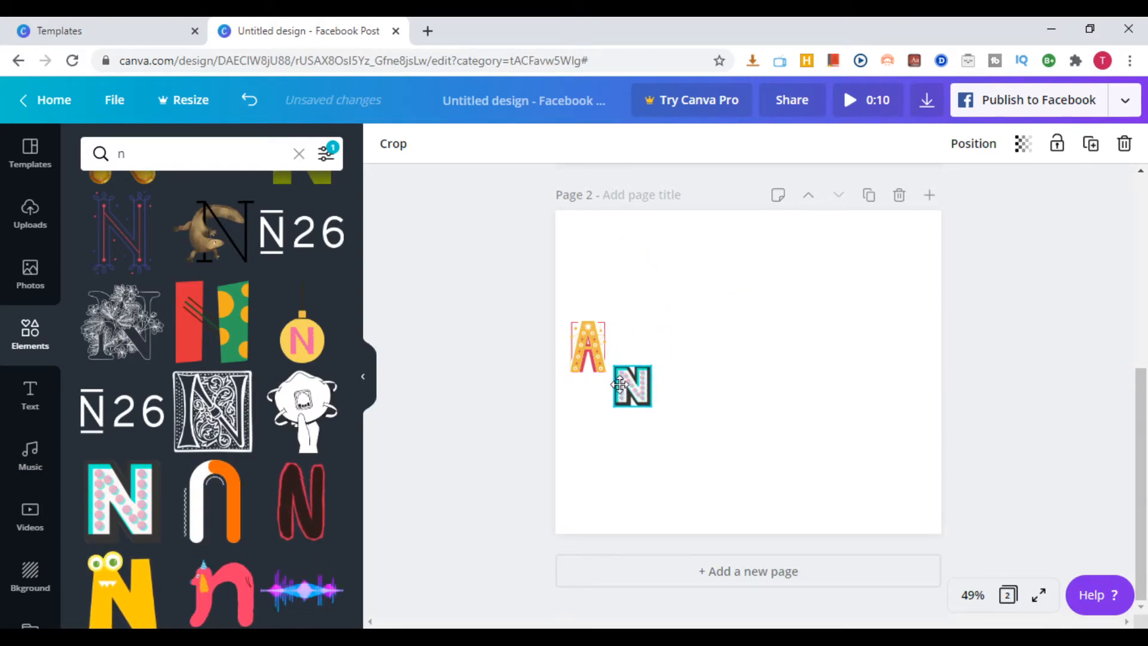
Search the elements for "i" and place the red letter I with yellow dots, shrunk, above and right of the N
left_click(184, 159)
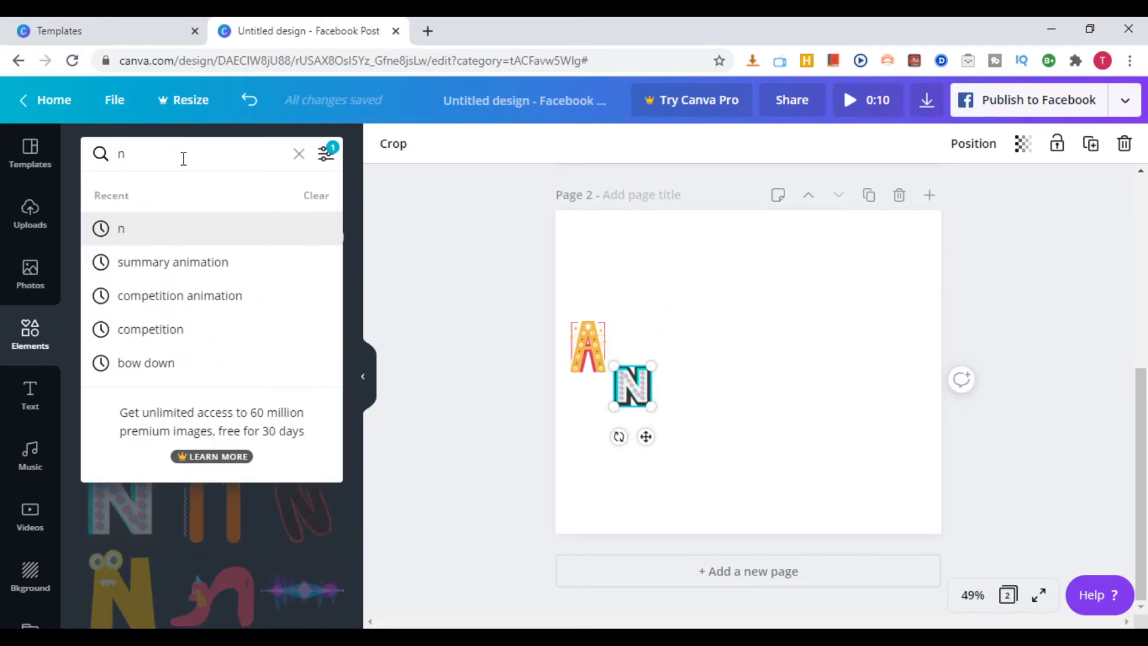
key("BackSpace")
type("i")
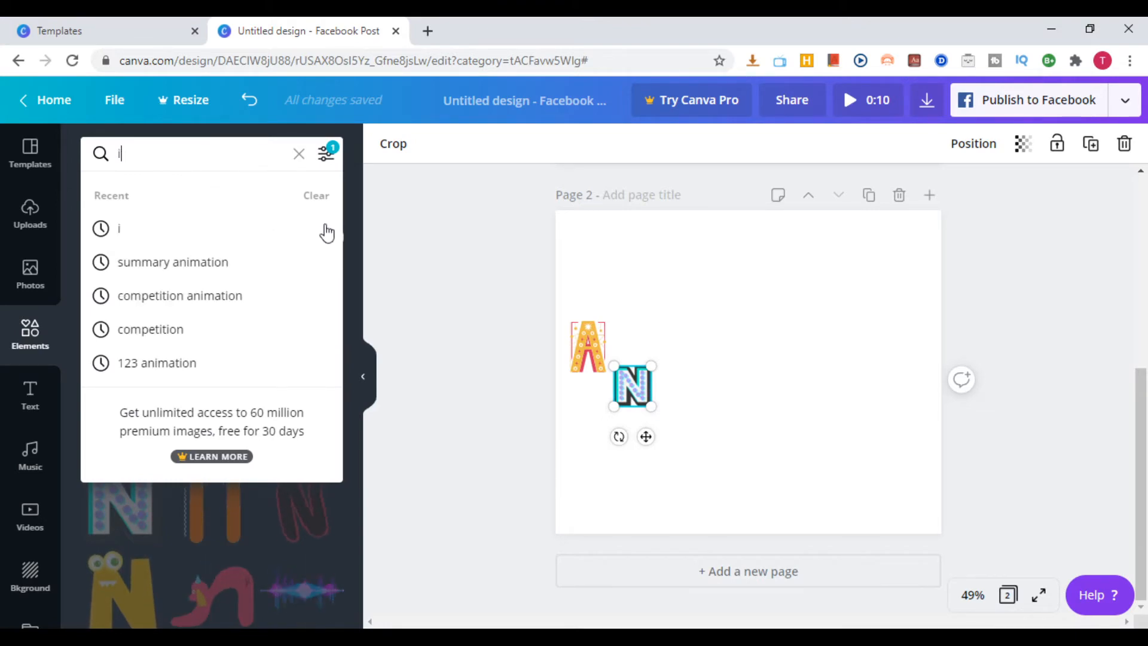
left_click(343, 244)
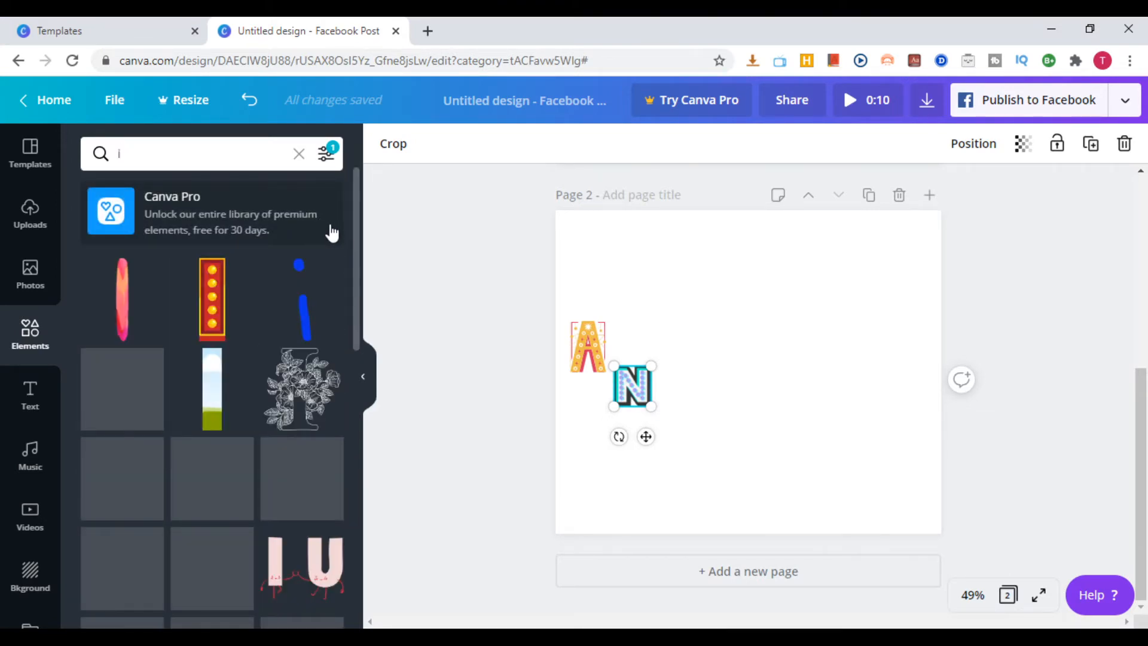
left_click(214, 312)
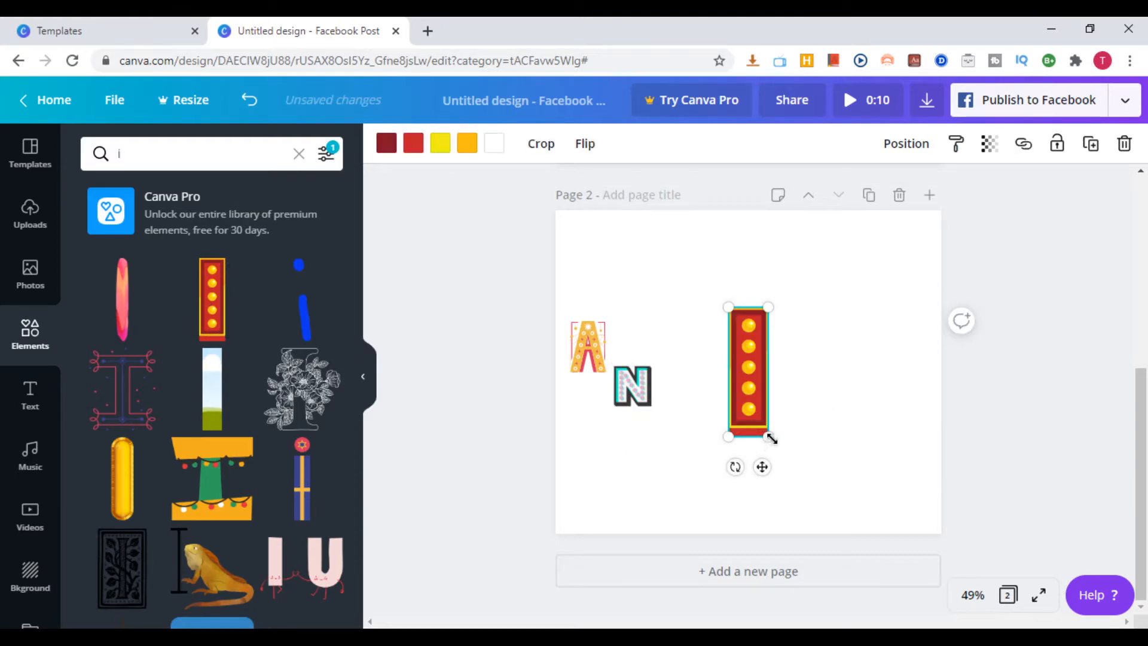
left_click_drag(768, 436, 675, 355)
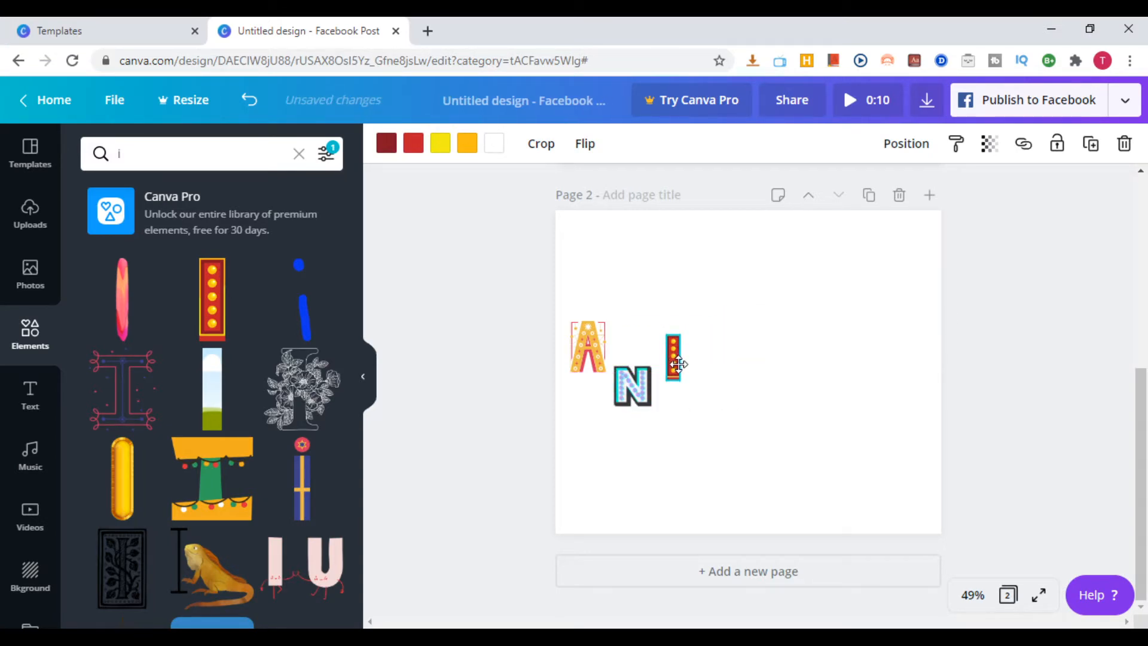
Search the elements for "m" and place the animated multicoloured letter M, shrunk, to the right of the I
left_click(197, 142)
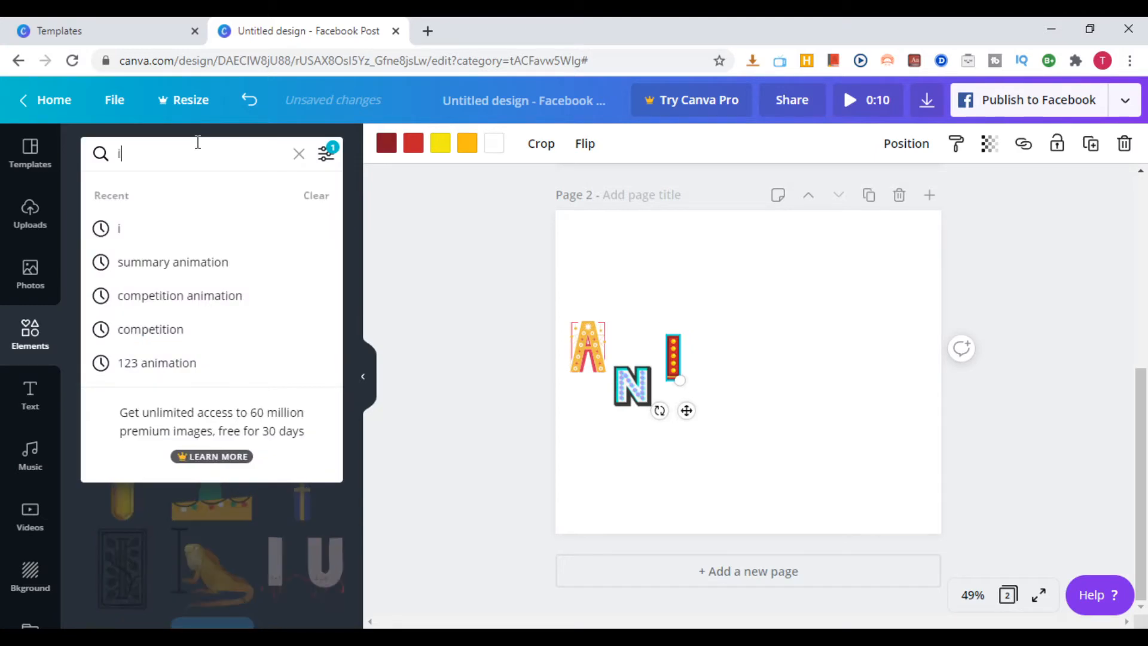
key("BackSpace")
type("m")
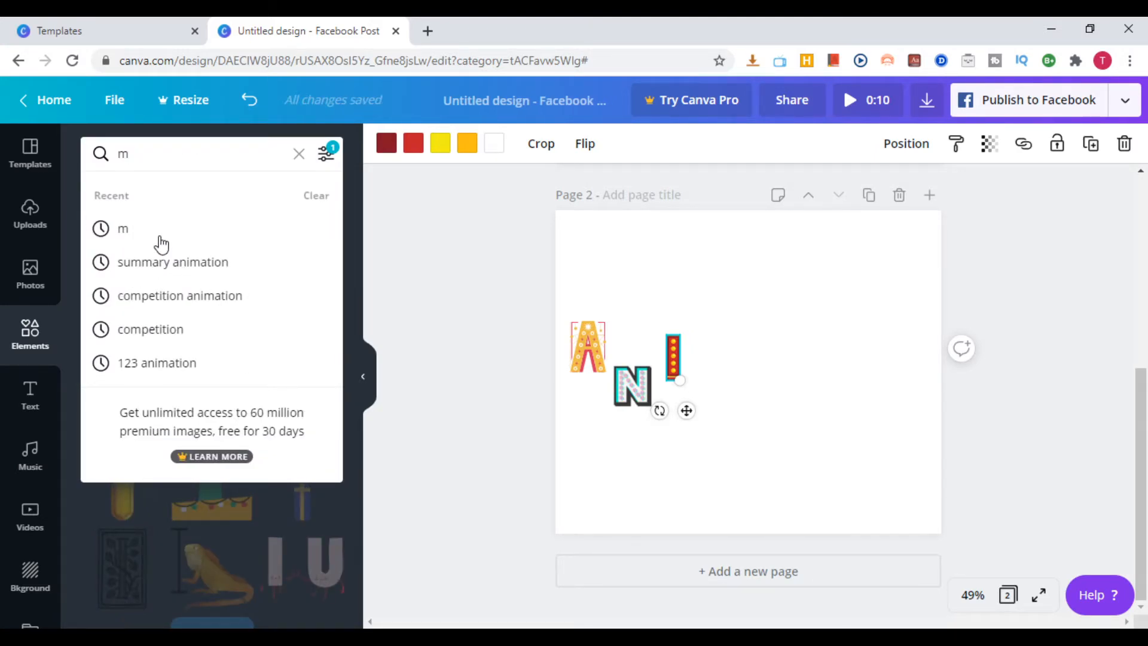
left_click(160, 236)
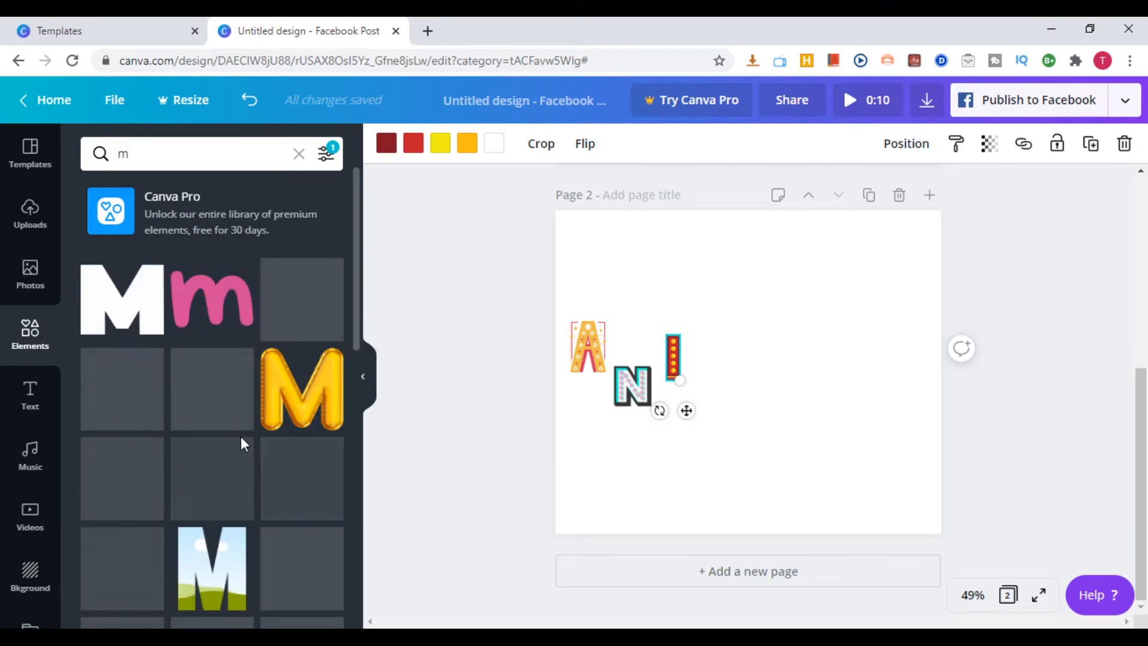
scroll(258, 458, "down", 2)
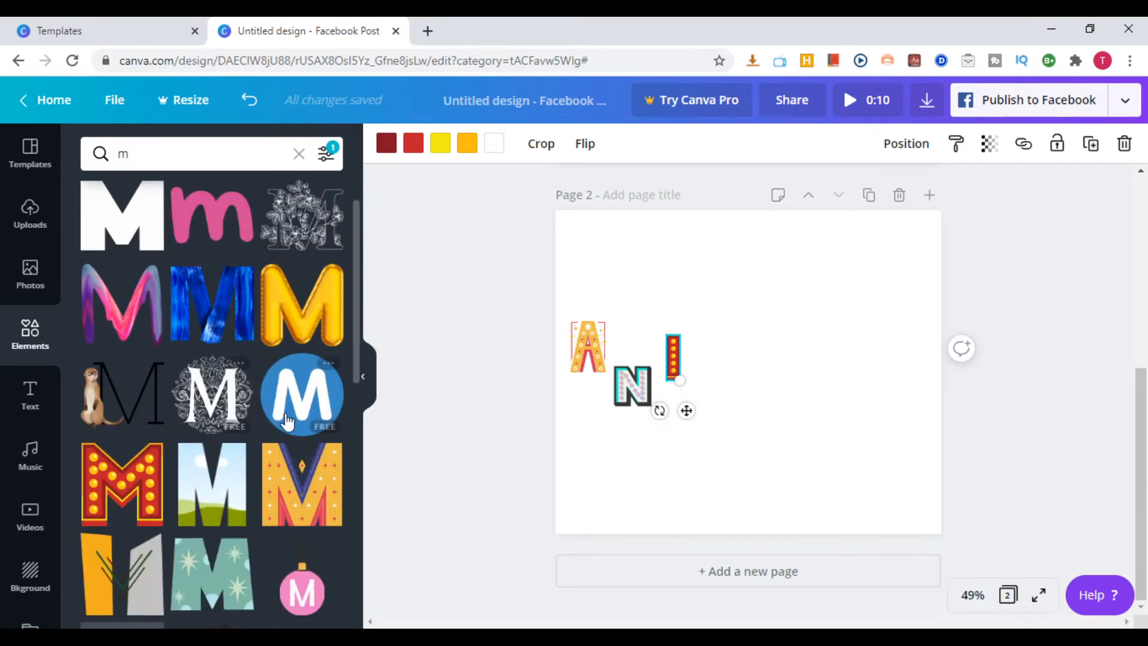
scroll(303, 466, "down", 2)
scroll(264, 510, "down", 4)
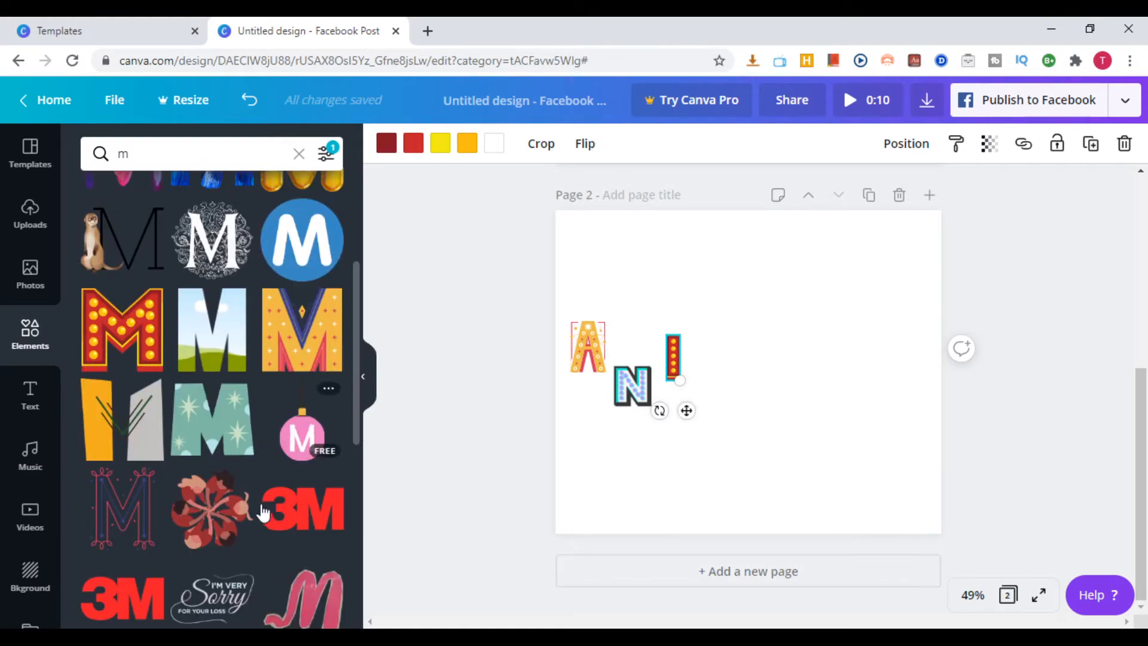
scroll(320, 504, "down", 4)
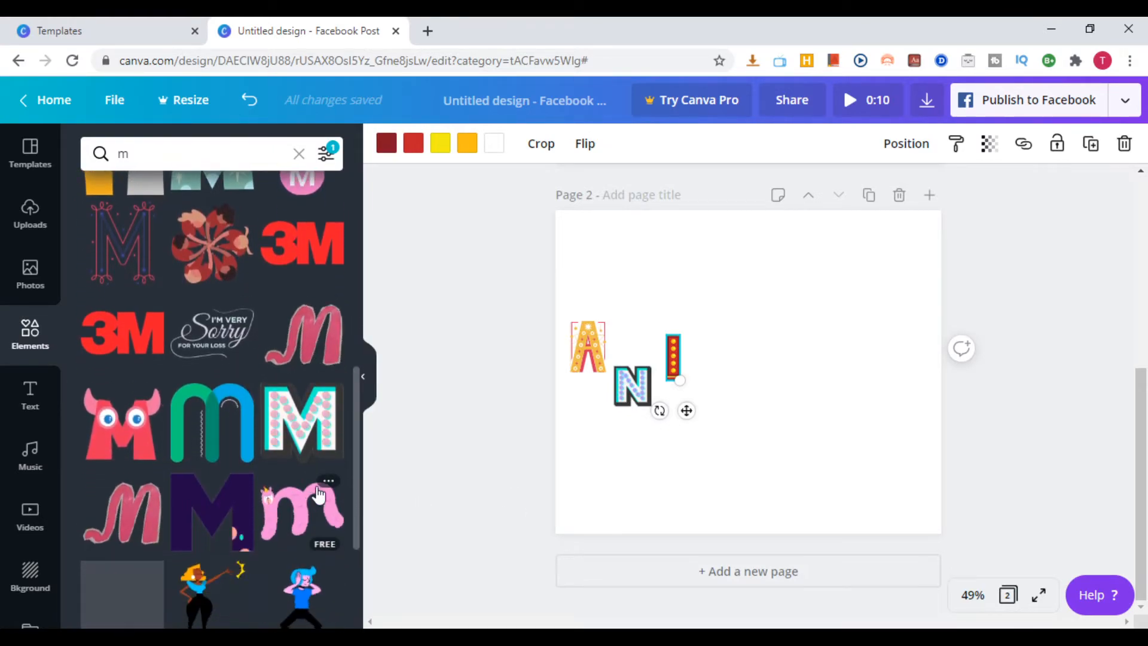
left_click(229, 514)
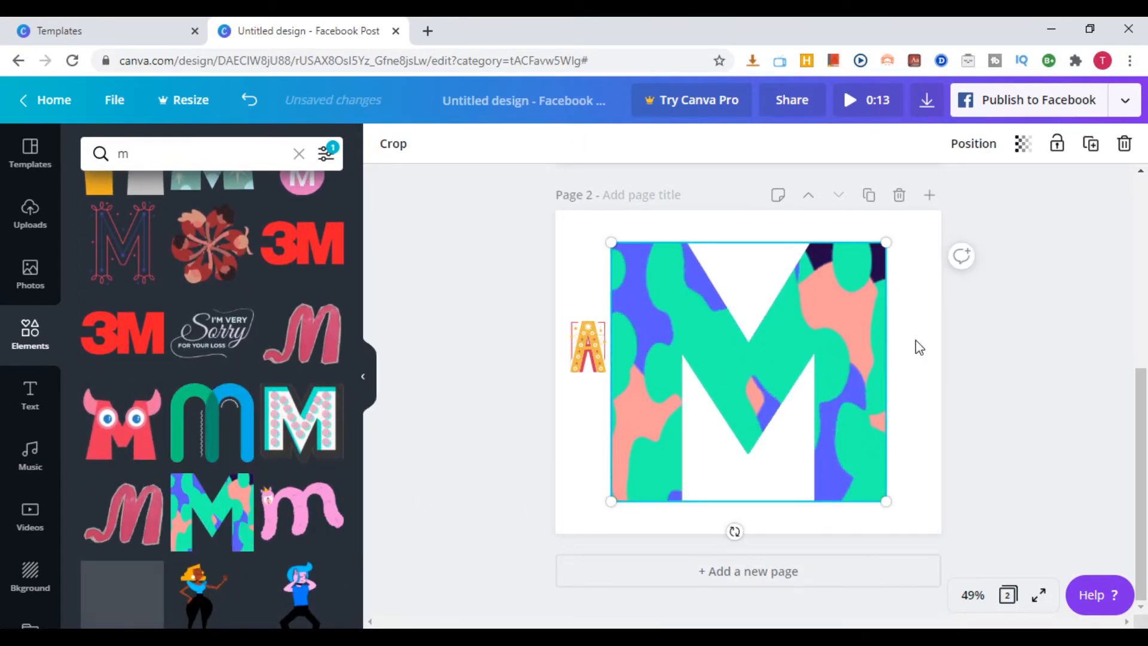
left_click_drag(888, 503, 741, 369)
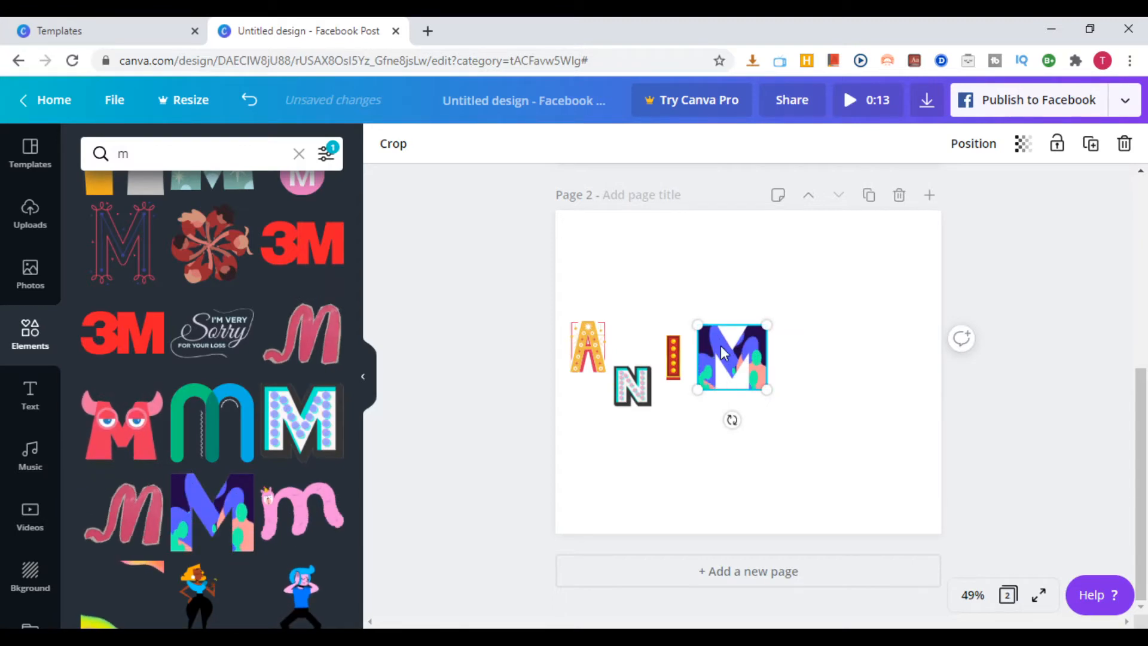
Search the elements for "a", look through the letter designs and check the availability filter
left_click(228, 146)
key("BackSpace")
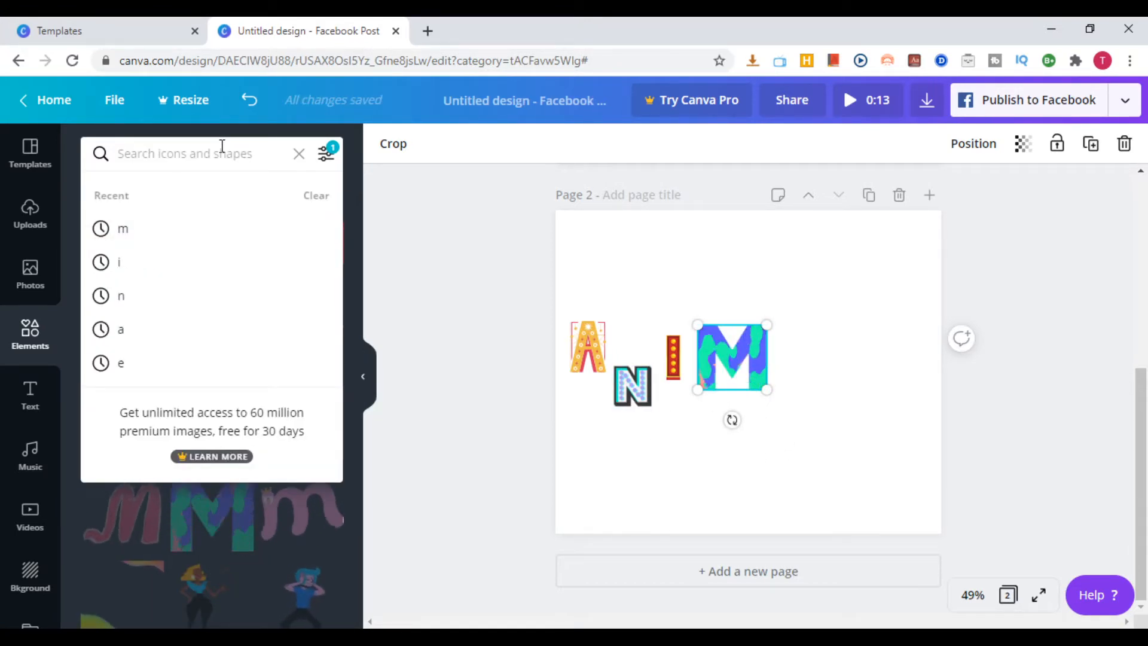
type("a")
key("Return")
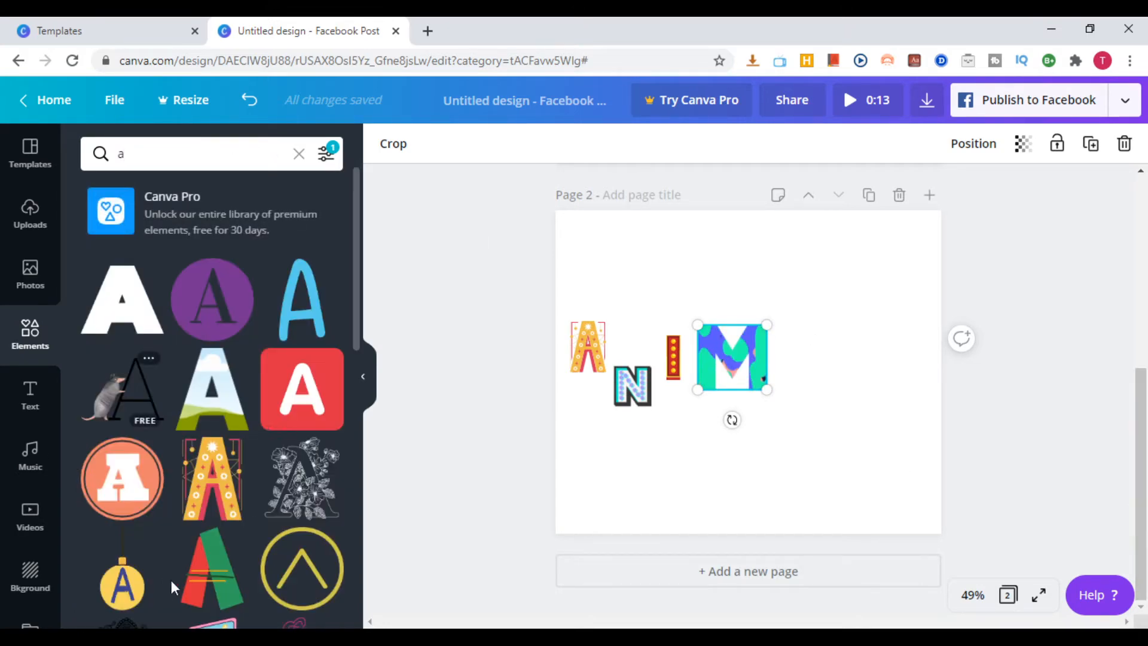
scroll(304, 368, "down", 2)
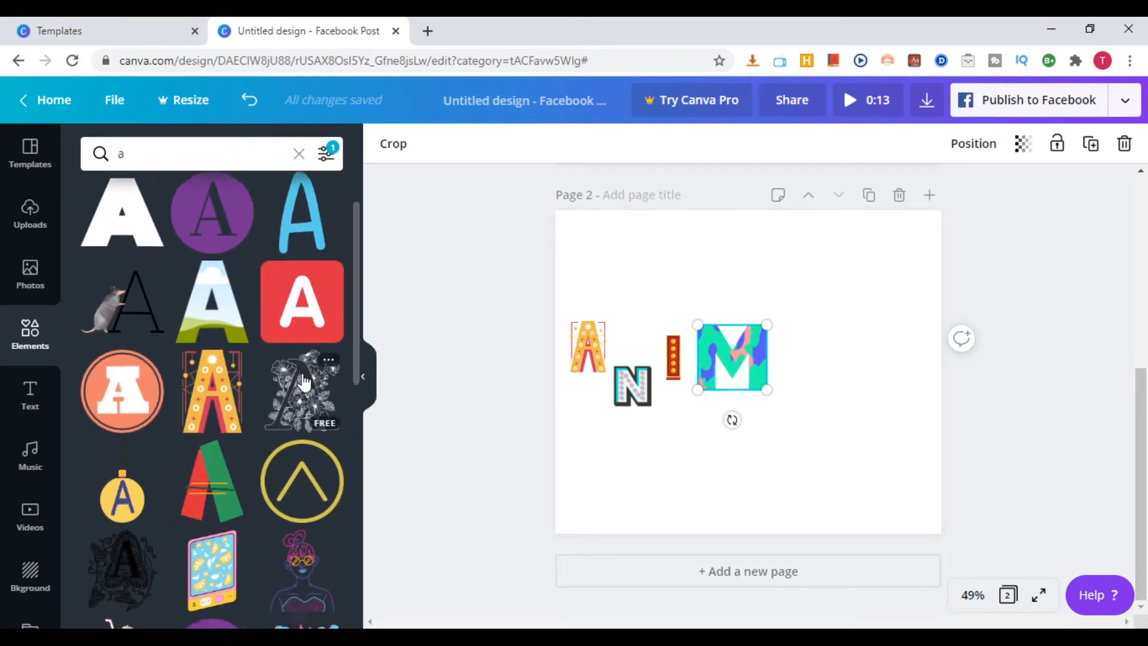
scroll(303, 383, "down", 6)
scroll(302, 418, "down", 8)
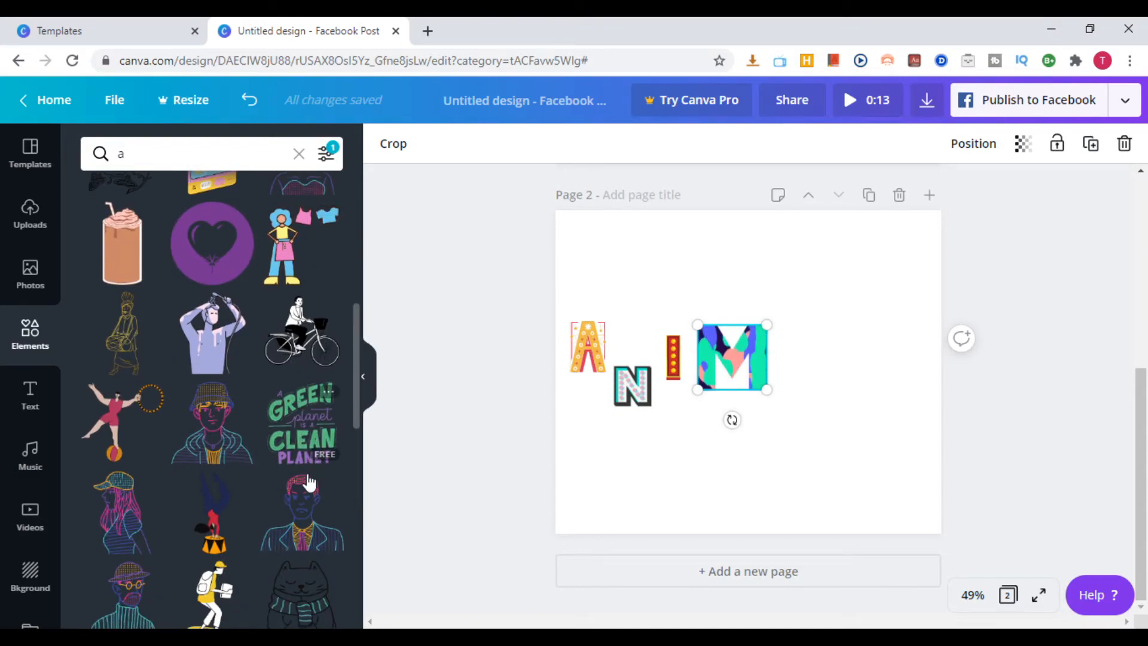
scroll(306, 472, "up", 10)
scroll(306, 462, "up", 10)
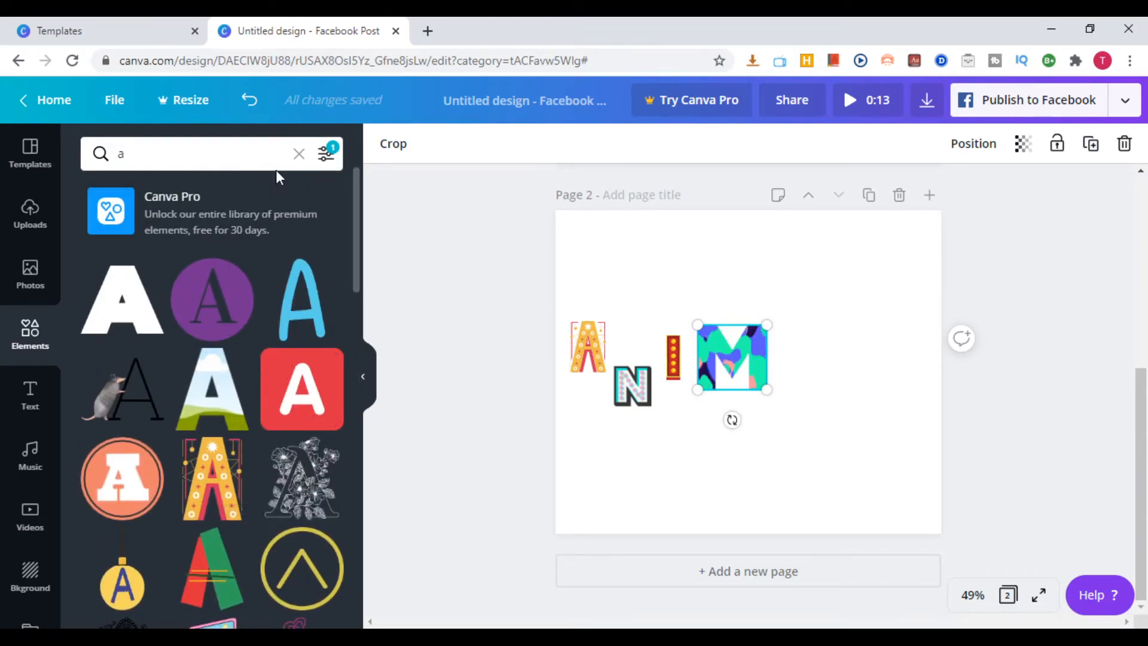
left_click(328, 154)
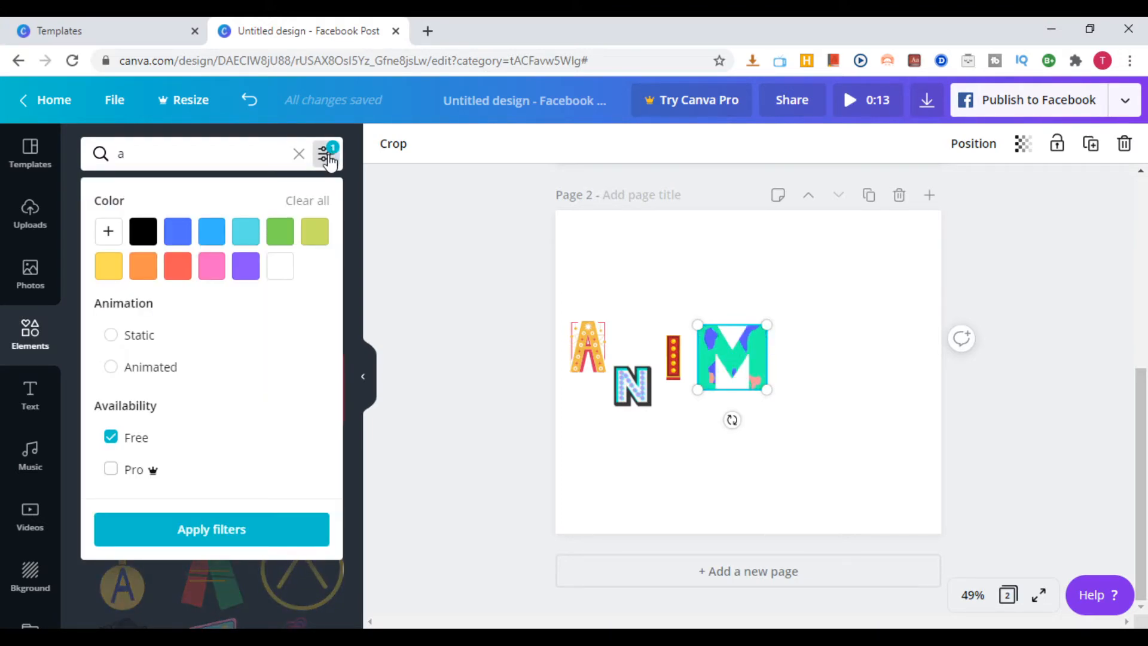
left_click(328, 155)
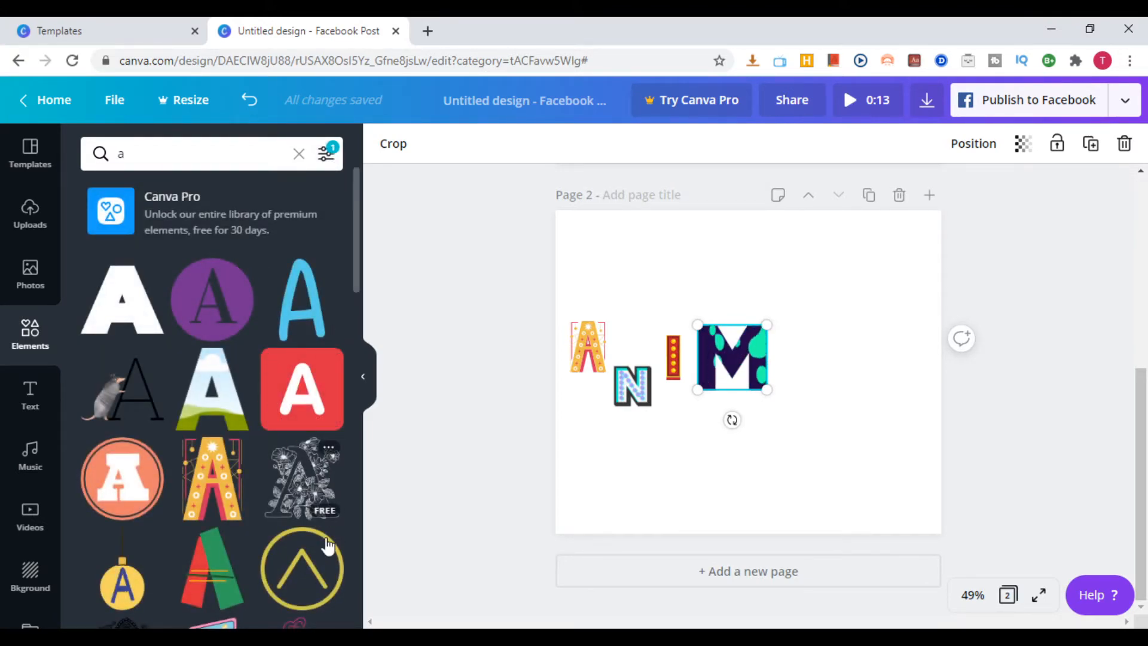
Add the yellow letter A with the dotted pattern and place it to the right of the multicoloured M
scroll(305, 466, "down", 5)
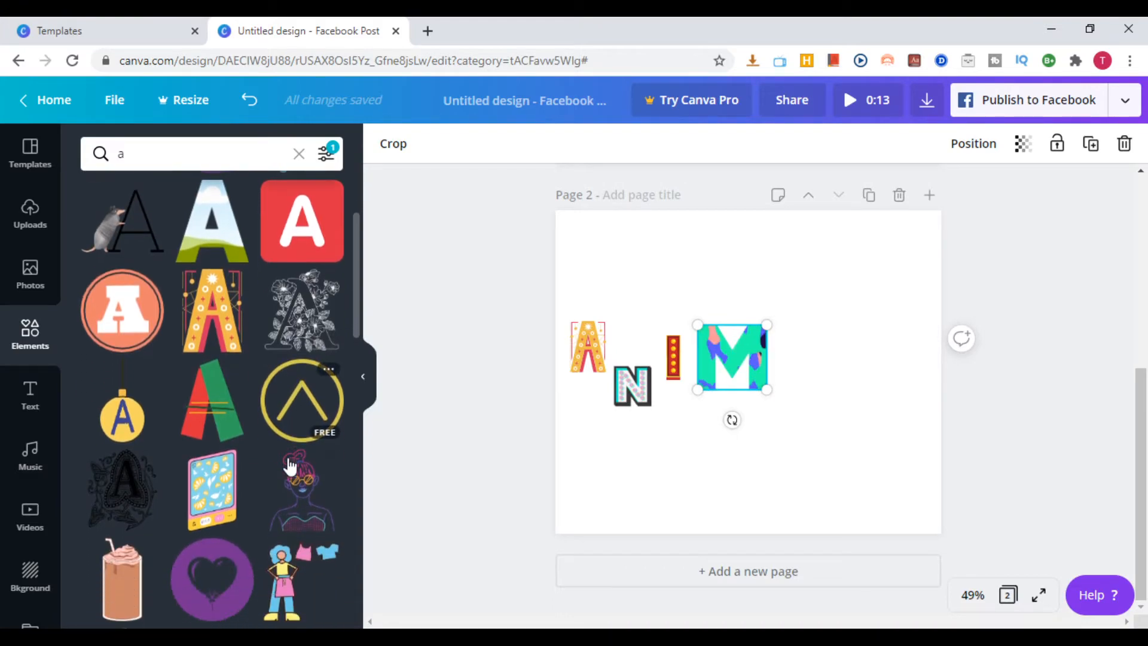
scroll(305, 470, "down", 15)
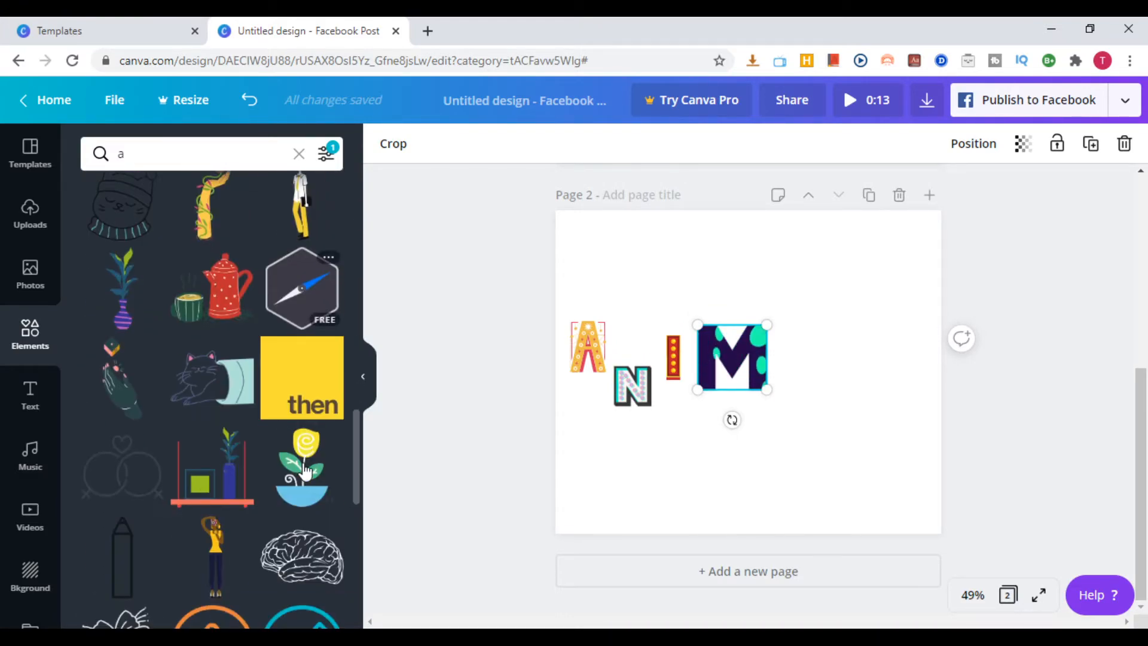
scroll(305, 457, "up", 20)
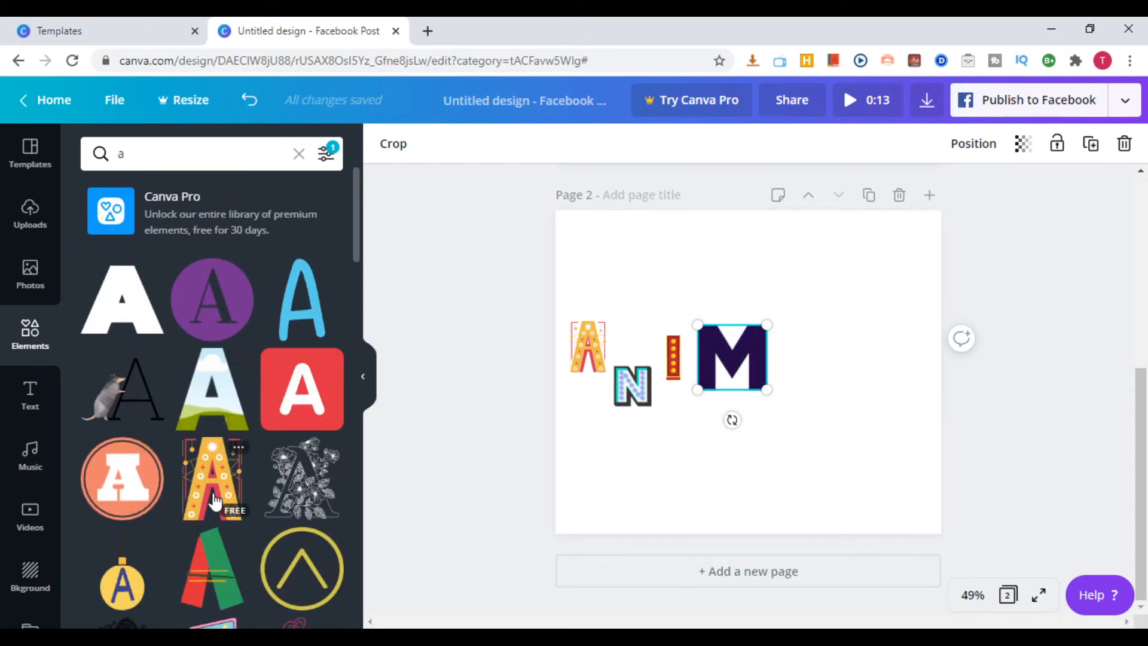
left_click(214, 501)
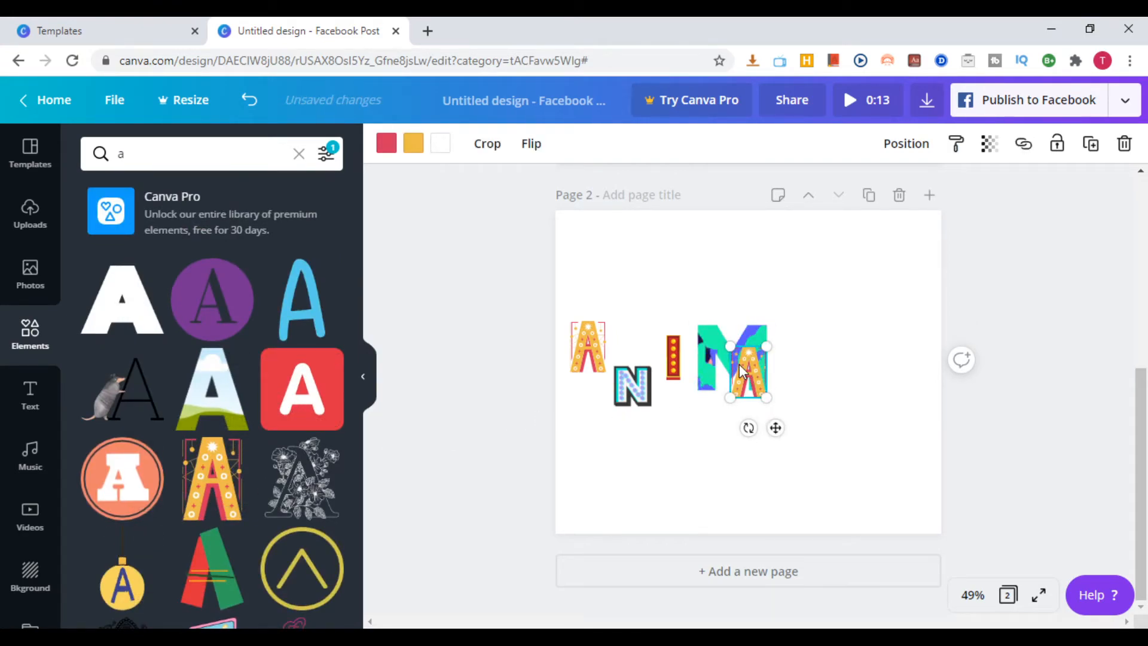
left_click_drag(793, 372, 794, 362)
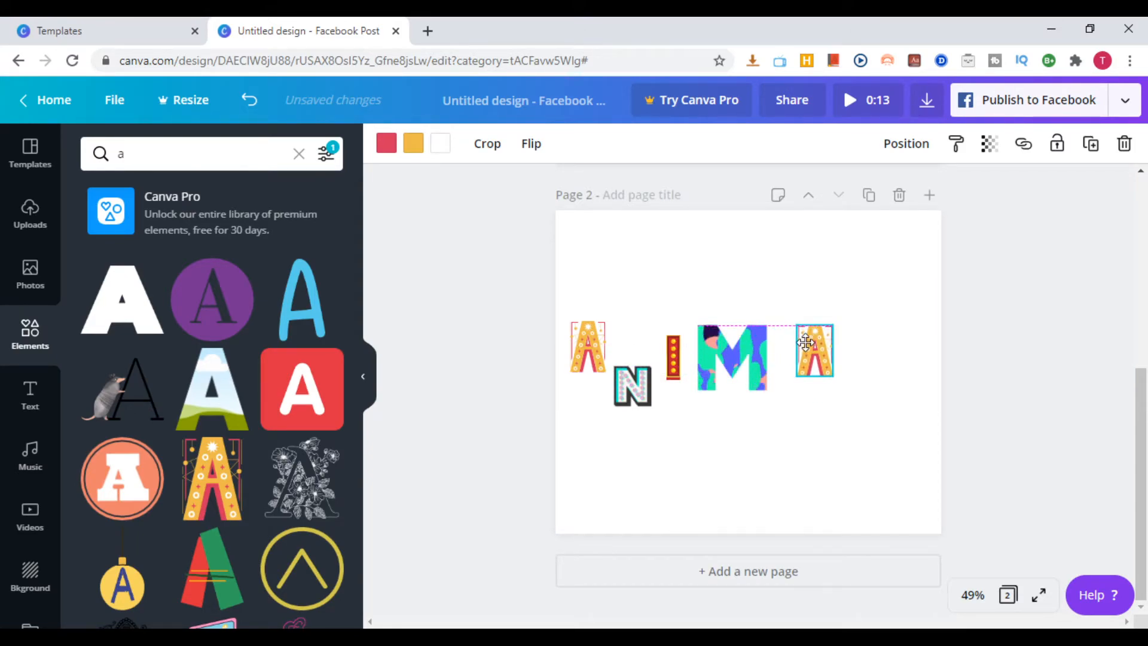
Search the elements for "t" and place the pink brush-stroke letter T, shrunk, just below and right of the second A
left_click(218, 143)
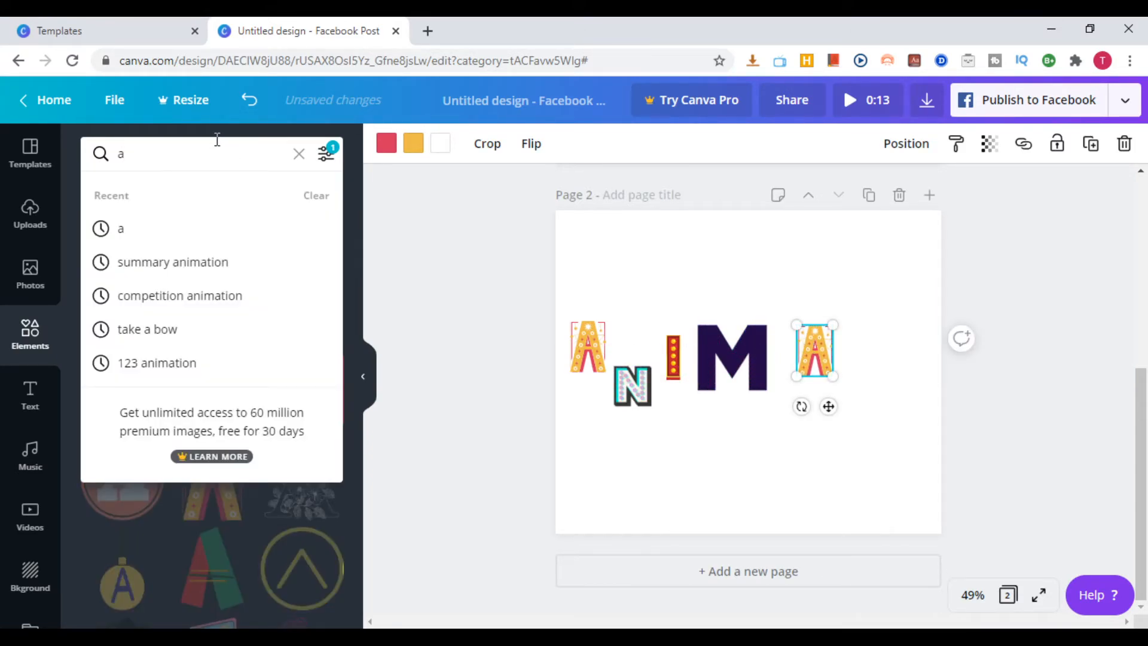
key("BackSpace")
type("t")
key("Return")
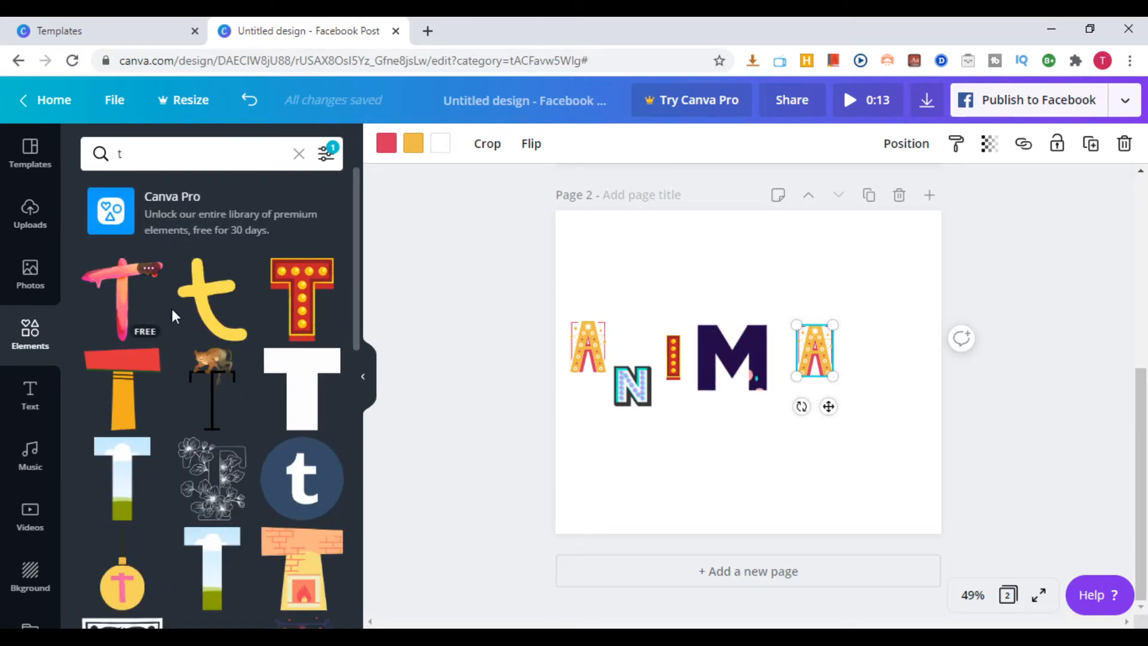
left_click(120, 304)
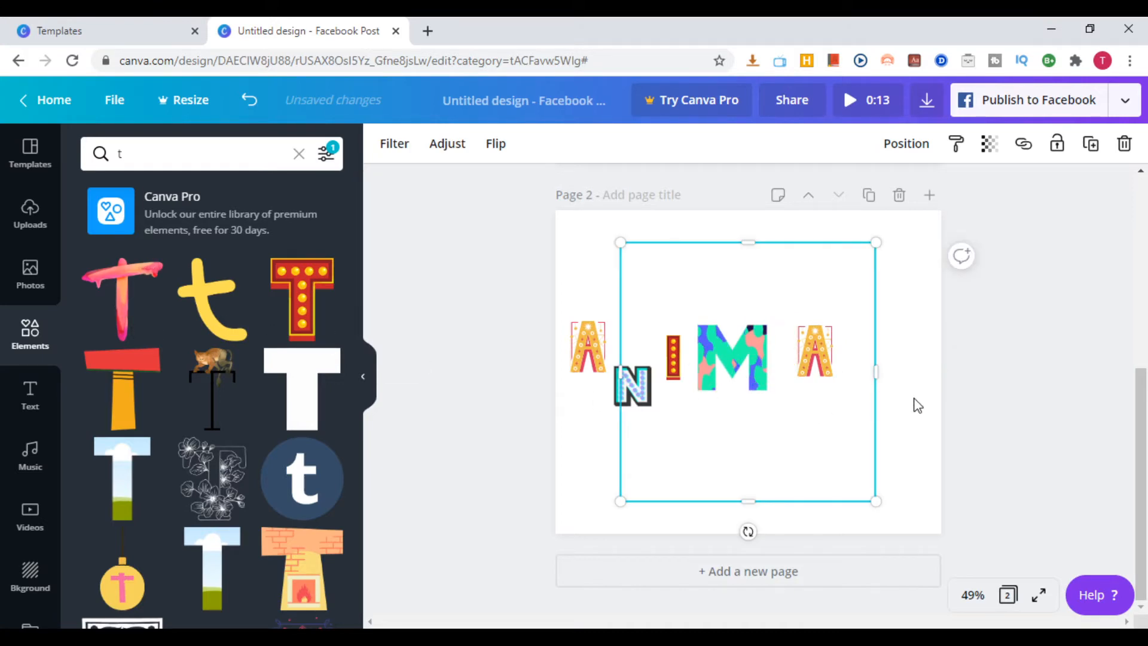
left_click_drag(620, 499, 870, 378)
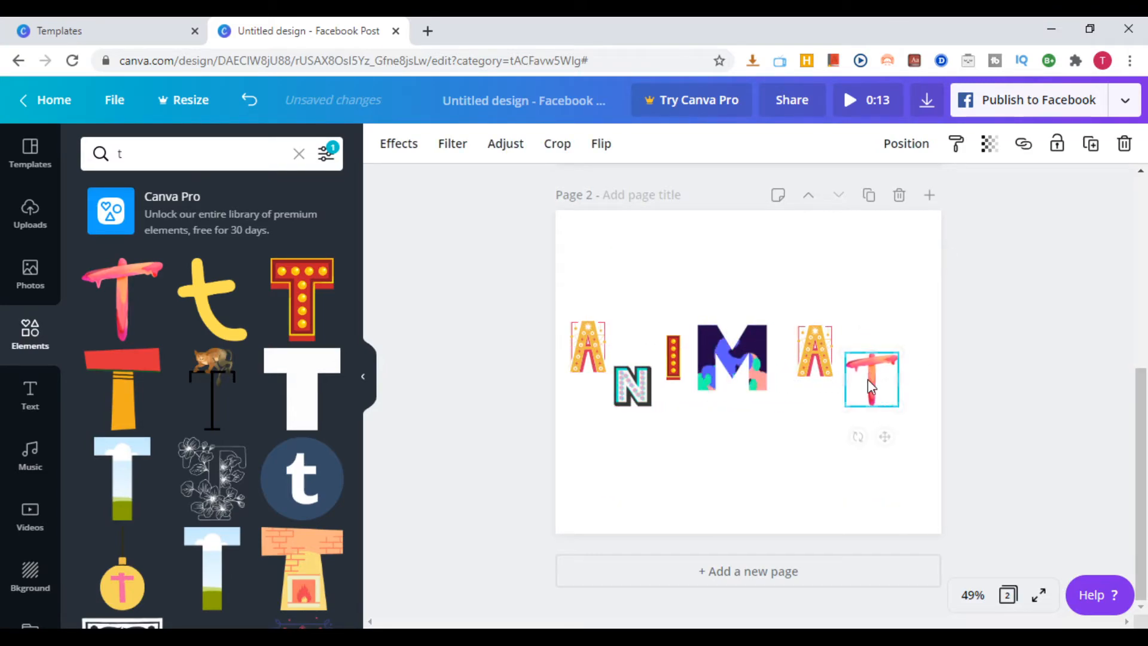
Search the elements for "e" and place the pink letter E with yellow dots, shrunk, above and right of the T at the page edge
left_click(156, 153)
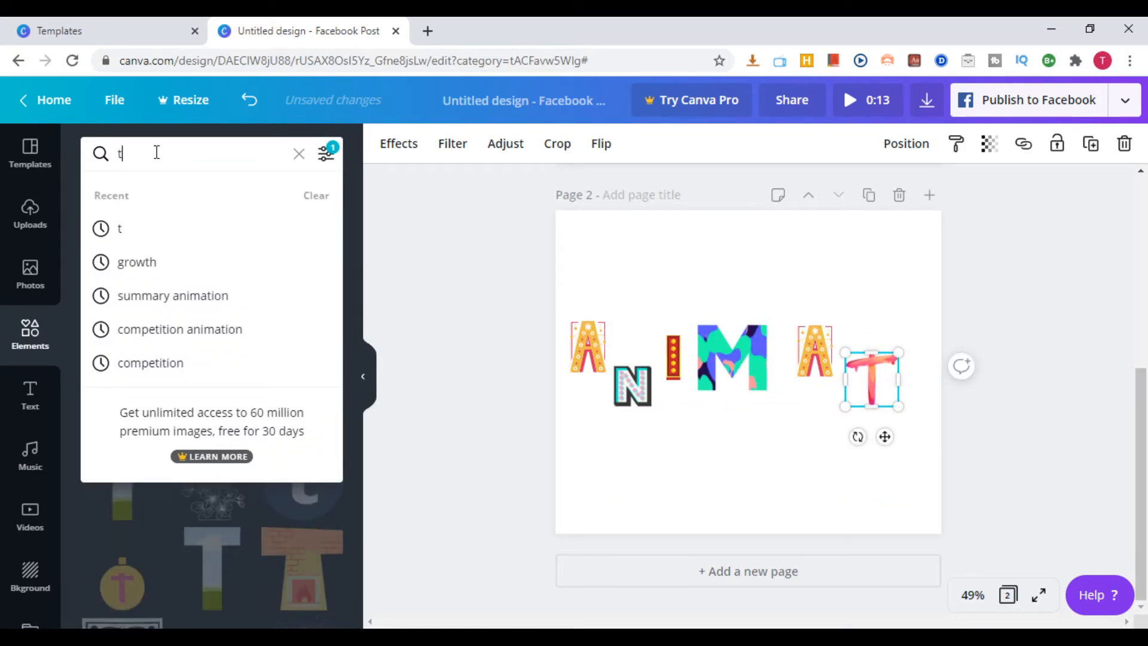
key("BackSpace")
type("e")
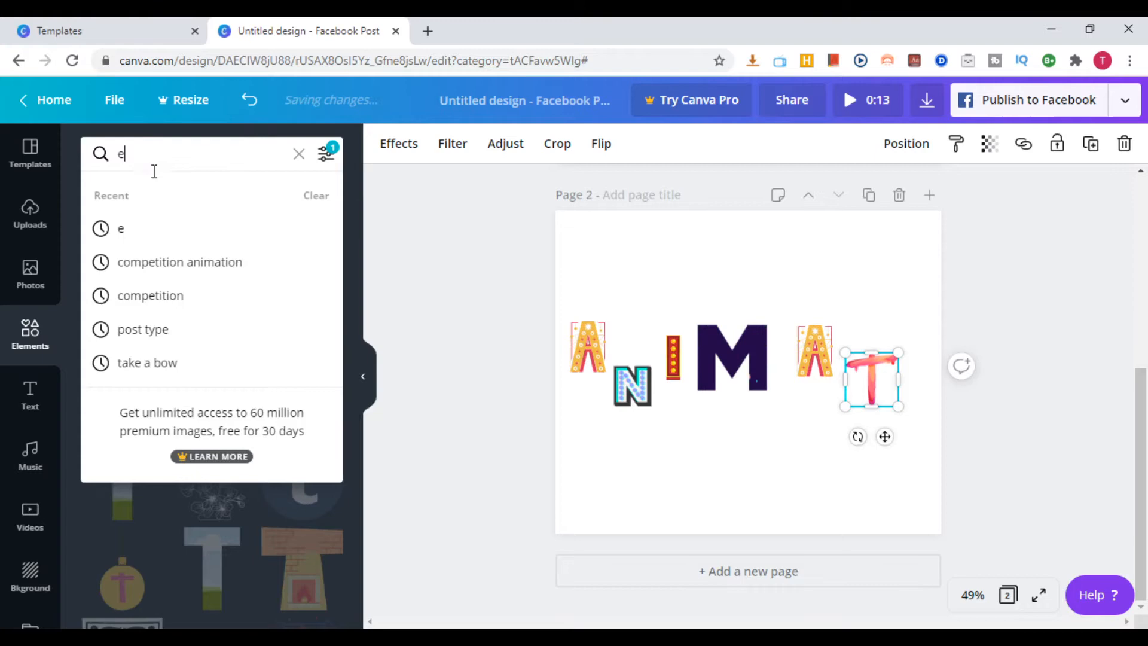
left_click(122, 231)
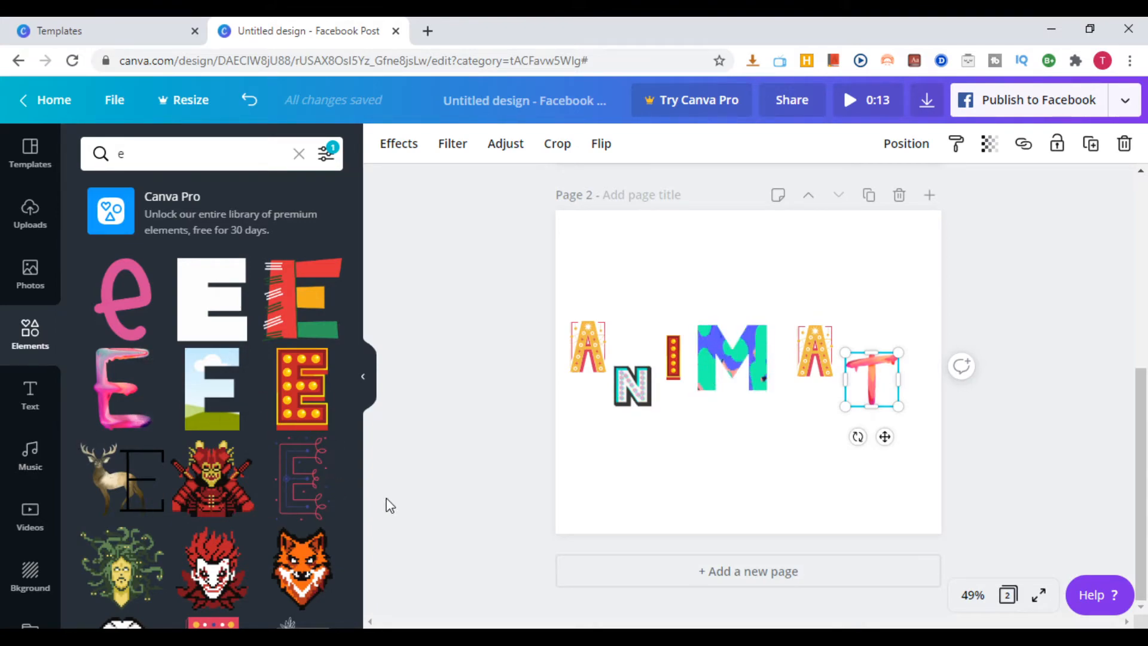
scroll(273, 355, "down", 10)
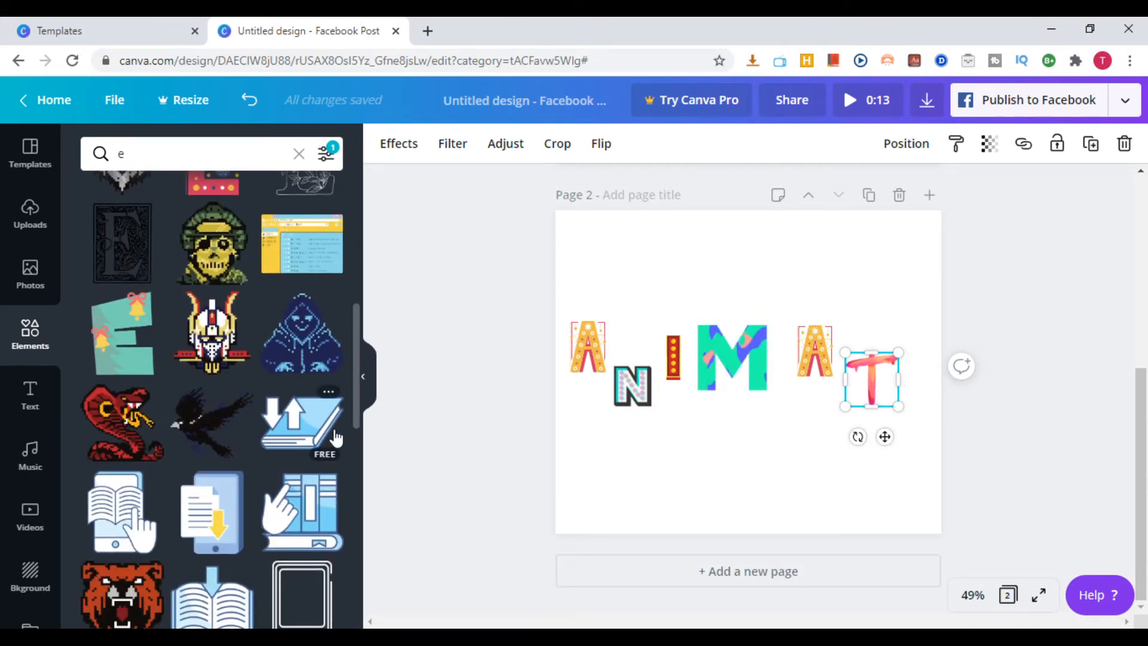
scroll(339, 435, "up", 2)
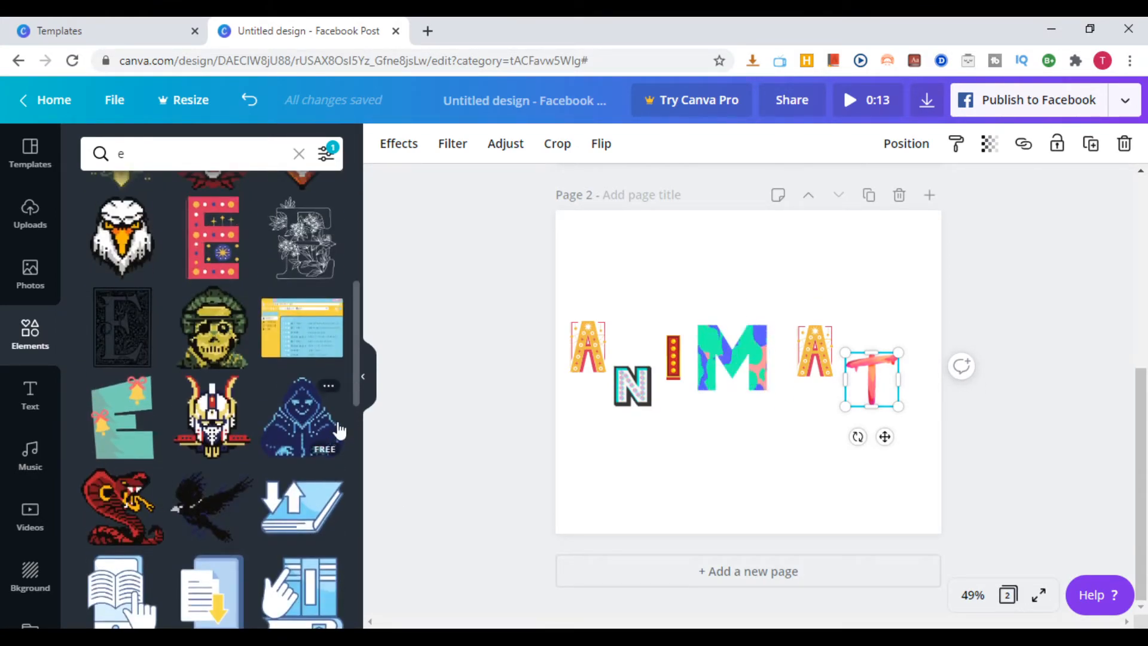
left_click(222, 255)
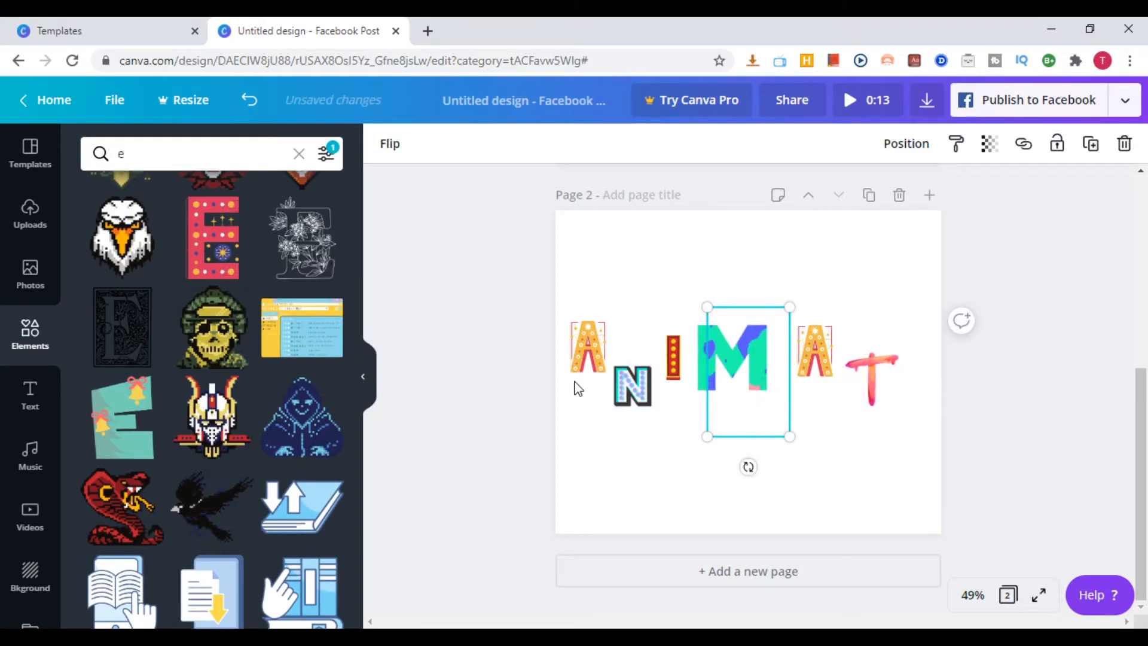
left_click_drag(791, 438, 926, 336)
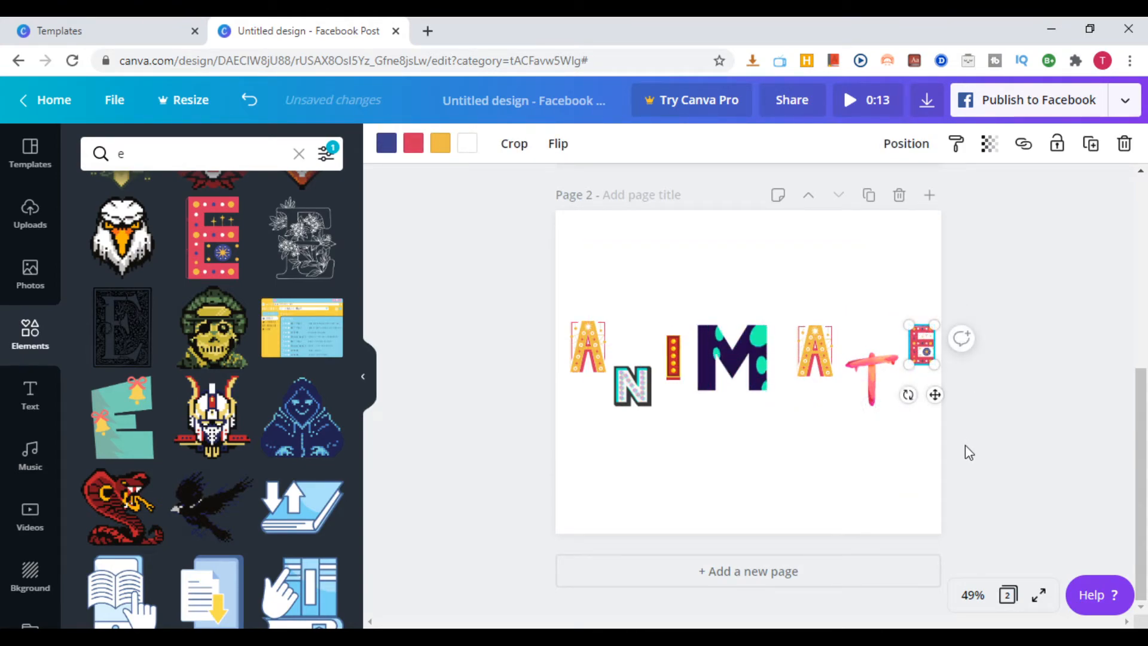
left_click(1032, 413)
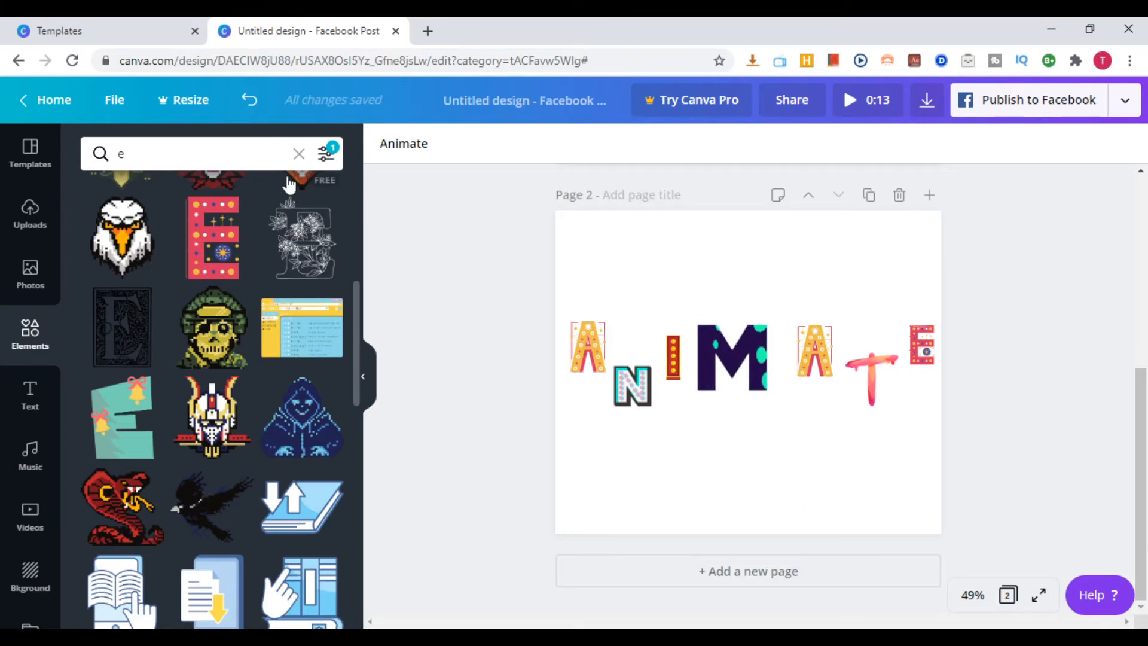
Add a heading reading "Animate" and place it centred below the row of decorative letters
left_click(298, 155)
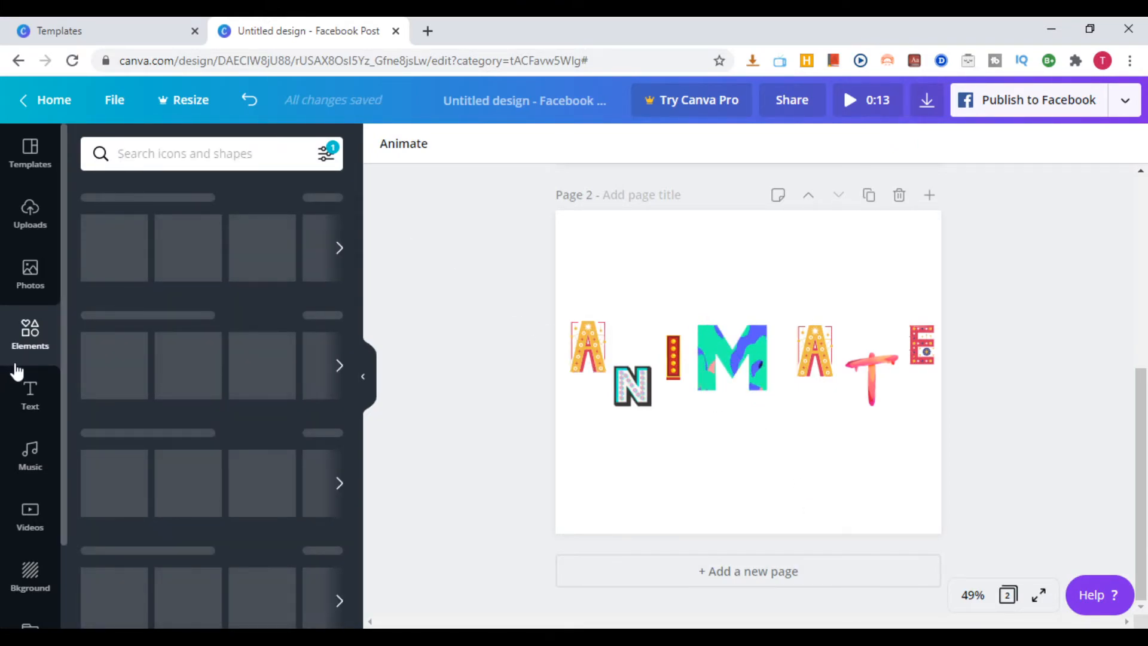
left_click(33, 398)
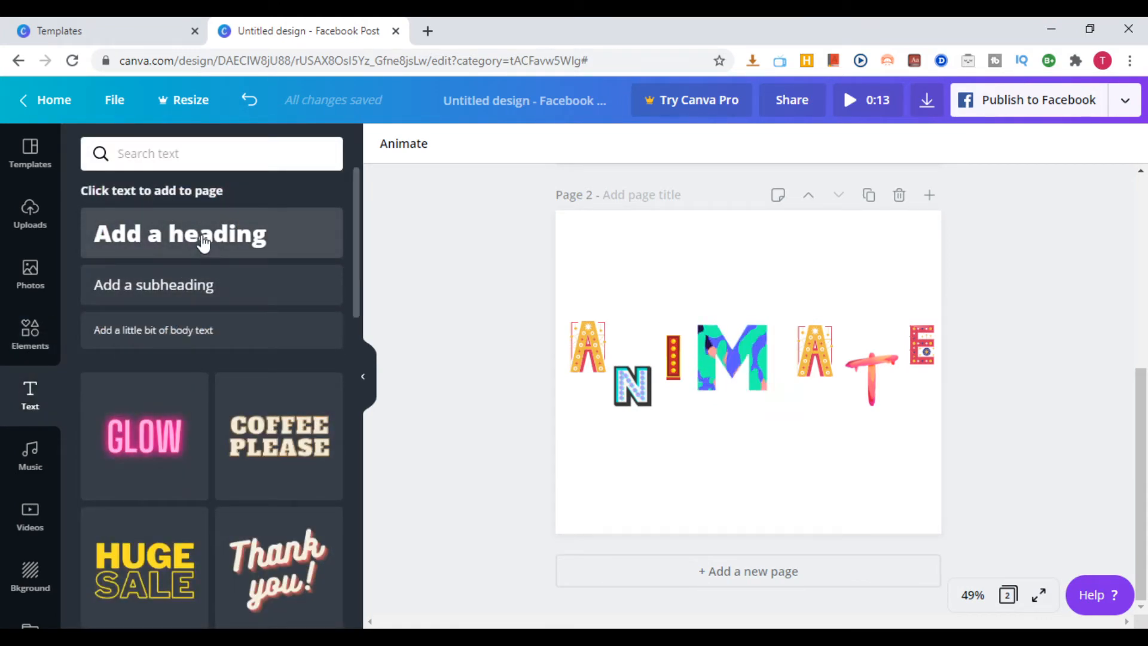
left_click(179, 234)
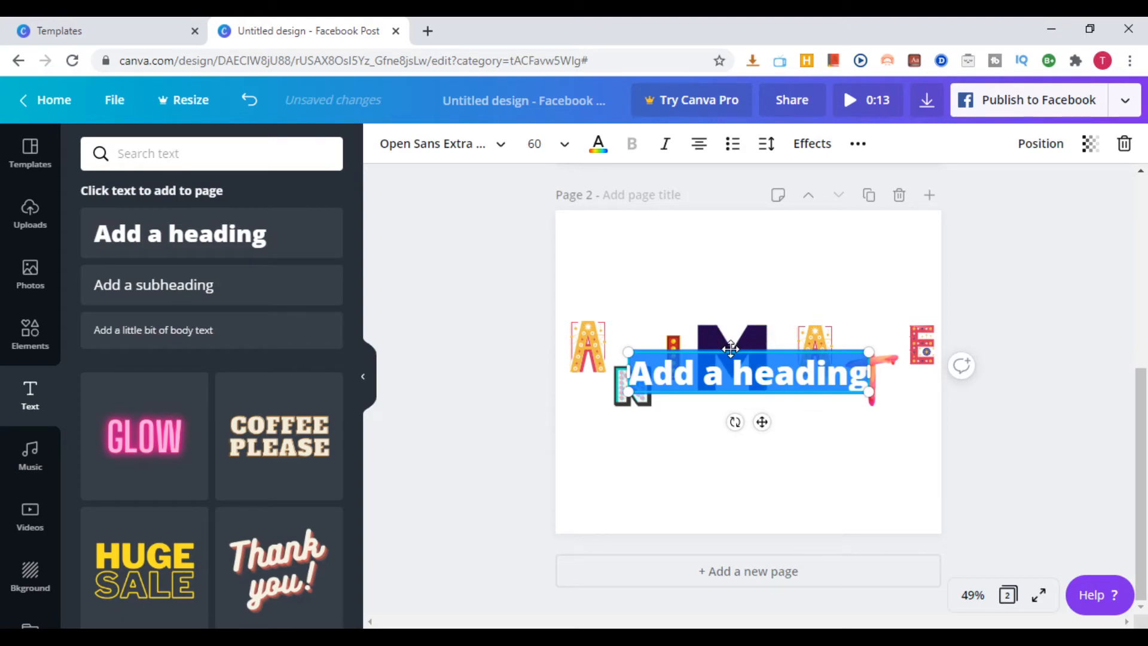
left_click_drag(734, 352, 738, 422)
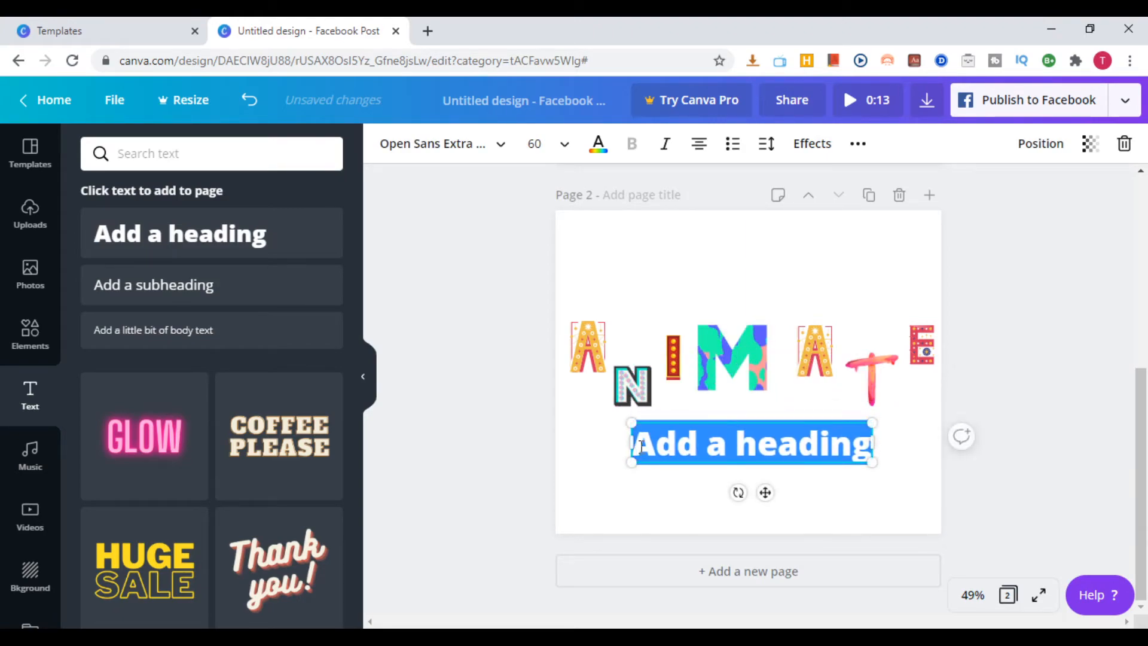
left_click_drag(641, 445, 943, 446)
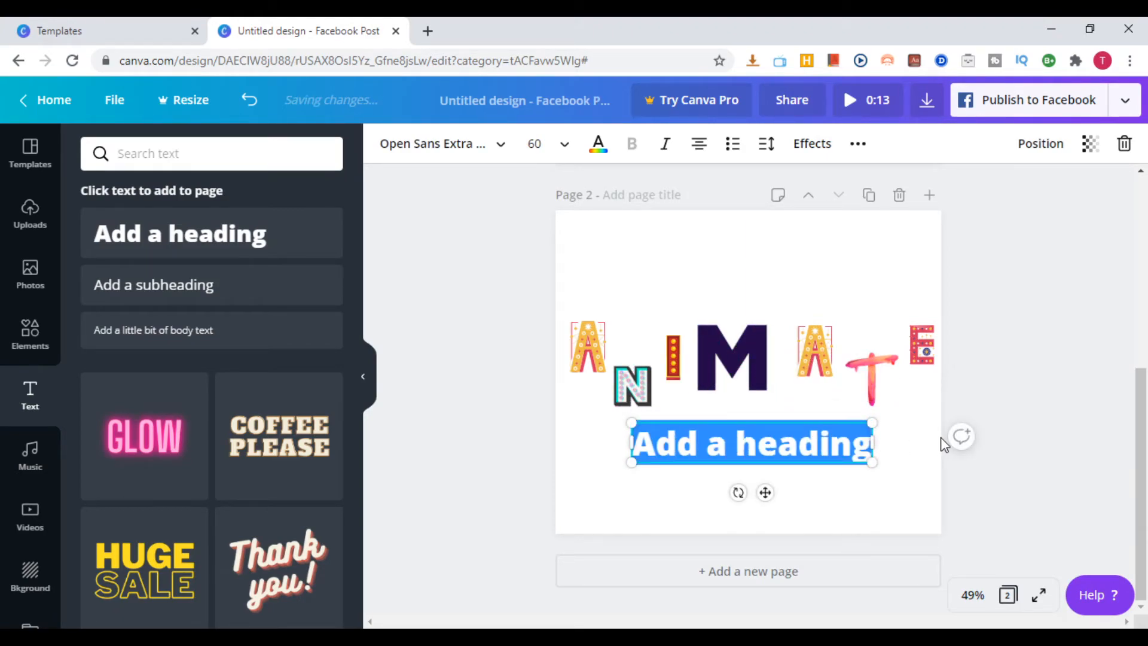
type("Animat")
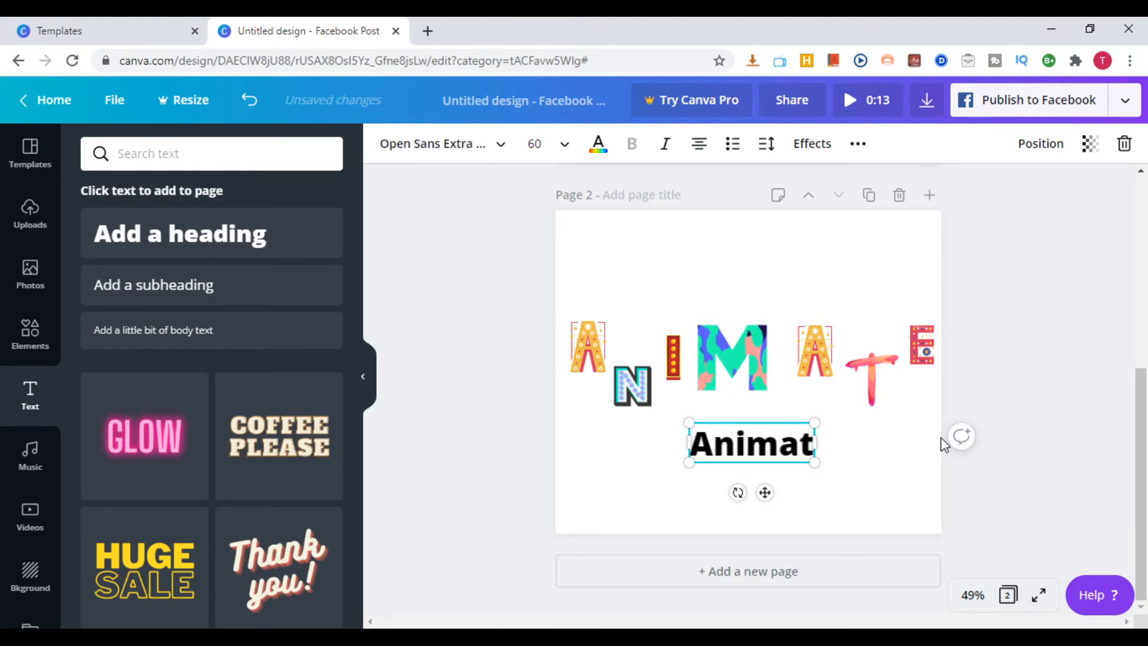
type("e")
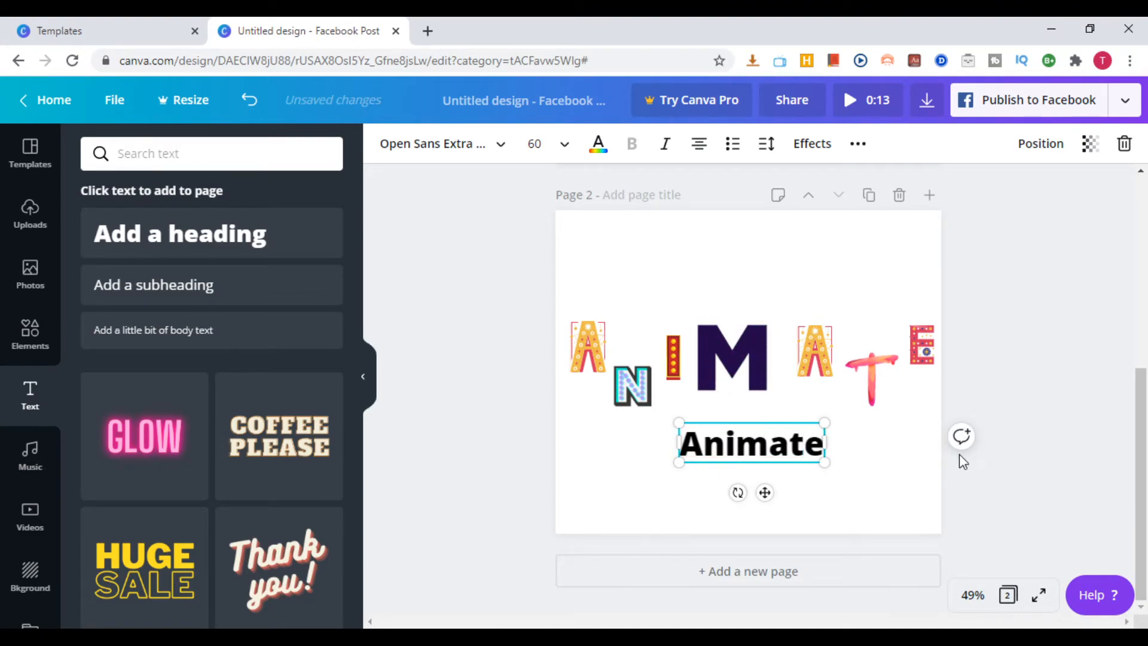
left_click(998, 421)
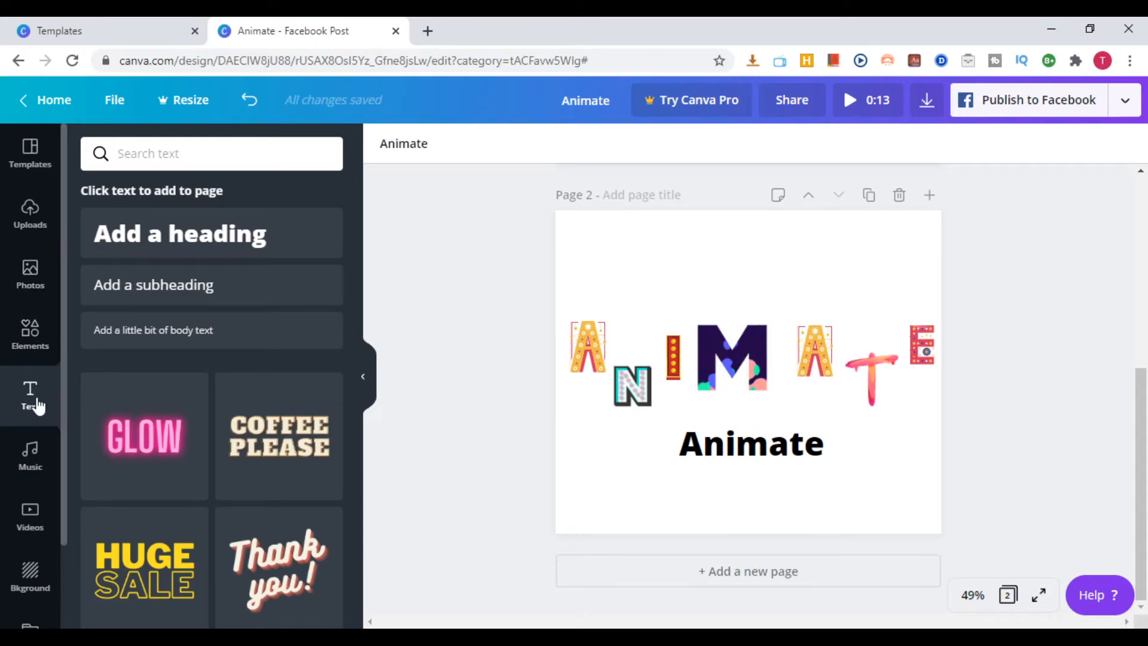
Browse the free element categories and look through the photo grid layouts
left_click(32, 338)
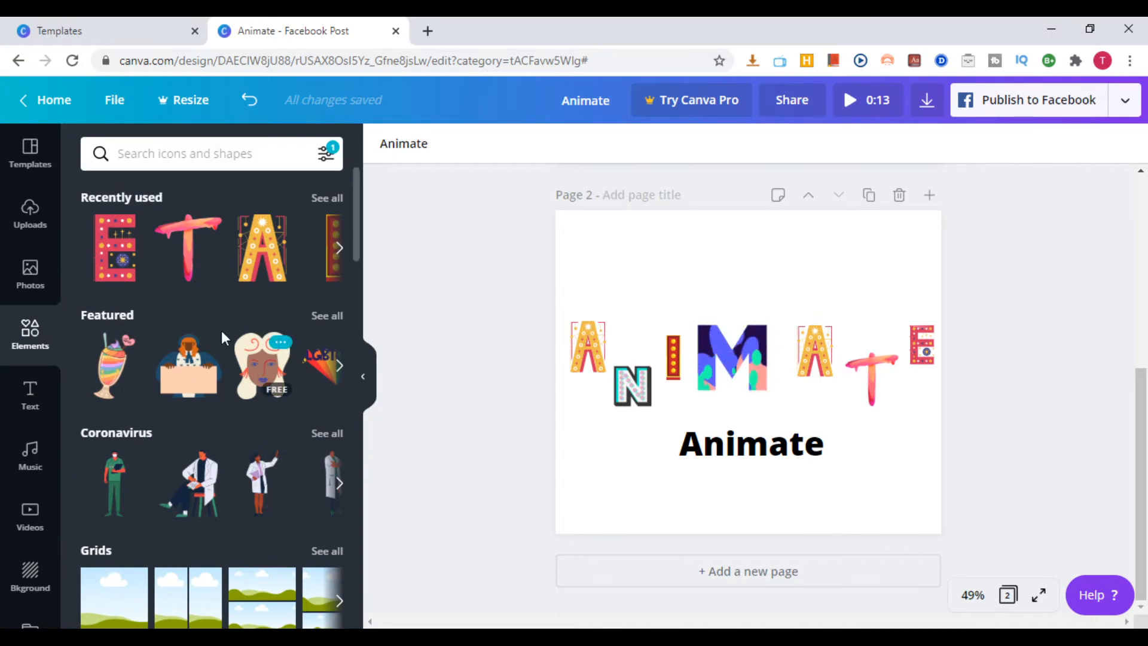
scroll(275, 475, "down", 1)
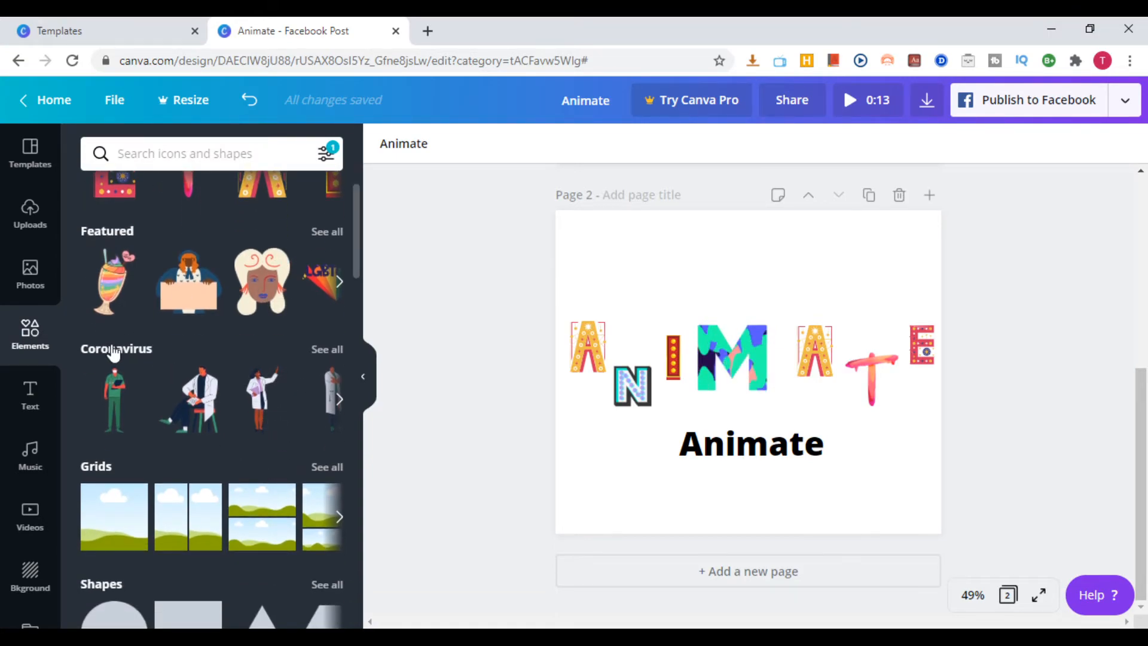
scroll(127, 380, "down", 1)
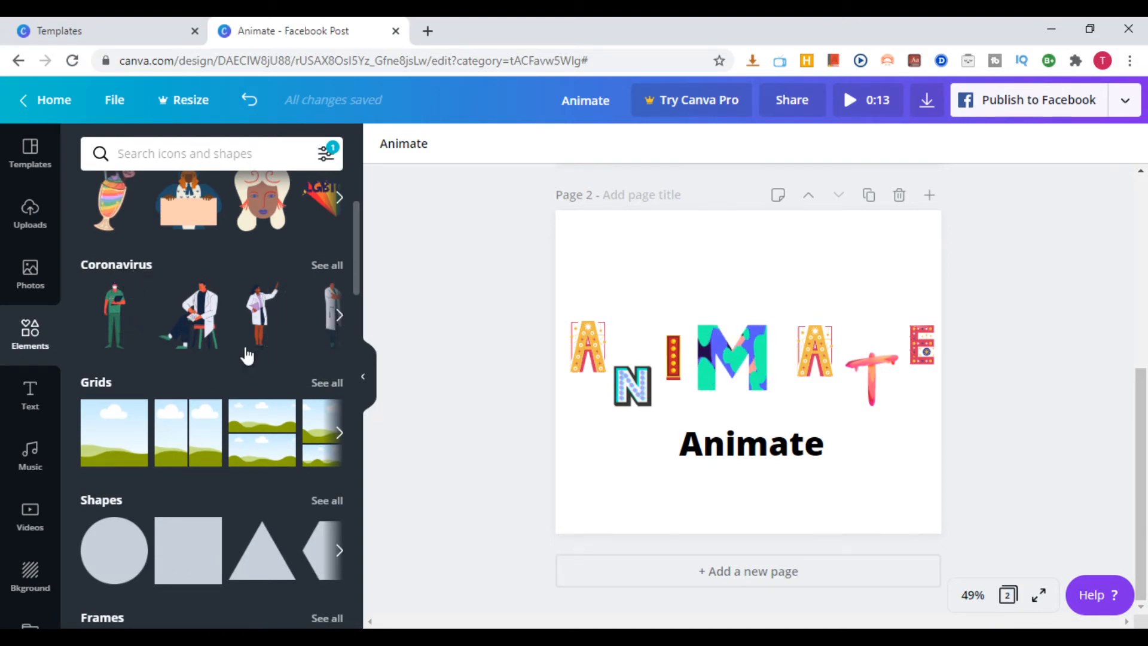
left_click(339, 436)
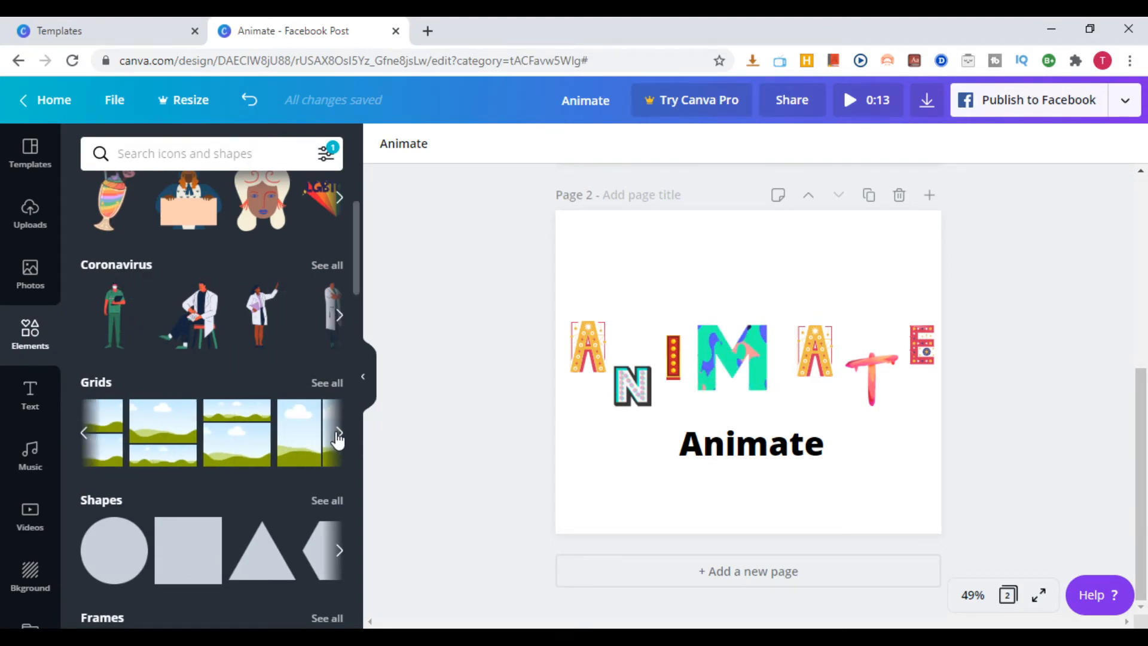
left_click(85, 435)
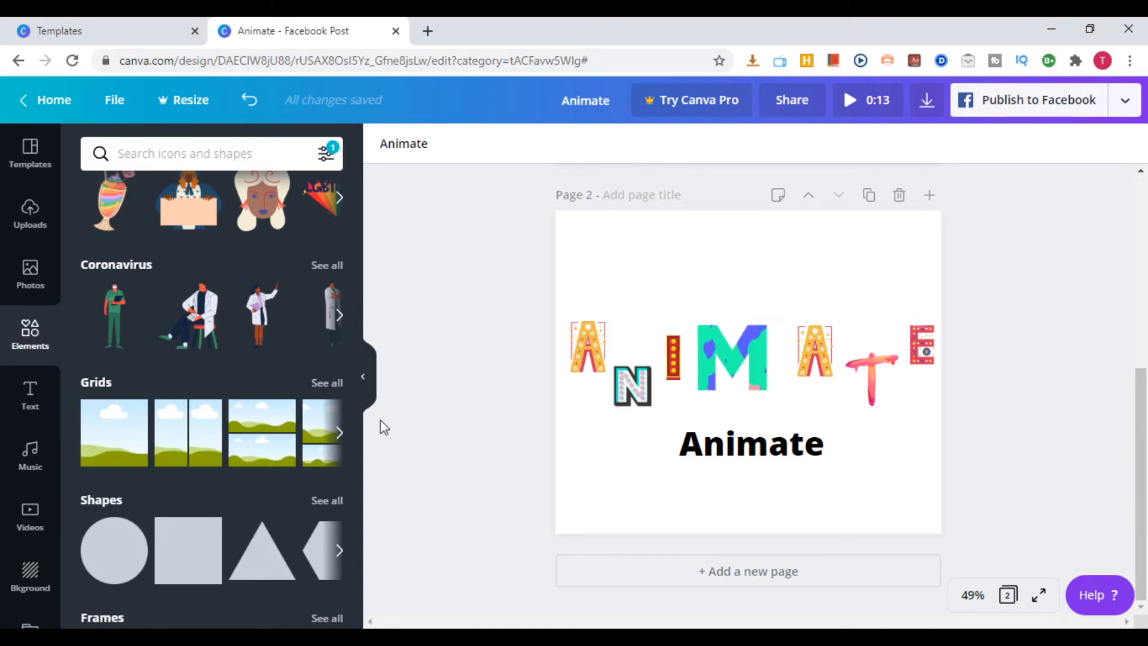
left_click(340, 434)
left_click(341, 435)
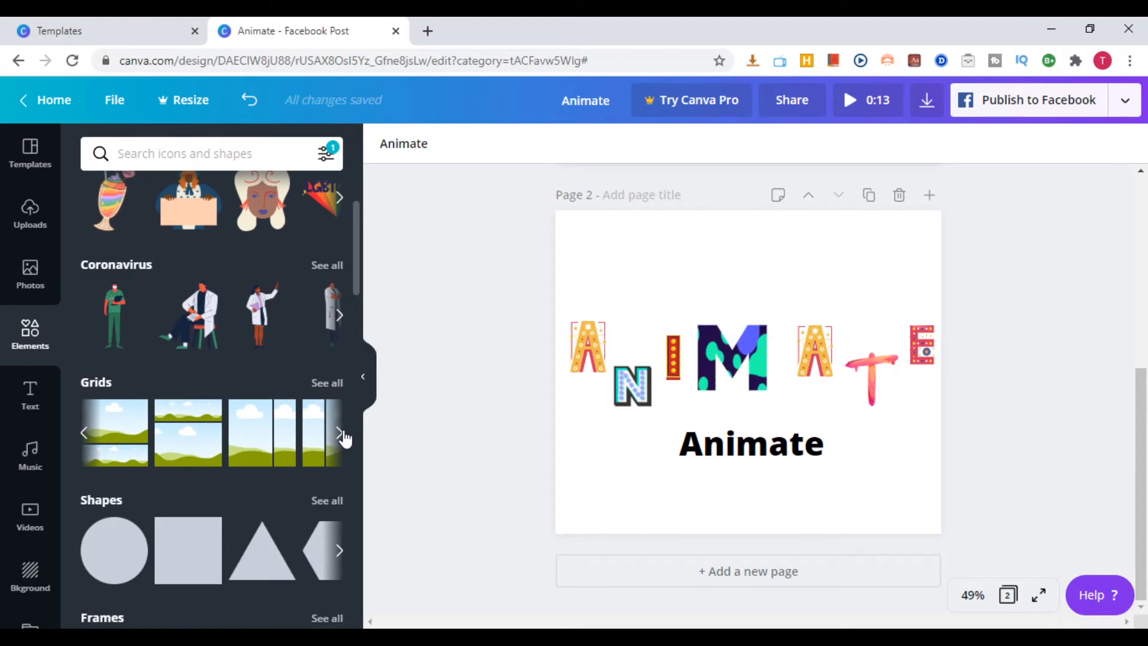
left_click(341, 435)
Add a circle shape to page two and move it up to the page's top edge, left of centre
scroll(172, 462, "down", 3)
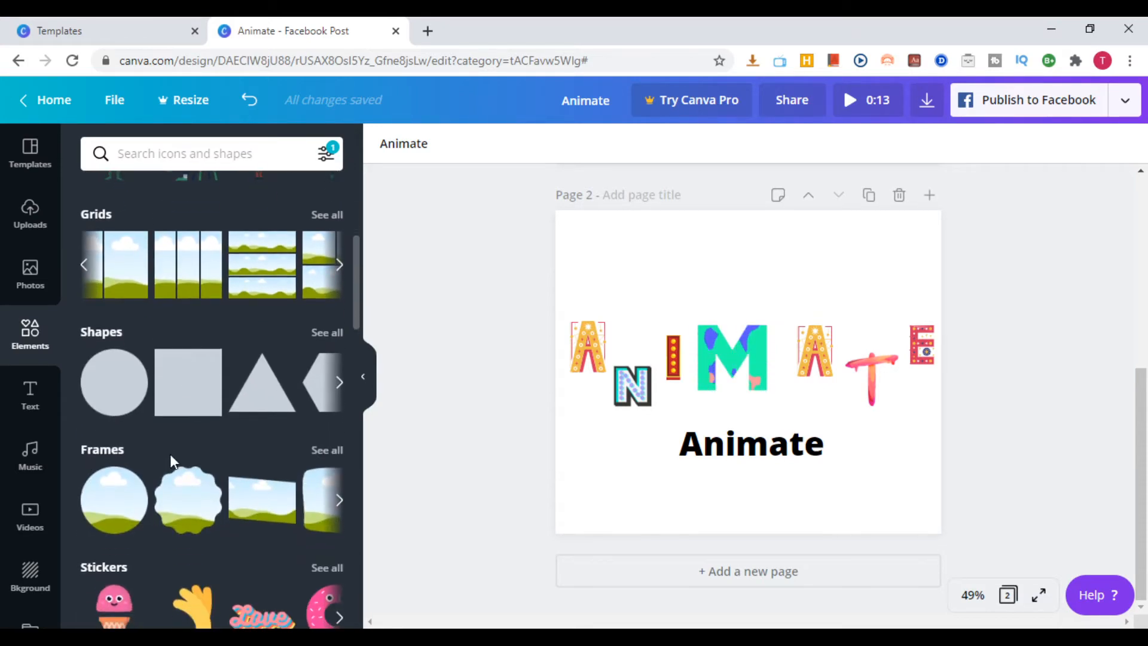
left_click(114, 386)
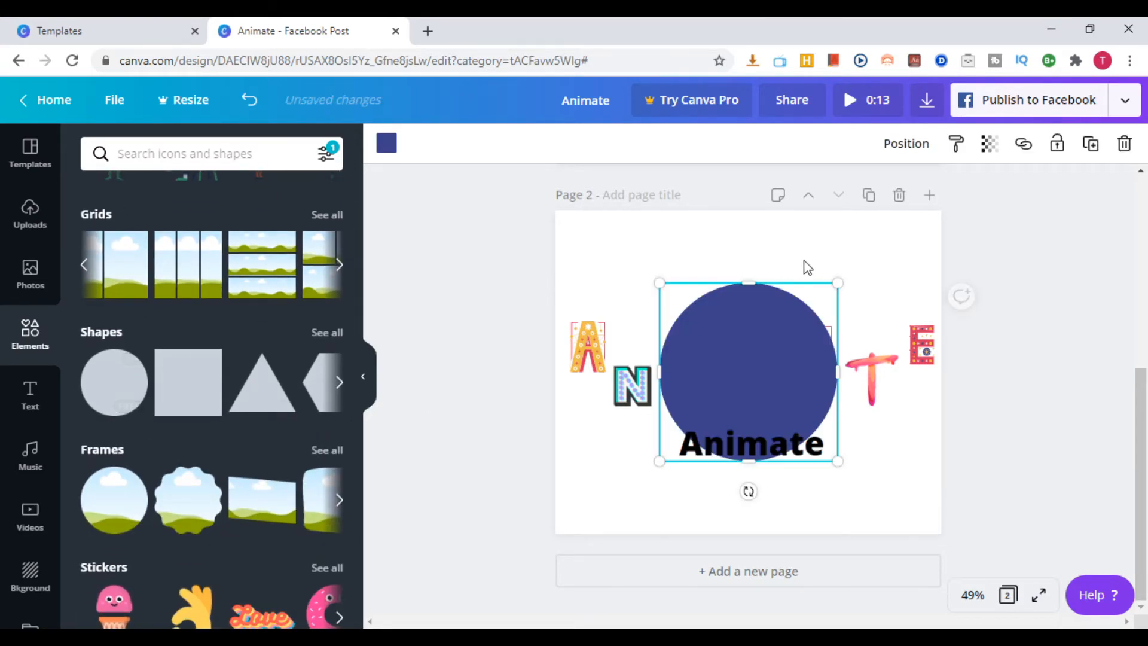
left_click_drag(768, 361, 702, 282)
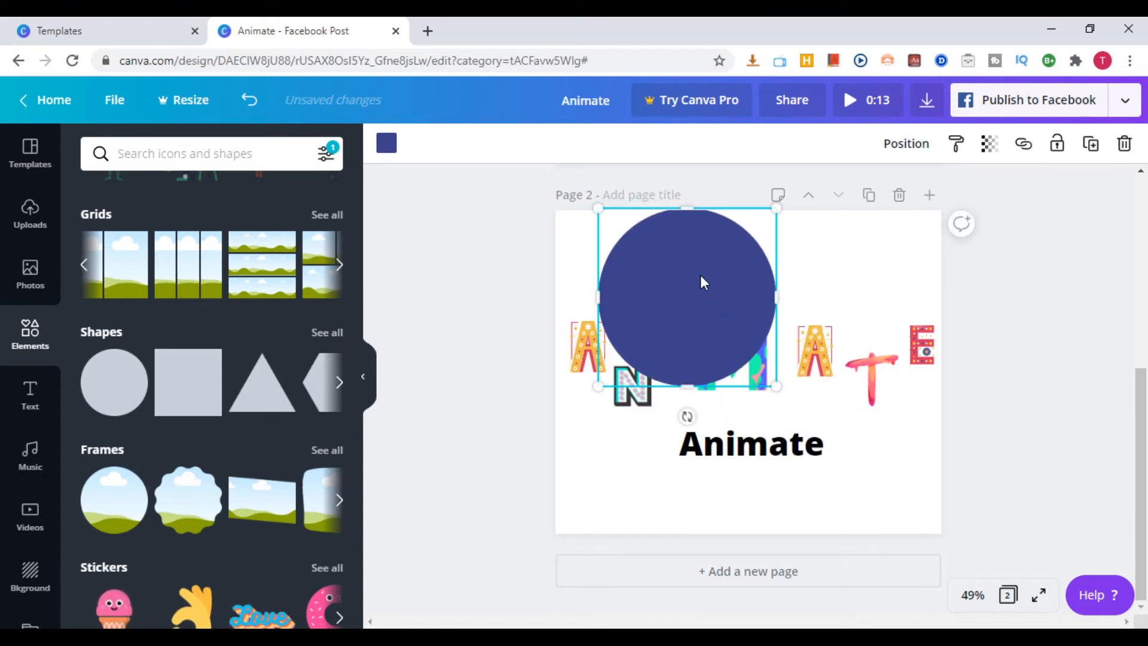
Recolour the circle bright red from the default colours and shrink it to sit clear above the decorative letters
left_click(387, 145)
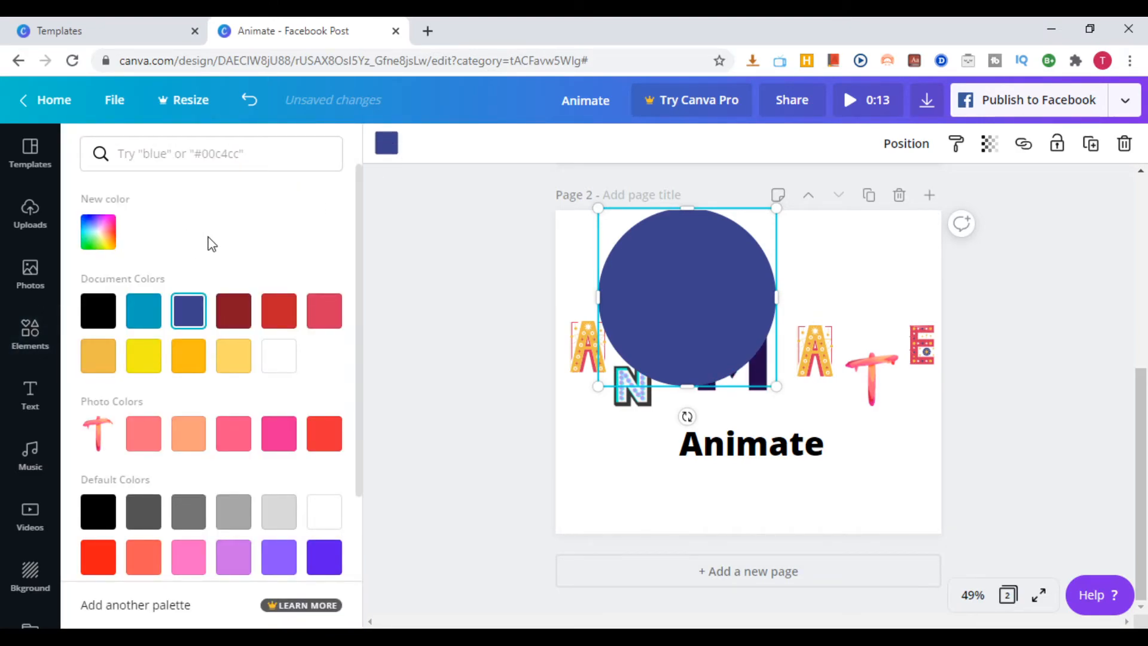
scroll(113, 389, "down", 2)
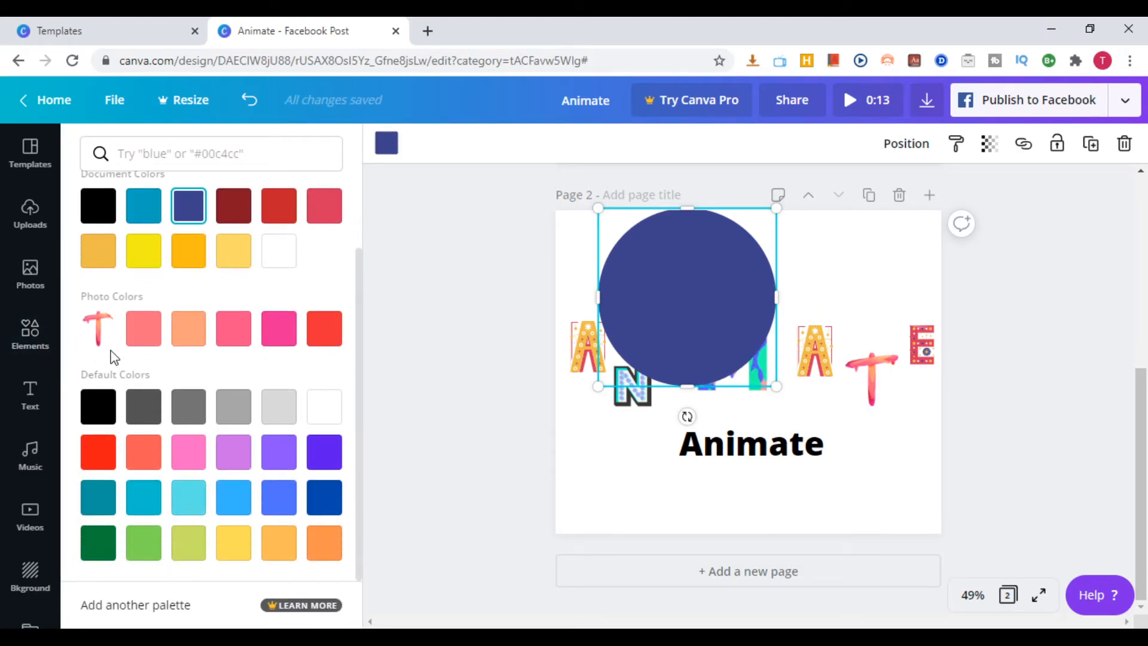
left_click(96, 454)
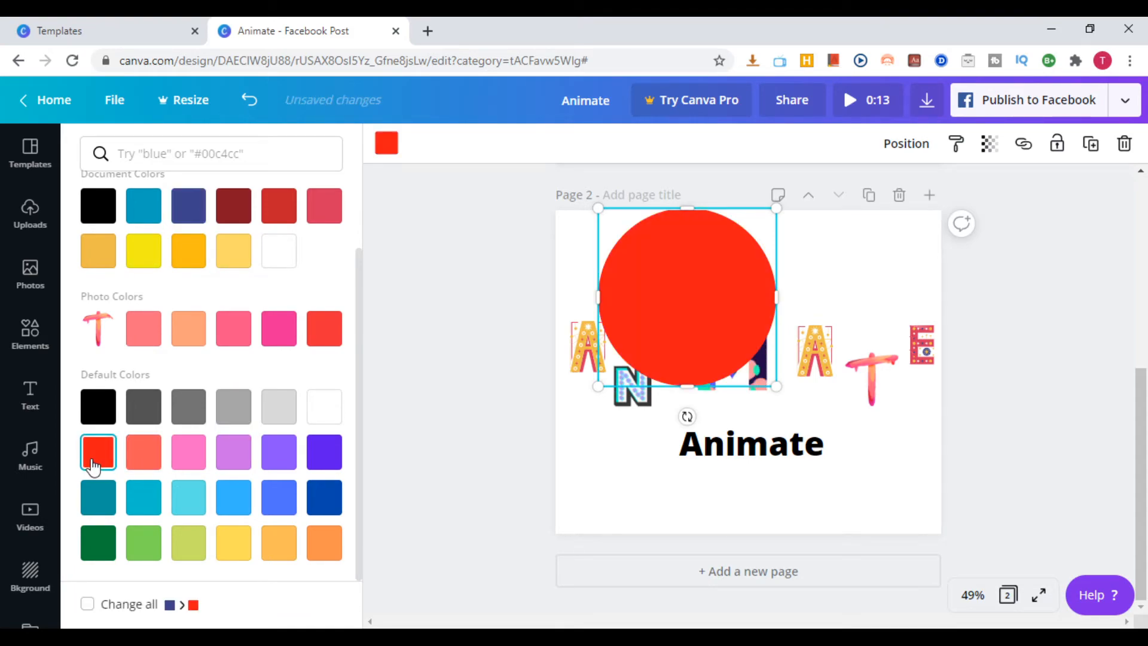
left_click(432, 284)
left_click_drag(778, 387, 670, 275)
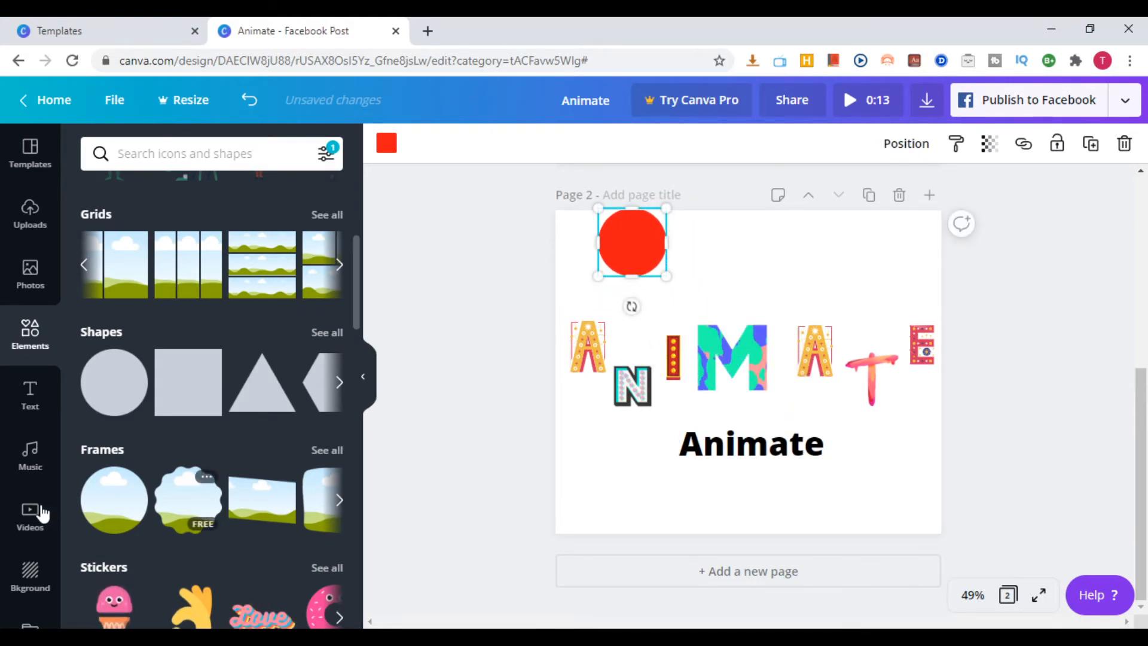
Add the yellow OK-hand sticker, shrink it and place it in the page's lower-right corner
scroll(239, 467, "down", 3)
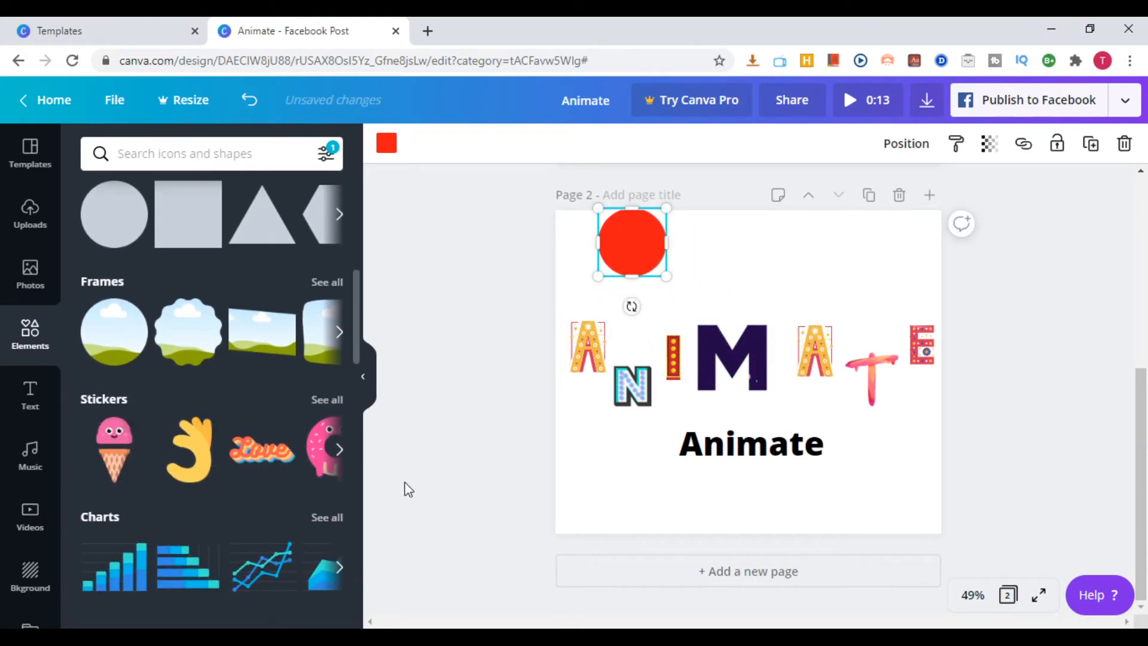
left_click(203, 463)
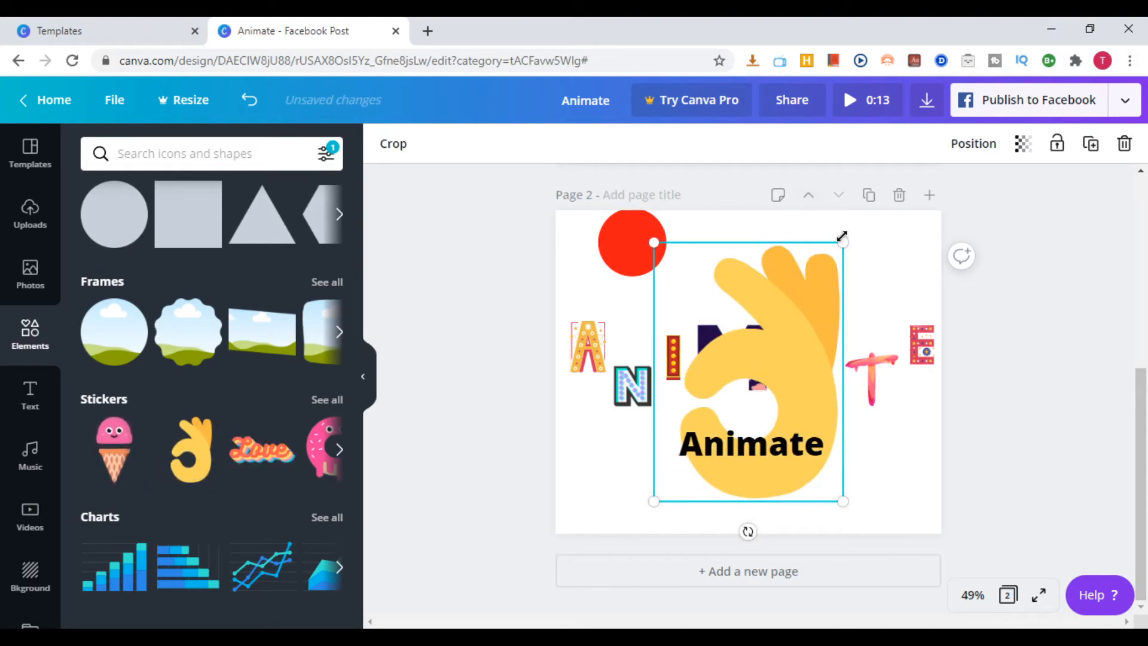
left_click_drag(842, 242, 726, 472)
left_click_drag(657, 486, 890, 483)
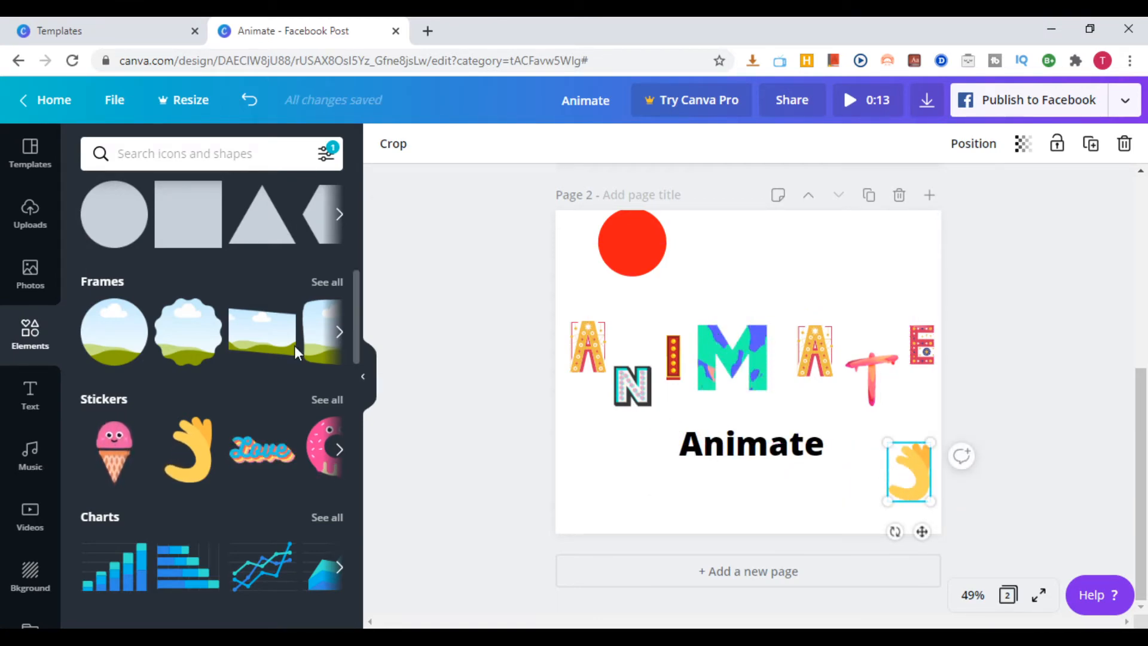
Add the blue stacked bar chart from the charts category, shrink it and place it in the page's lower-left corner
left_click(340, 449)
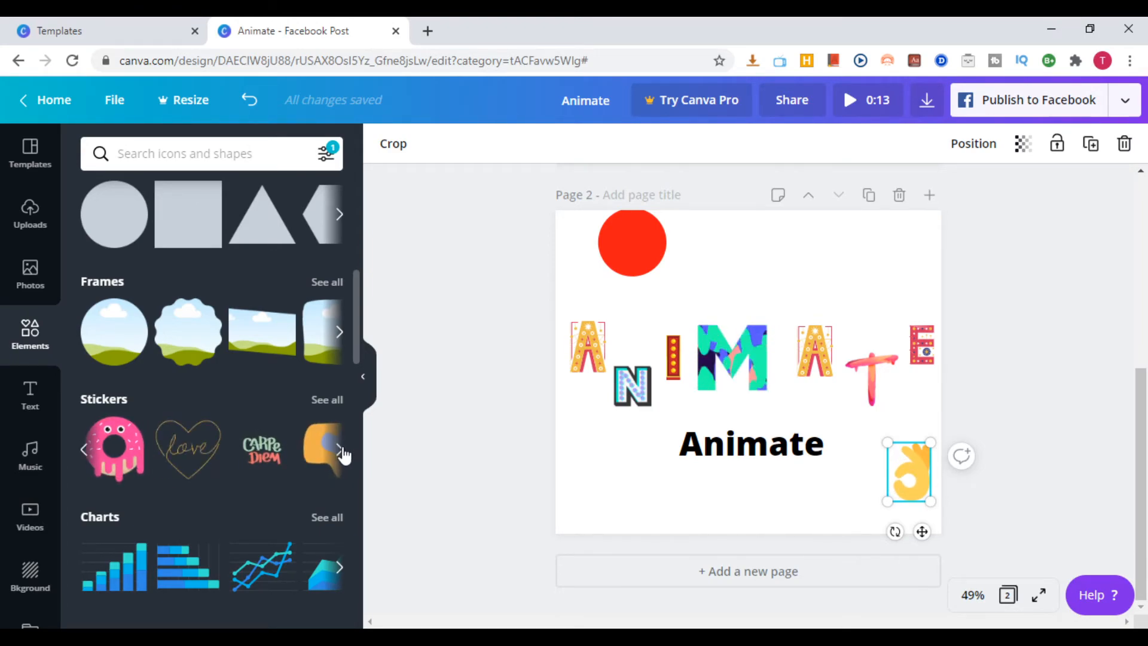
left_click(340, 450)
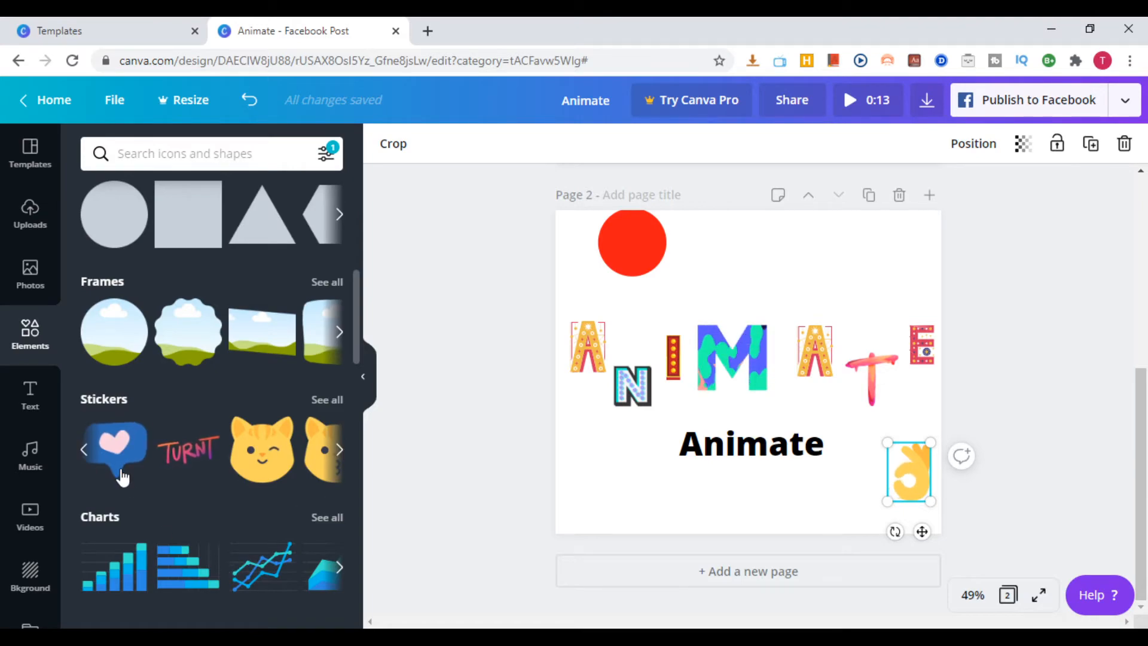
scroll(118, 439, "down", 4)
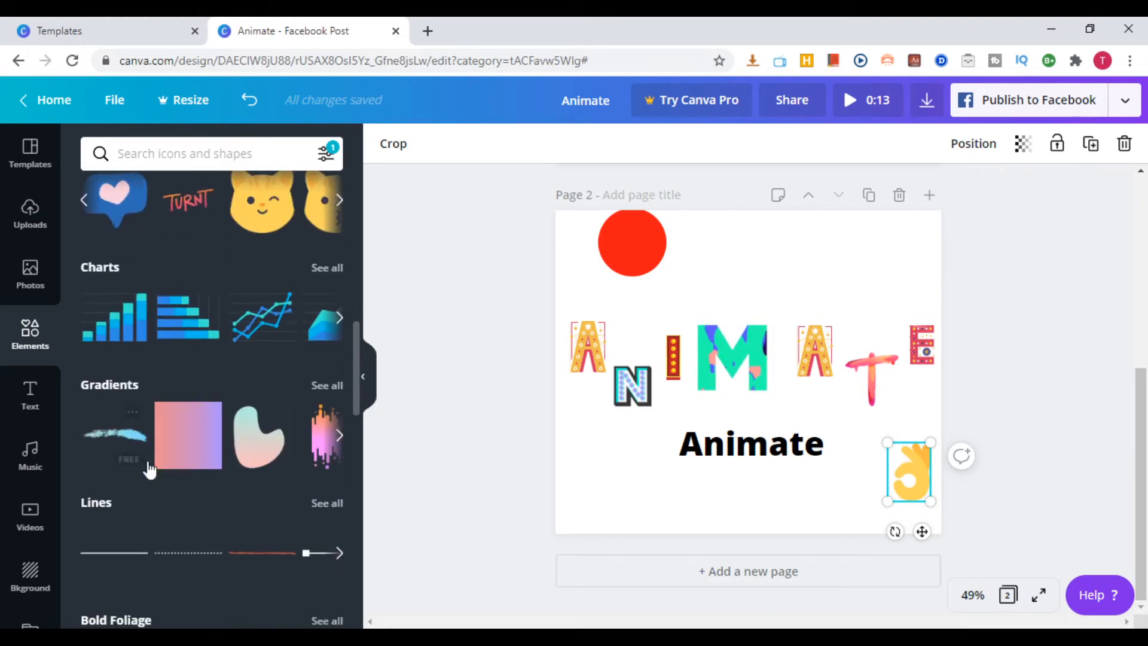
left_click(341, 317)
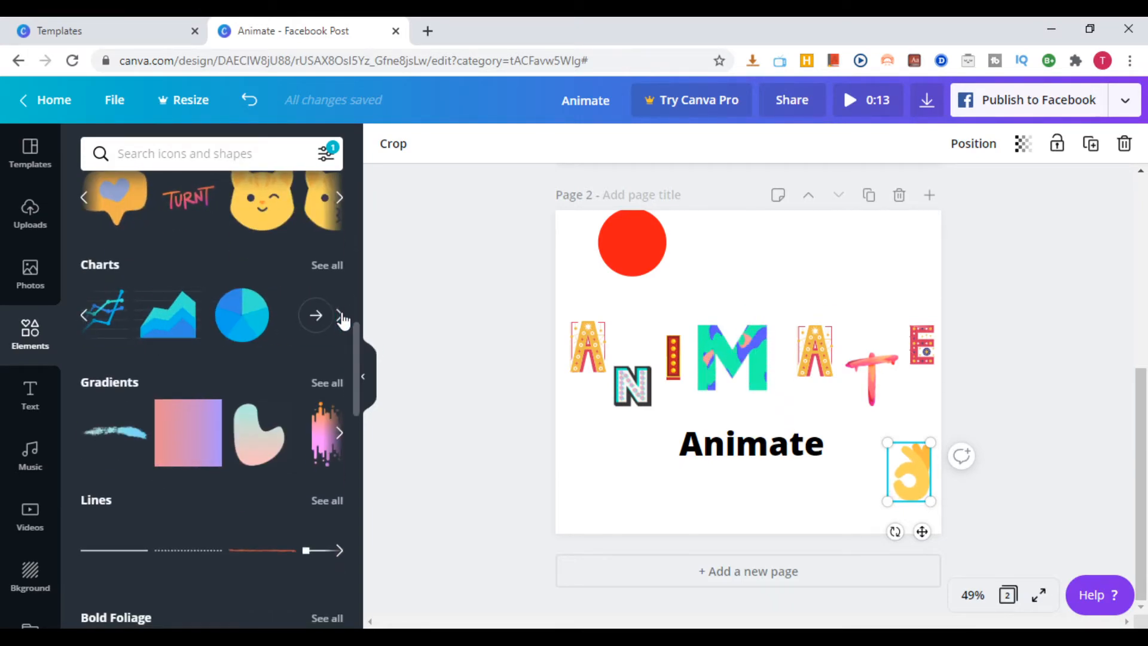
left_click(84, 317)
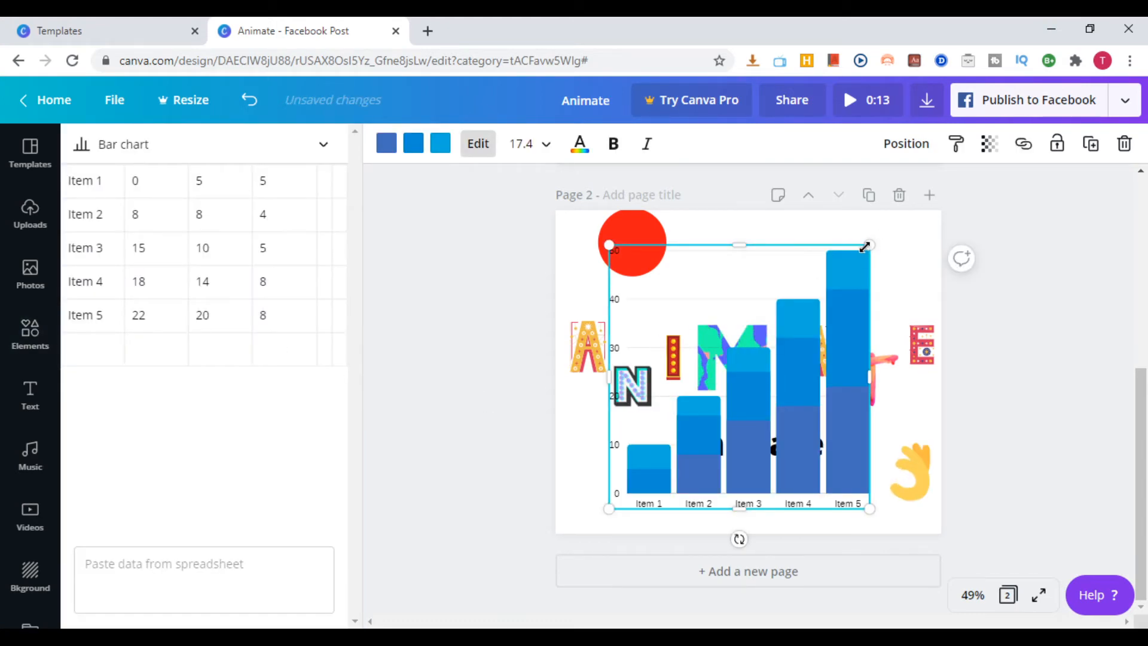
left_click_drag(865, 260, 710, 493)
left_click_drag(650, 461, 615, 461)
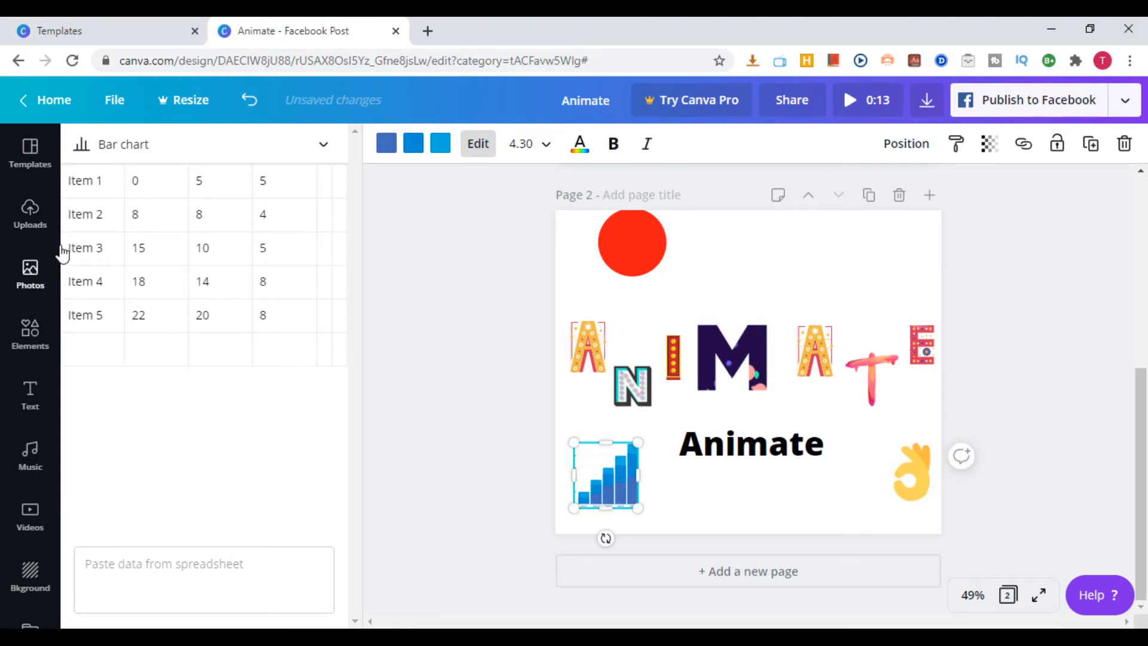
Add the lilac-to-teal gradient blob, place it above the second letter A and shrink it slightly to fit inside the page
left_click(58, 410)
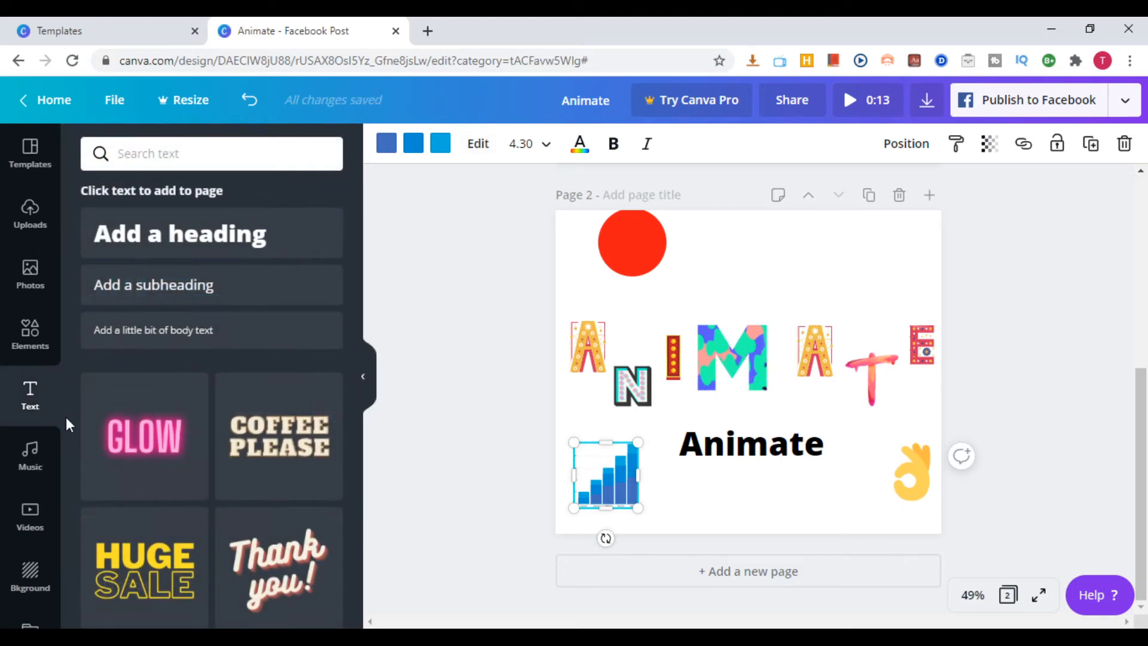
left_click(33, 332)
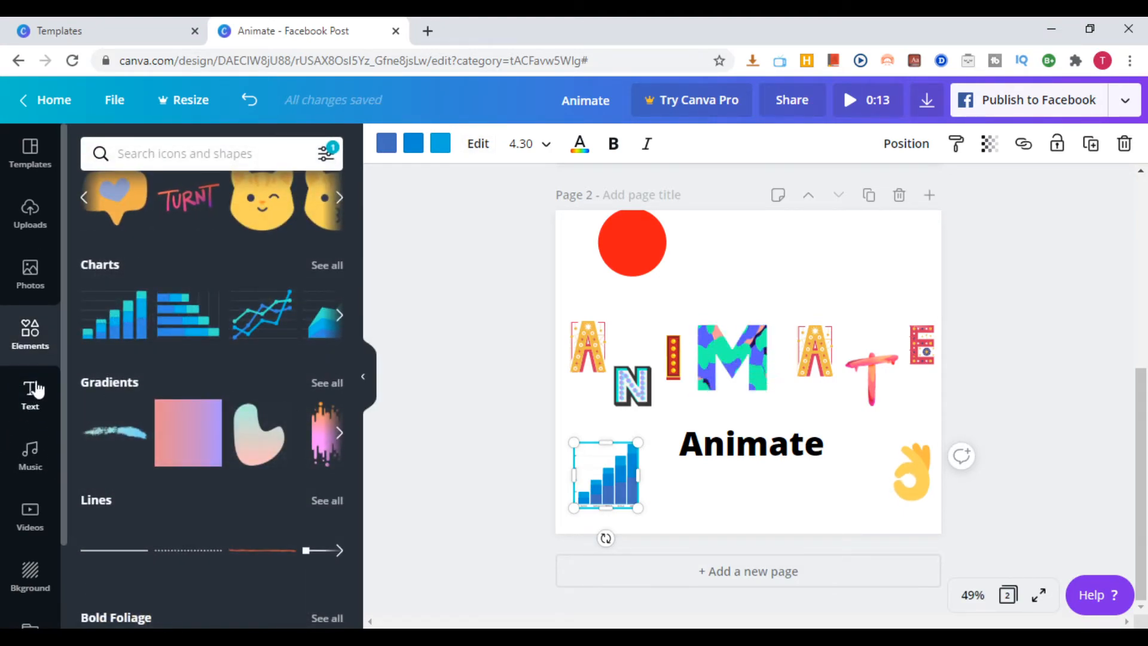
scroll(149, 433, "down", 3)
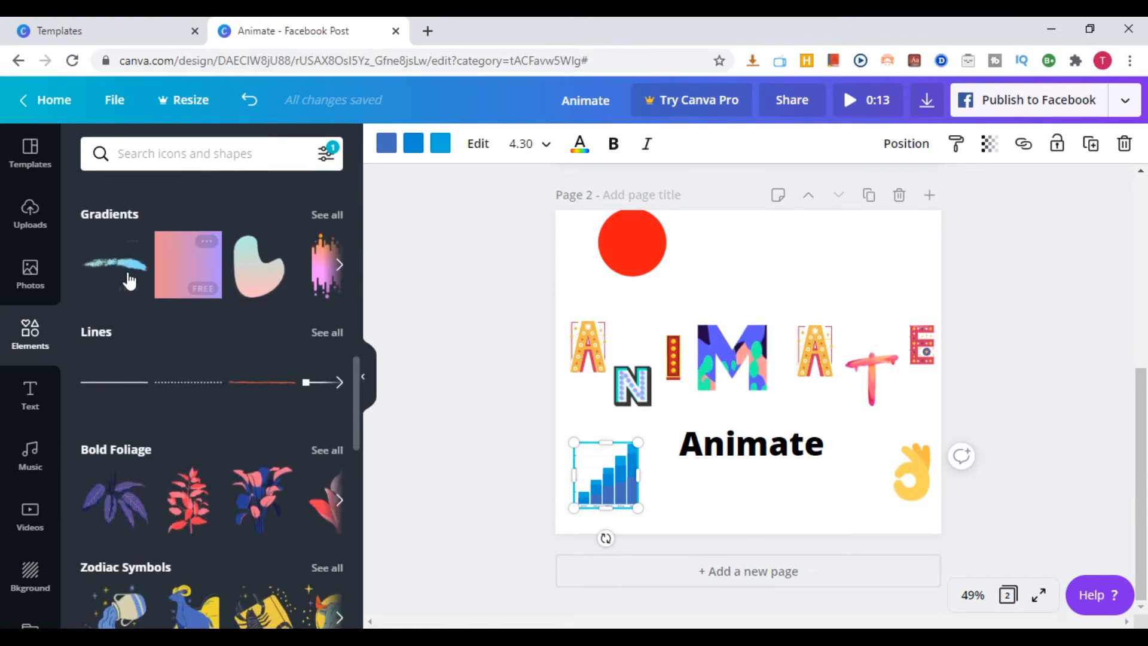
scroll(156, 281, "up", 1)
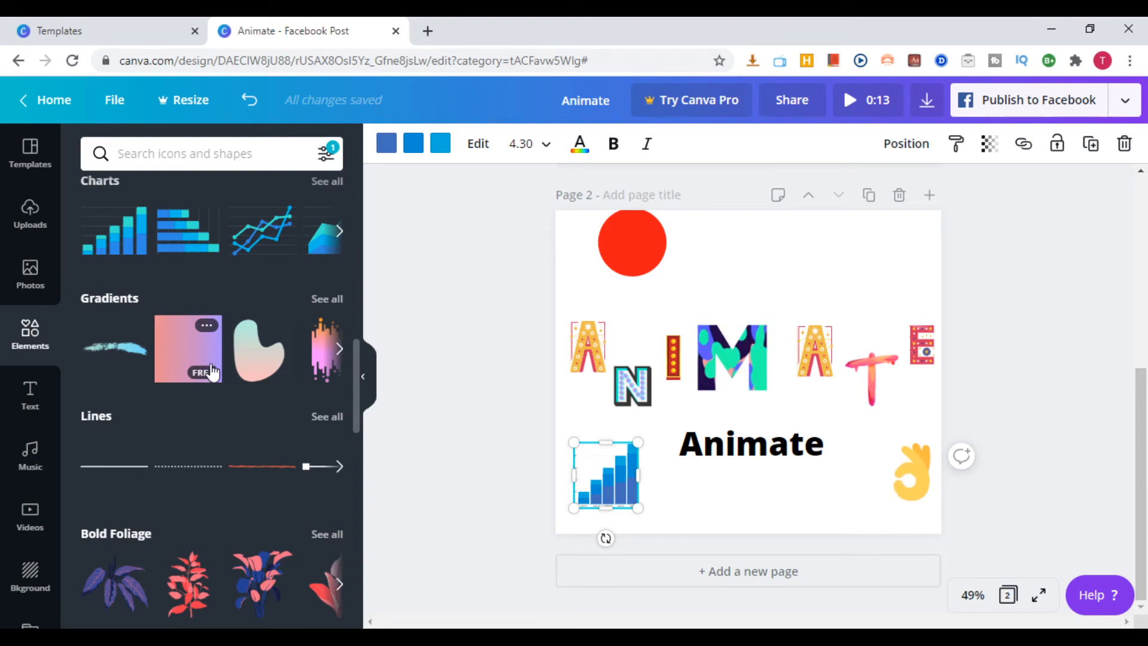
left_click(340, 351)
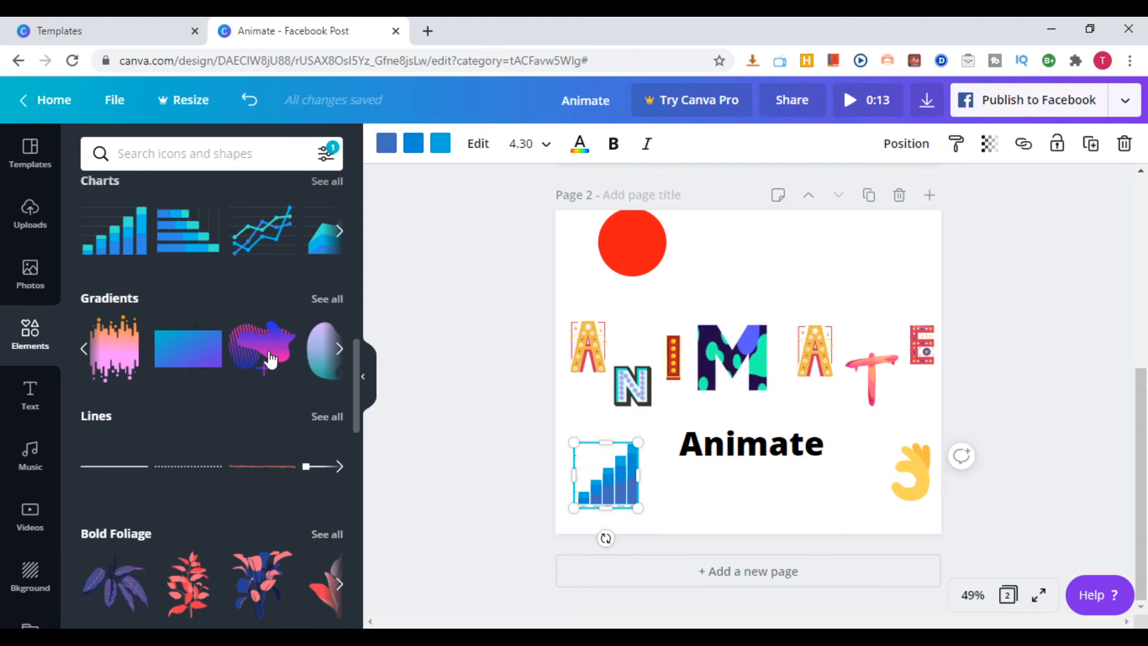
left_click(326, 353)
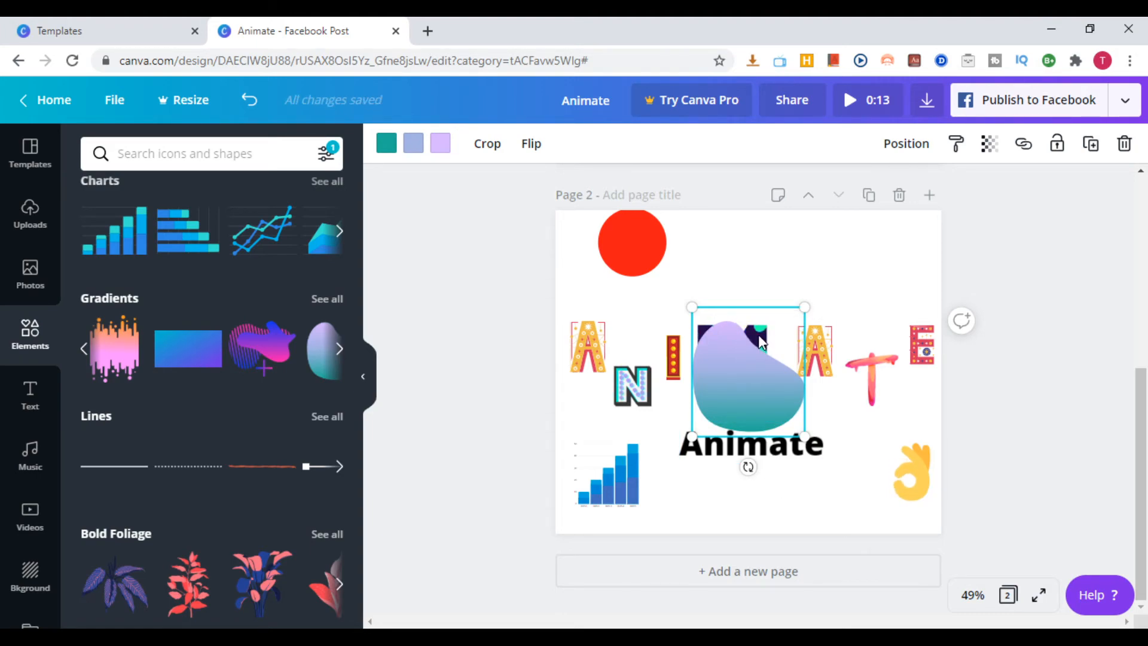
left_click_drag(742, 326, 825, 211)
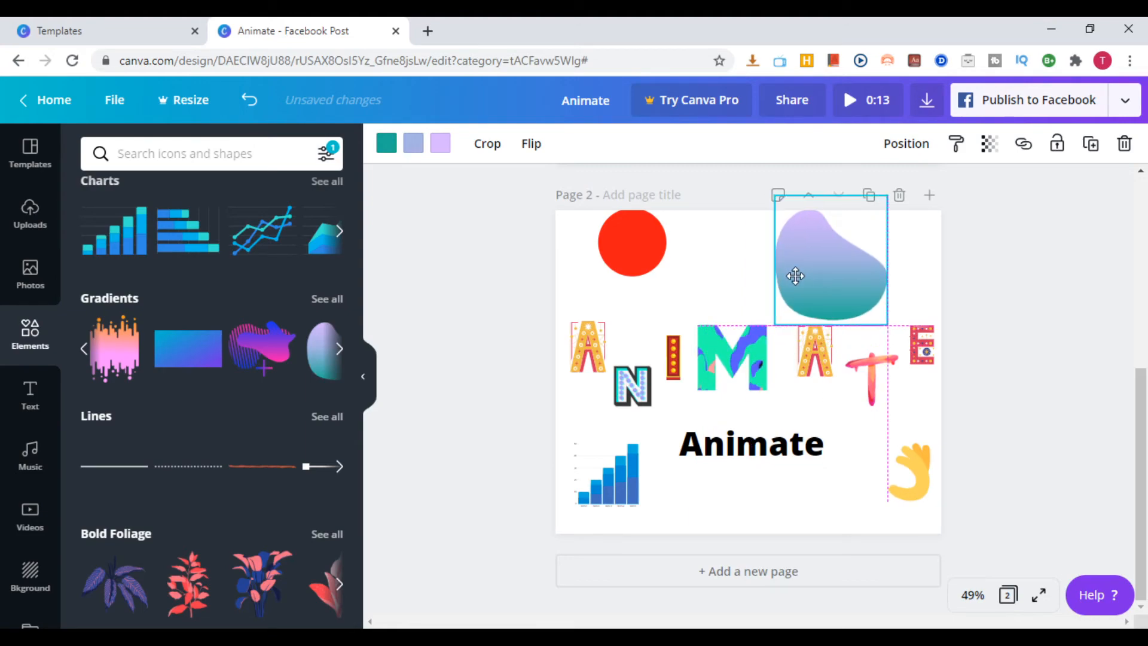
left_click_drag(889, 191, 871, 214)
Browse the remaining element categories, from Bold Foliage down to Bright Leaves, and open the music library
scroll(248, 442, "down", 2)
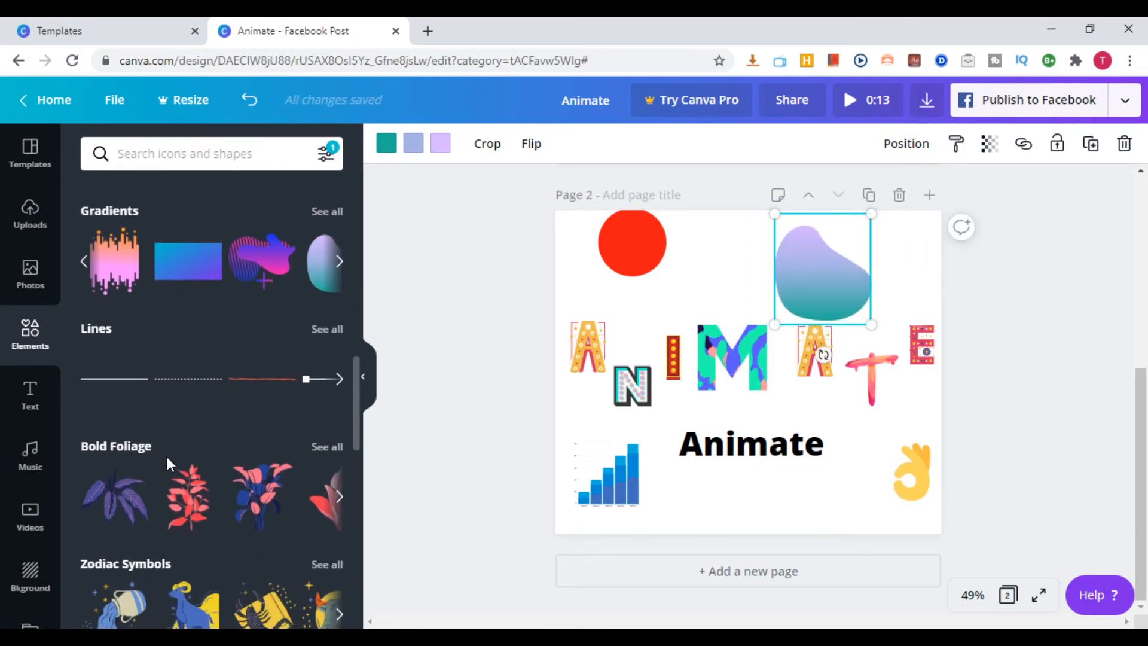
scroll(169, 460, "down", 3)
scroll(198, 418, "down", 7)
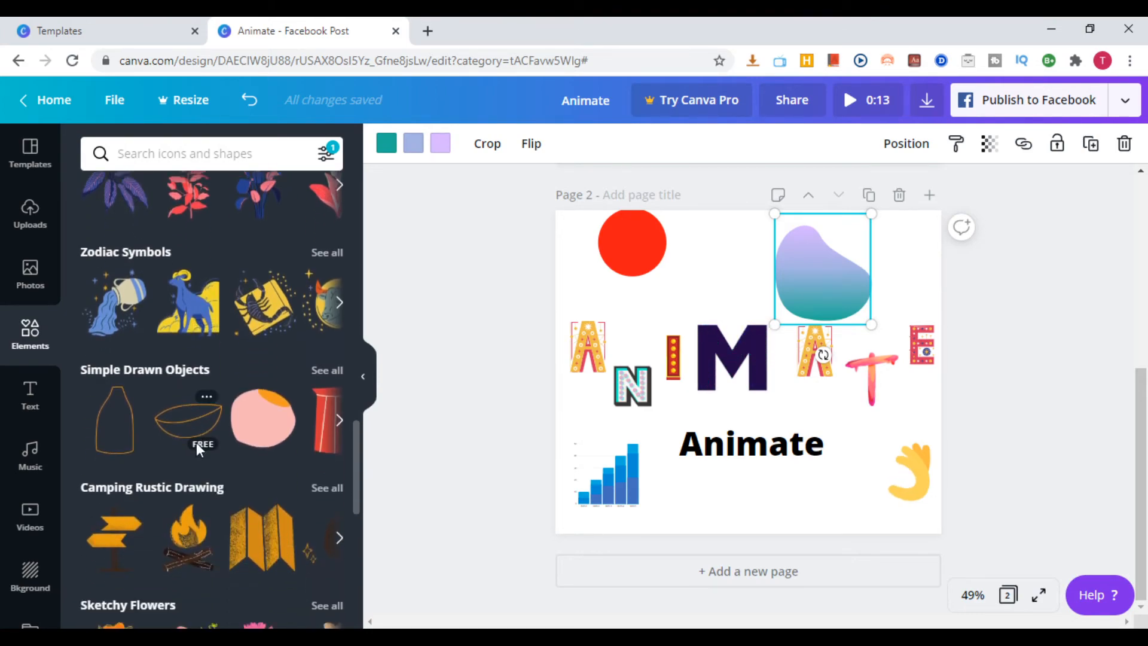
scroll(200, 432, "down", 1)
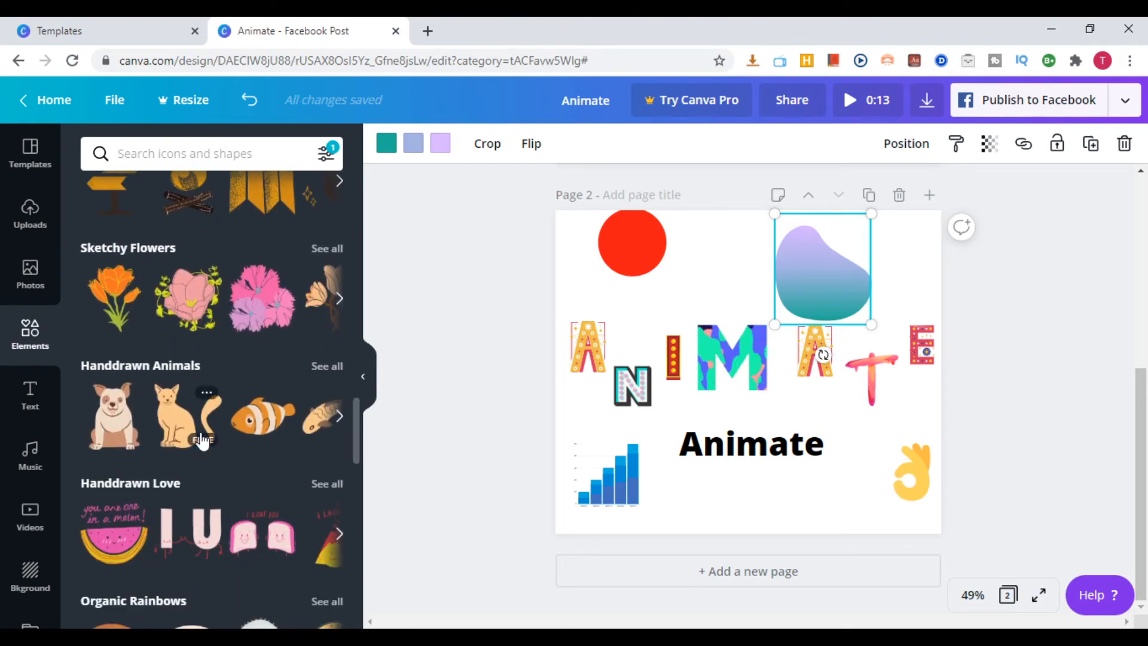
scroll(200, 433, "down", 3)
scroll(162, 477, "down", 3)
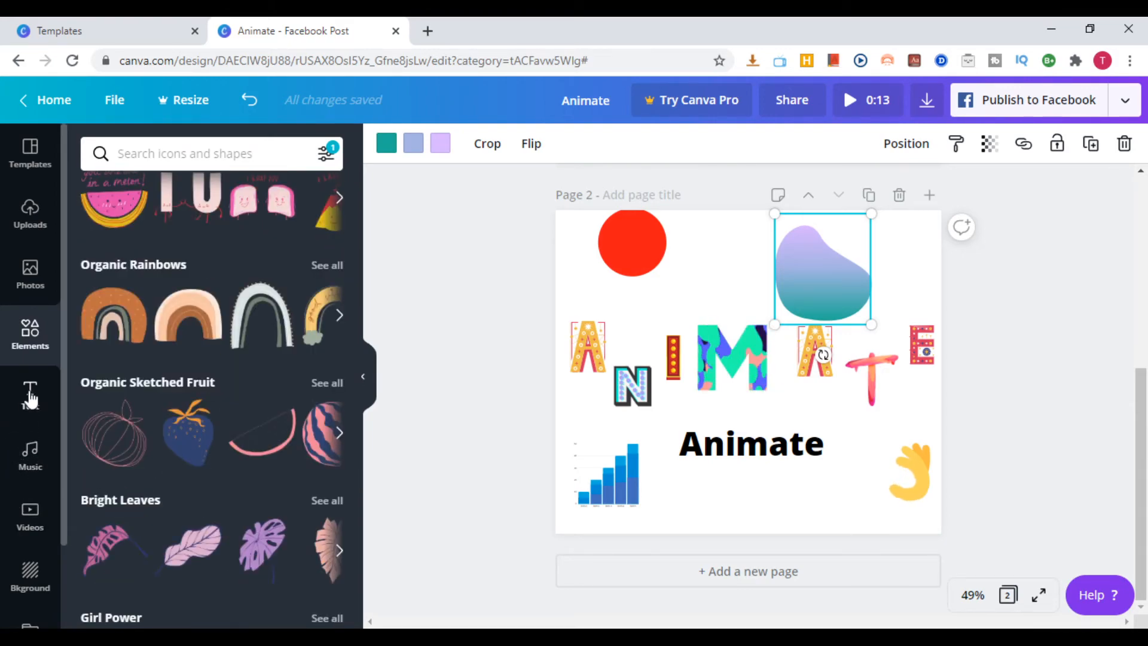
scroll(35, 469, "down", 2)
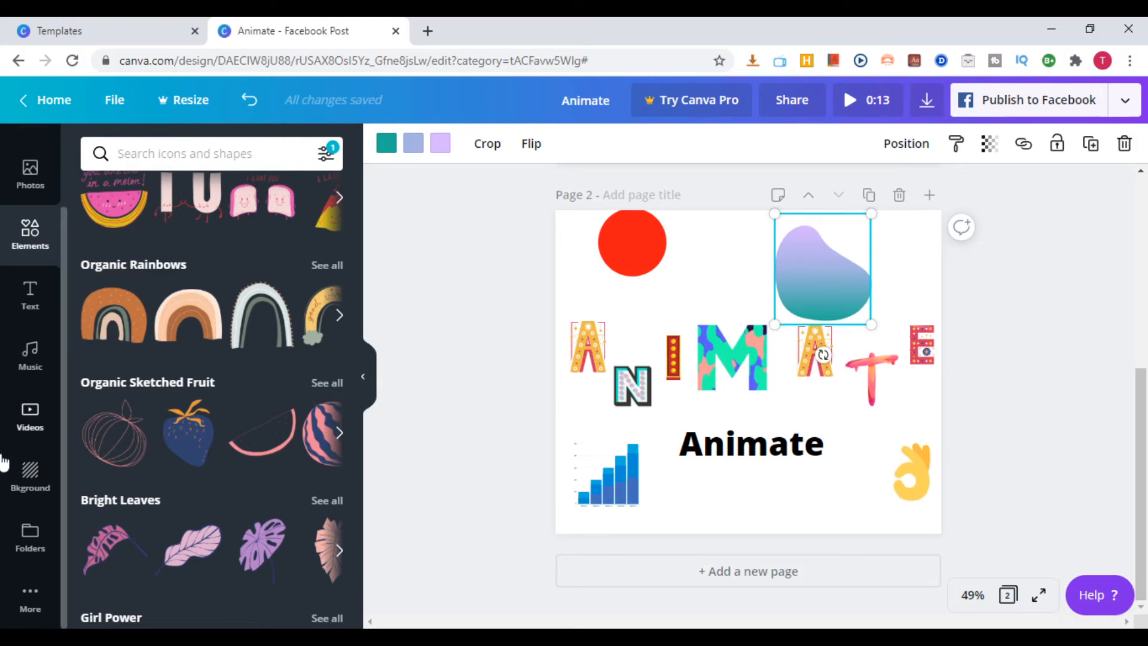
left_click(31, 356)
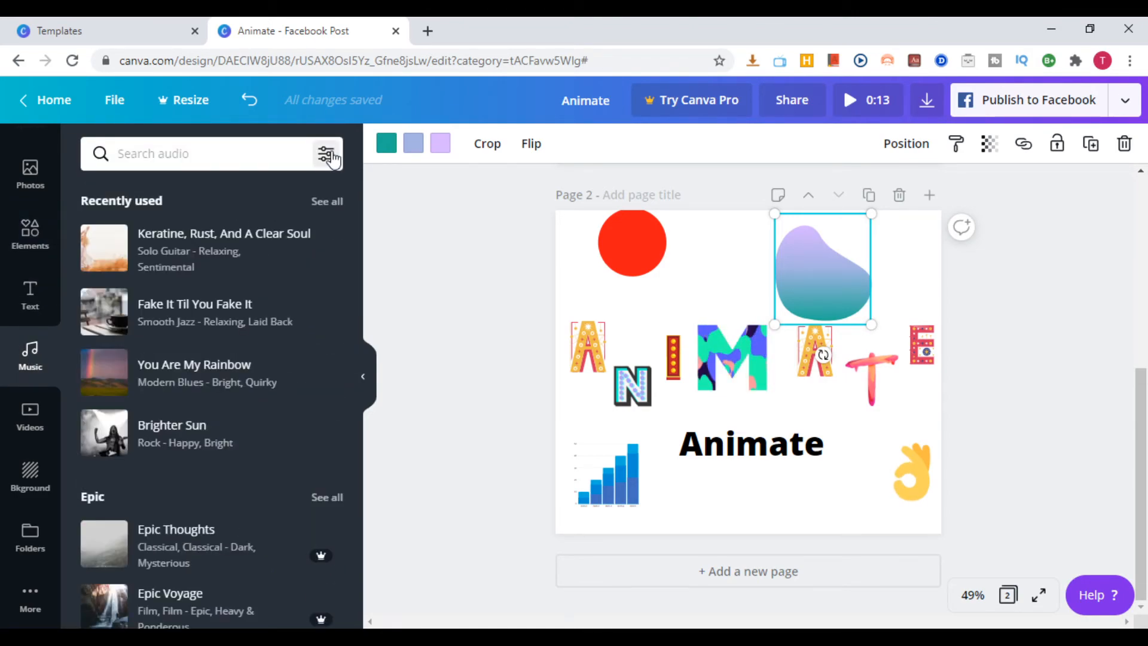
Filter the music library to free tracks and browse its categories from Epic down to Instrumental
left_click(329, 155)
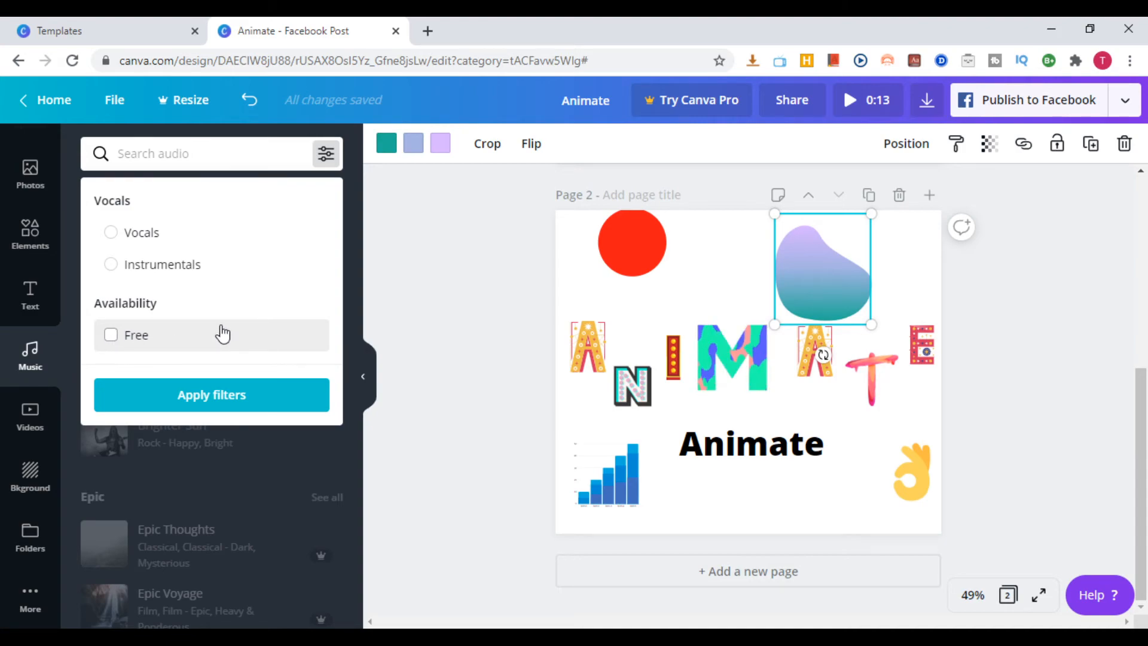
left_click(111, 335)
left_click(239, 399)
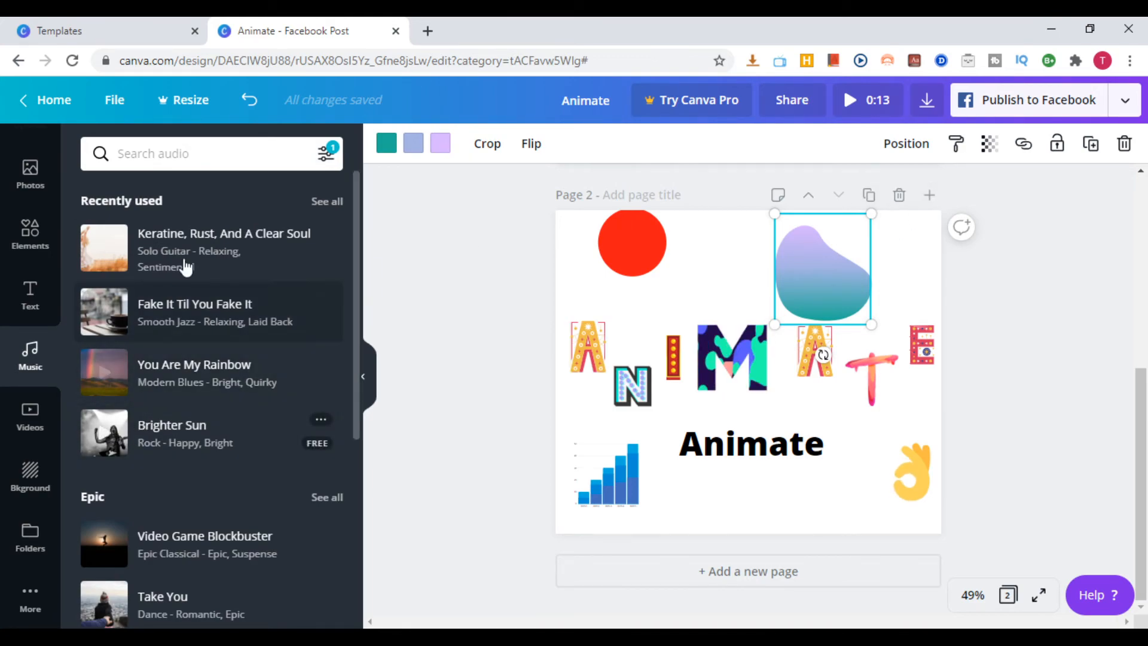
scroll(275, 303, "down", 3)
scroll(281, 424, "down", 3)
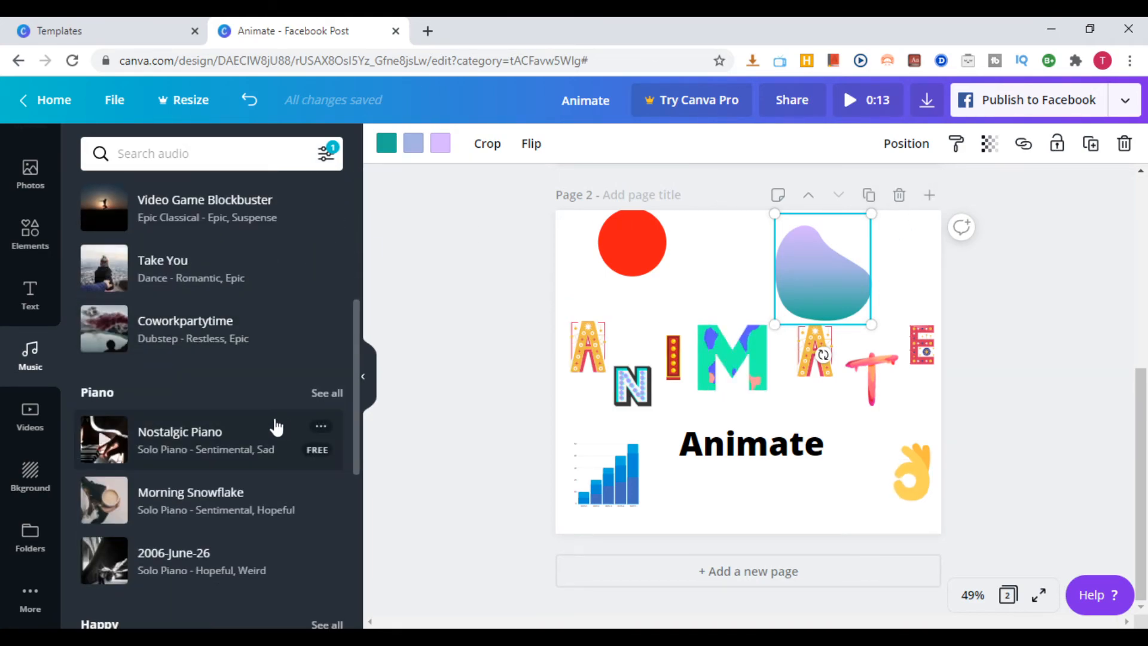
scroll(235, 486, "down", 3)
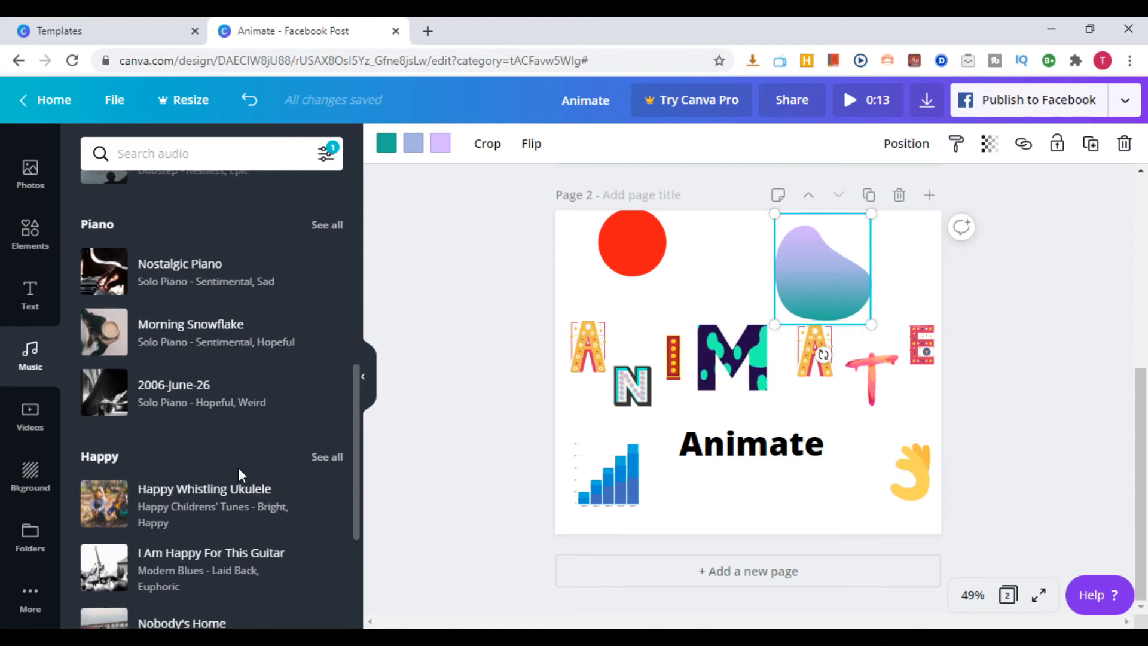
scroll(232, 483, "down", 4)
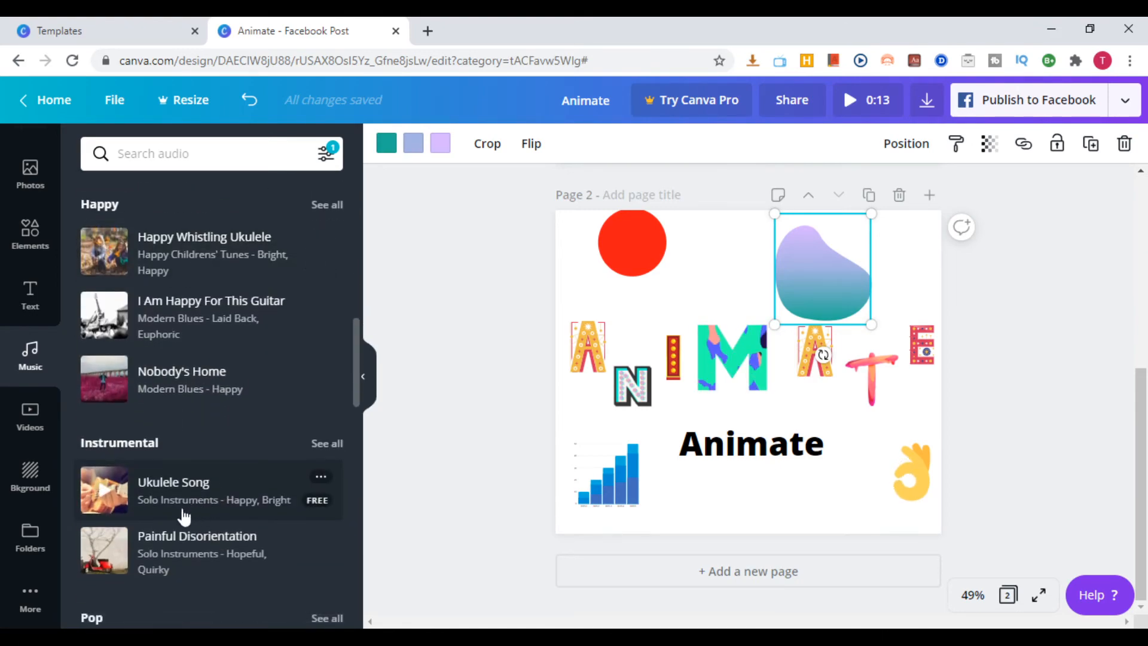
Filter the video library to free clips and browse its categories from Aerial Shots down to Plants
left_click(31, 412)
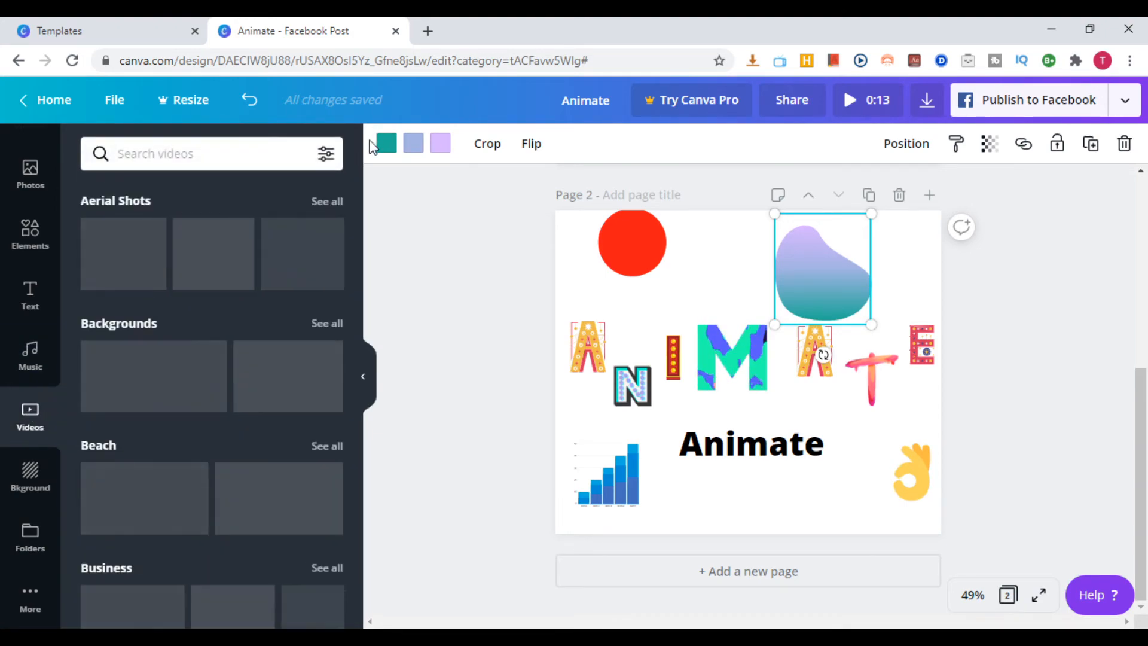
left_click(328, 157)
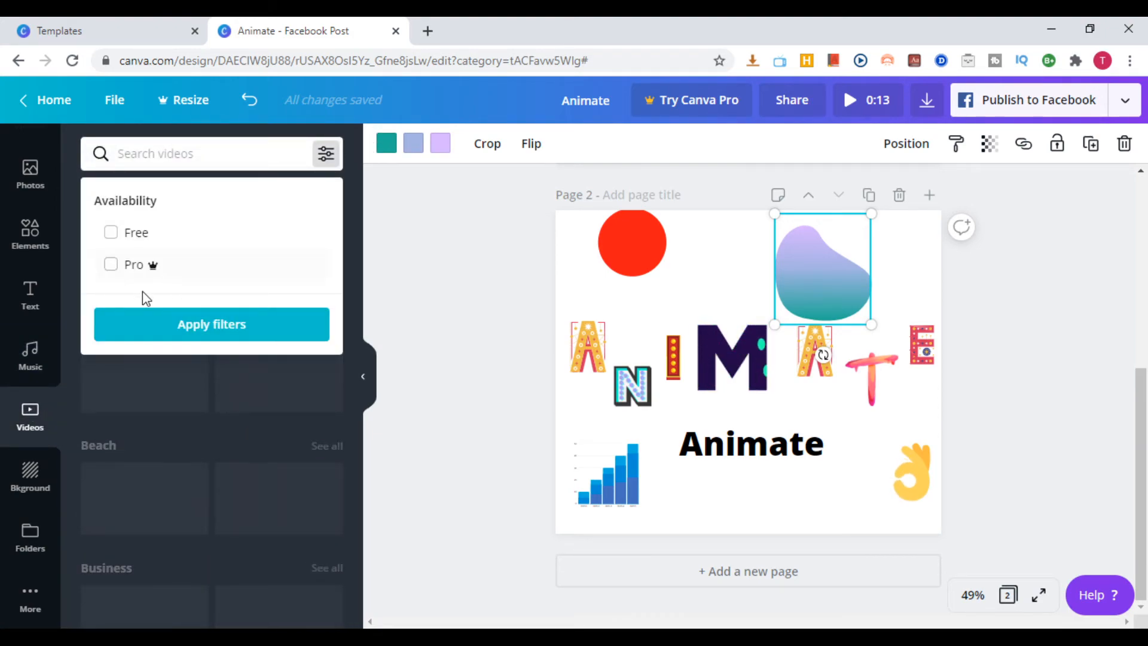
left_click(113, 235)
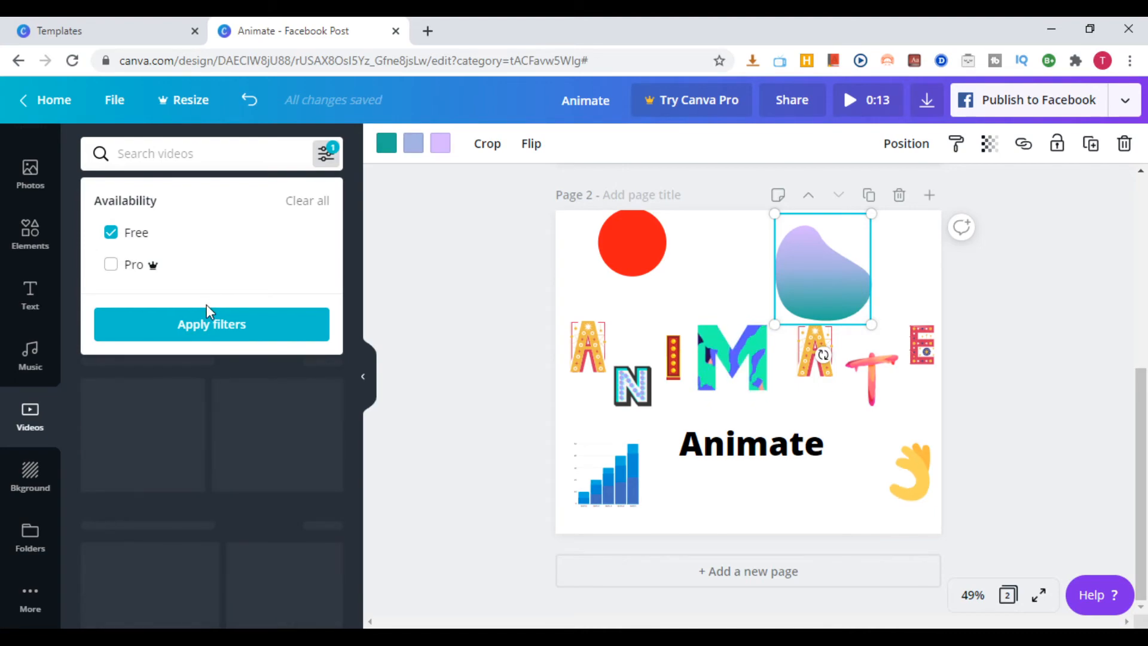
left_click(211, 326)
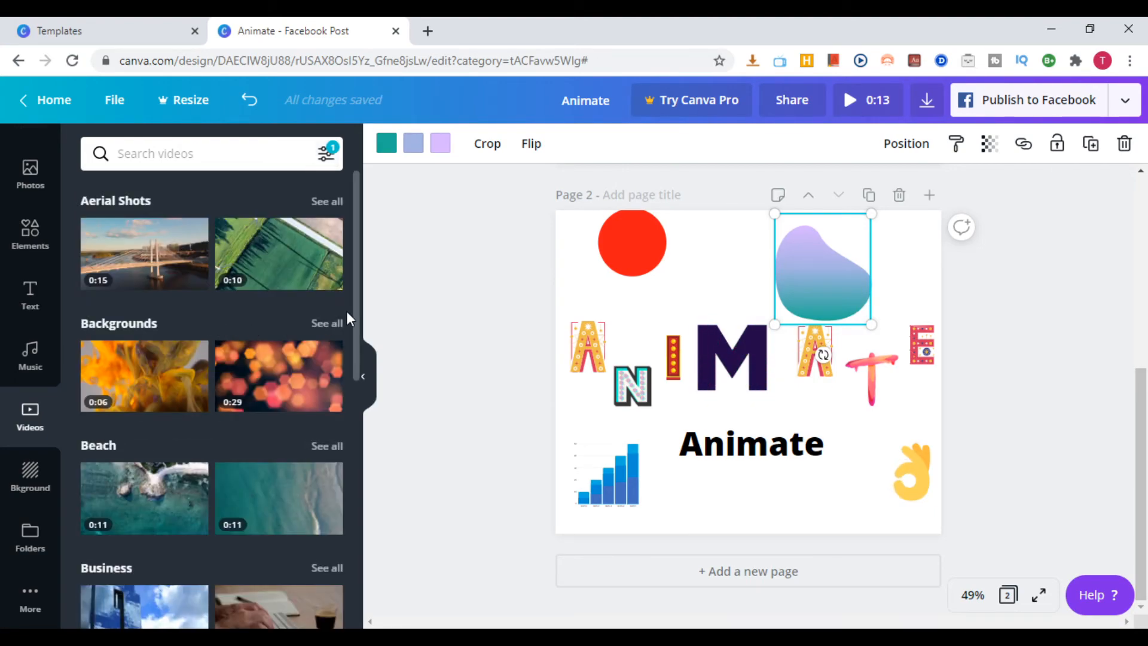
scroll(267, 383, "down", 8)
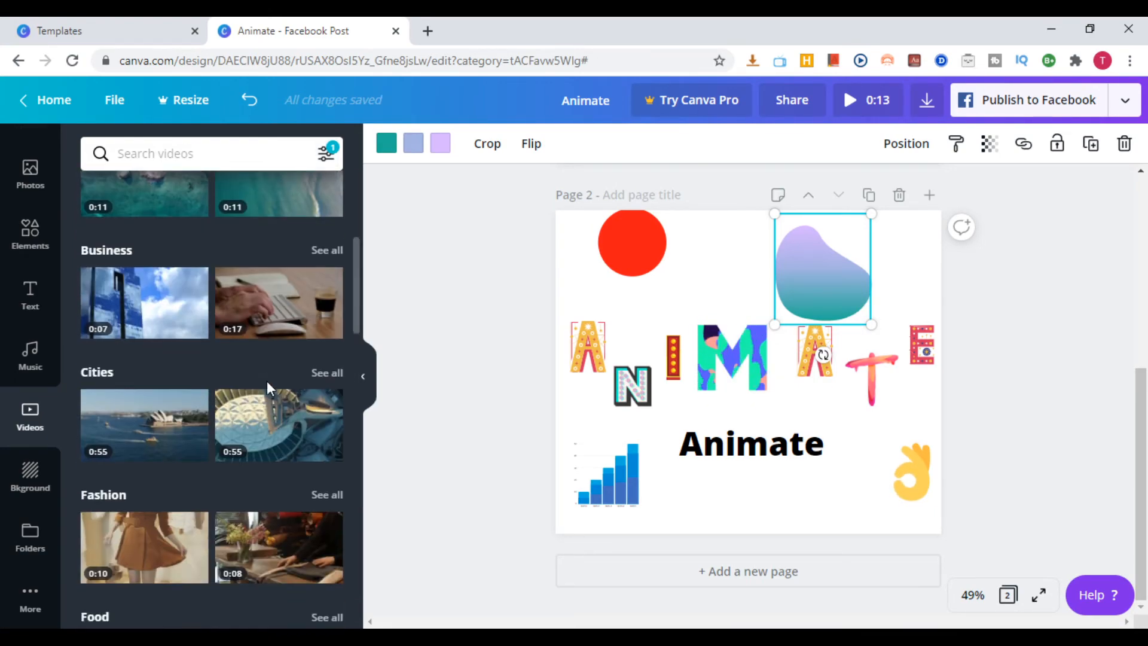
scroll(269, 360, "up", 4)
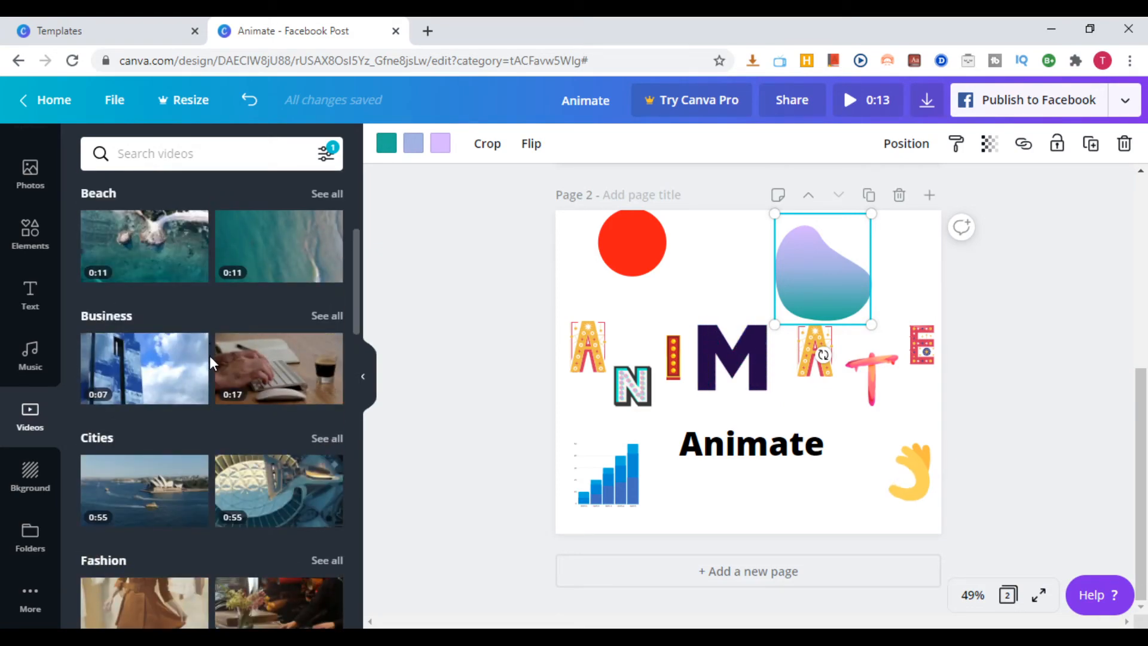
scroll(143, 437, "down", 10)
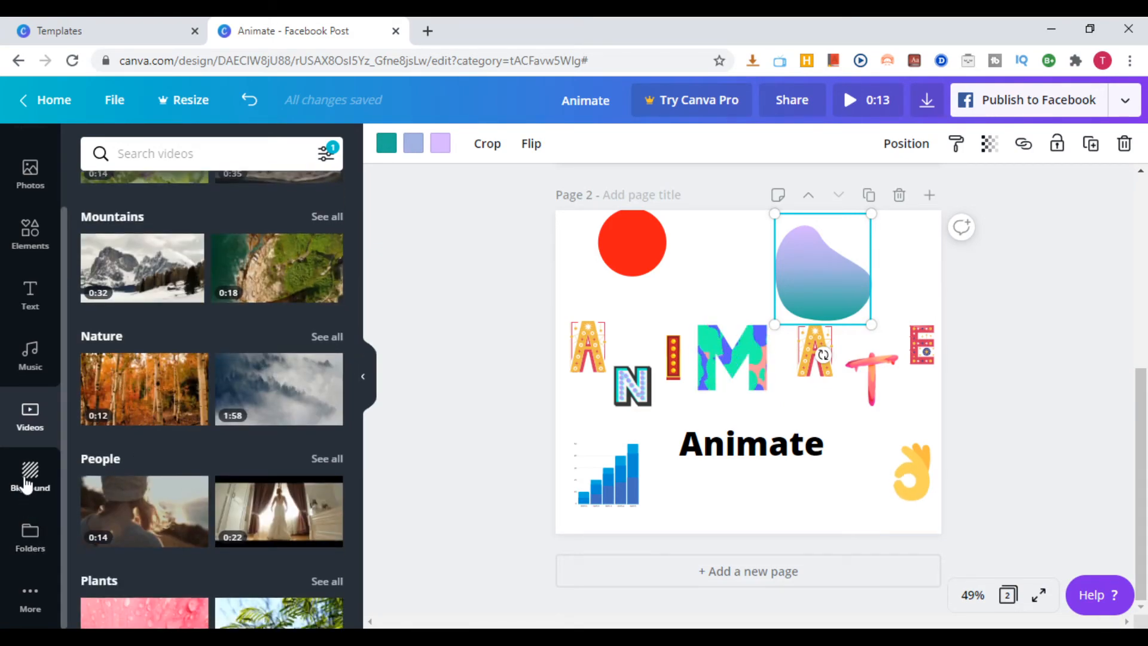
Try the pink lollipop and blue wooden-plank backgrounds on page two, ending on the lollipop one
left_click(35, 474)
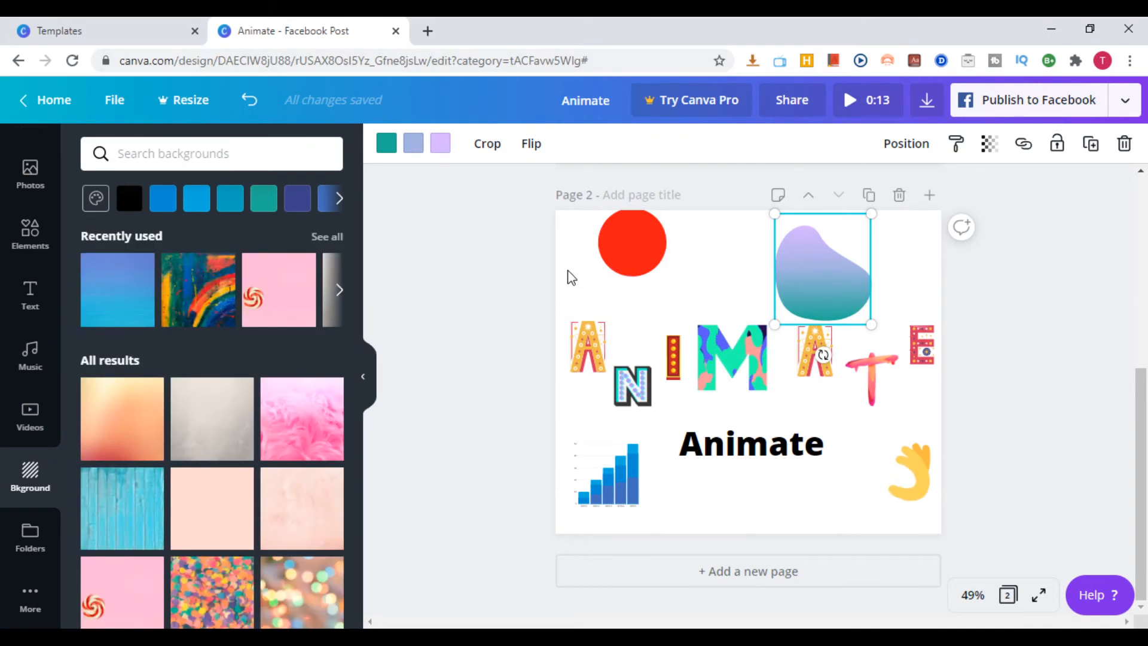
left_click(303, 293)
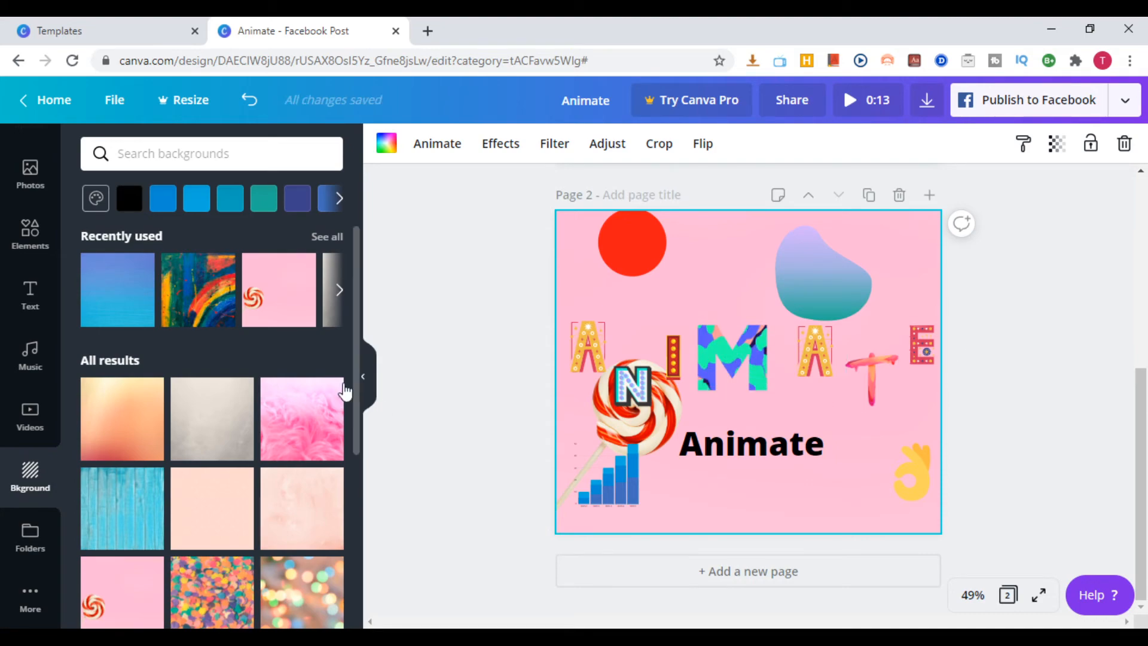
left_click(342, 292)
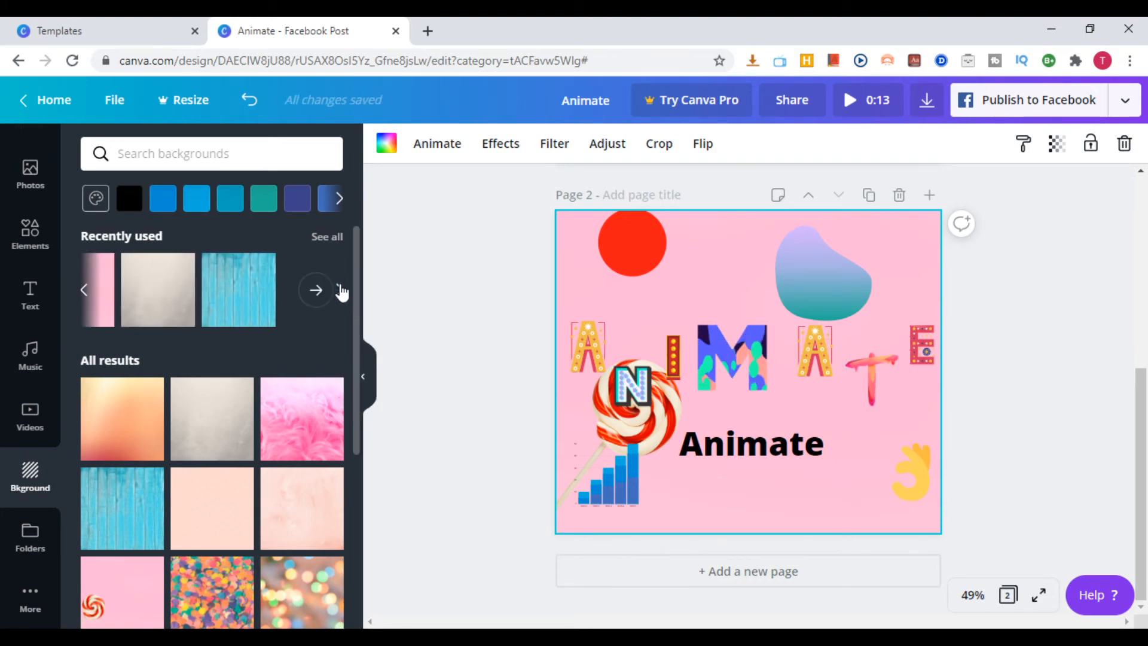
left_click(231, 293)
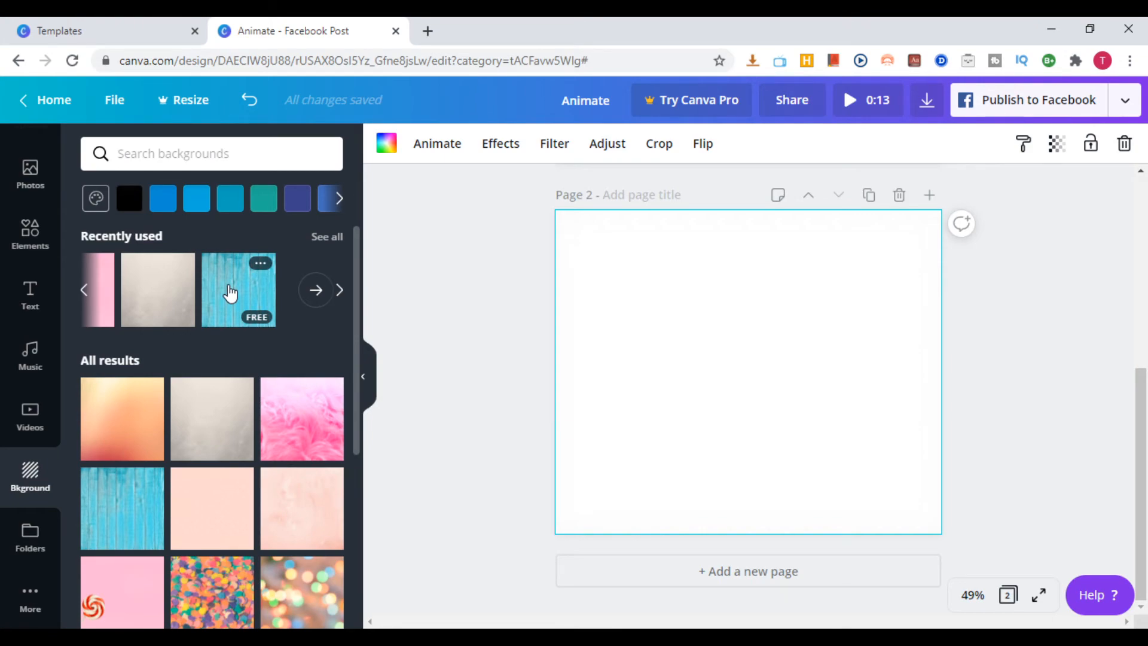
left_click(109, 300)
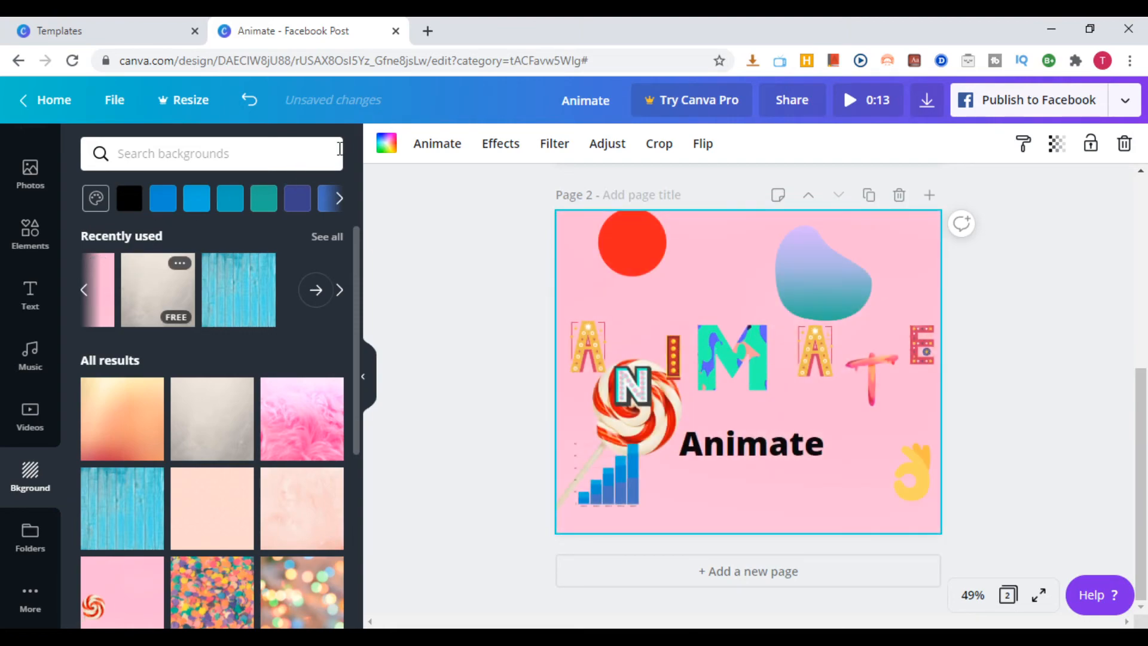
Apply the textured pink-to-blue background from the background library to page two
scroll(297, 321, "down", 3)
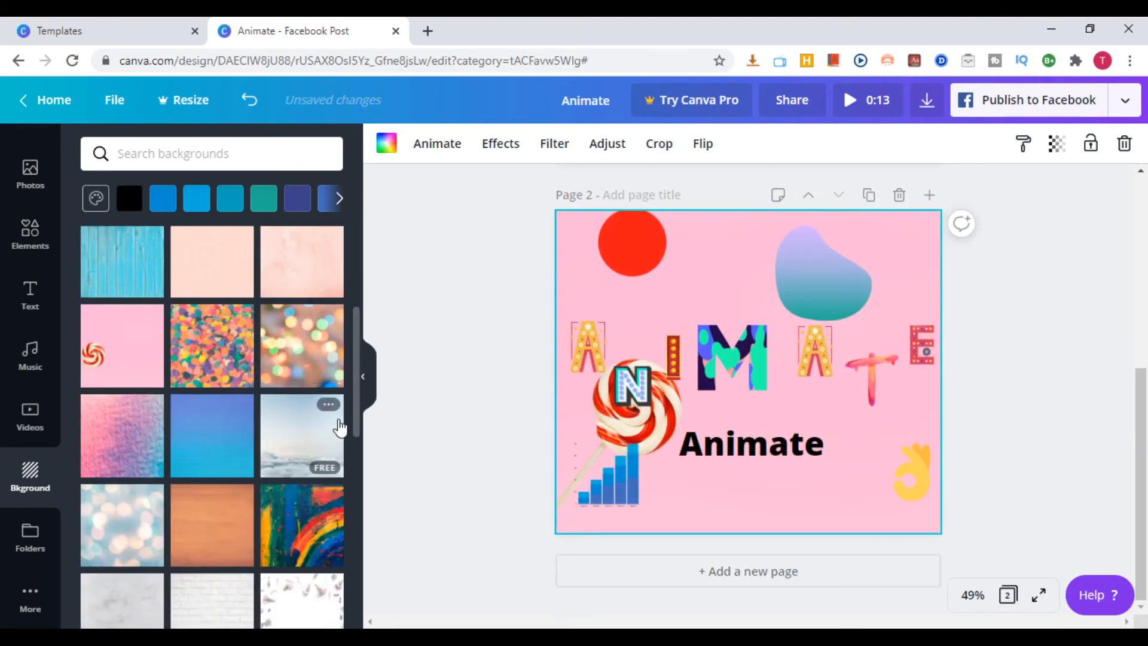
scroll(153, 413, "up", 2)
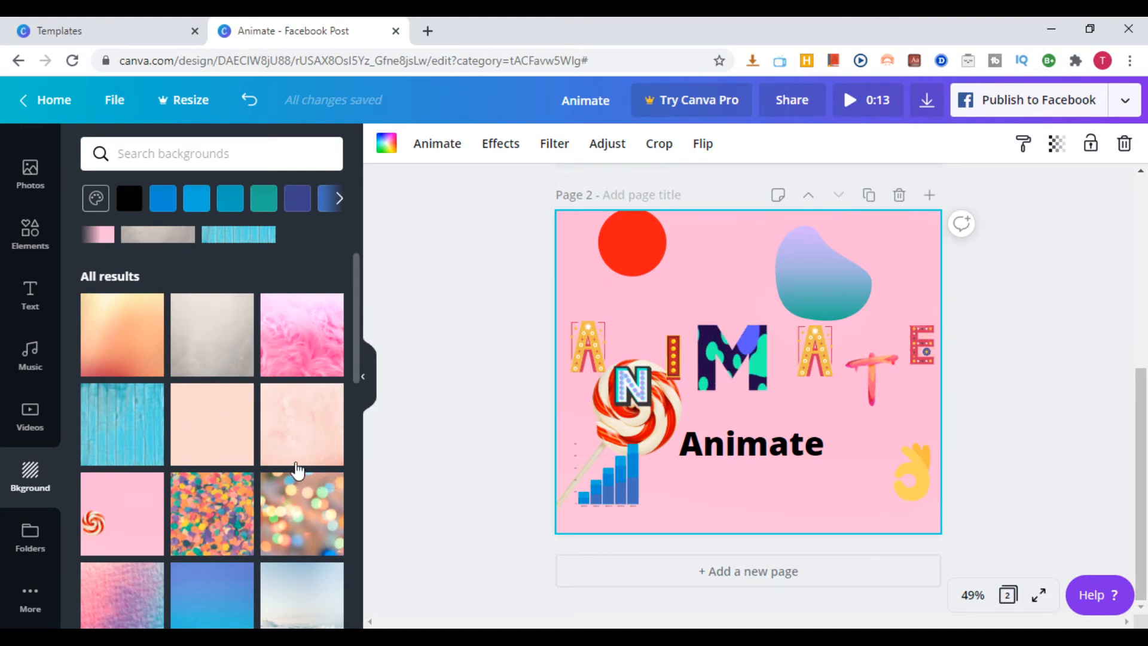
scroll(236, 445, "down", 2)
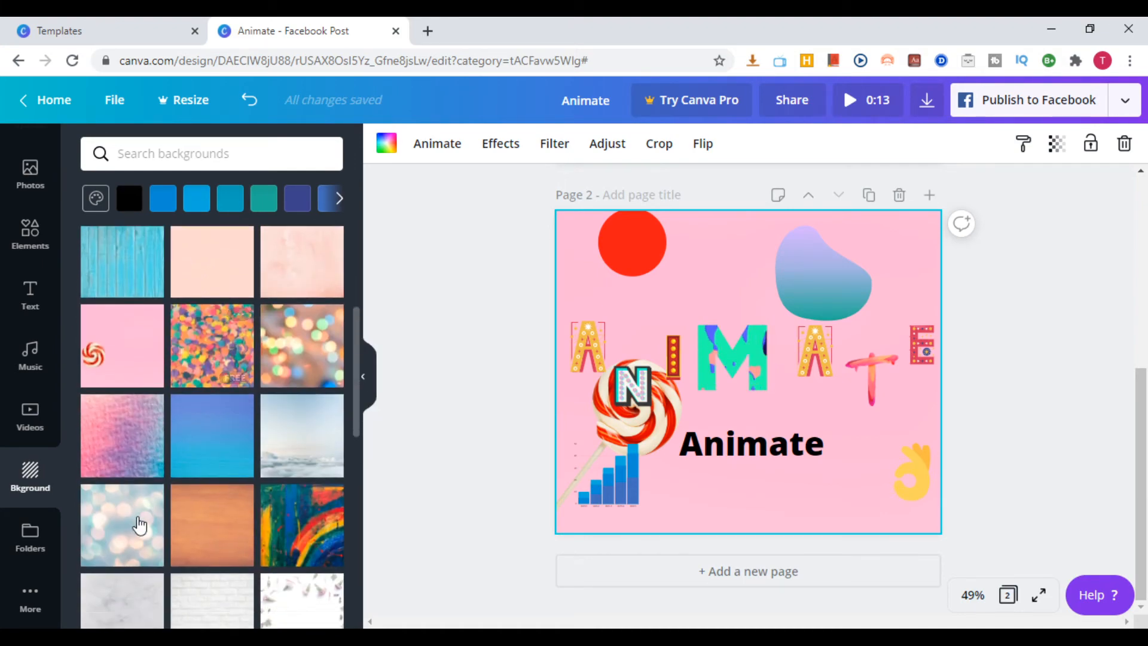
left_click(127, 442)
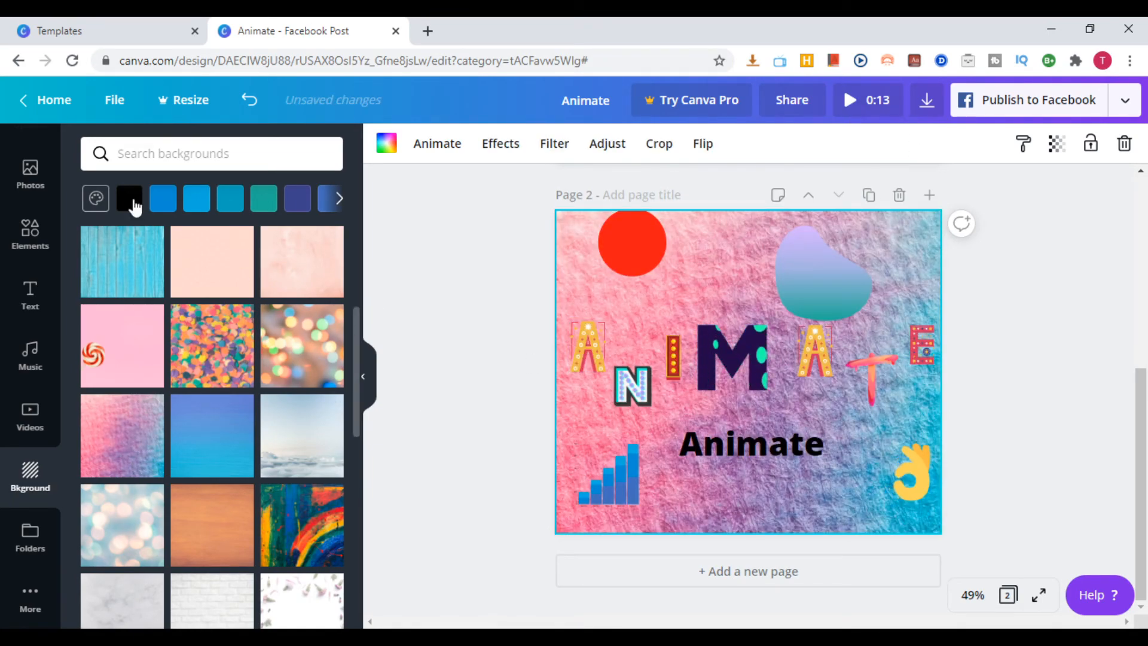
Look through the editor's apps and integrations, and the Templates and Discover categories on the templates page
left_click(31, 598)
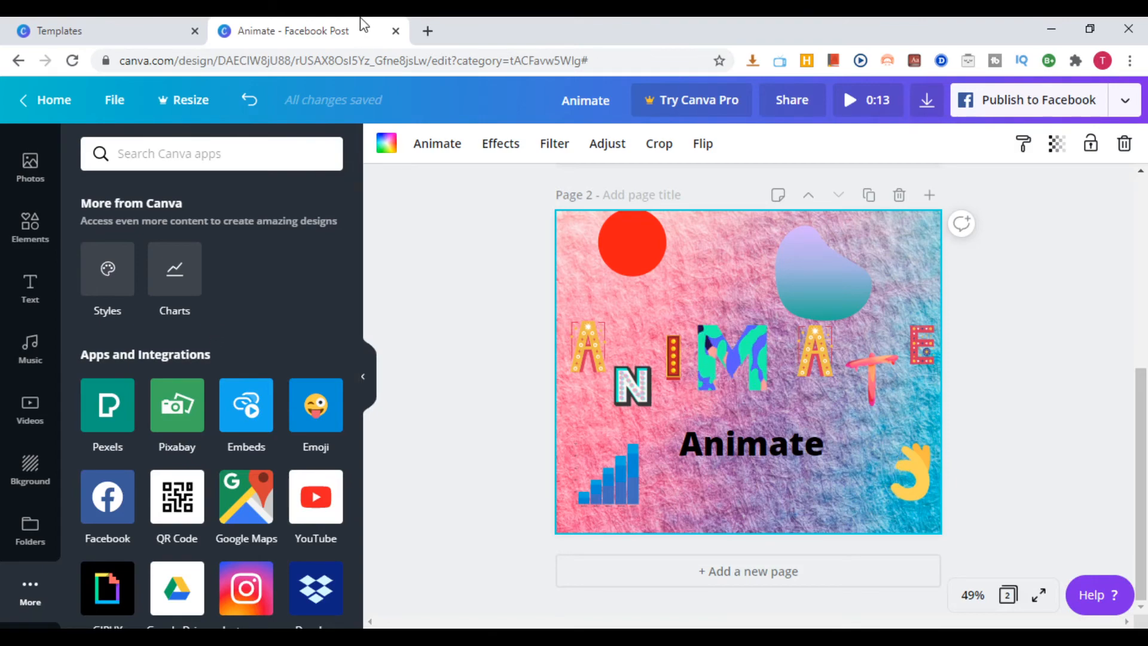
left_click(126, 37)
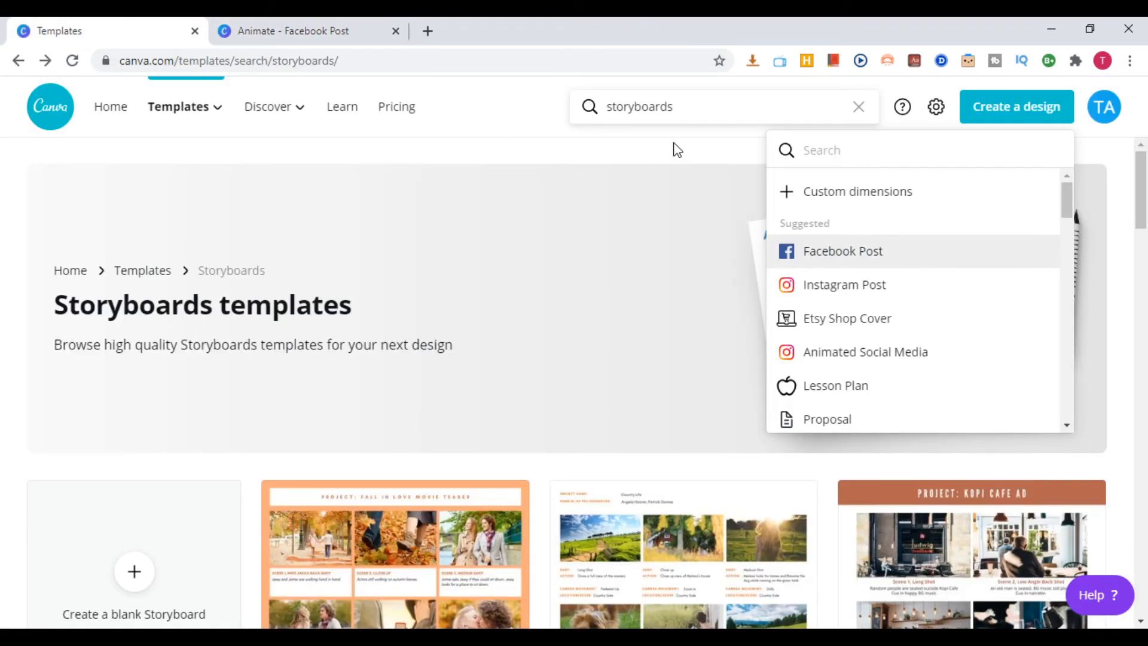
left_click(306, 163)
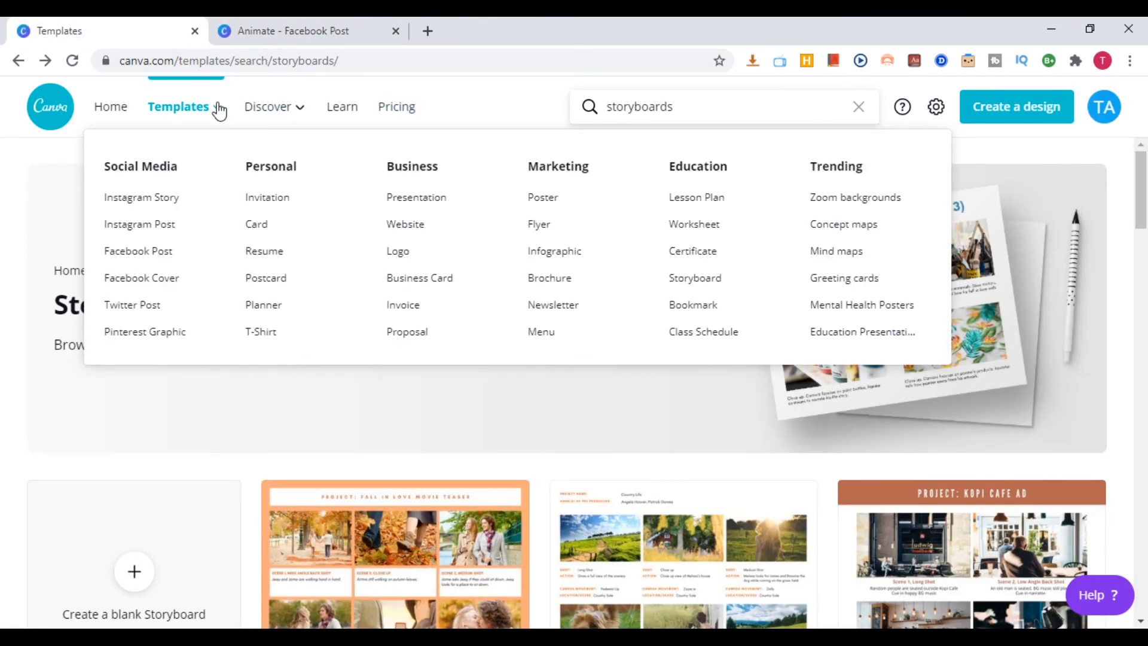
mouse_move(267, 110)
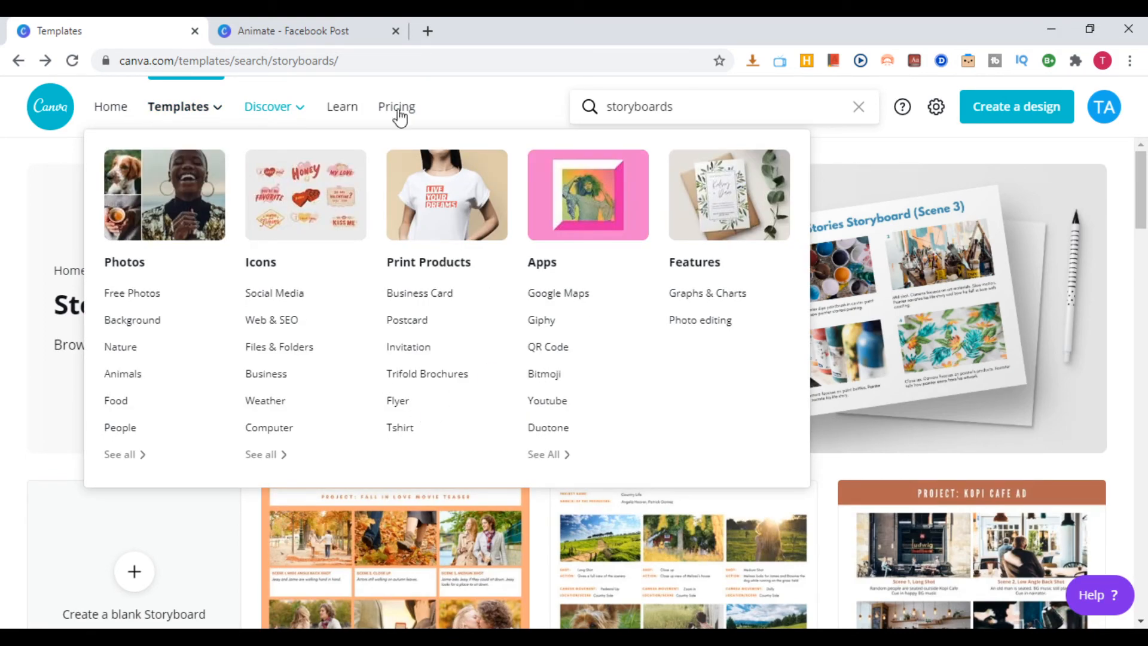
left_click(326, 32)
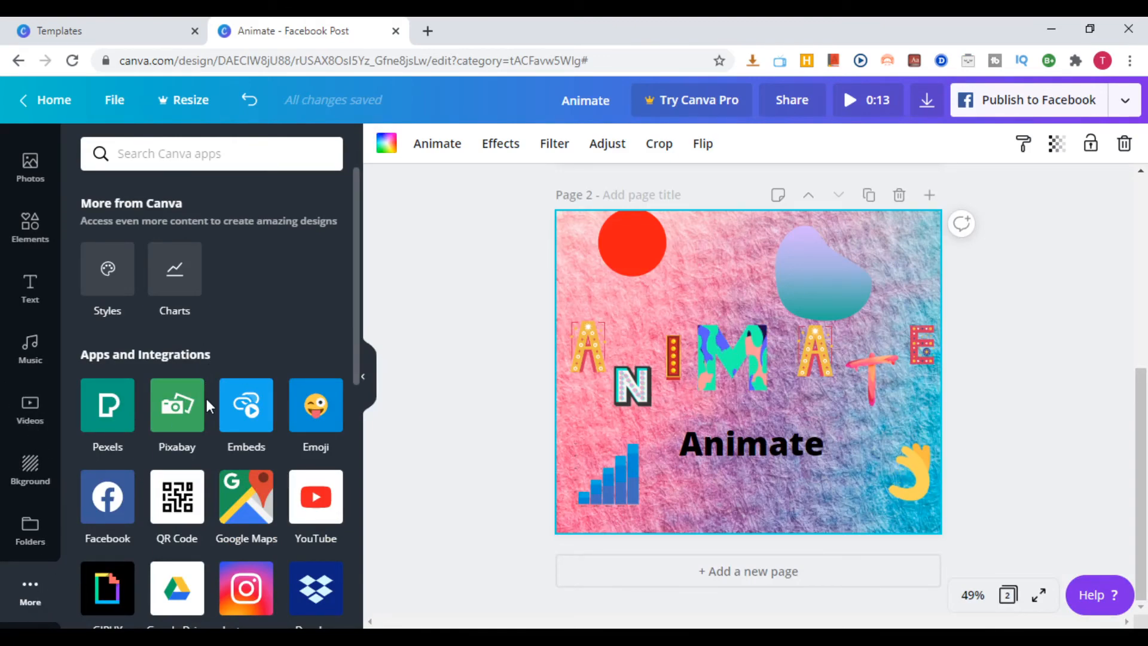
scroll(207, 407, "down", 2)
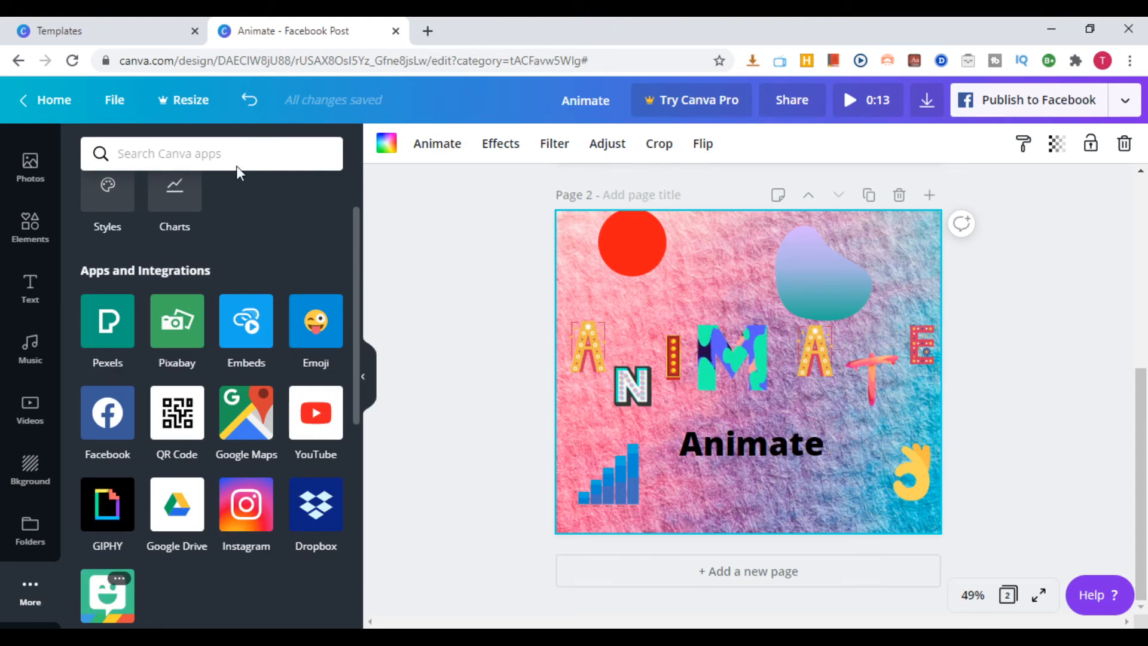
Open the full apps directory from the Discover categories and browse its row of apps from Brandfetch to Giphy
left_click(130, 31)
mouse_move(259, 117)
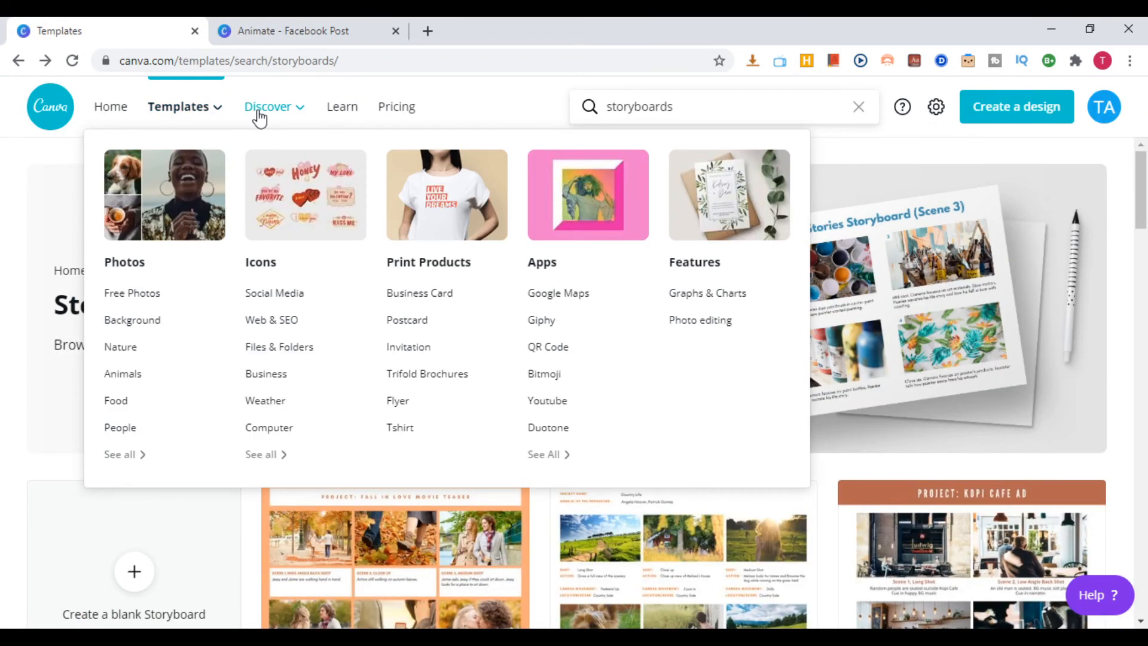
left_click(552, 455)
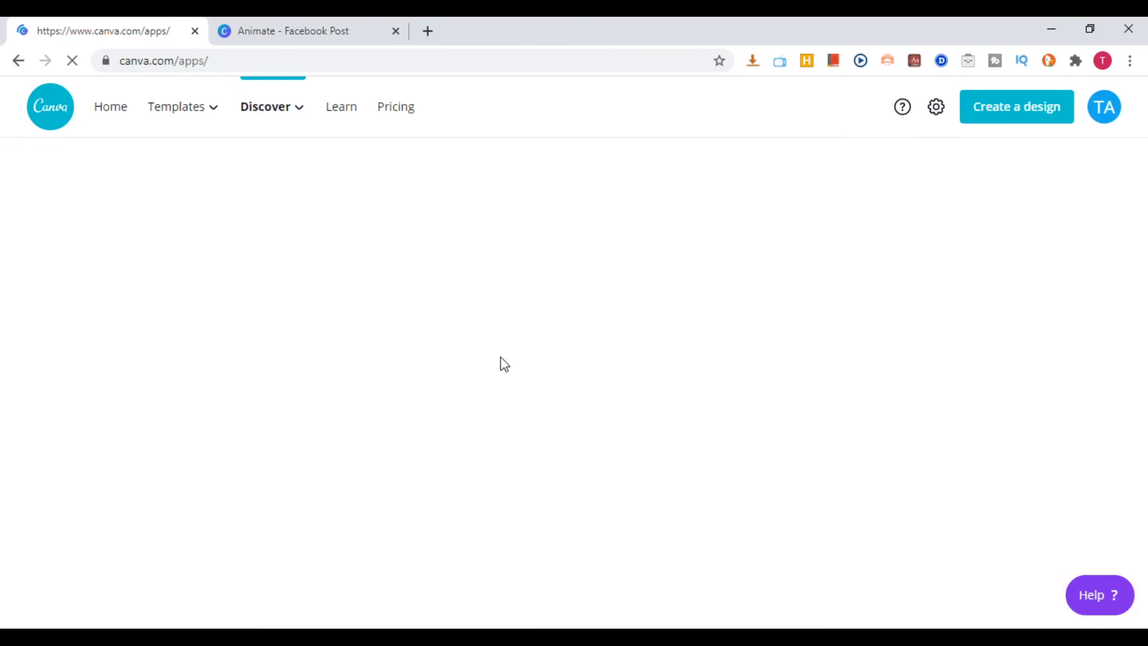
scroll(551, 498, "down", 7)
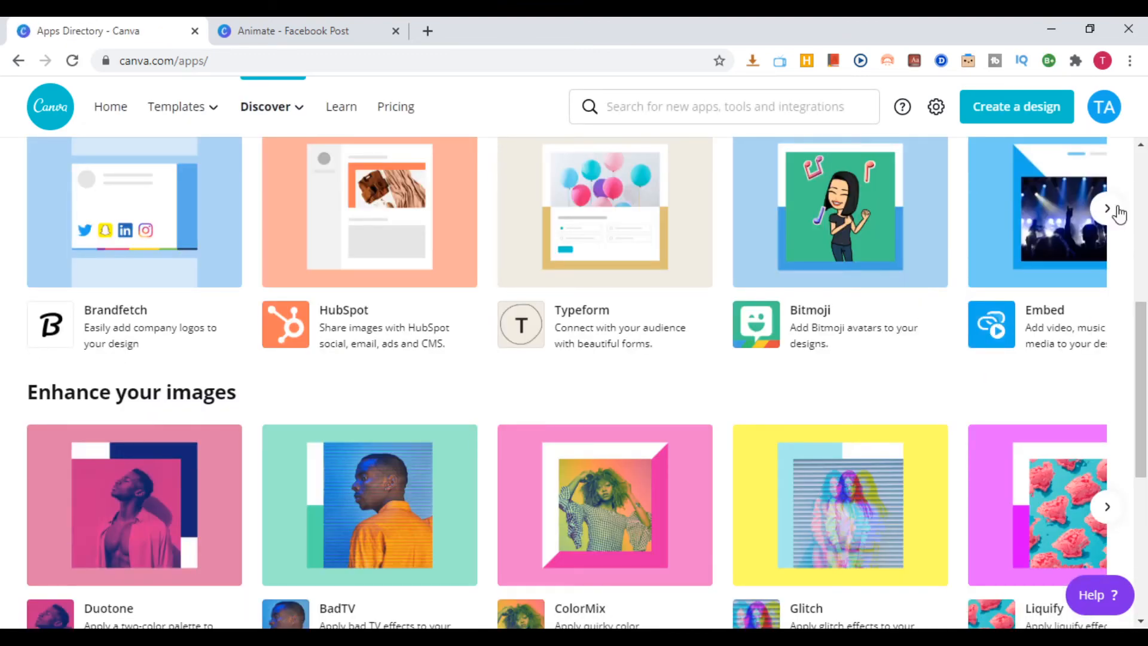
left_click(1108, 207)
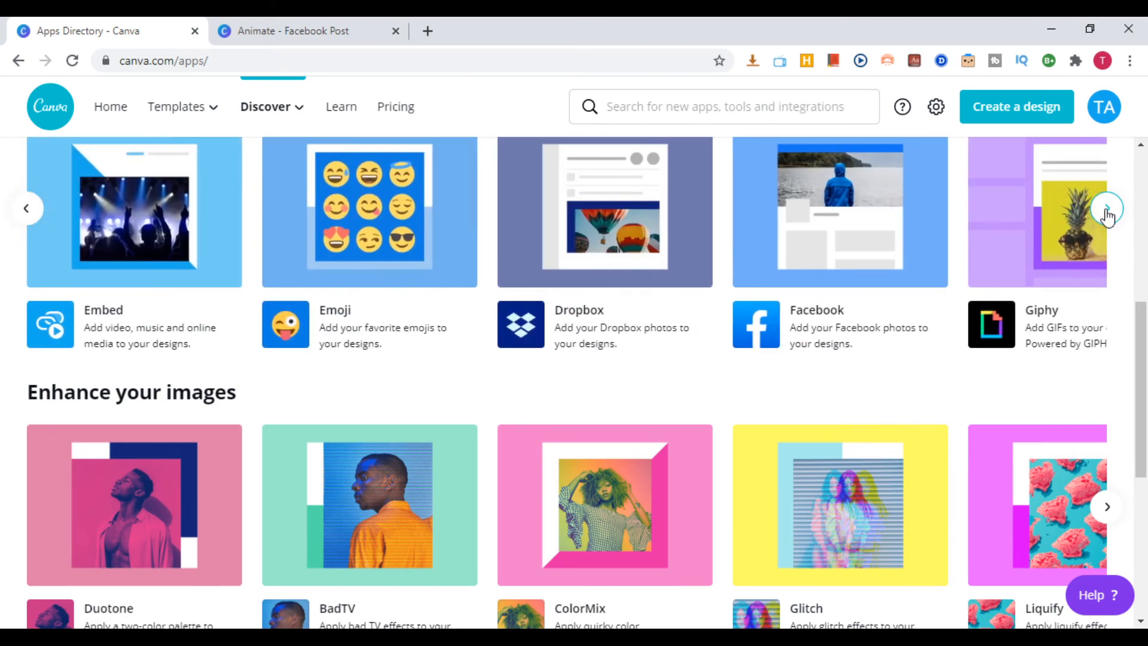
left_click(27, 211)
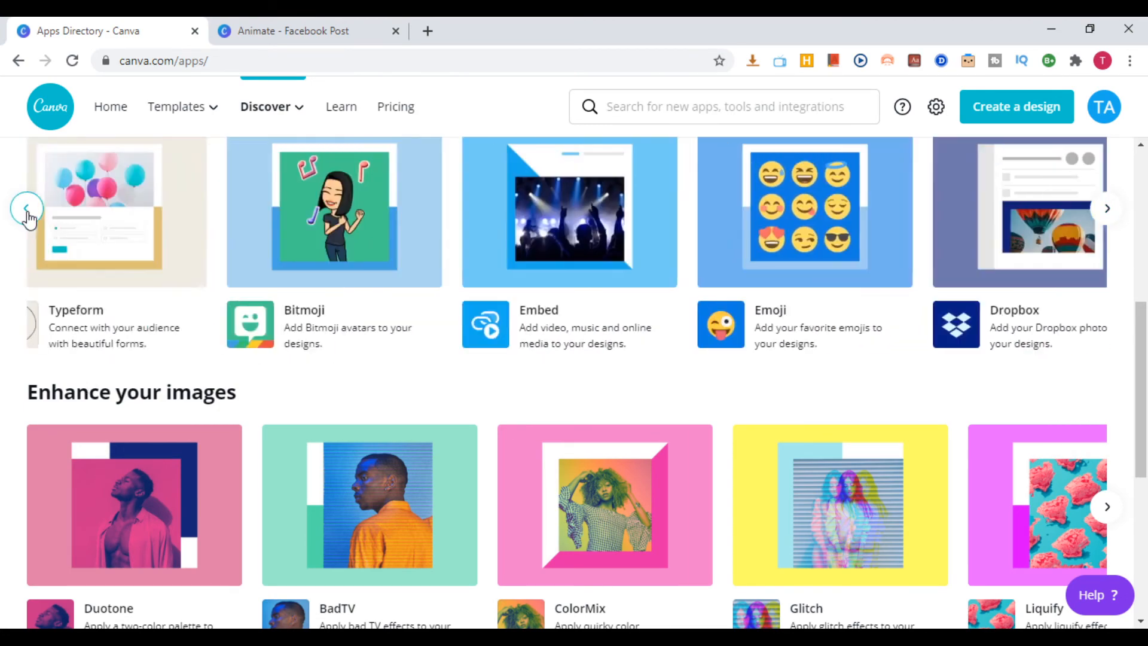
Open the Embed app's details and look through the design types it can be used in
left_click(1051, 226)
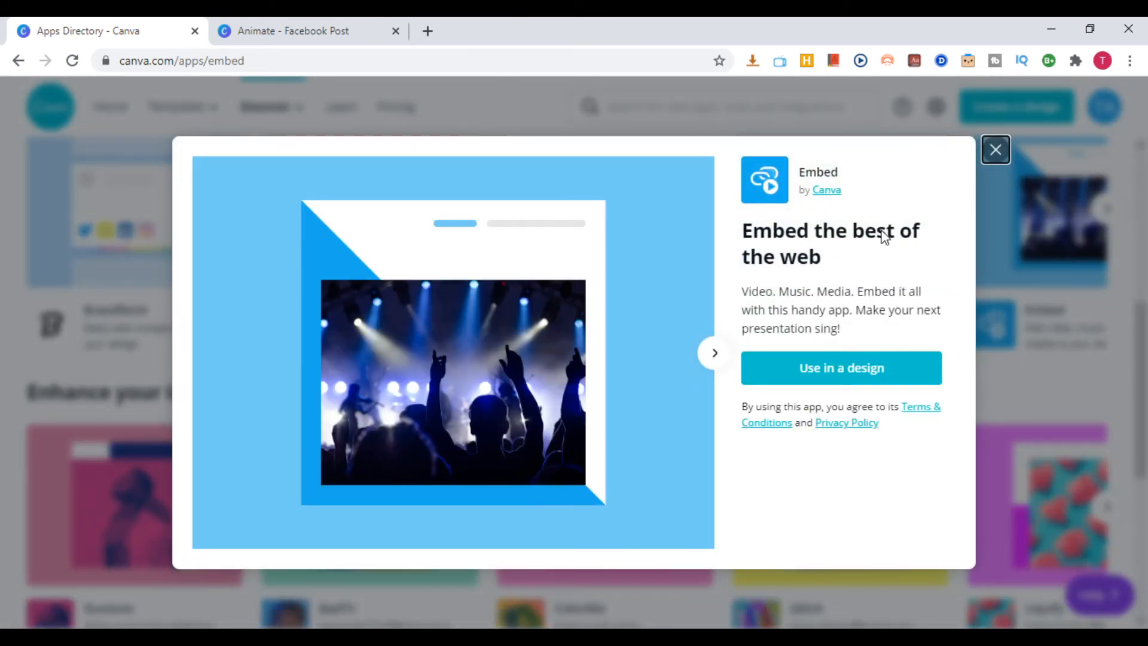
left_click(867, 372)
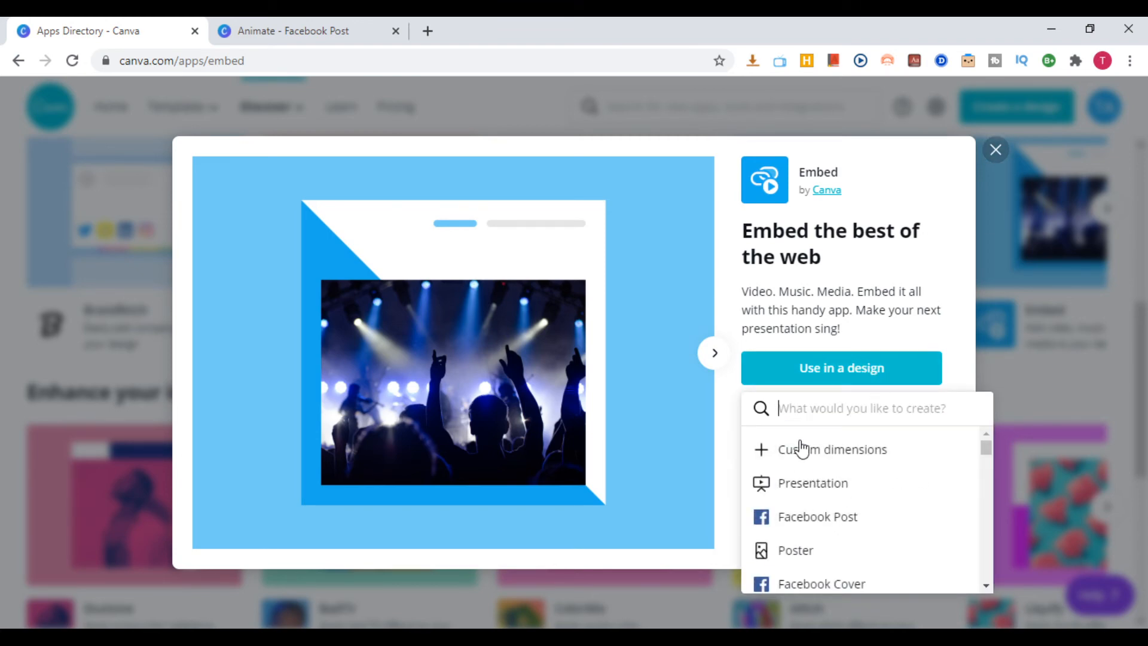
scroll(833, 486, "down", 1)
scroll(832, 484, "down", 2)
scroll(849, 490, "up", 3)
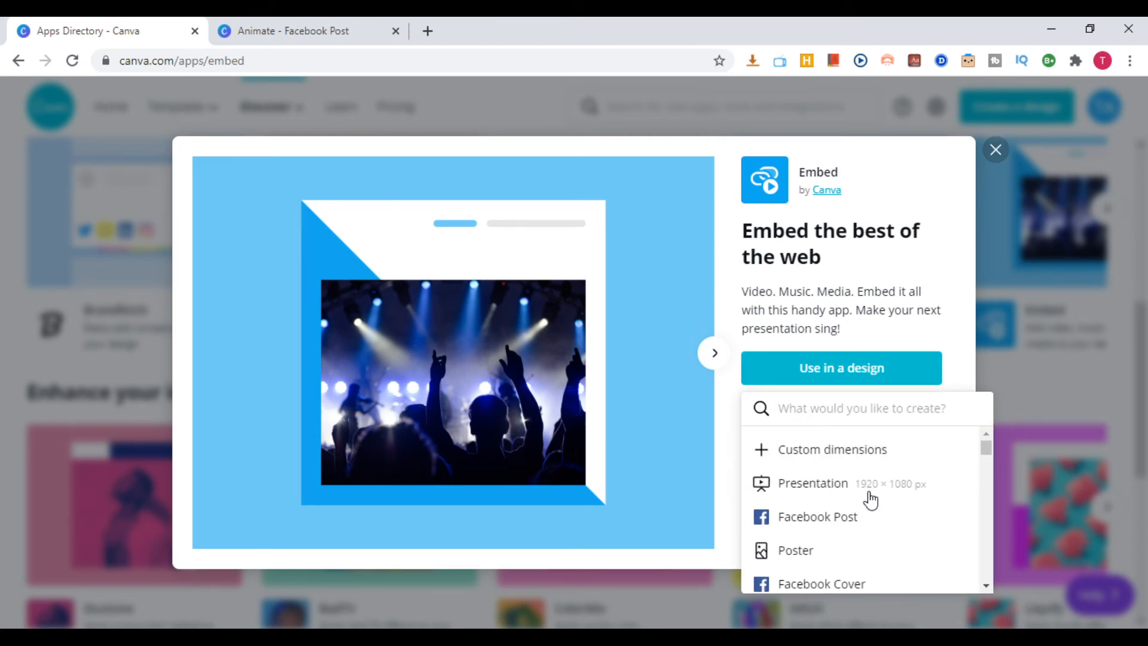
Use the Embed app in a new 1920 × 1080 px presentation and add its YouTube example video to the page
left_click(832, 486)
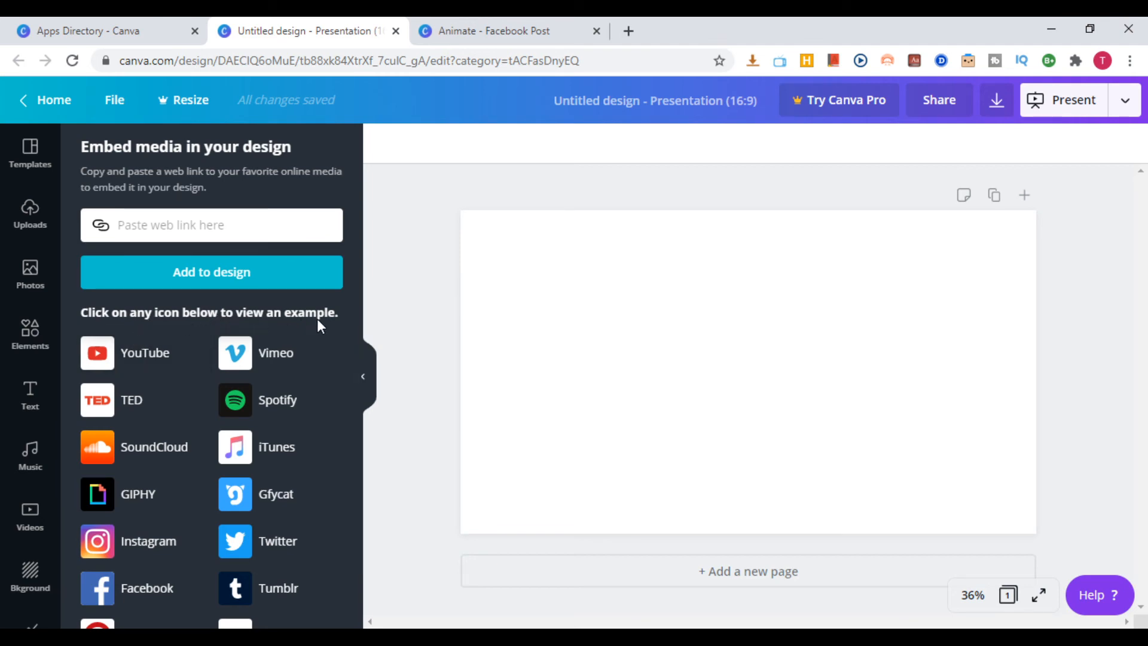
left_click(124, 358)
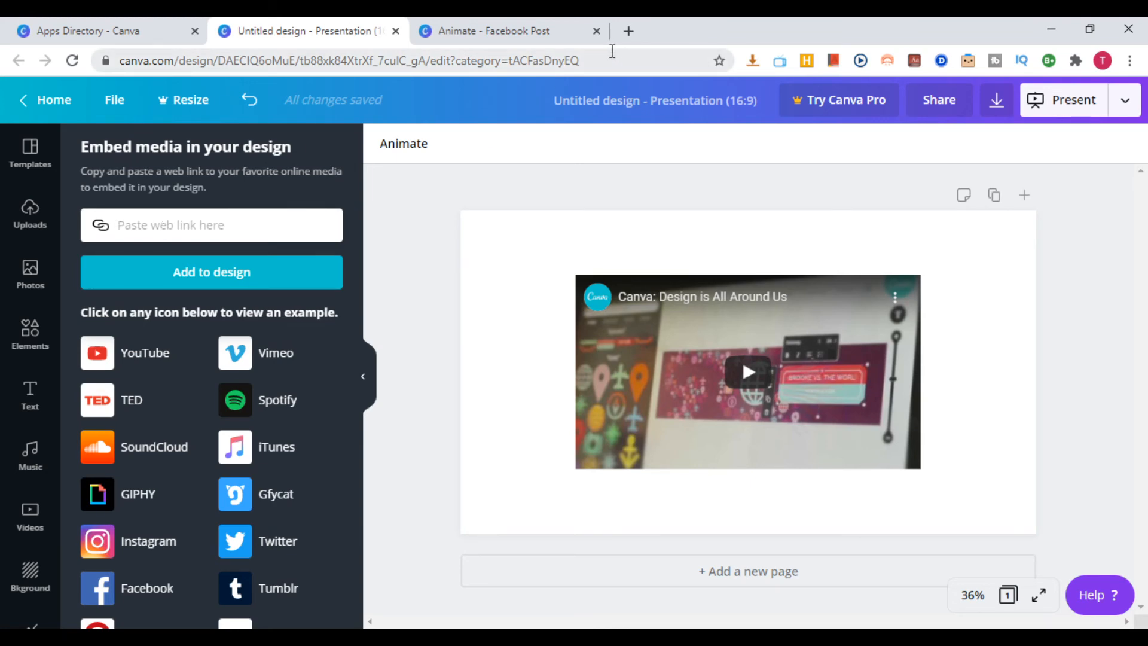
Open YouTube in a new browser tab and open the "How To Get Great Customer Reviews" video from the account's own channel
left_click(629, 29)
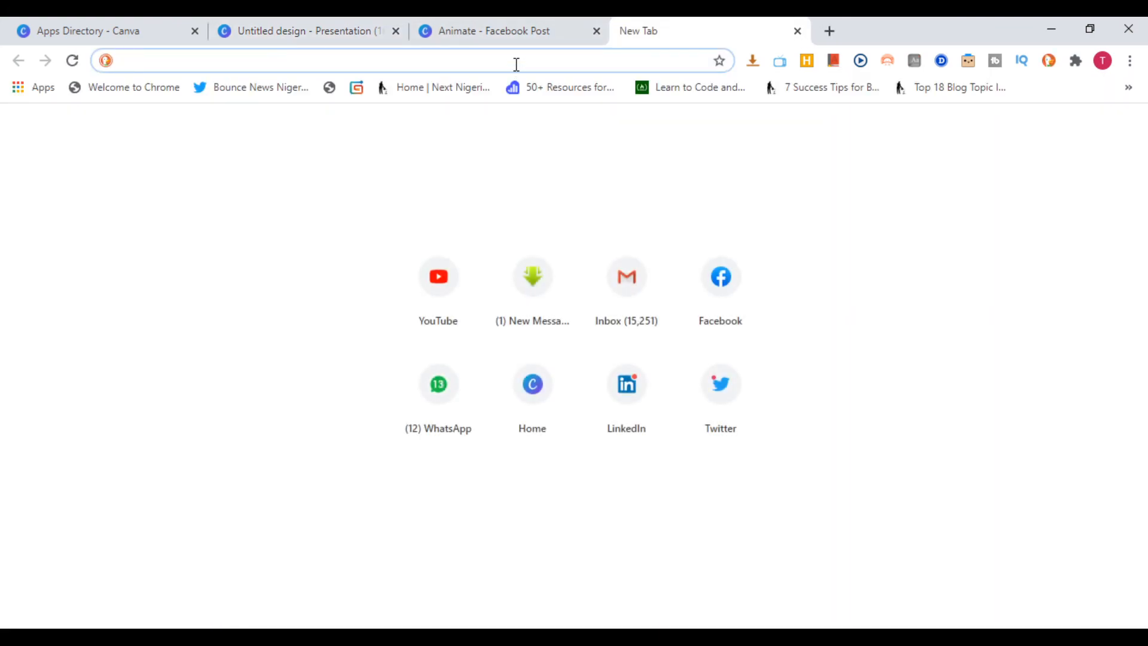
left_click(441, 288)
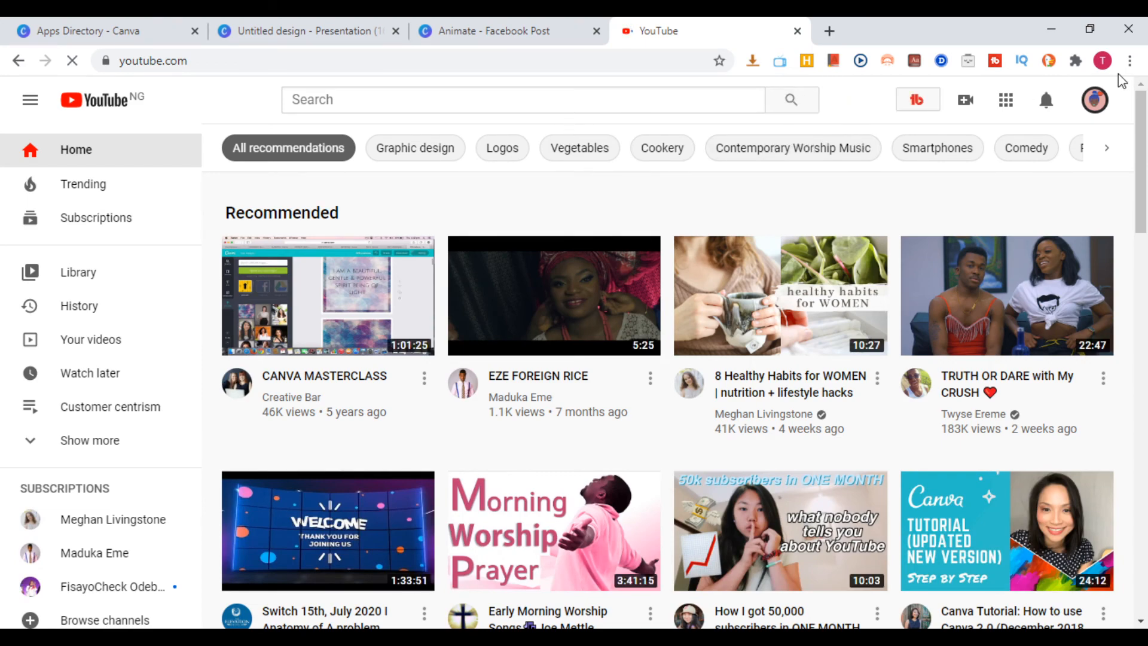
left_click(1094, 103)
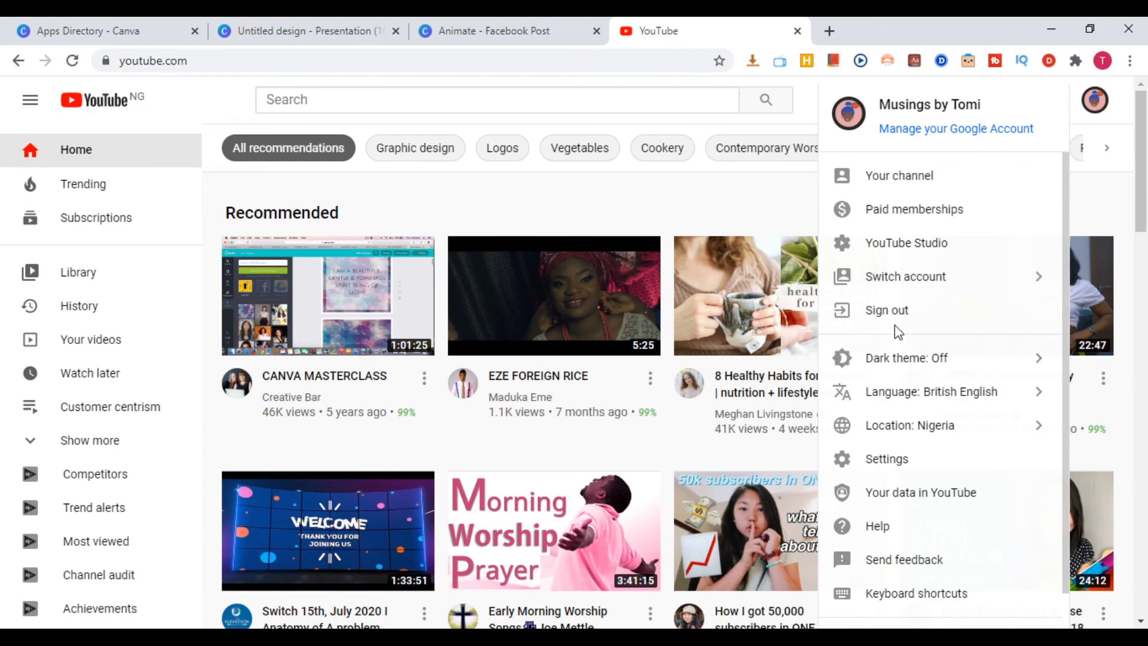
left_click(952, 186)
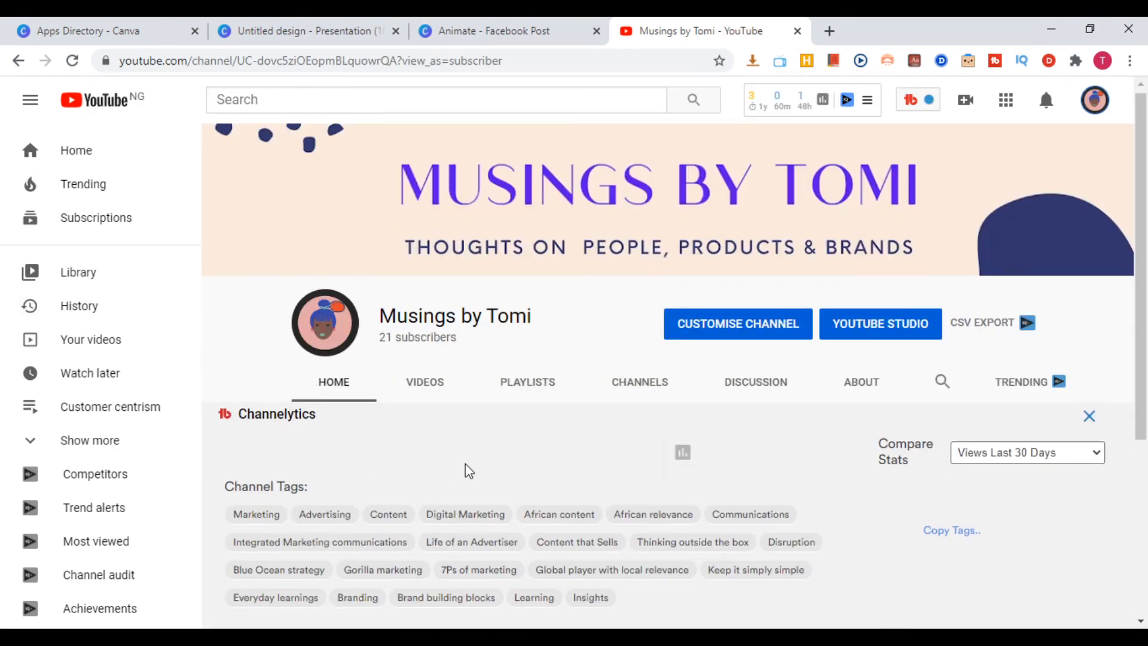
scroll(466, 469, "down", 4)
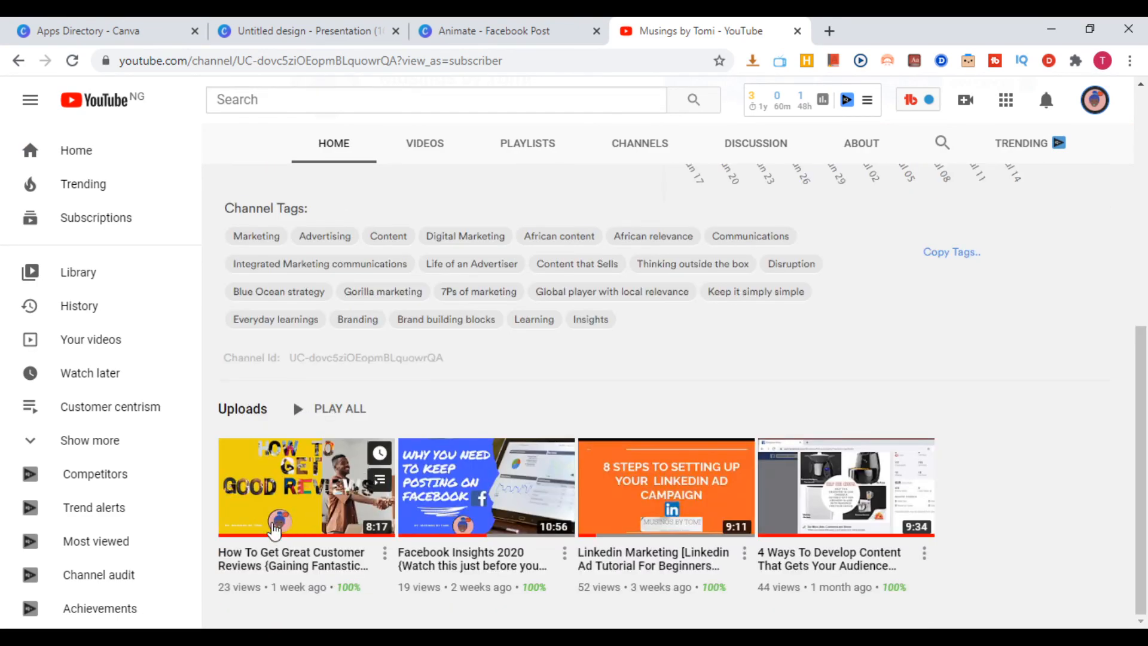
left_click(306, 507)
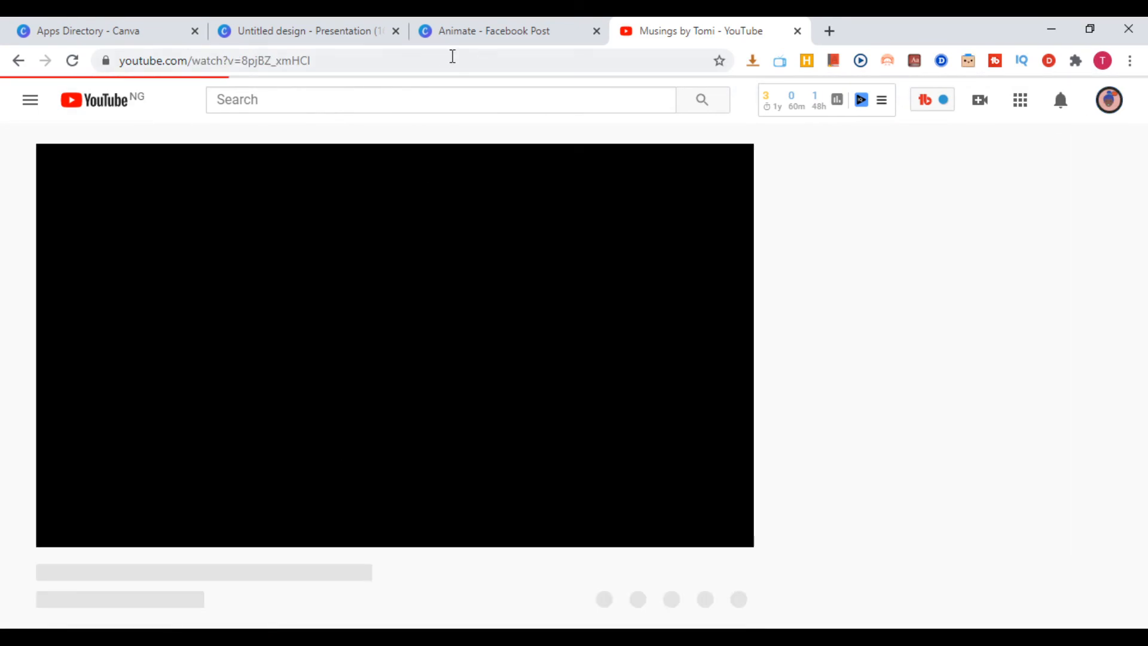
left_click(55, 531)
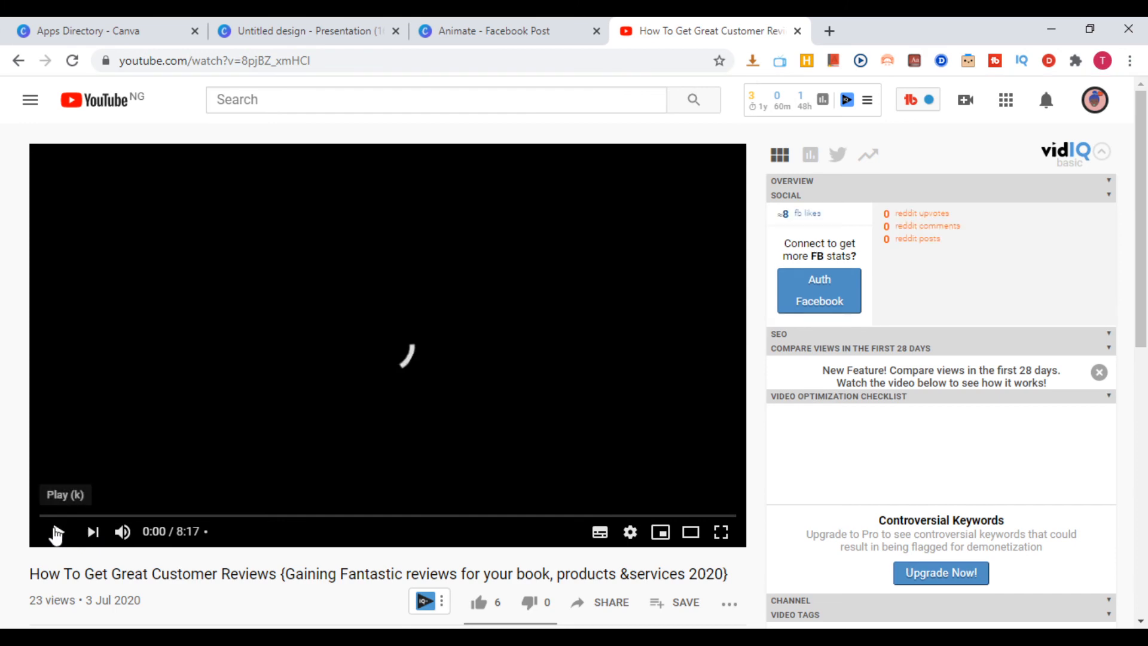
Copy the customer reviews video's web link and embed it in the Canva presentation
left_click(101, 66)
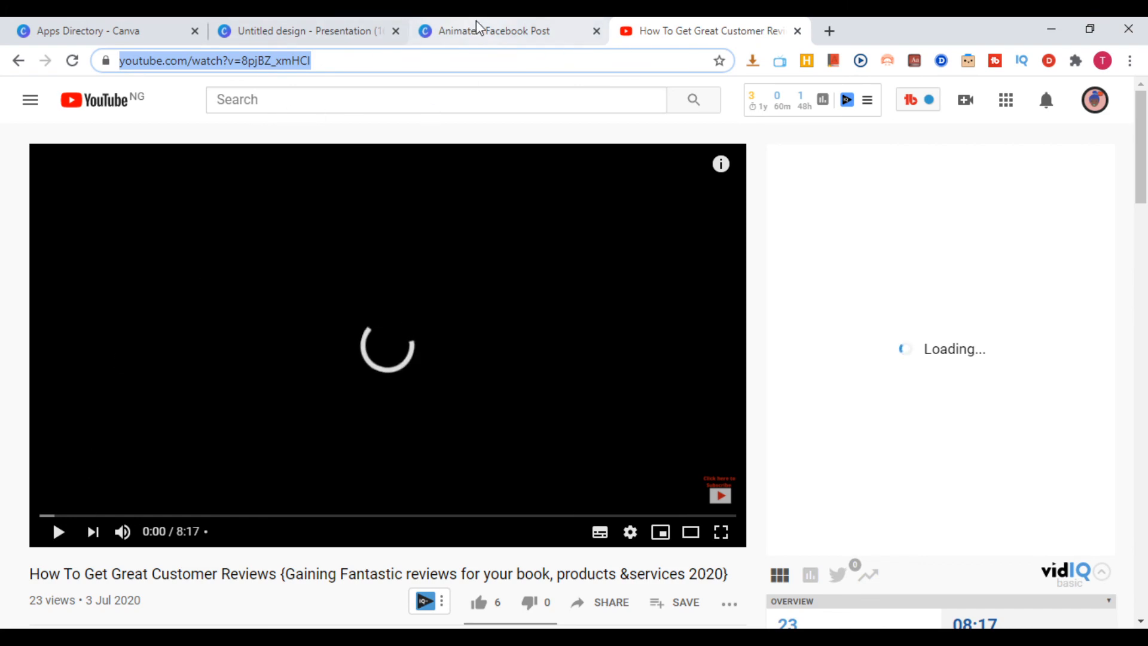
left_click(333, 37)
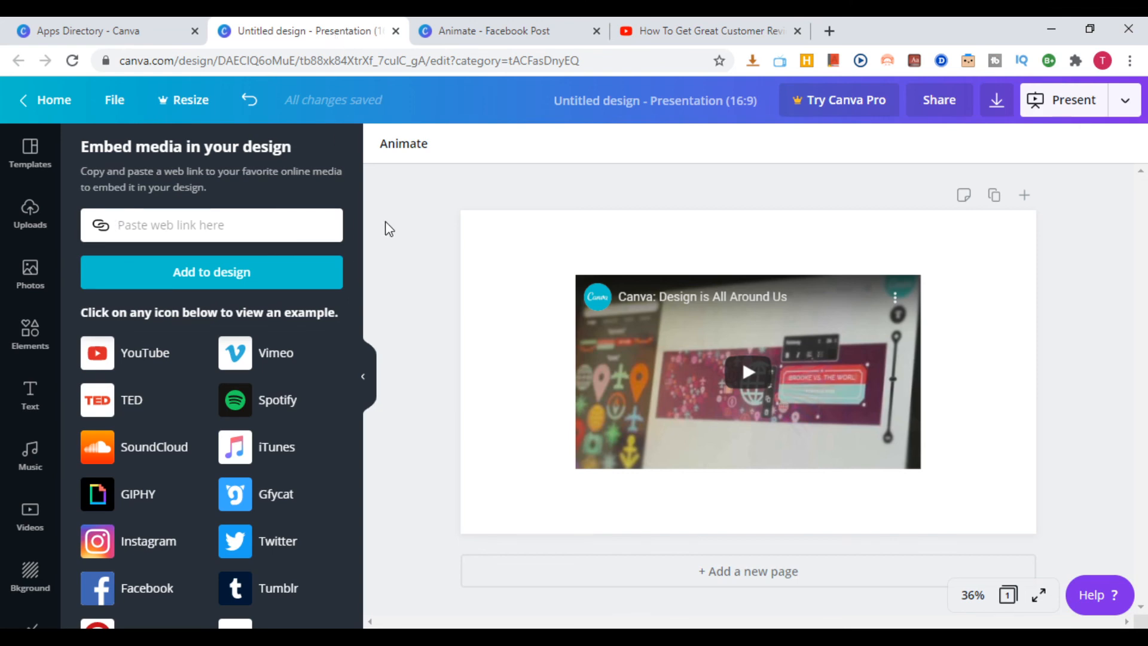
key("ctrl+v")
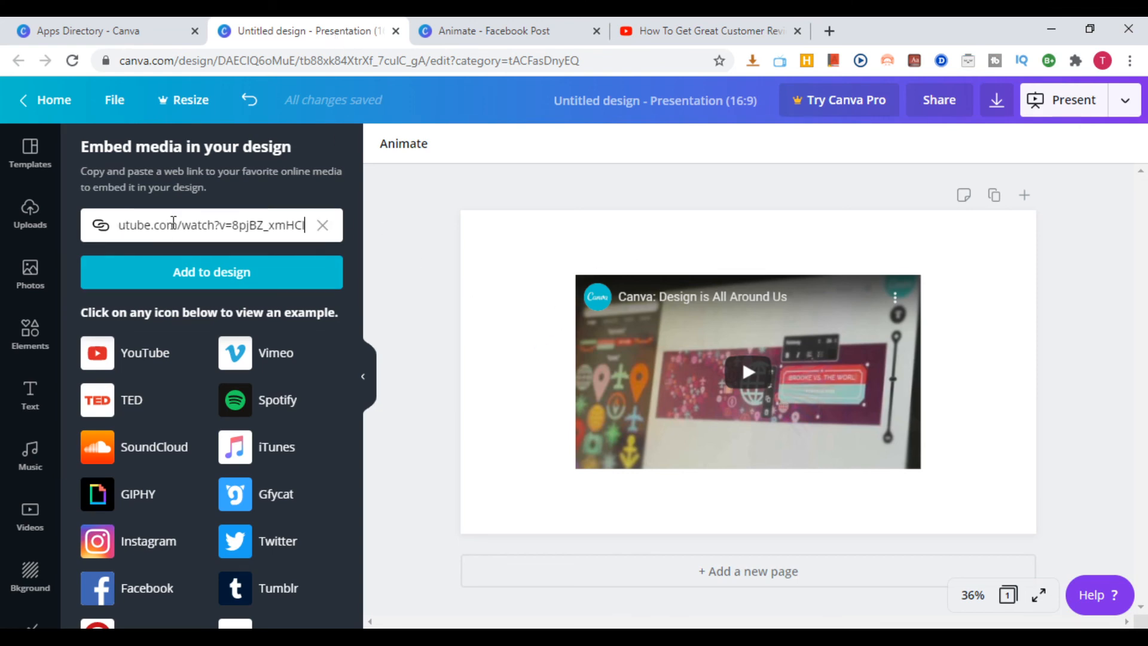
left_click(263, 271)
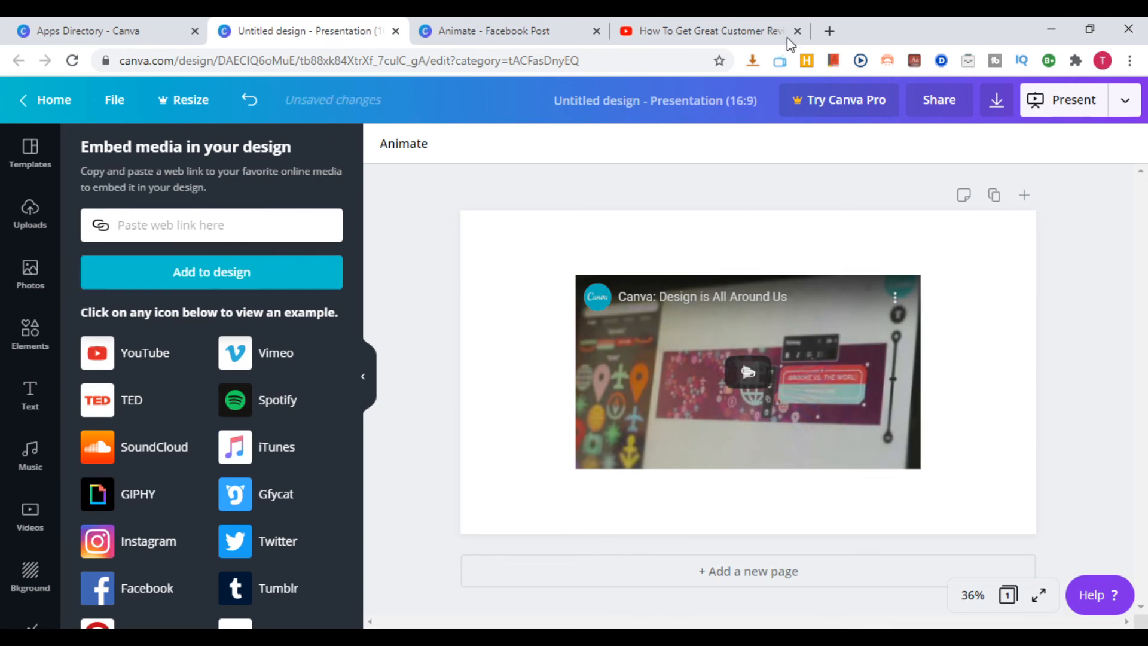
left_click(689, 31)
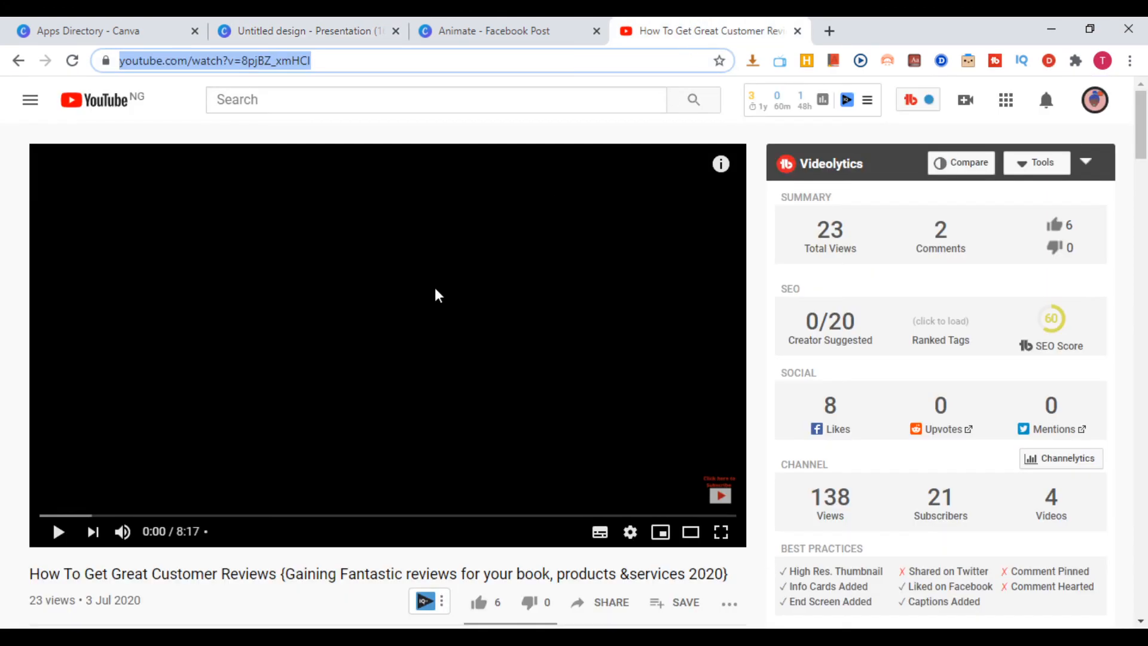
left_click(331, 33)
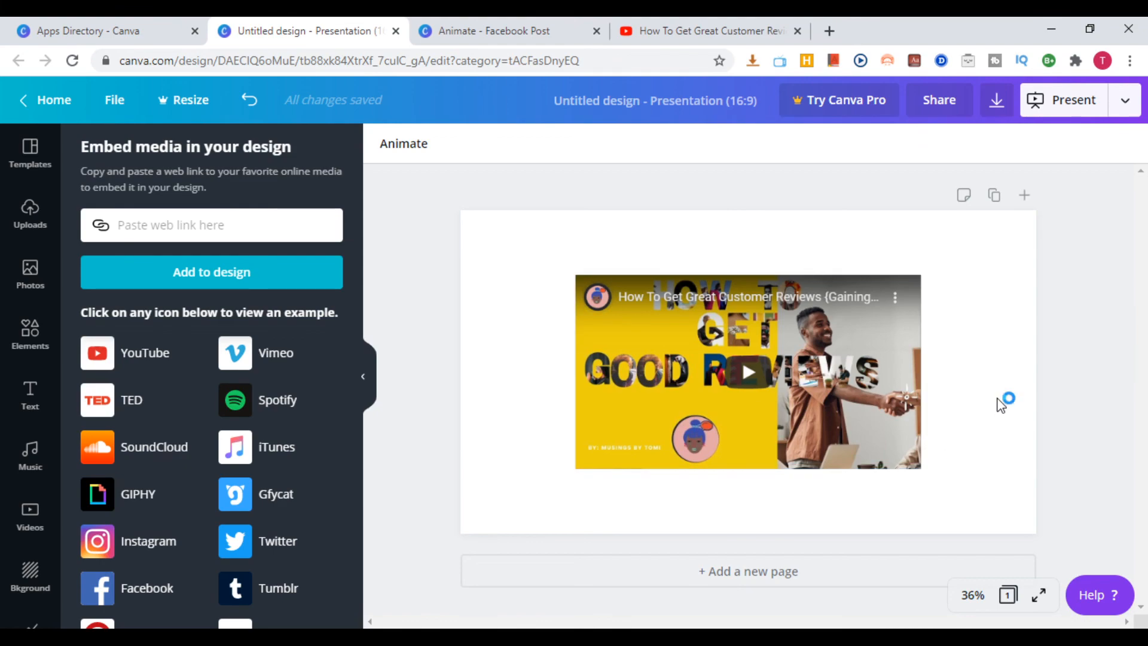
Resize the embedded customer reviews video, first smaller and then large enough to cover most of the presentation page
left_click(859, 454)
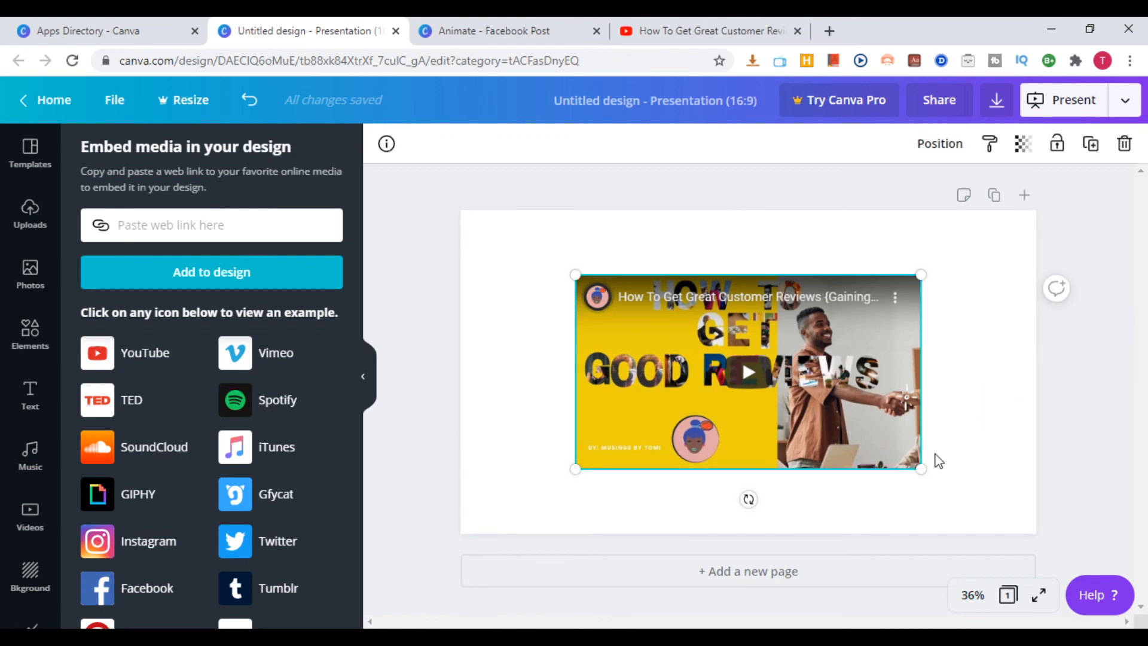
left_click_drag(906, 463, 828, 416)
left_click(903, 391)
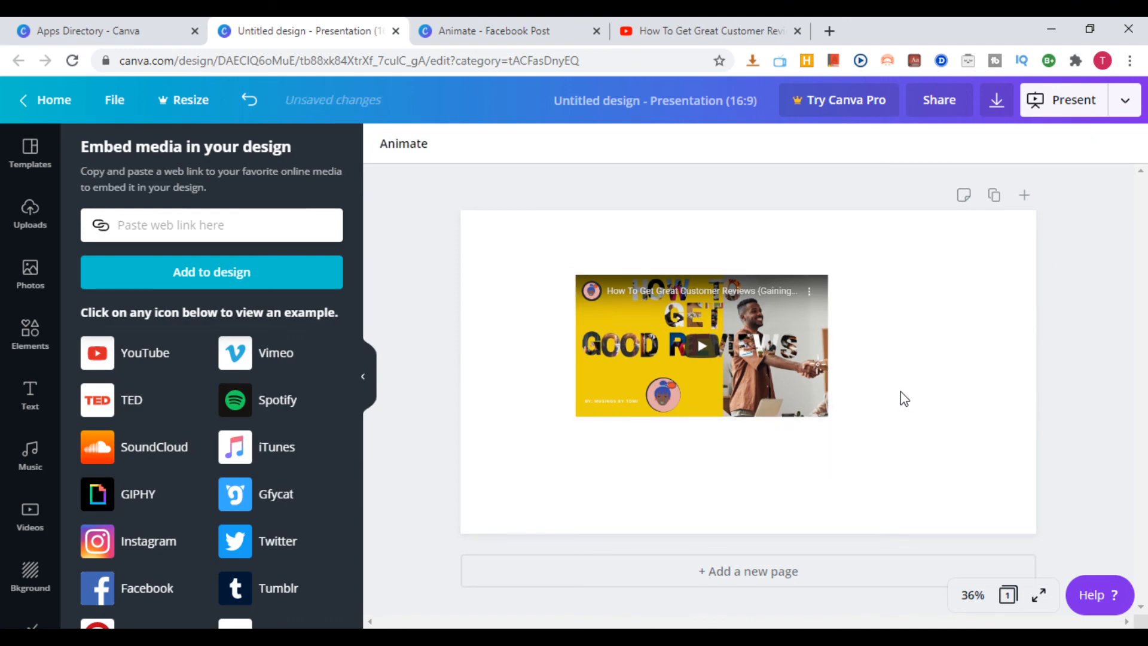
left_click(780, 373)
left_click_drag(827, 420, 960, 491)
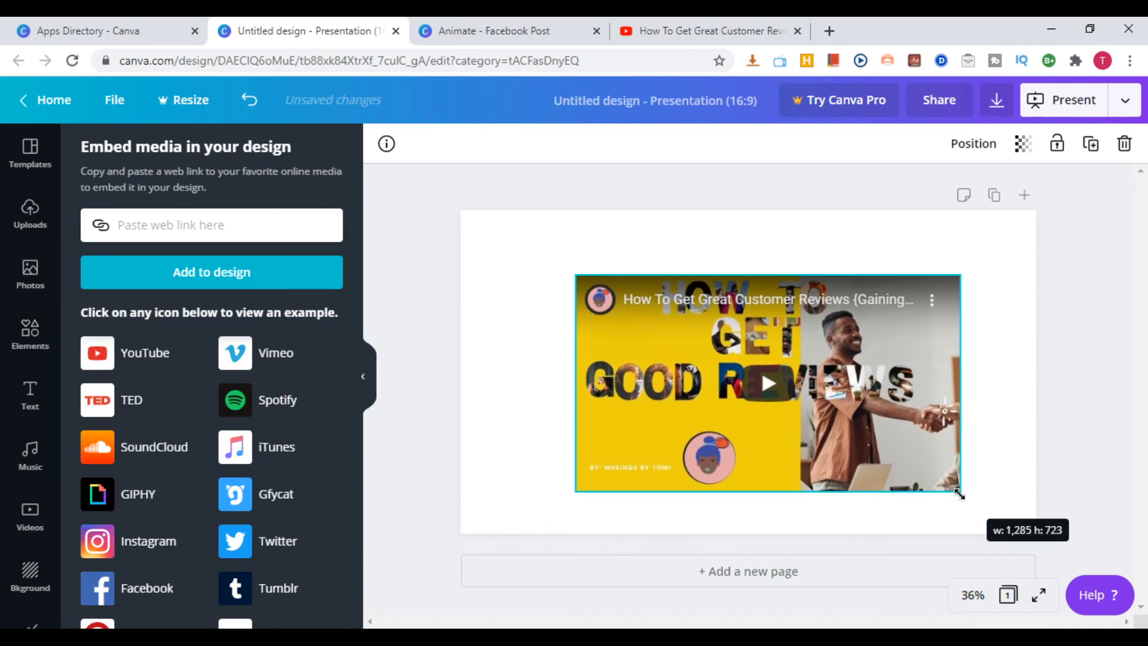
left_click_drag(572, 272, 502, 232)
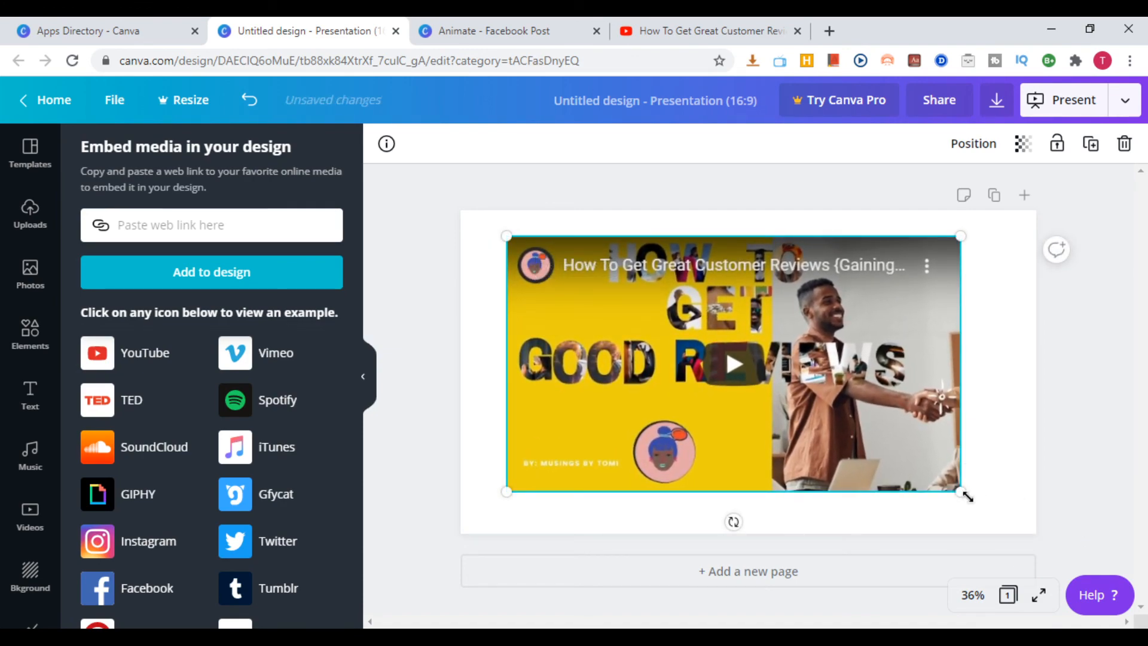
left_click_drag(968, 495, 973, 498)
Look through the media services offered for embedding, from YouTube to CodePen, and the editor's other content categories
scroll(200, 402, "down", 2)
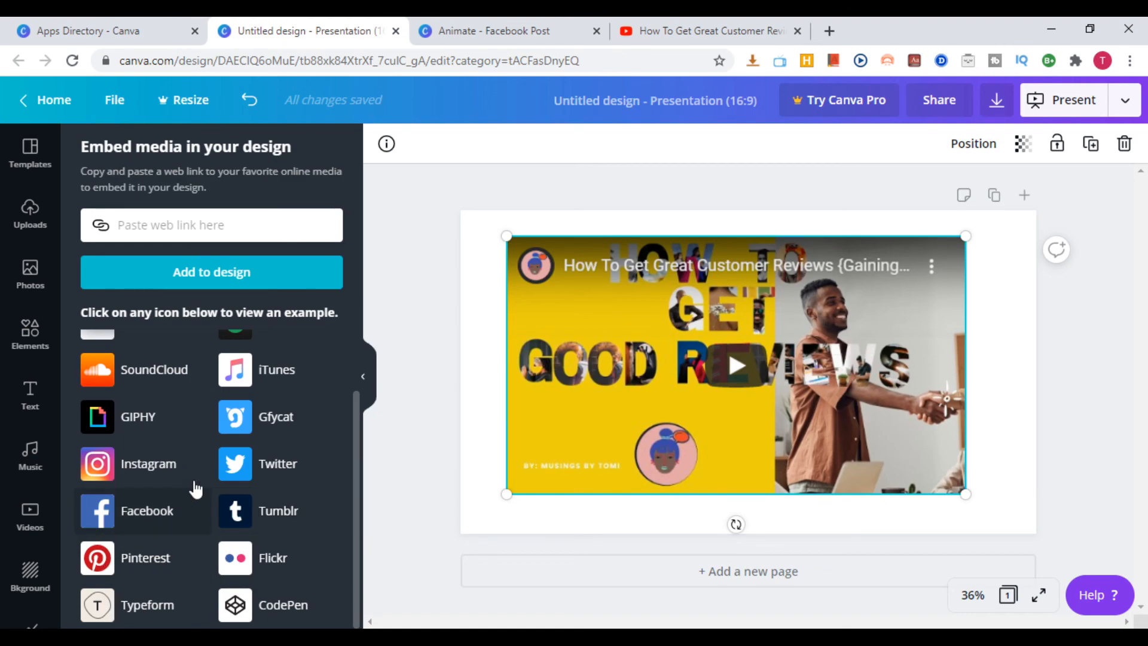
scroll(205, 559, "up", 2)
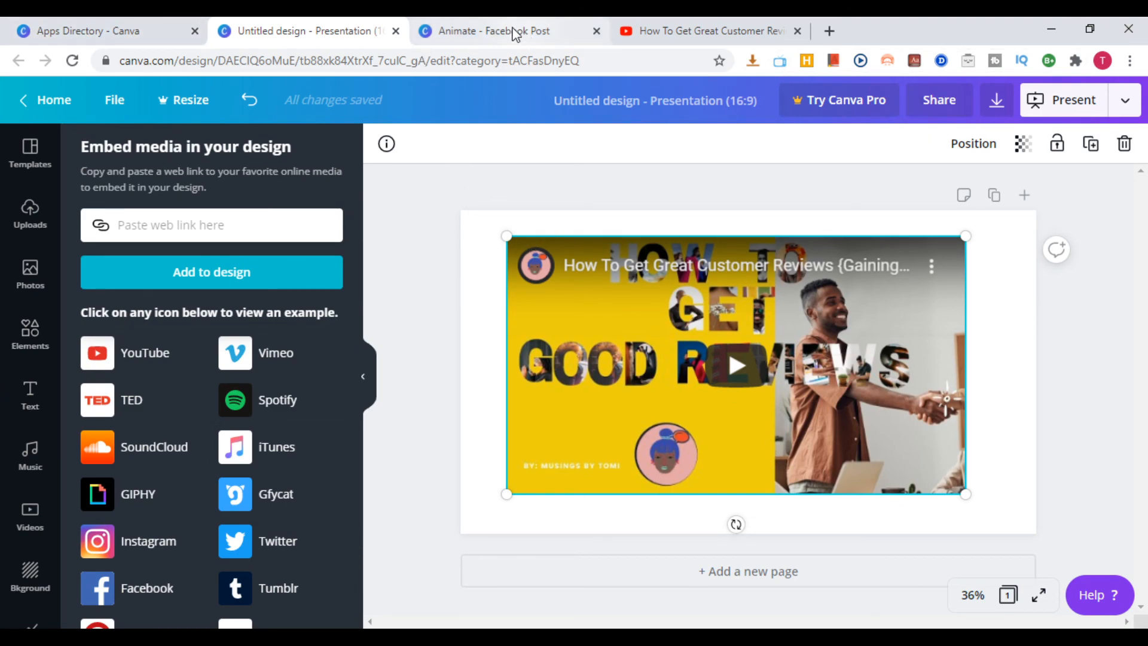
scroll(98, 406, "down", 2)
scroll(31, 453, "down", 3)
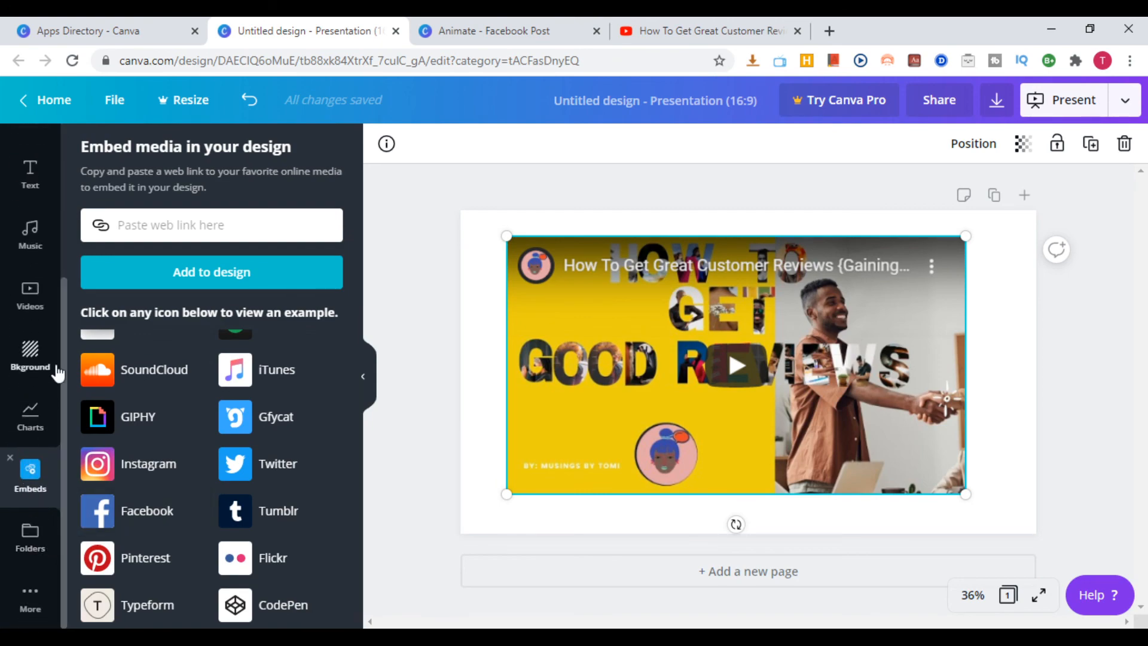
scroll(239, 359, "up", 2)
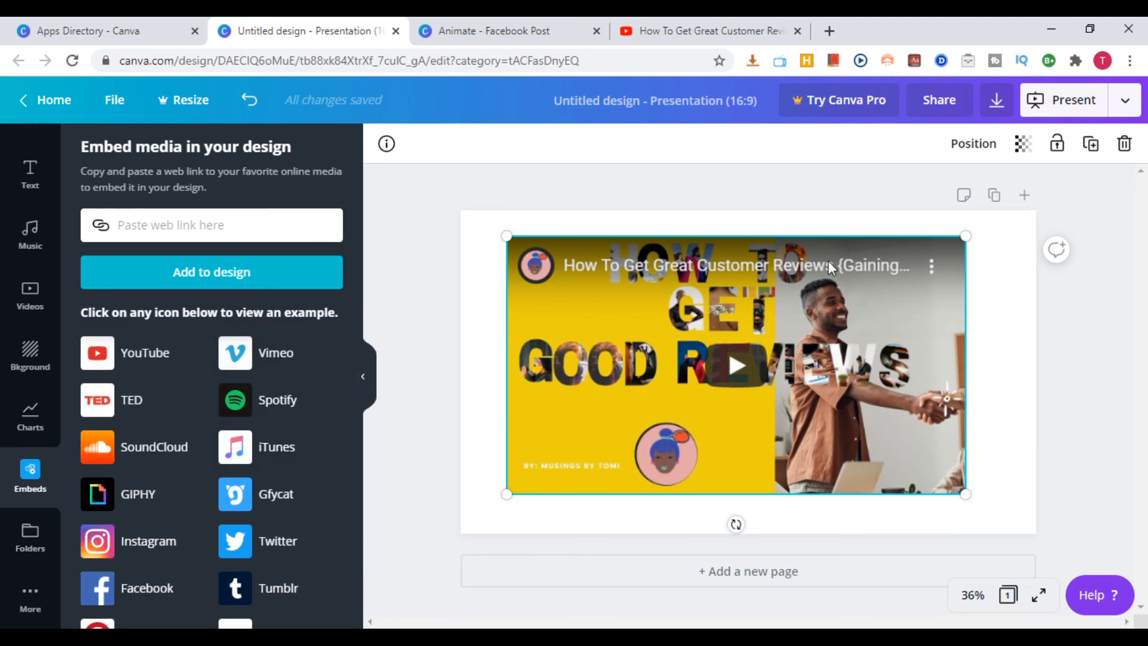